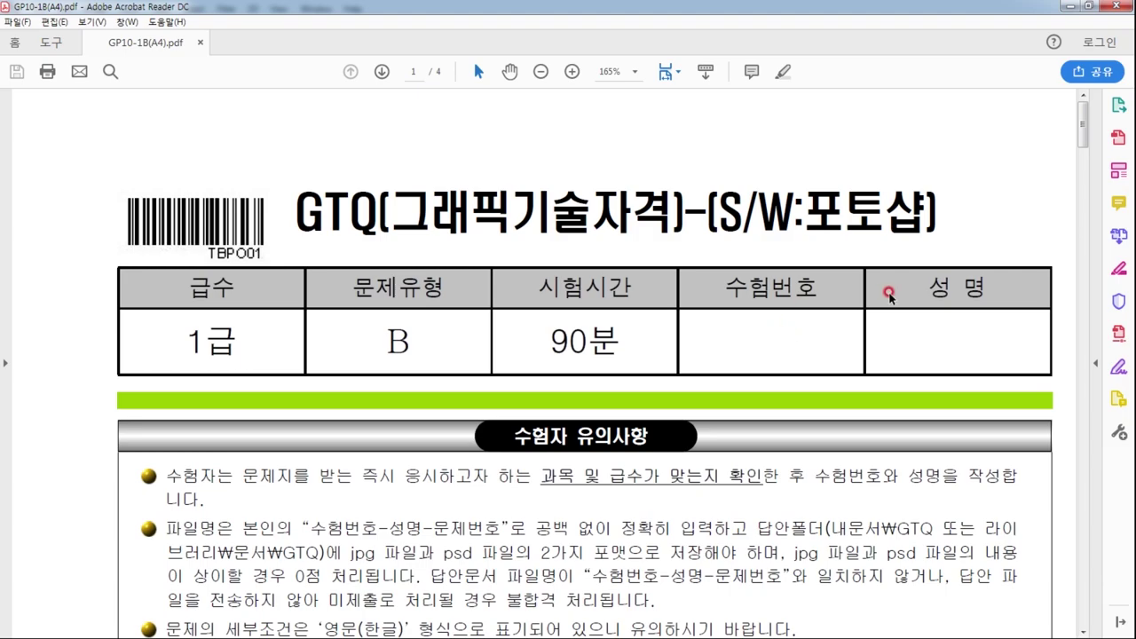
Step: Scroll the exam PDF down to page 2, showing Problem 1's conditions and target jacket image
left_click_drag(1084, 131, 1077, 275)
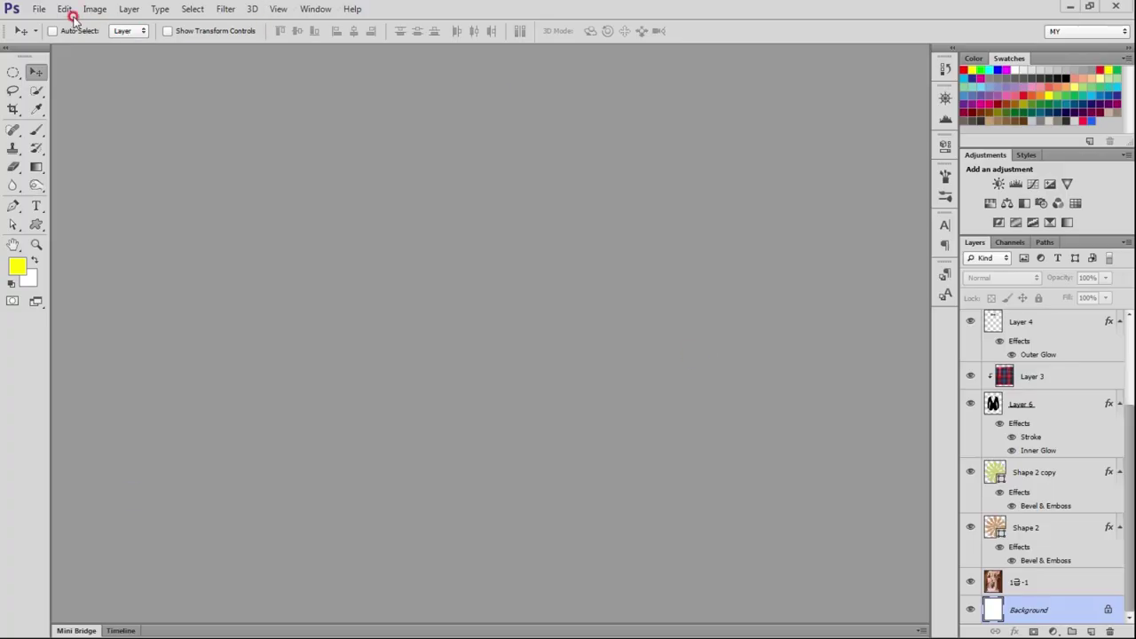
Step: Create a new 400 × 500 pixel, 72 ppi RGB document with White background contents
left_click(39, 9)
left_click(58, 28)
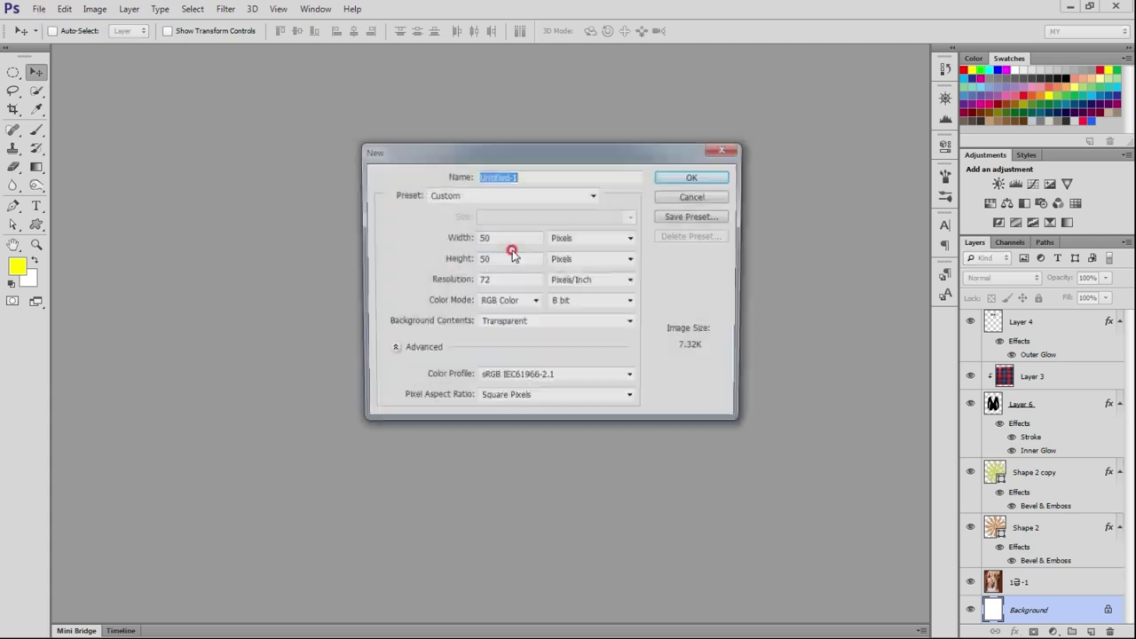
left_click(444, 240)
type("400")
key("Tab")
key("Tab")
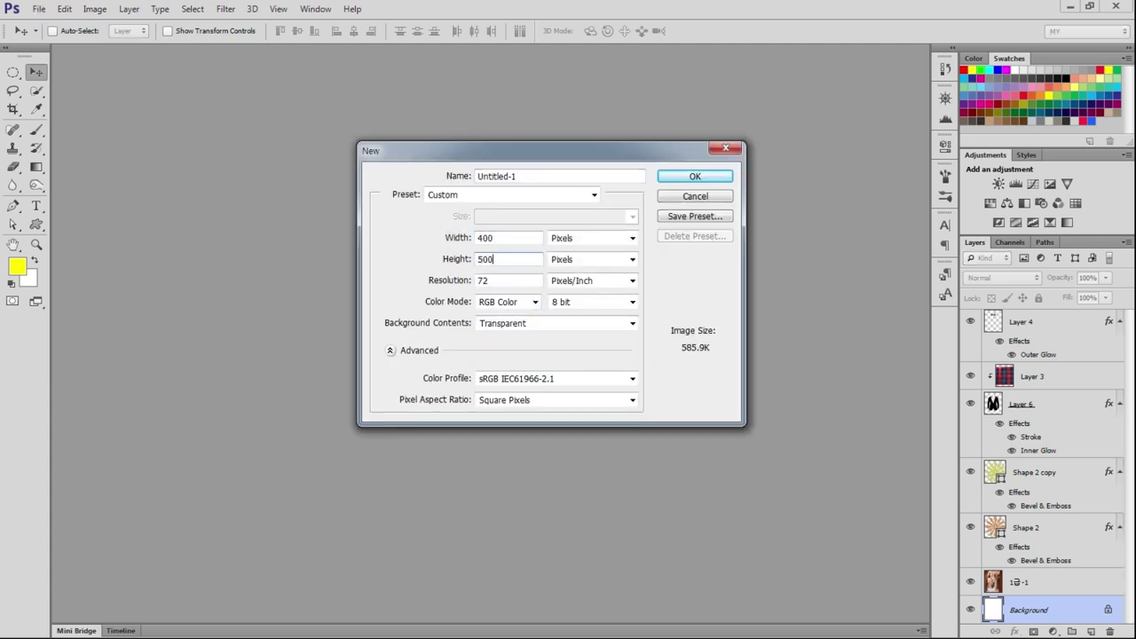
left_click(524, 324)
left_click(523, 334)
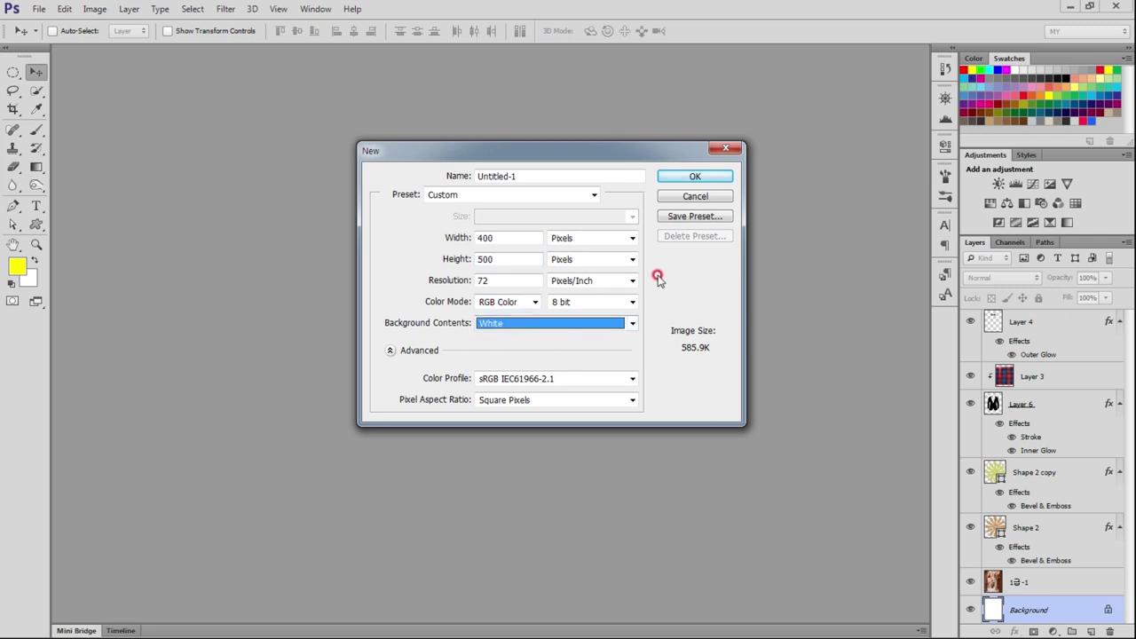
left_click(701, 175)
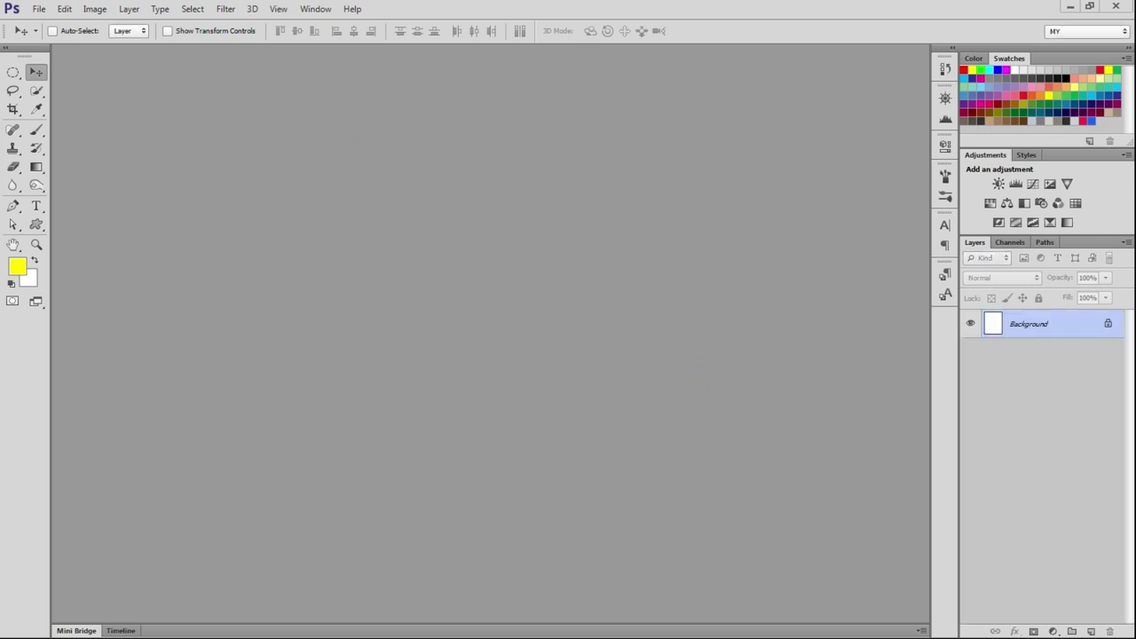
Step: Float the new canvas in its own window, zoom to about 149%, and bring back the exam PDF
left_click_drag(494, 71, 337, 48)
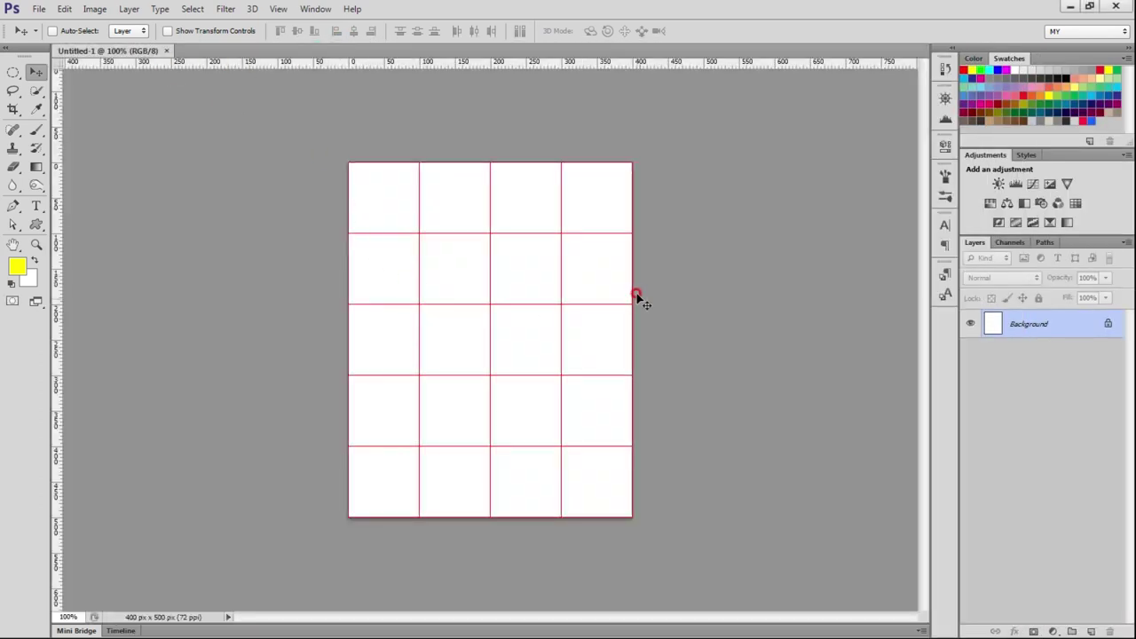
scroll(643, 397, "up", 2)
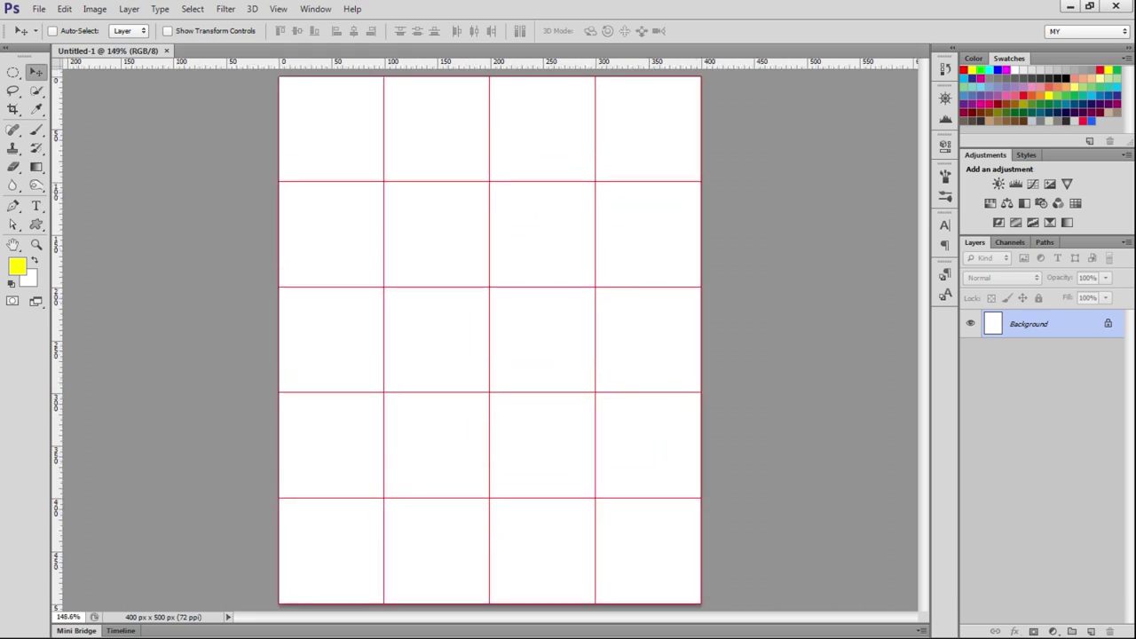
left_click(1069, 6)
scroll(1029, 291, "down", 1)
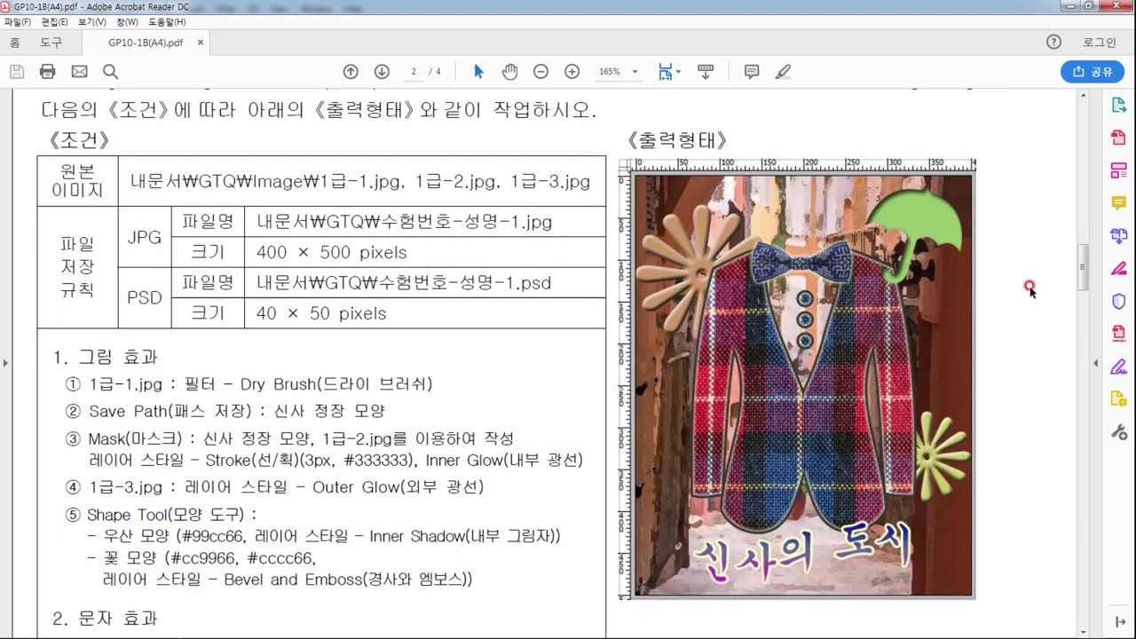
Step: Sketch three vertical and four horizontal red grid lines over the target picture, then erase them
left_click(830, 471)
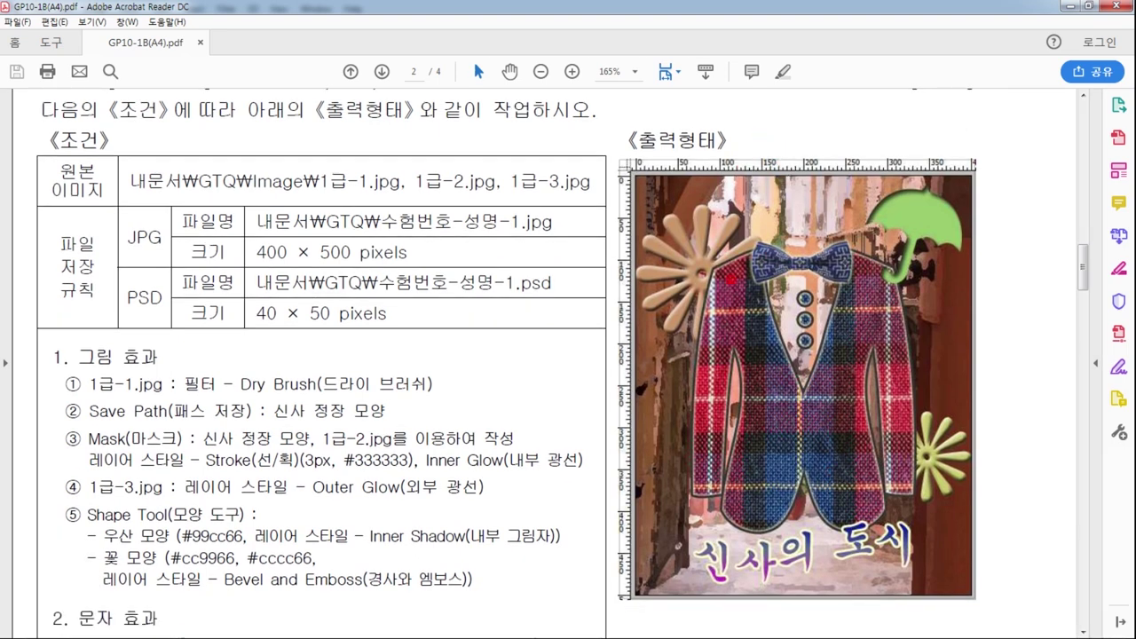
left_click_drag(725, 133, 718, 619)
left_click_drag(817, 113, 792, 628)
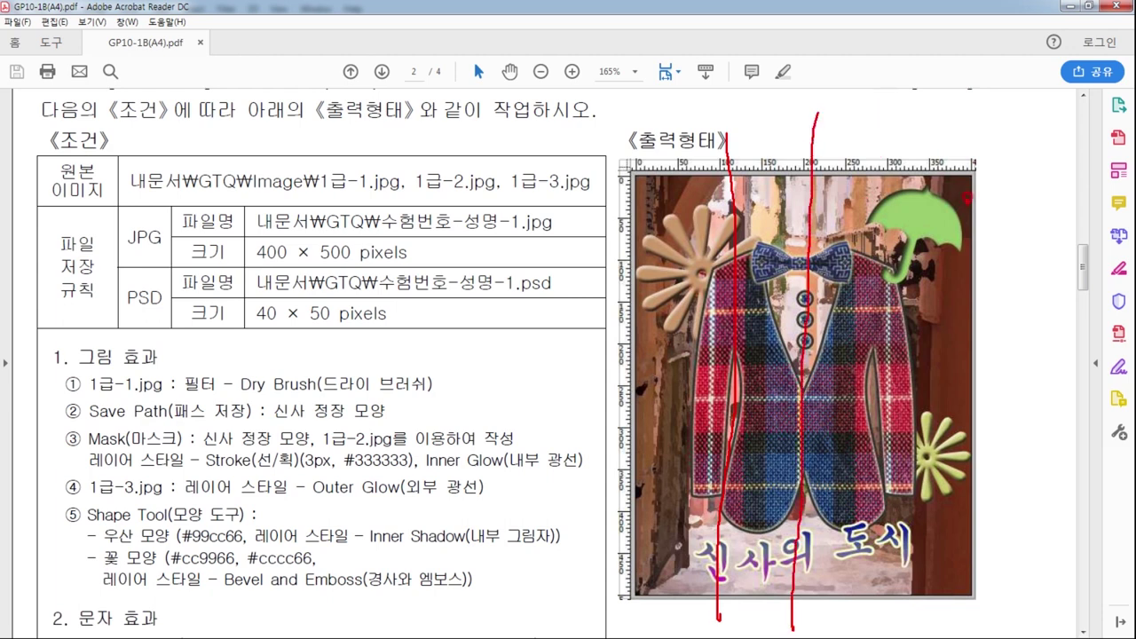
left_click_drag(890, 114, 873, 632)
left_click_drag(581, 257, 1046, 272)
left_click_drag(588, 353, 1009, 350)
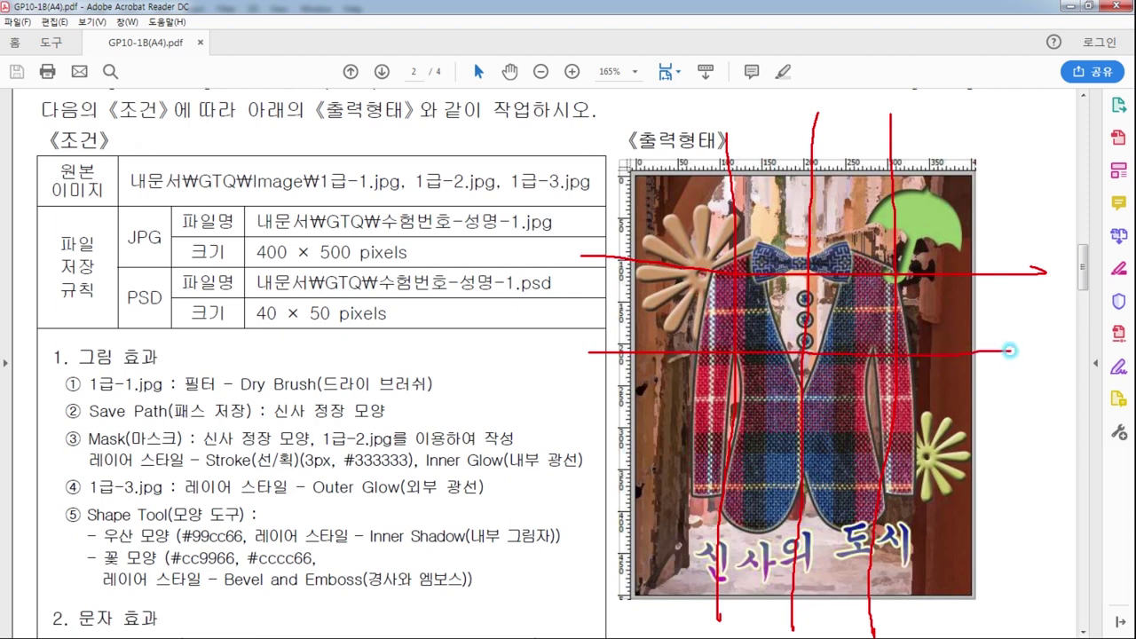
left_click_drag(584, 431, 1010, 429)
left_click_drag(596, 514, 1003, 515)
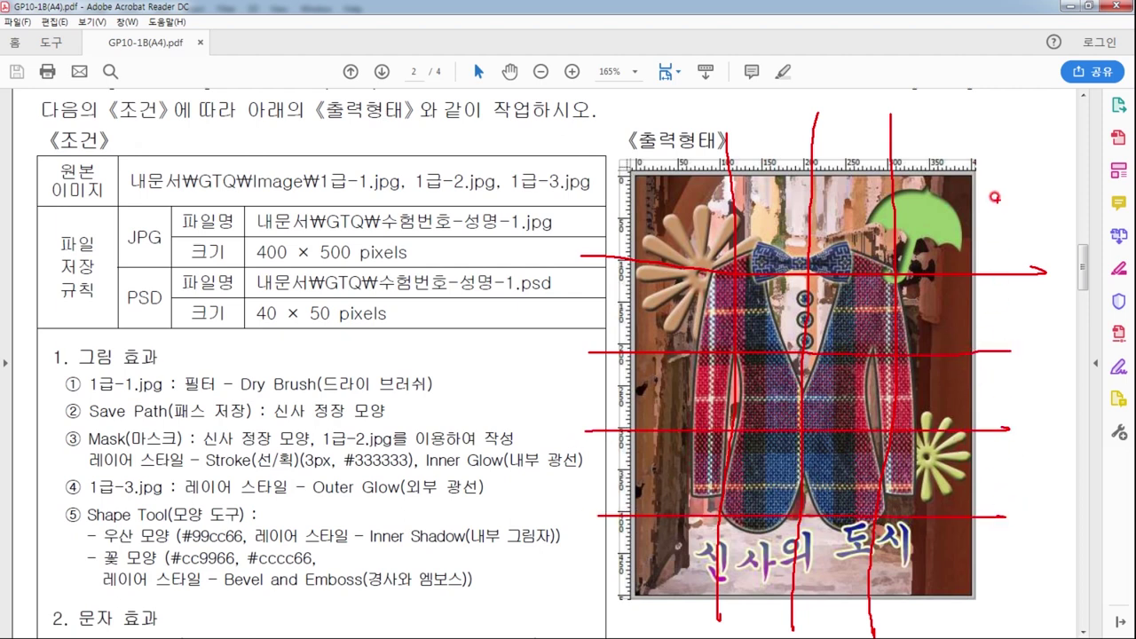
key("e")
left_click(1069, 6)
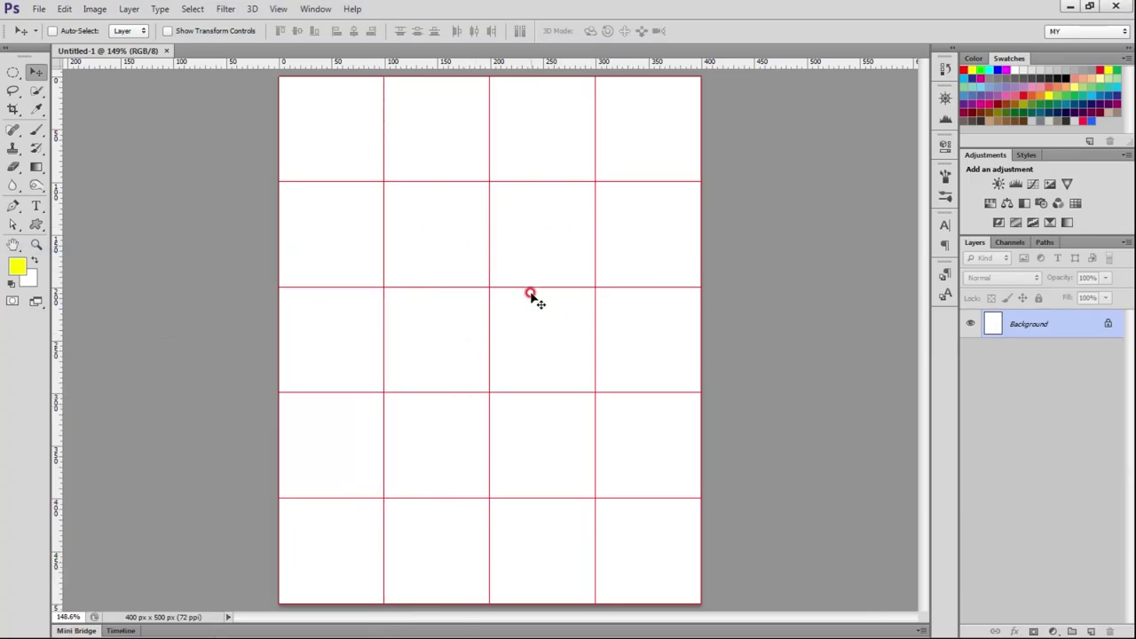
Step: Change the grid colour in Guides, Grid & Slices preferences from red to yellow (#deff00)
left_click(64, 9)
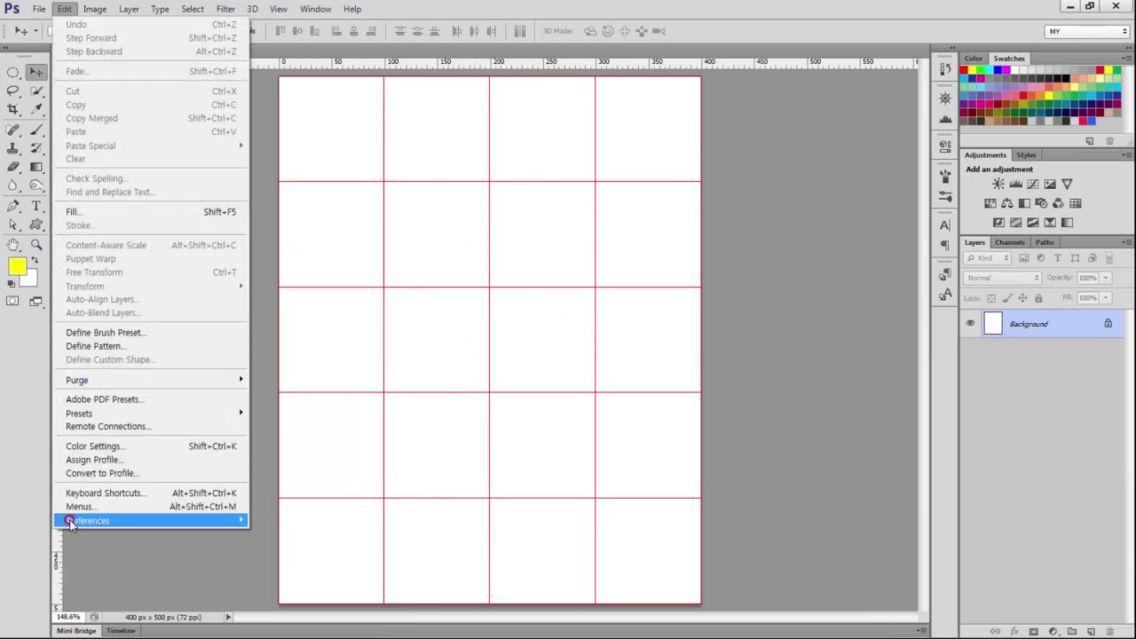
mouse_move(88, 520)
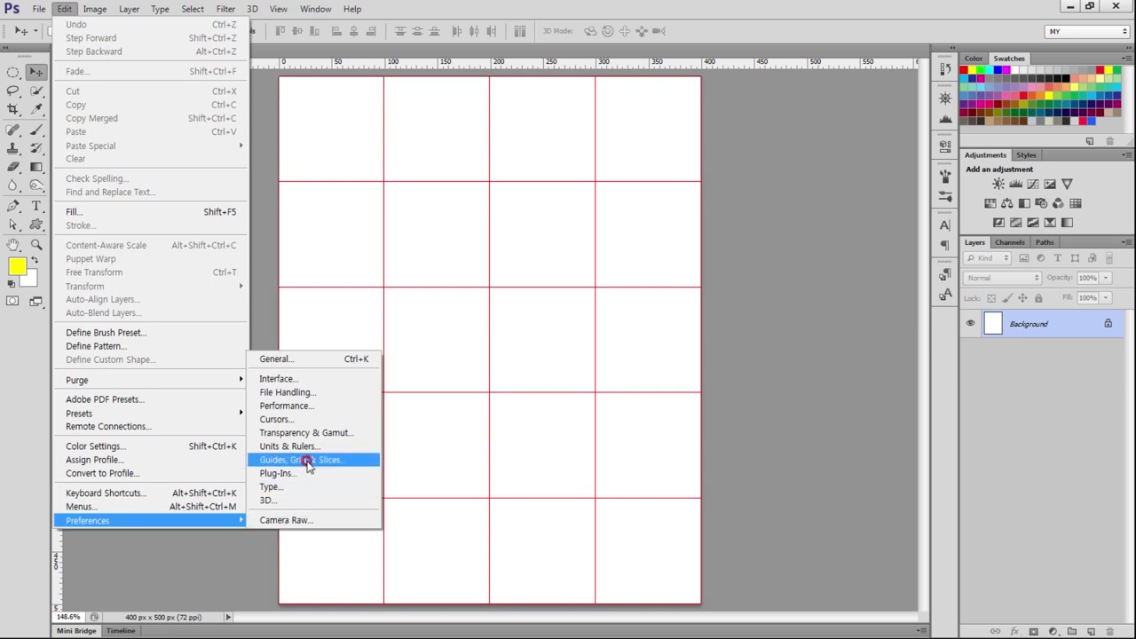
left_click(308, 463)
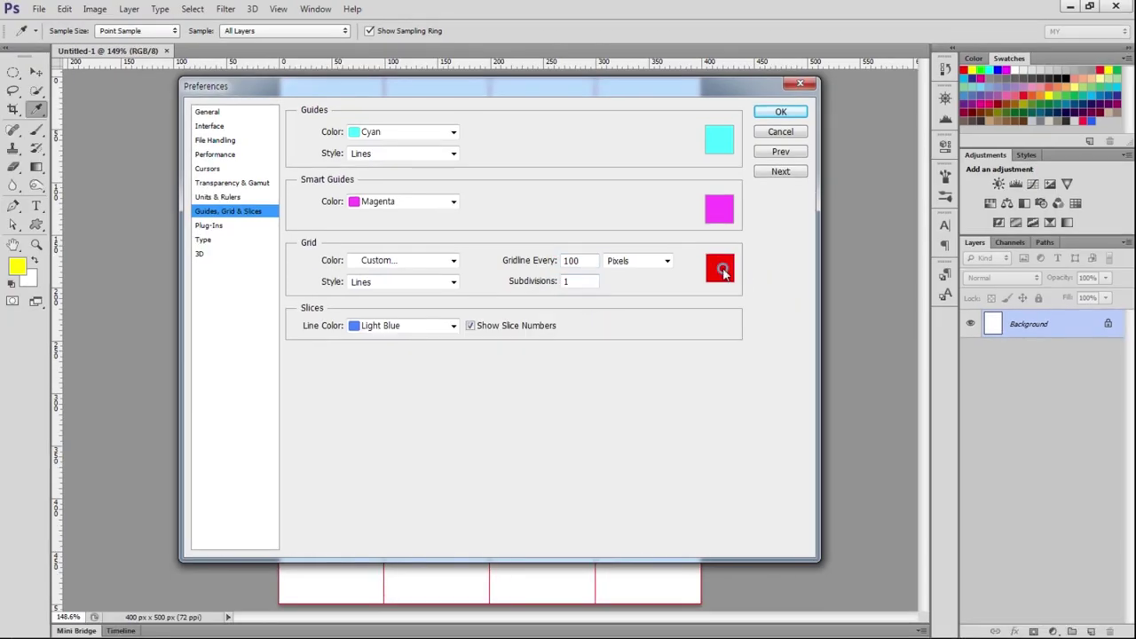
left_click(723, 273)
left_click_drag(598, 259, 587, 289)
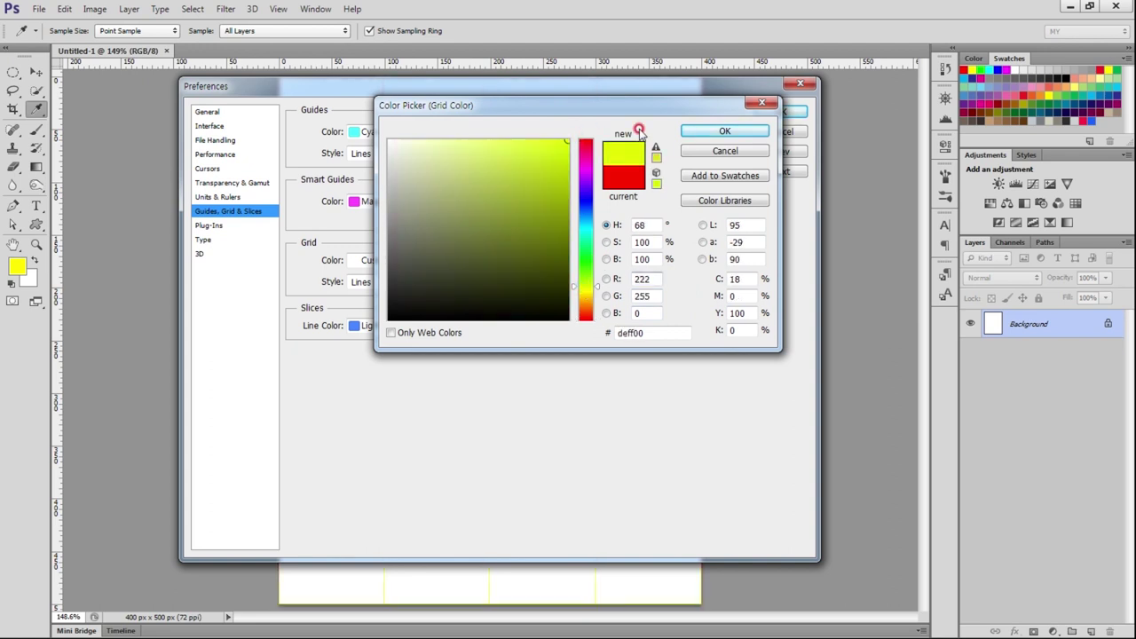
left_click(725, 130)
left_click(779, 112)
Step: Switch to the Move tool and glance at the exam PDF before returning to Photoshop
key("v")
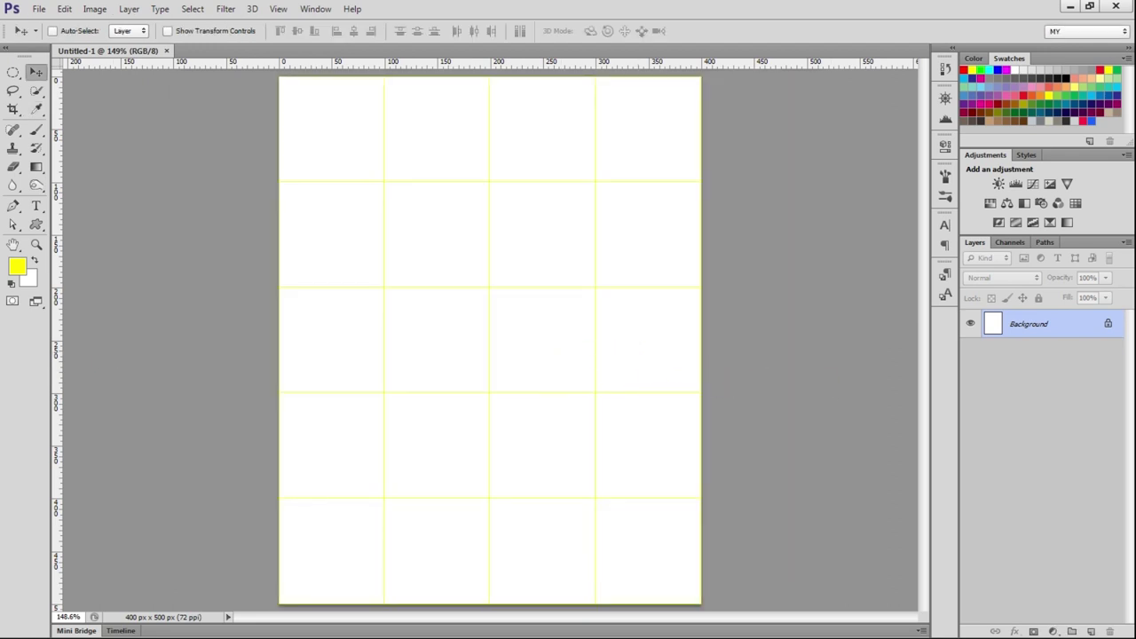
left_click(1070, 7)
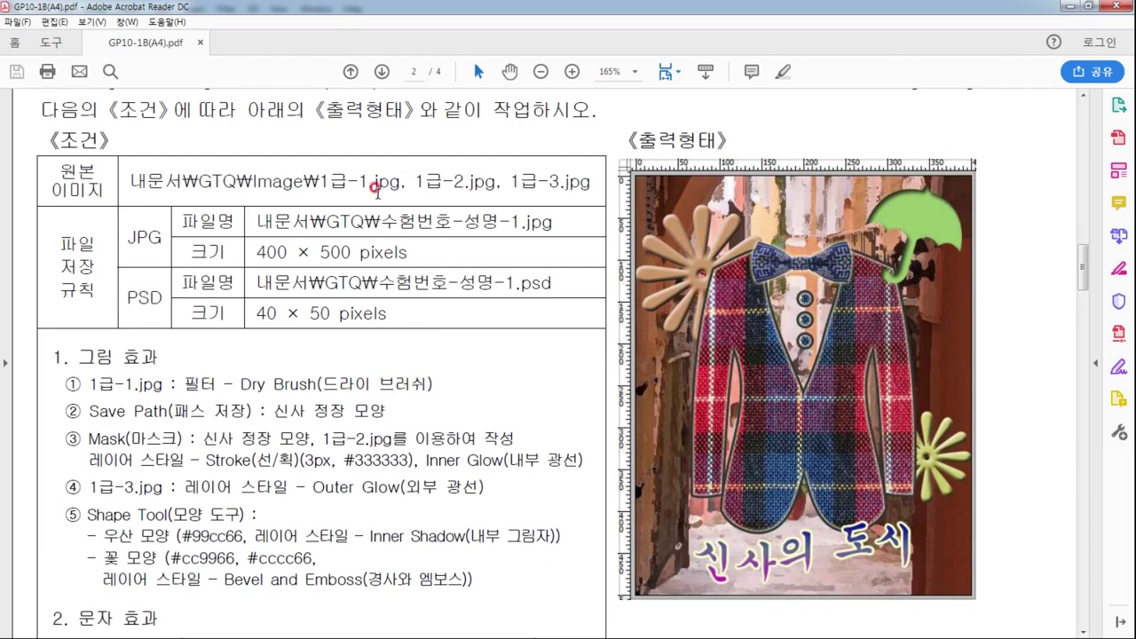
left_click(1070, 7)
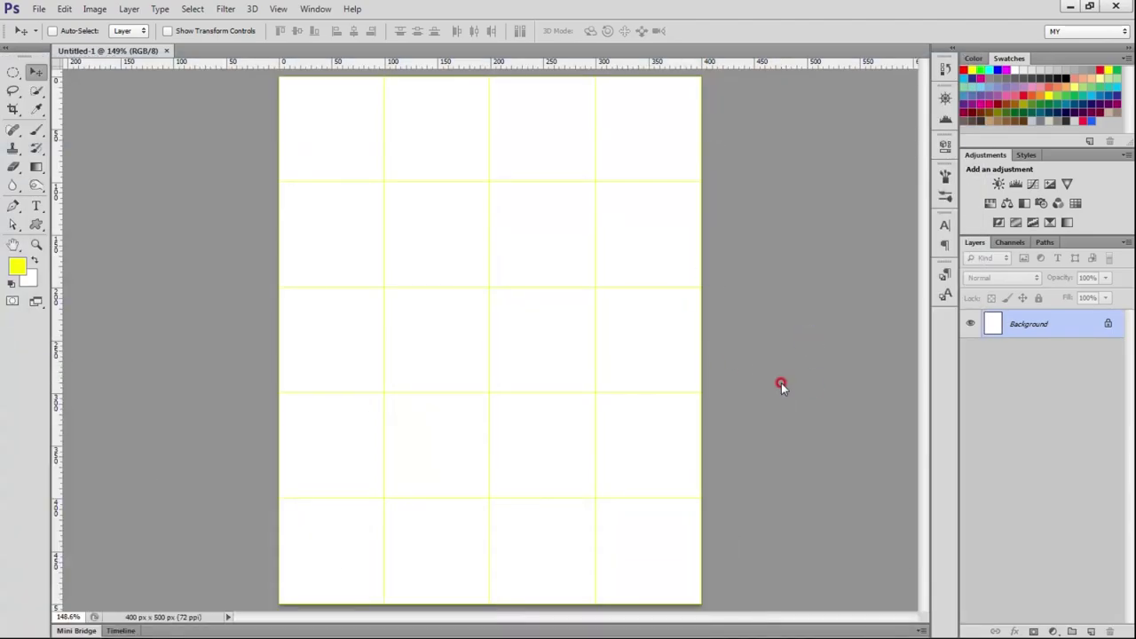
Step: Open 1급-1.jpg, 1급-2.jpg and 1급-3.jpg from the 소스파일 folder together
key("ctrl+o")
left_click(577, 103)
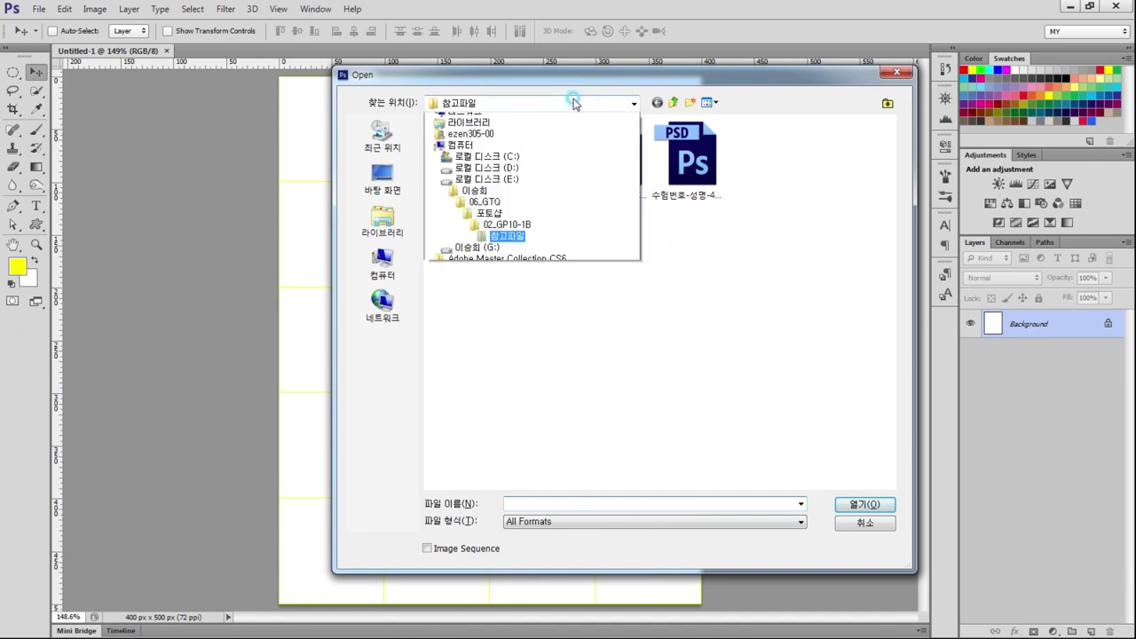
left_click(499, 256)
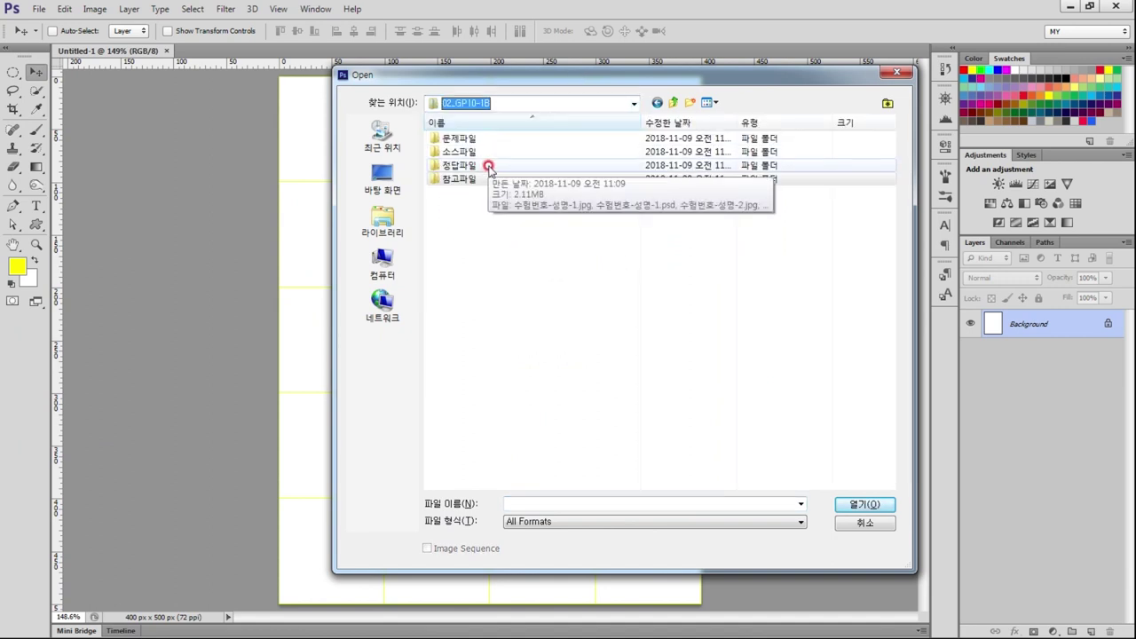
double_click(470, 152)
left_click(462, 164)
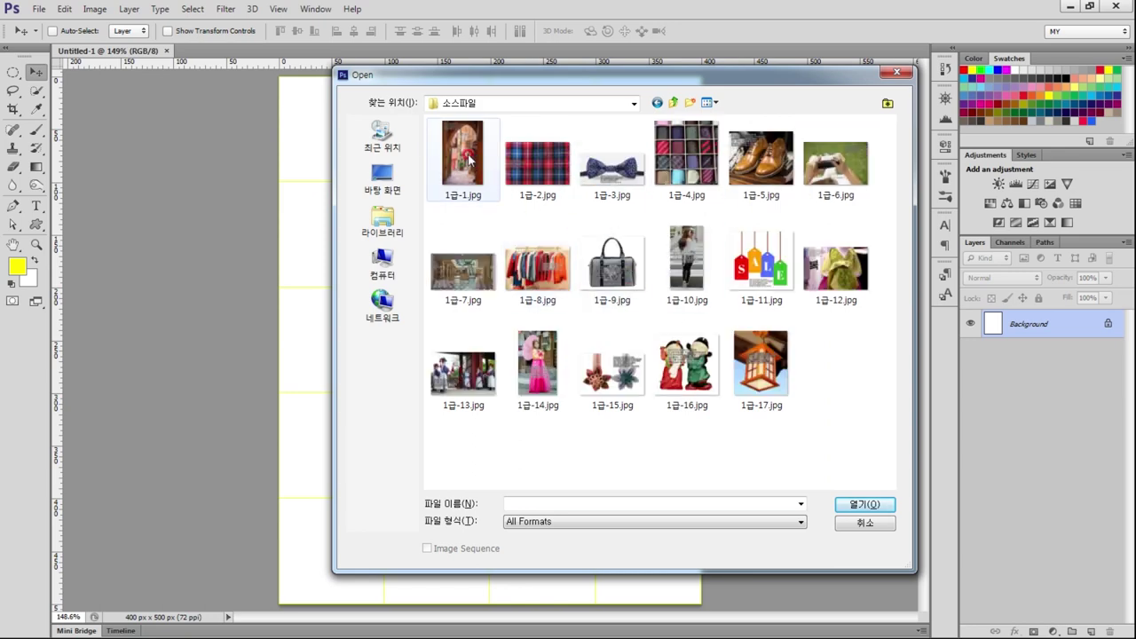
left_click(532, 159, "ctrl")
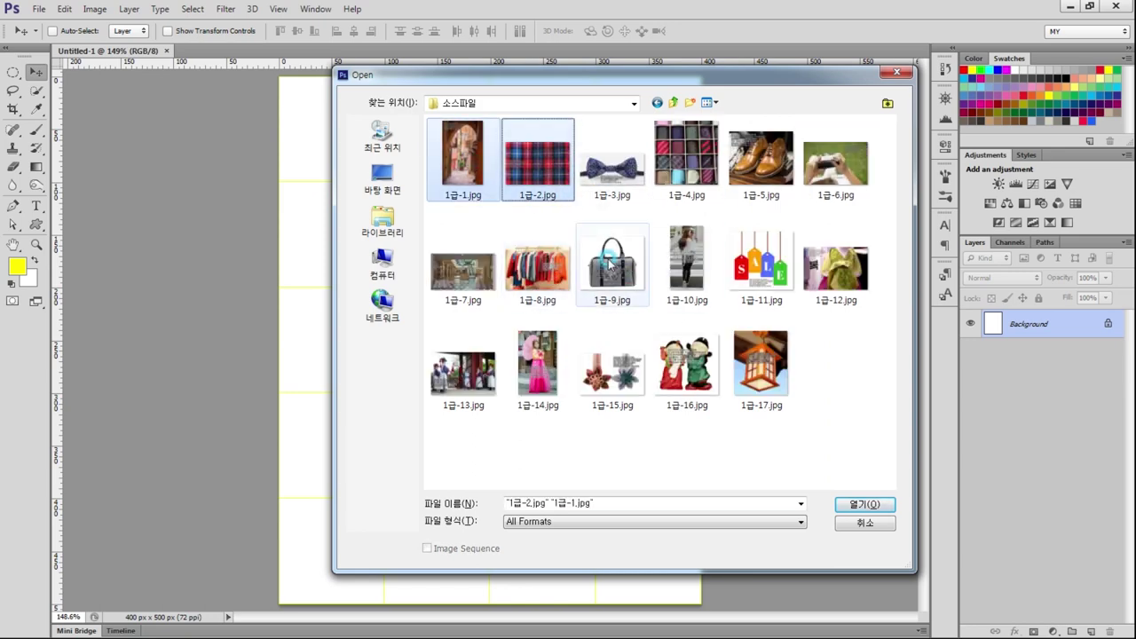
left_click(627, 168, "ctrl")
left_click(862, 504)
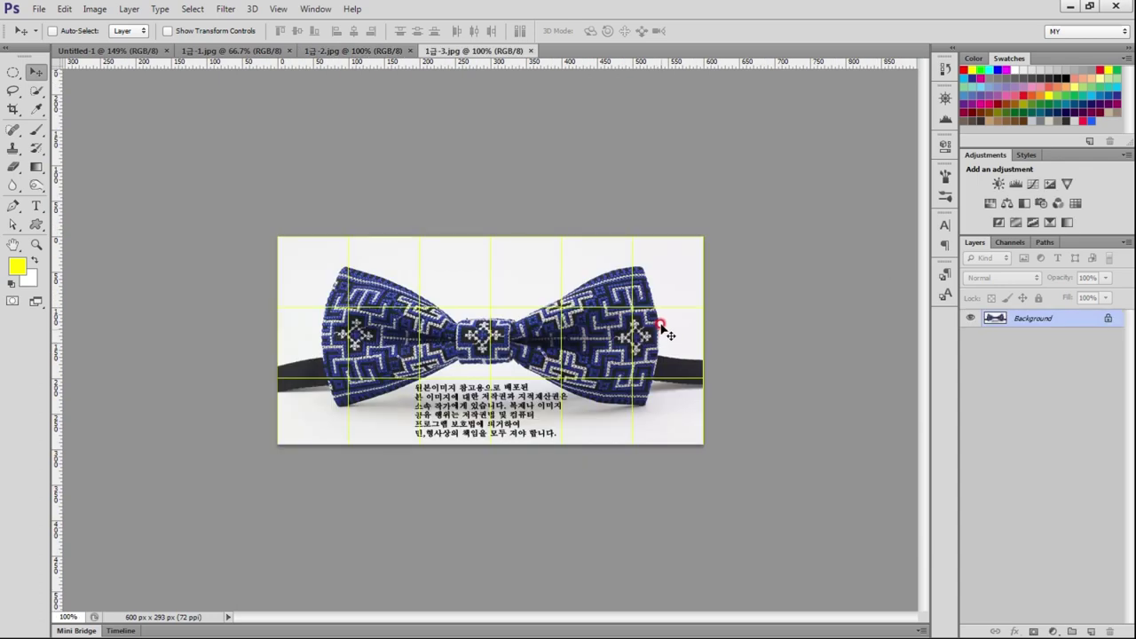
Step: Float the 1급-1.jpg alley photo in its own window to the right of the blank canvas
left_click(224, 50)
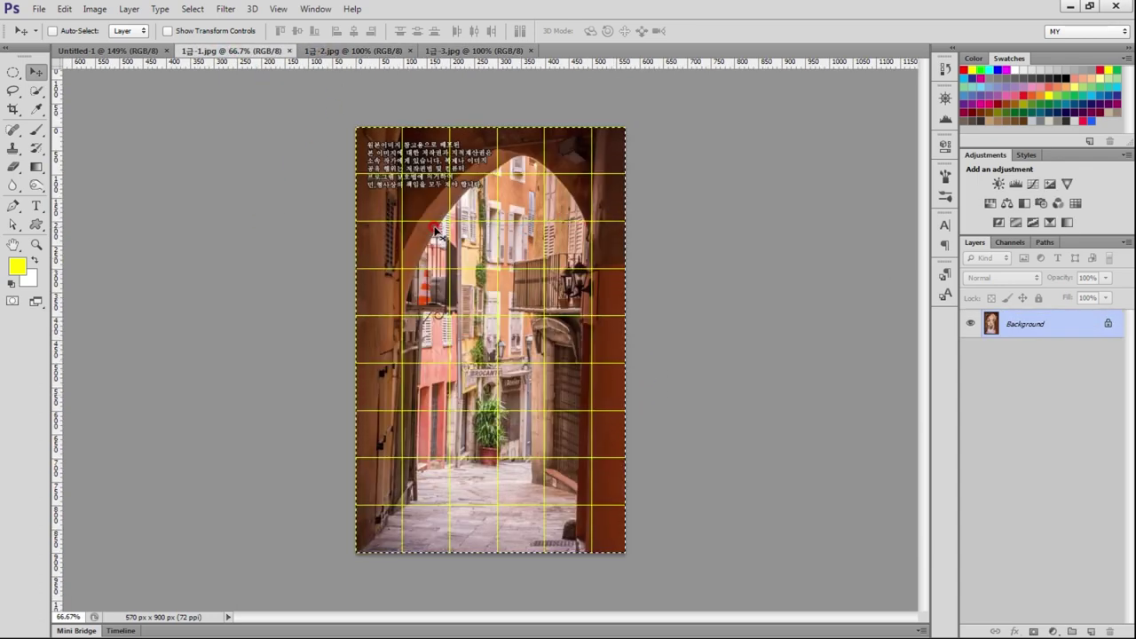
left_click_drag(257, 51, 689, 393)
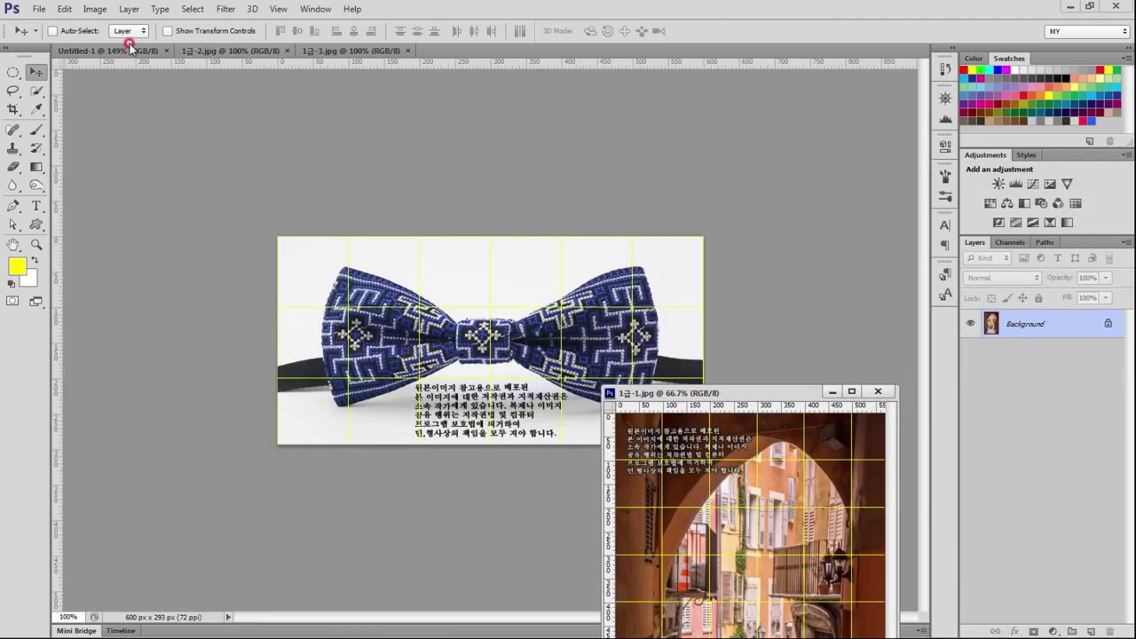
left_click(128, 48)
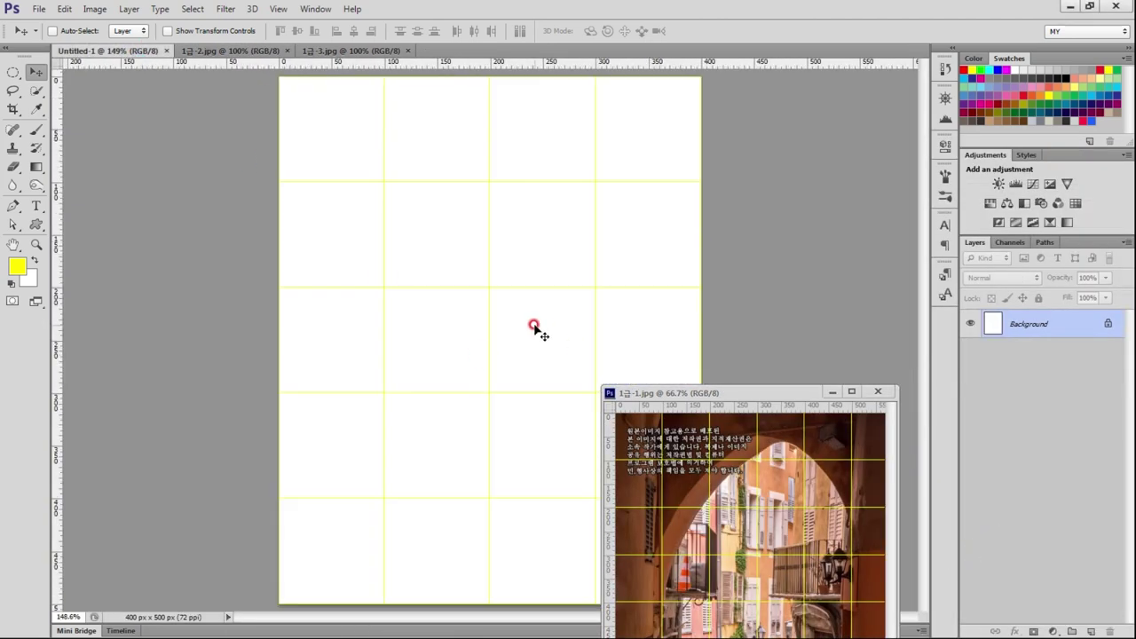
left_click_drag(781, 397, 929, 178)
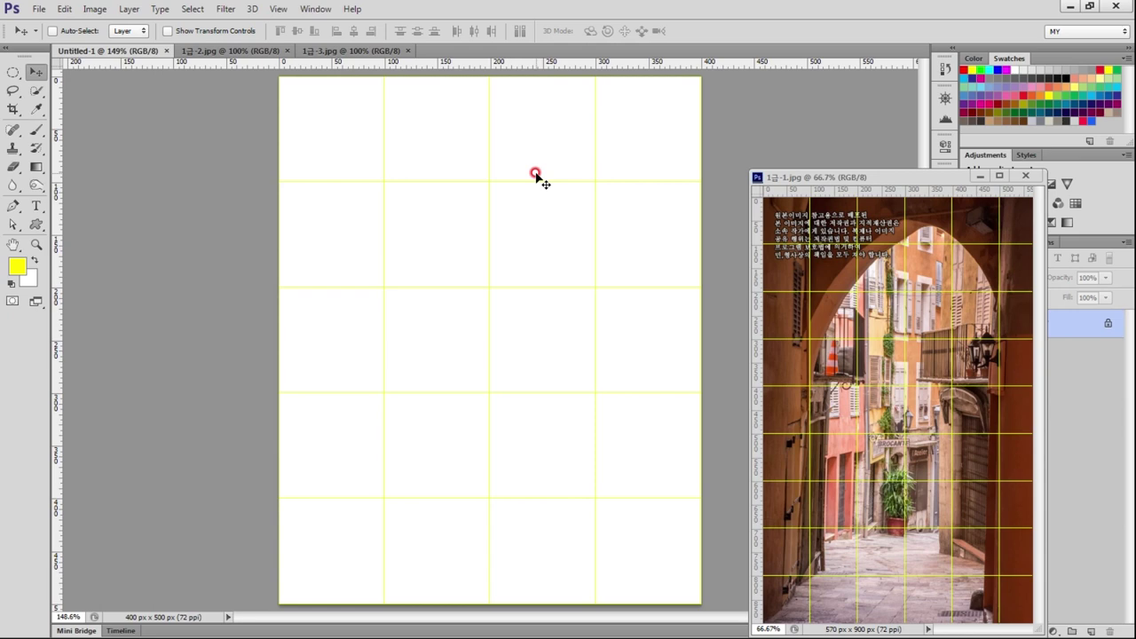
left_click(39, 9)
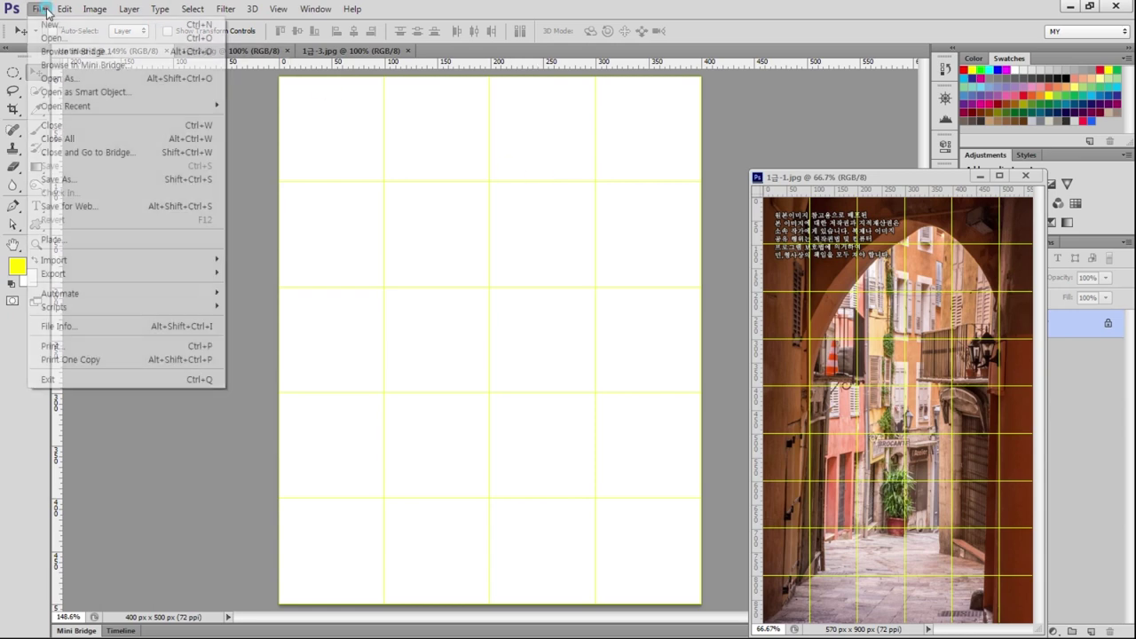
Step: Browse the General, File Handling, Performance and Cursors preference pages
left_click(136, 522)
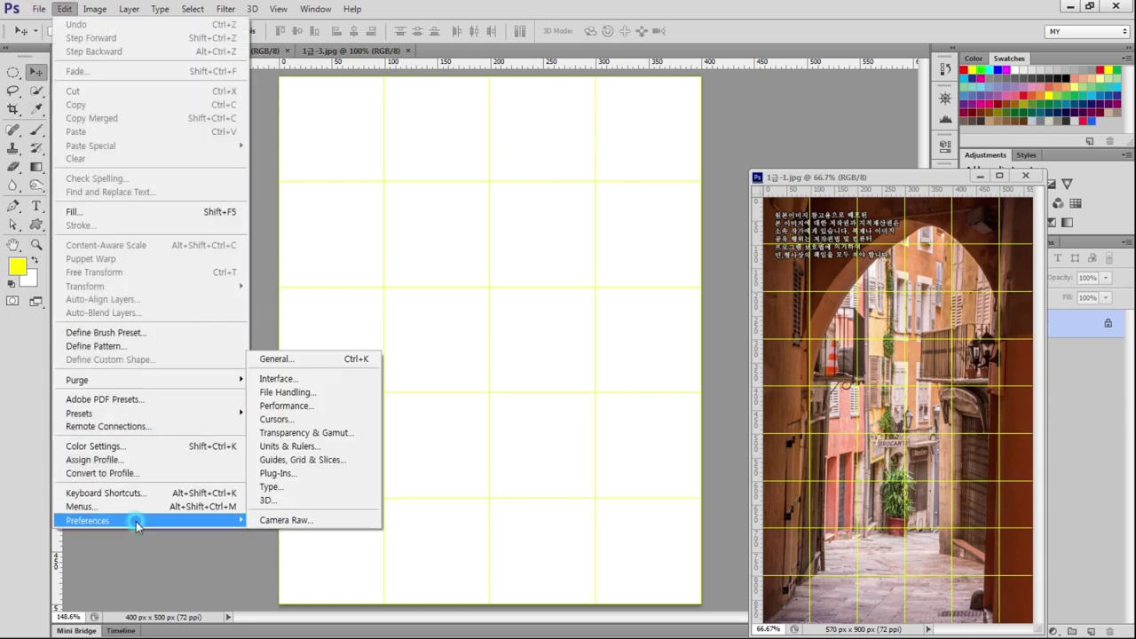
left_click(293, 361)
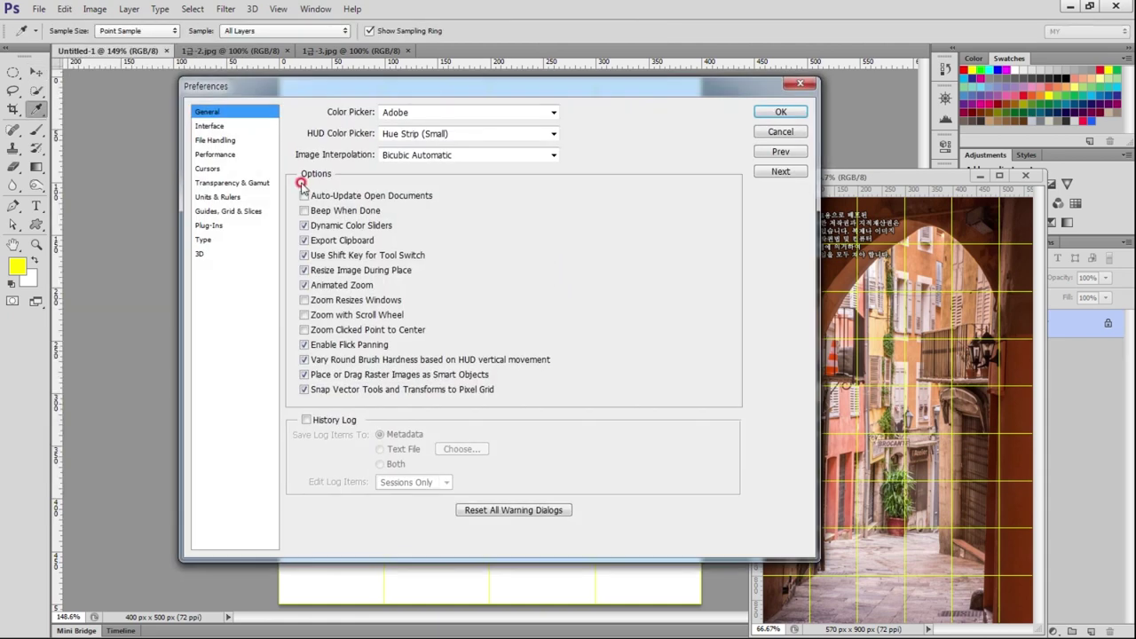
left_click(208, 128)
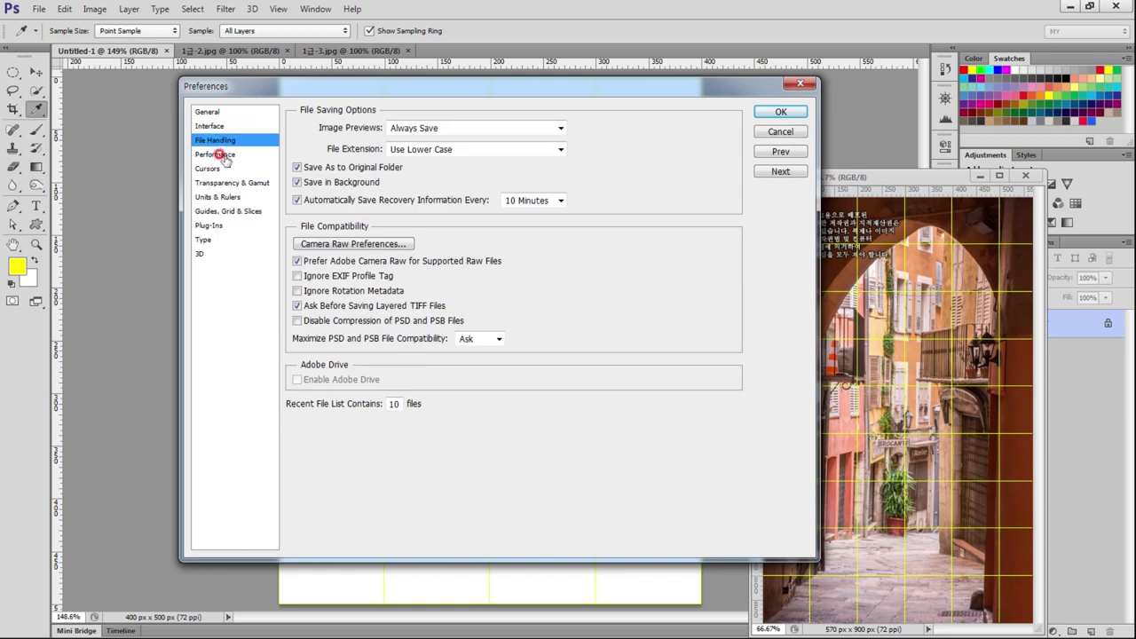
left_click(220, 154)
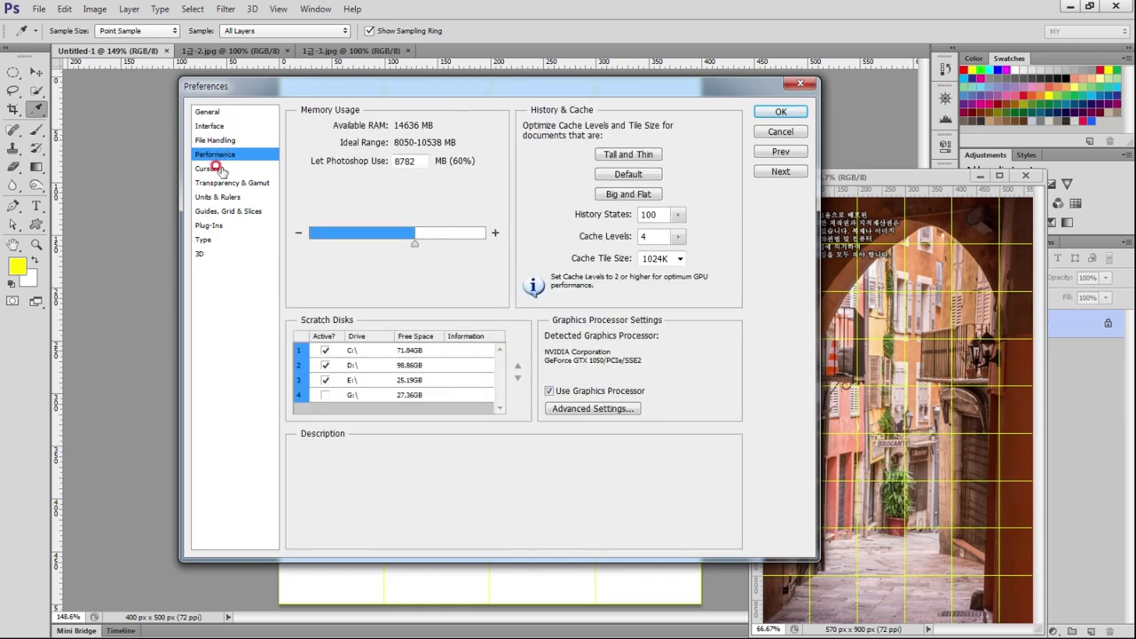
left_click(220, 169)
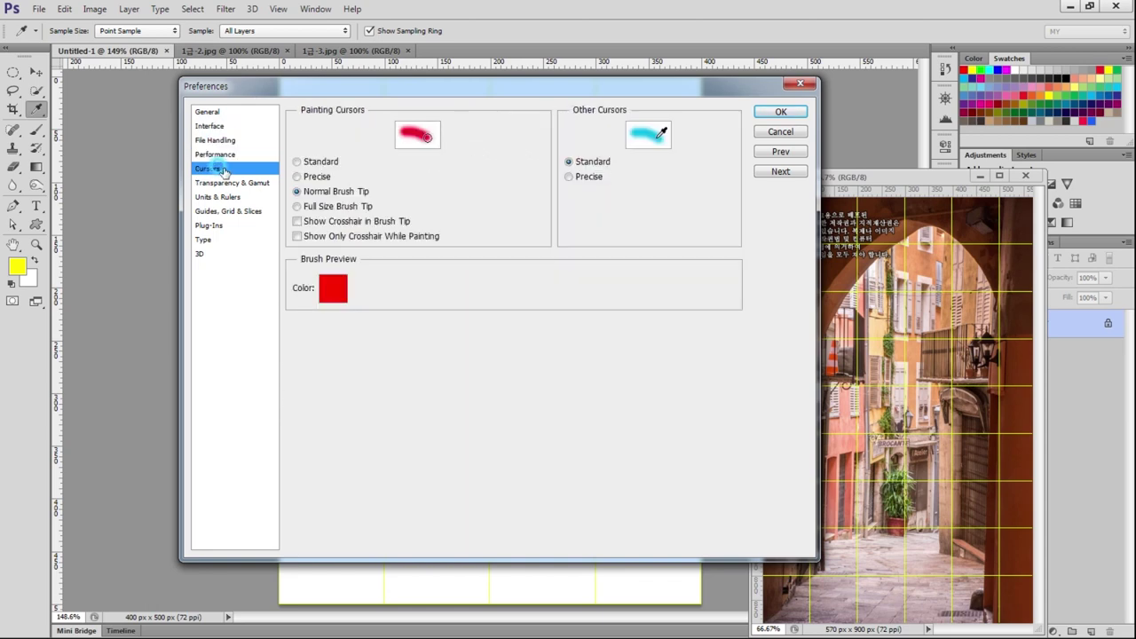
left_click(220, 155)
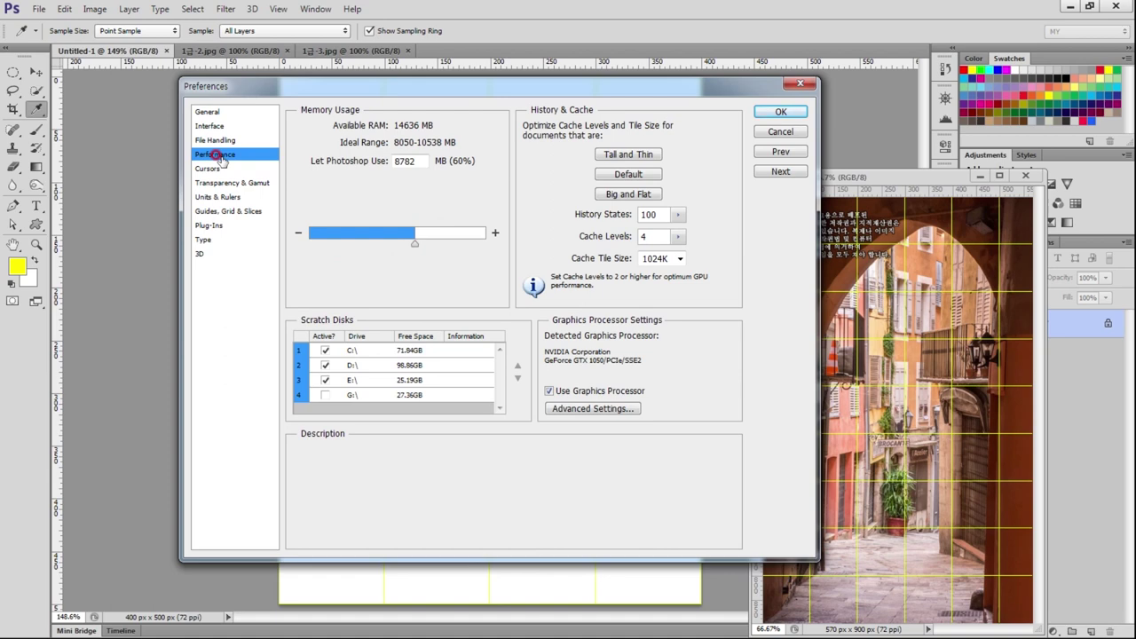
Step: Check the Transparency & Gamut, Units, Plug-Ins, Type and 3D pages, then cancel Preferences
left_click(213, 168)
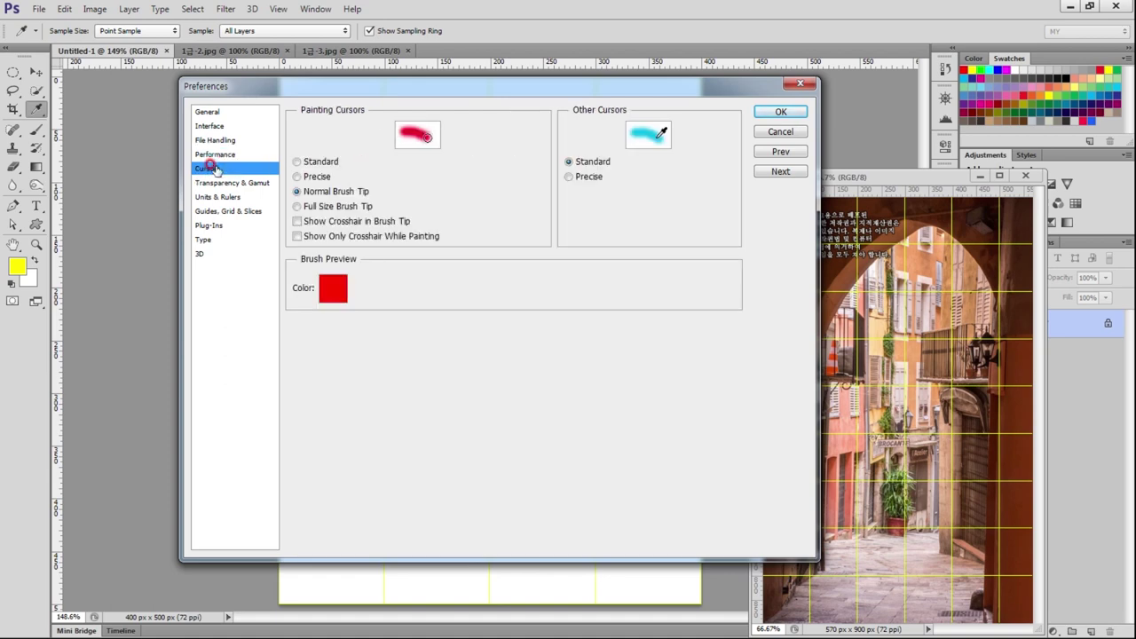
left_click(218, 182)
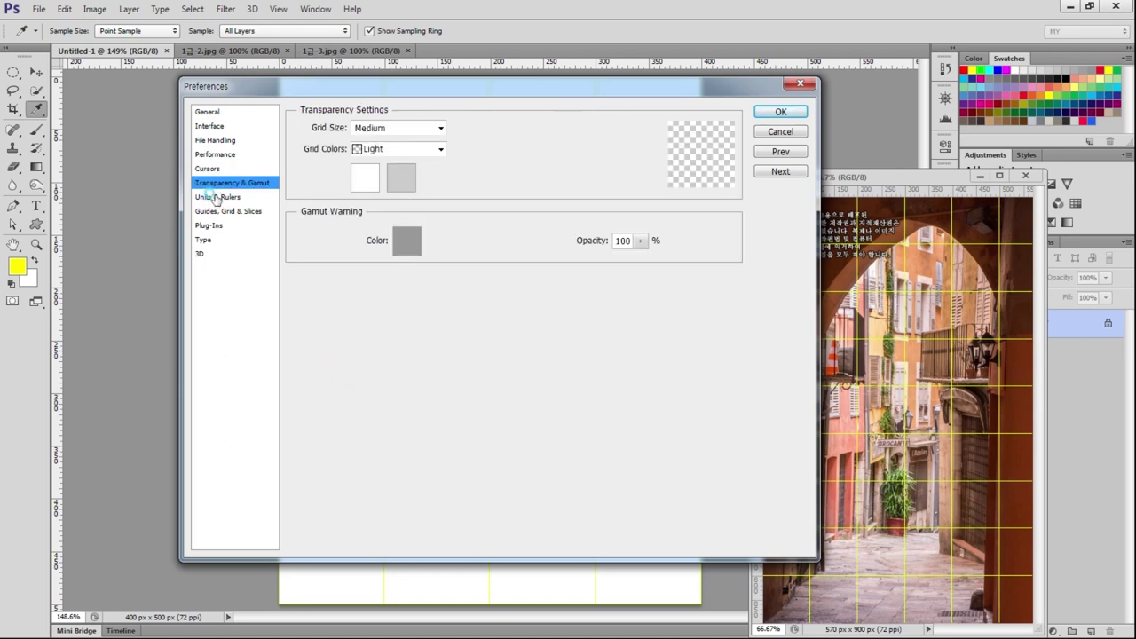
left_click(218, 196)
left_click(210, 226)
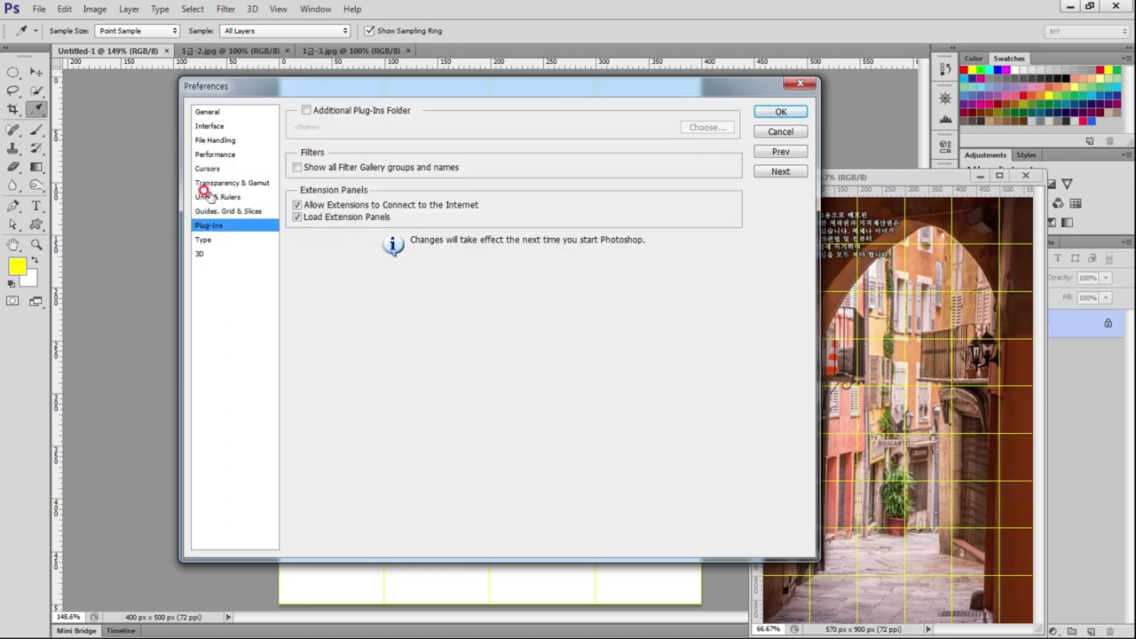
left_click(209, 240)
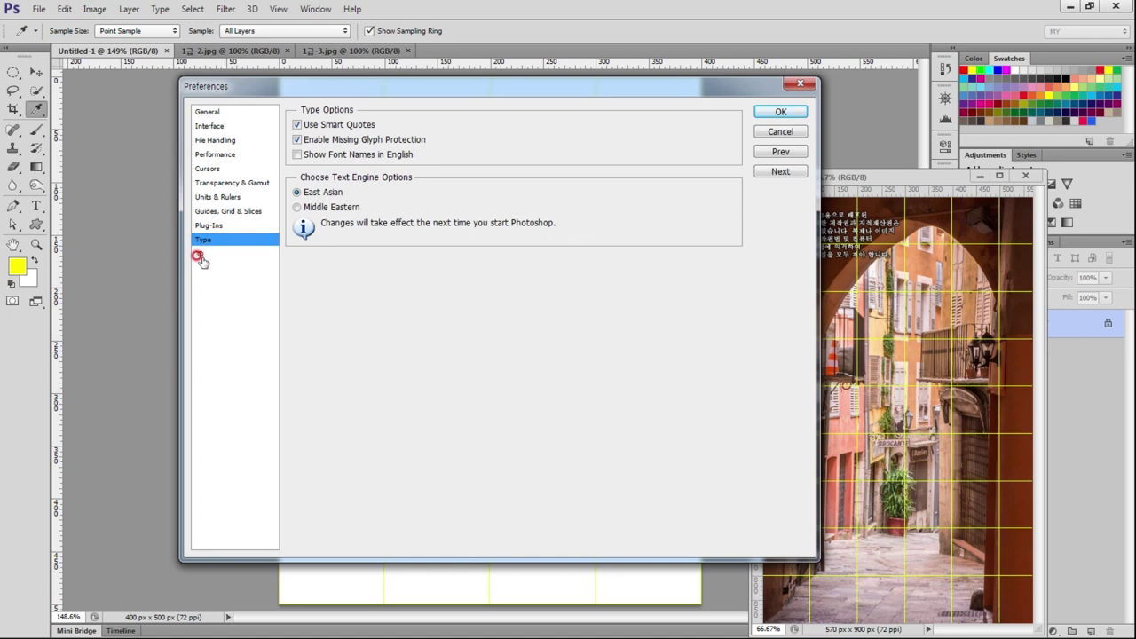
left_click(201, 254)
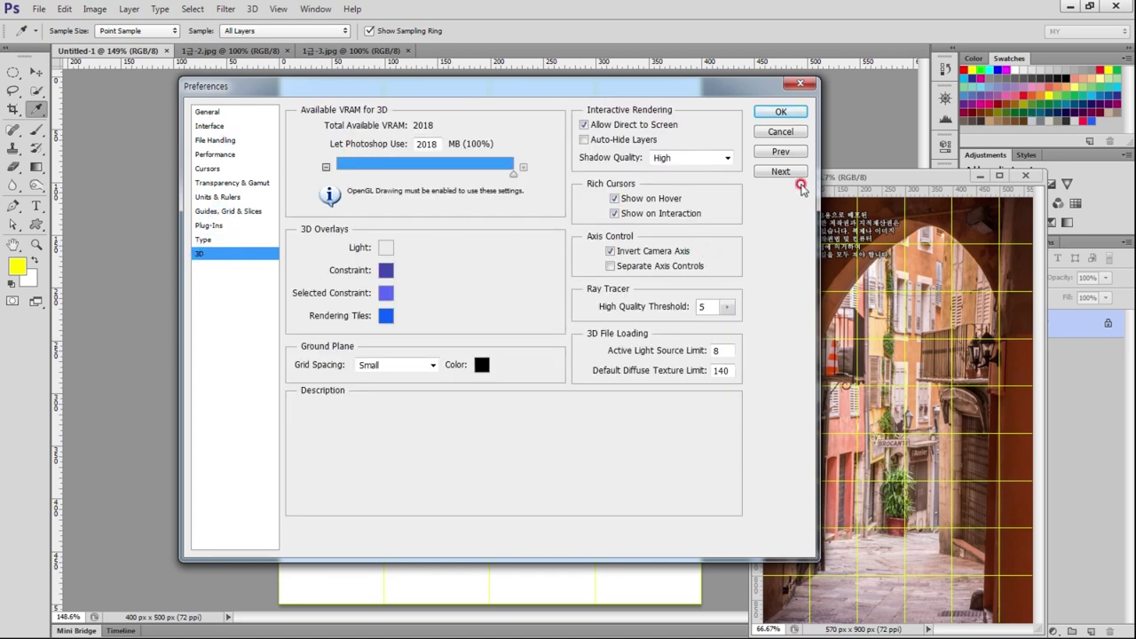
left_click(779, 132)
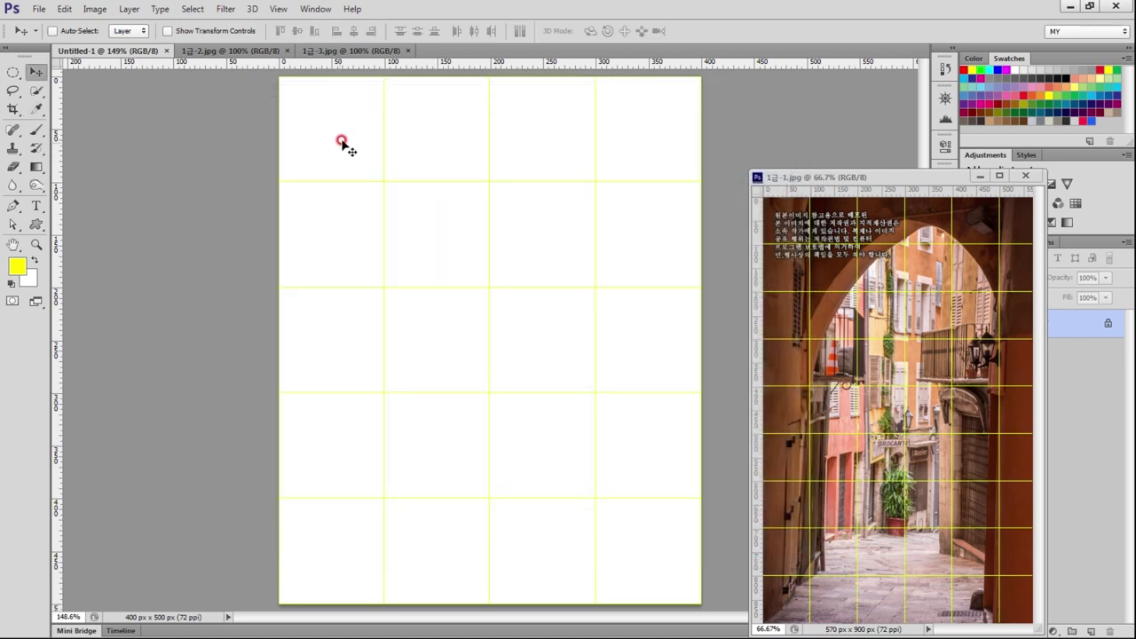
left_click(39, 9)
Step: Save the canvas as a PSD in 02_GP10-1B, named with the candidate's exam number and name
left_click(58, 179)
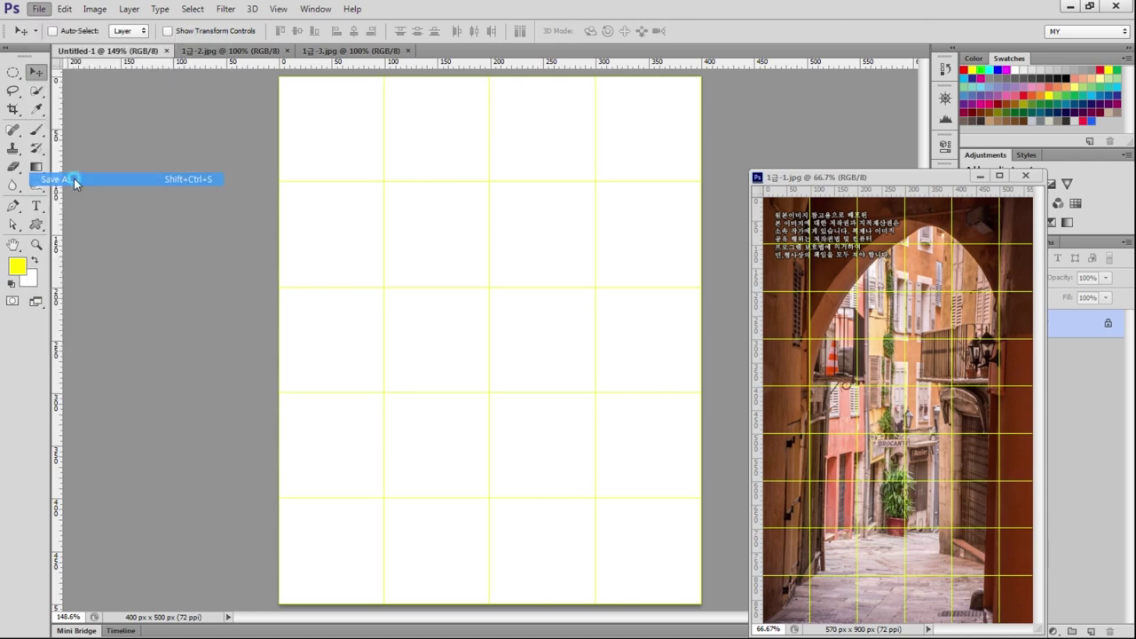
left_click(667, 98)
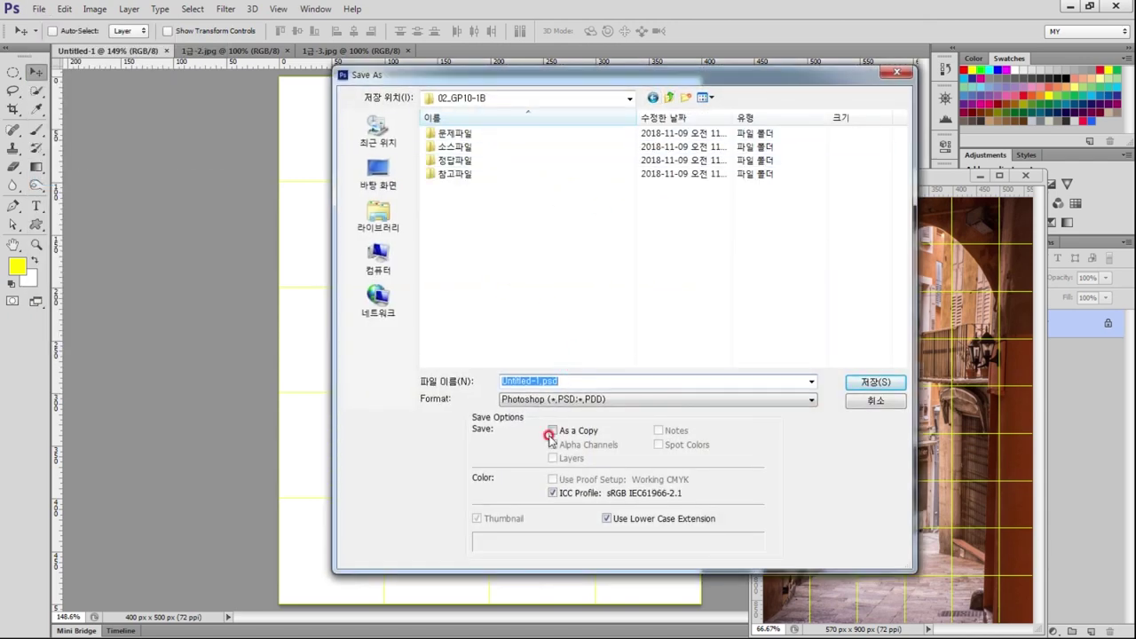
type("G123456789-이승희")
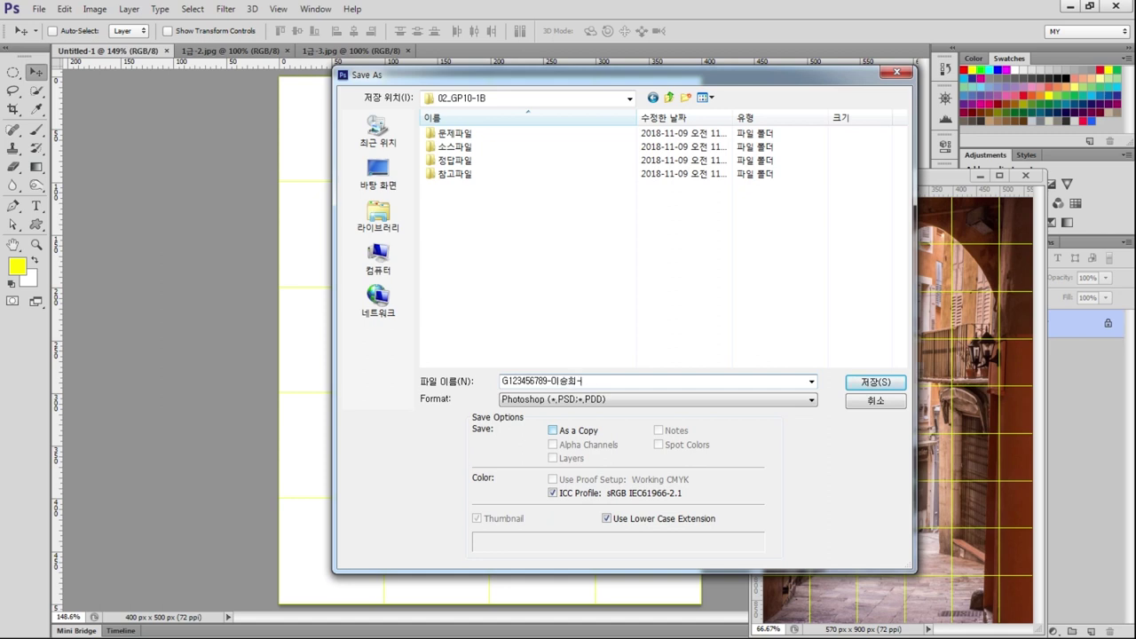
key("Return")
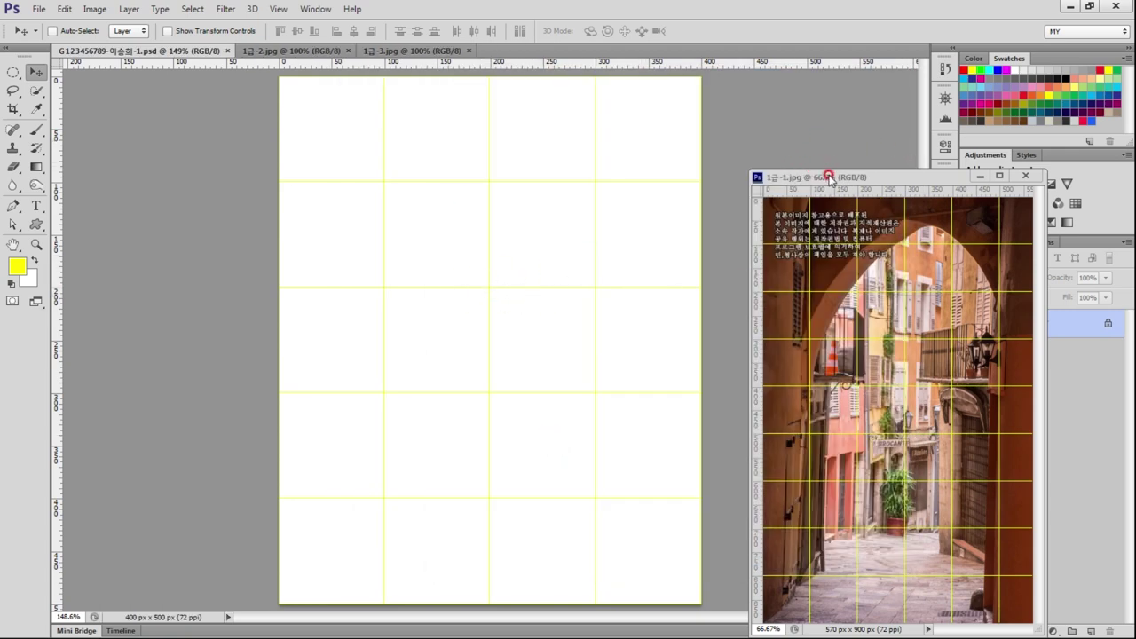
left_click_drag(826, 179, 826, 163)
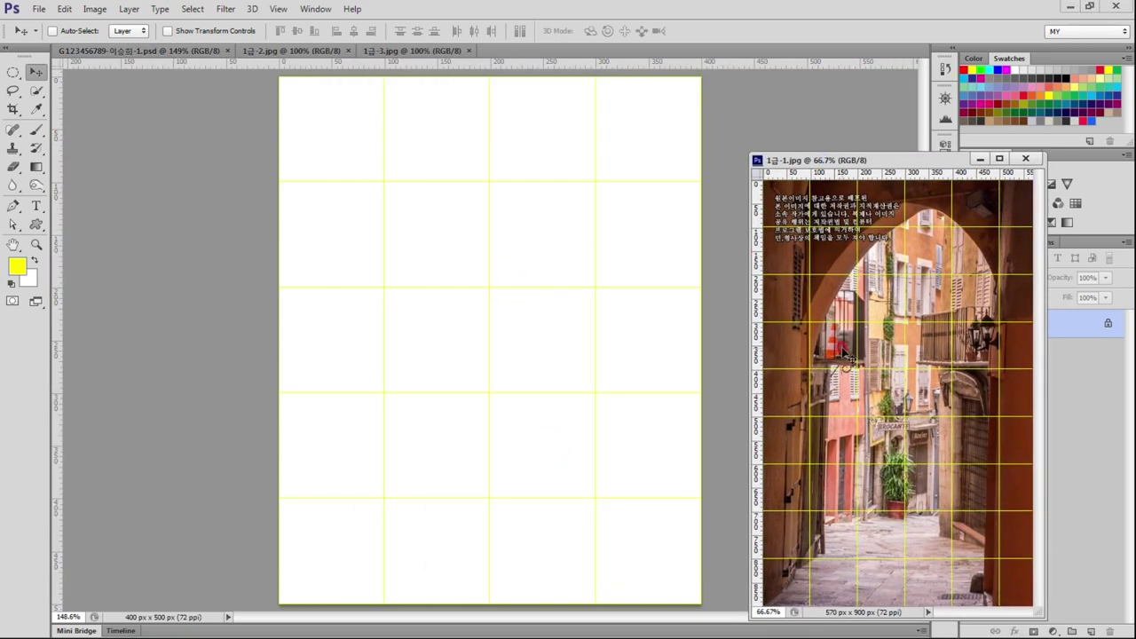
left_click(841, 349)
Step: Drag the 1급-1.jpg street photo into the main document as Layer 1 and close its window
left_click_drag(842, 355, 512, 347)
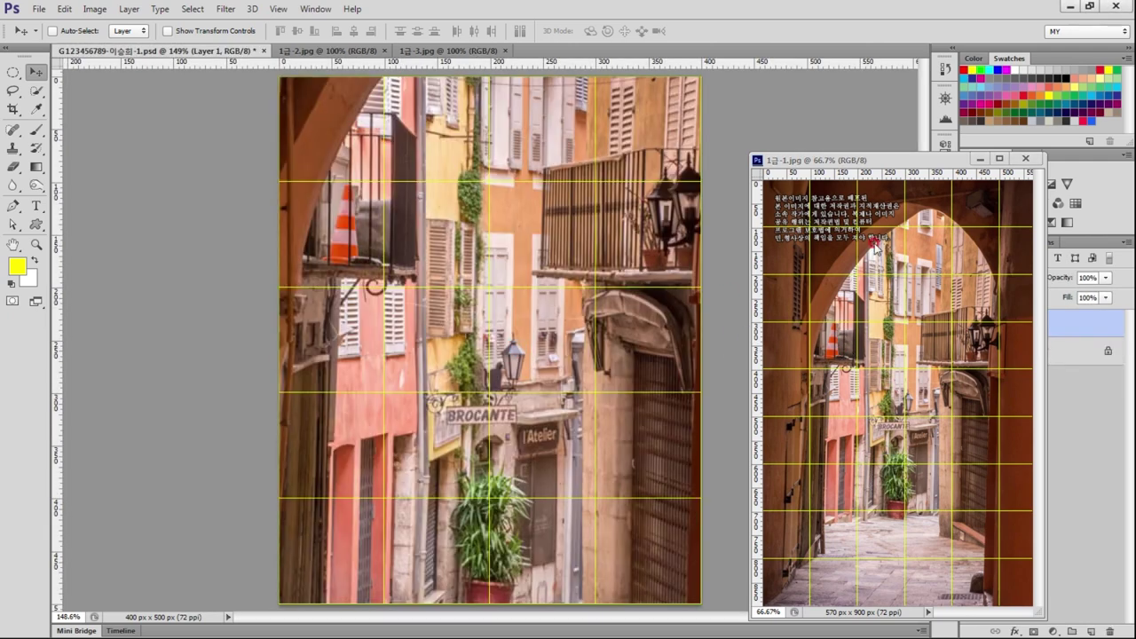
left_click(983, 160)
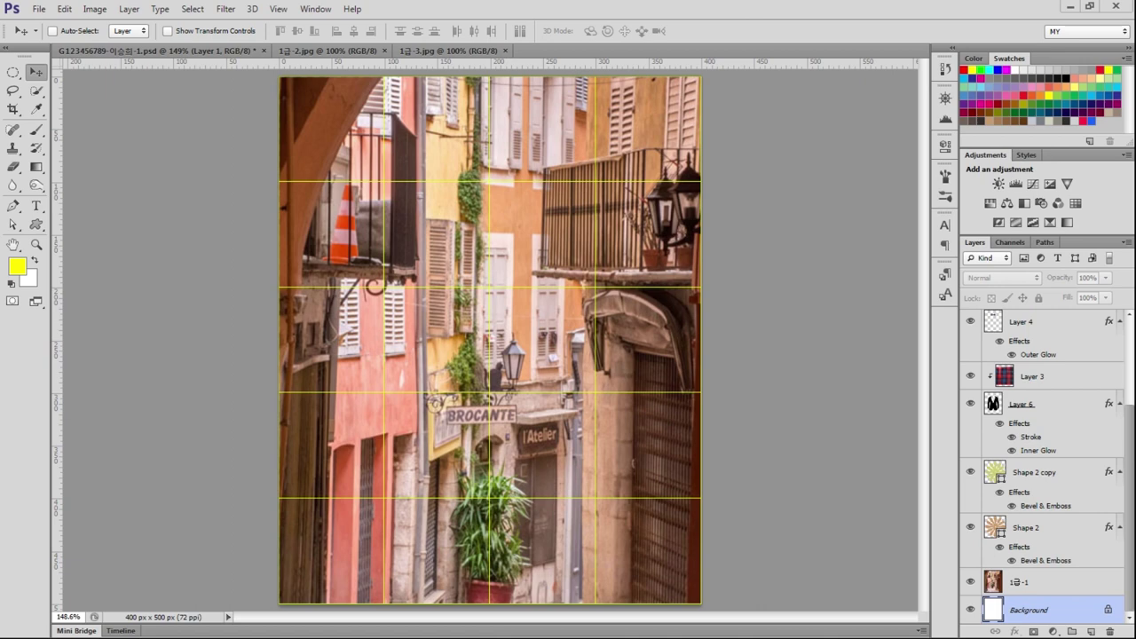
key("alt+Tab")
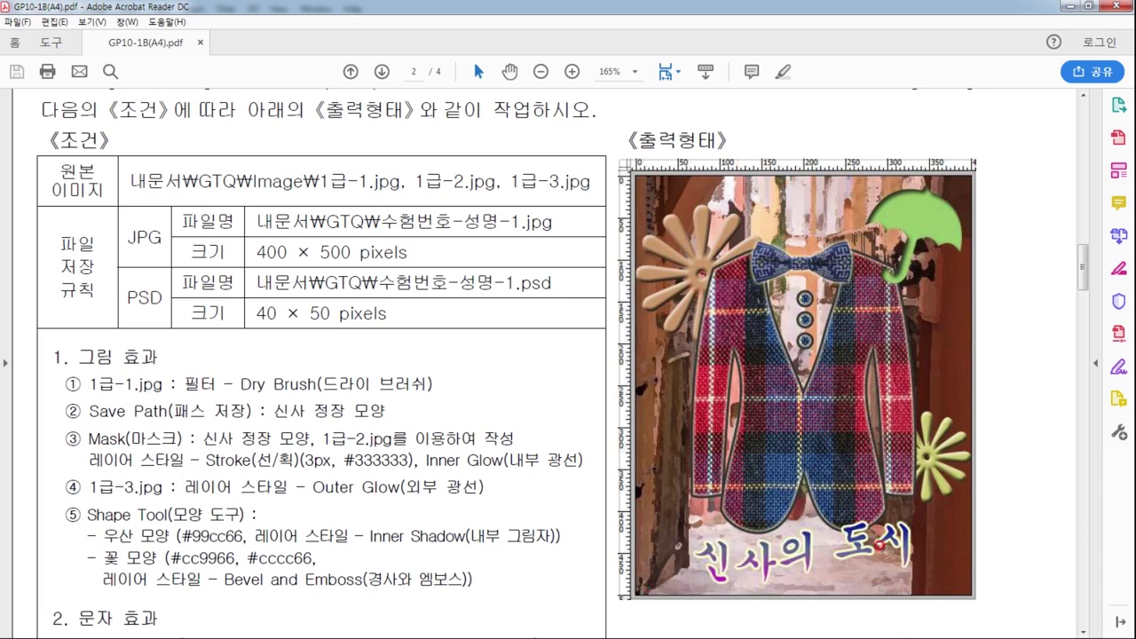
Step: Check the required layout in the exam PDF, then return to the Photoshop canvas
left_click(1070, 7)
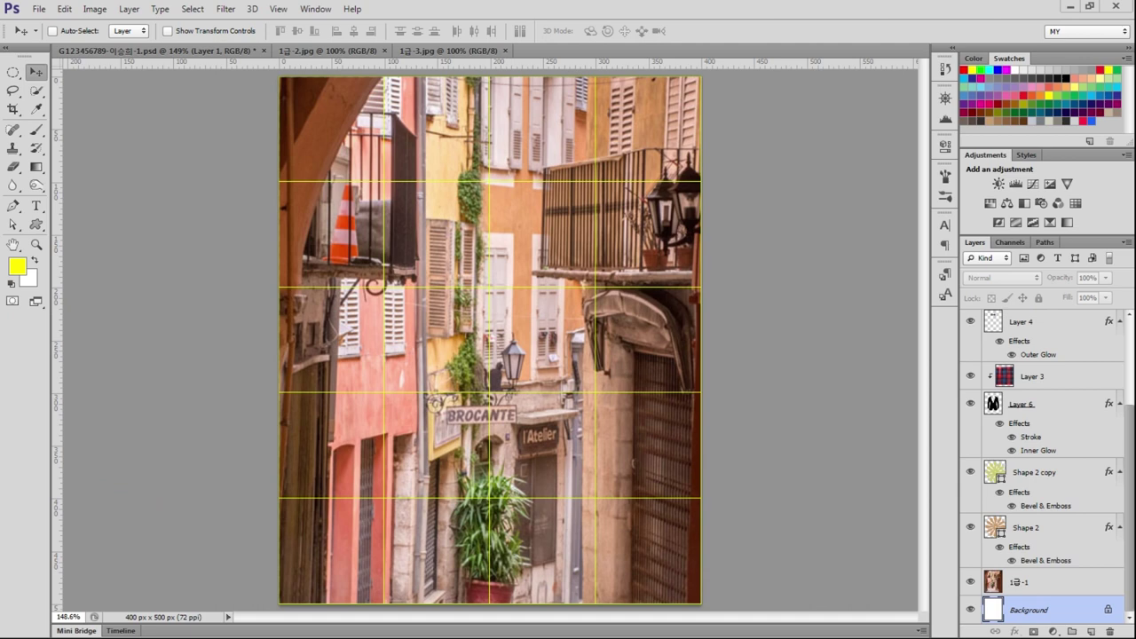
Step: Shrink the alley photo on Layer 1 from its lower-right corner with Free Transform
left_click(215, 472)
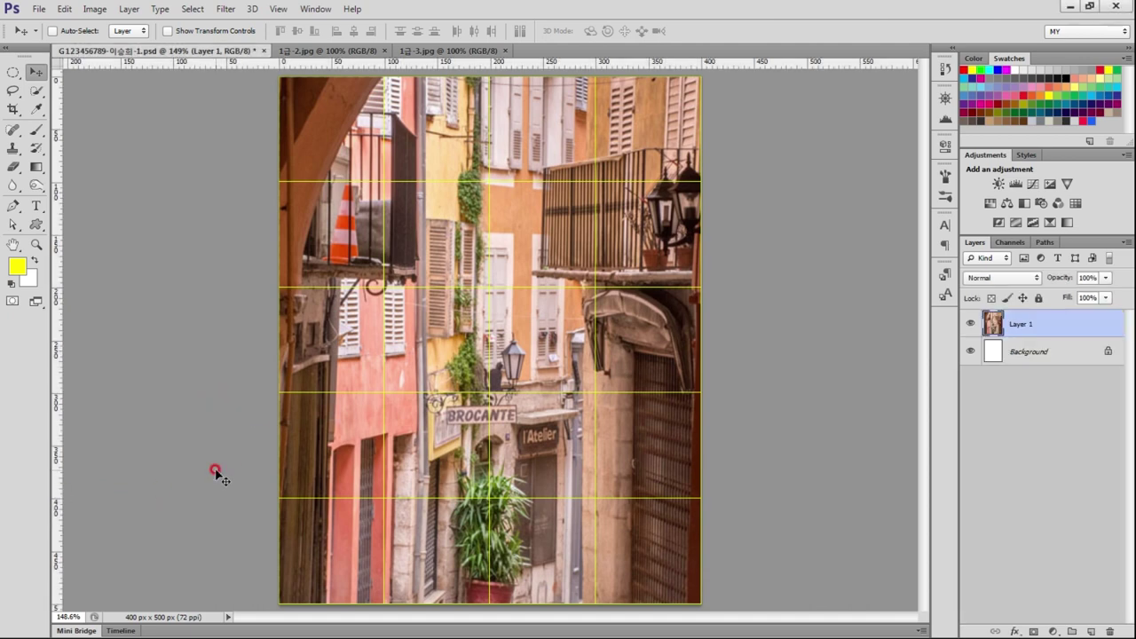
key("ctrl+t")
key("ctrl+0")
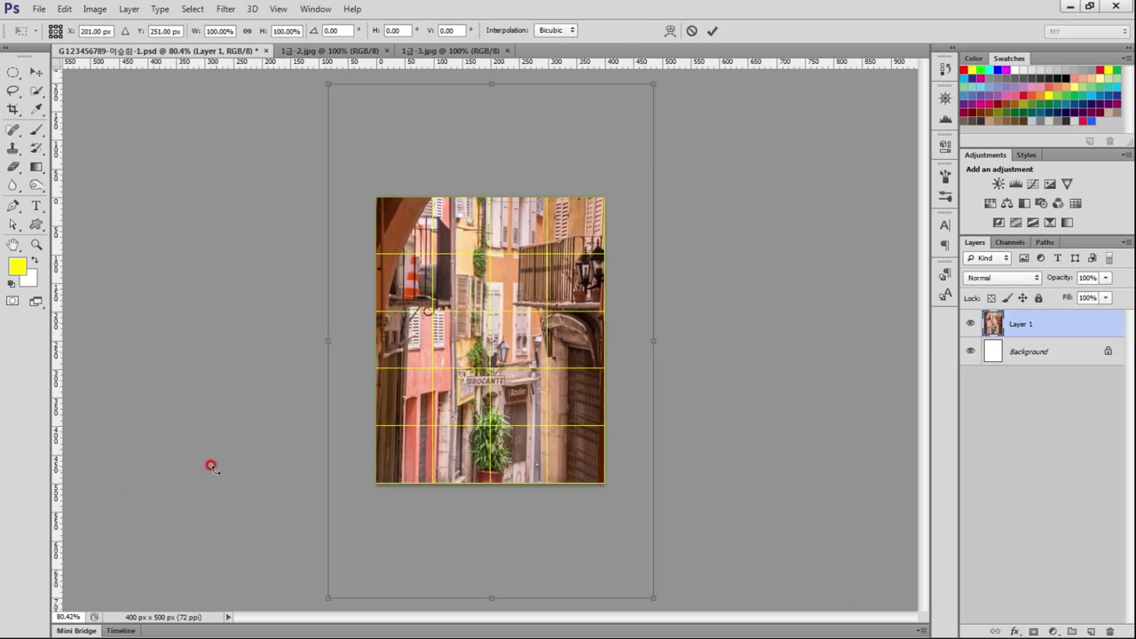
left_click(445, 572)
left_click_drag(649, 588, 605, 516)
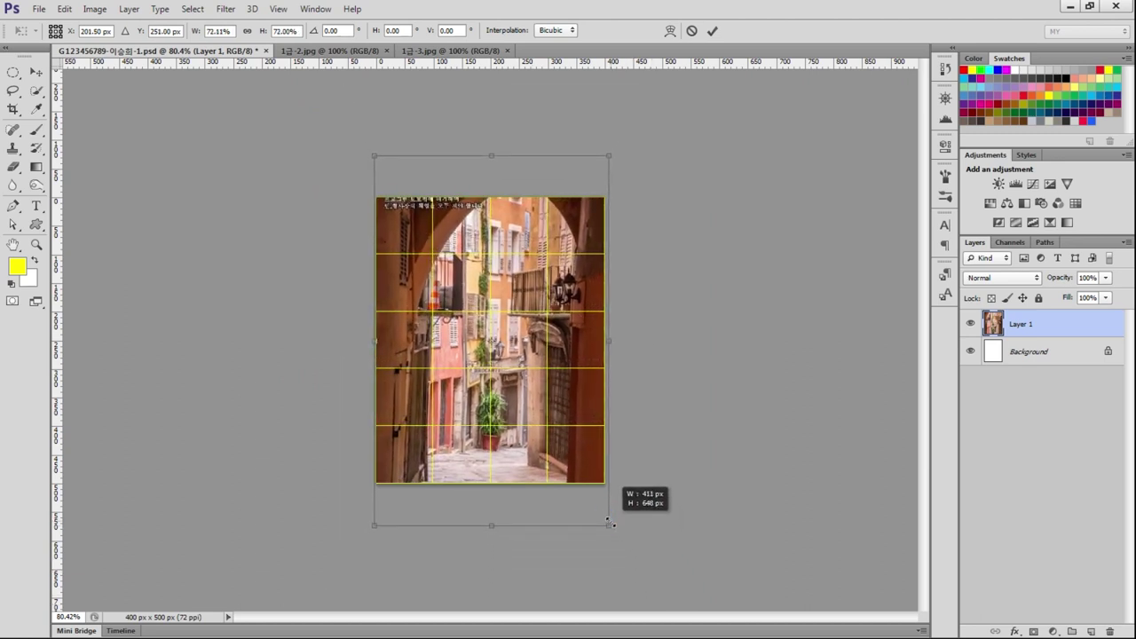
left_click_drag(611, 524, 612, 521)
left_click(575, 479)
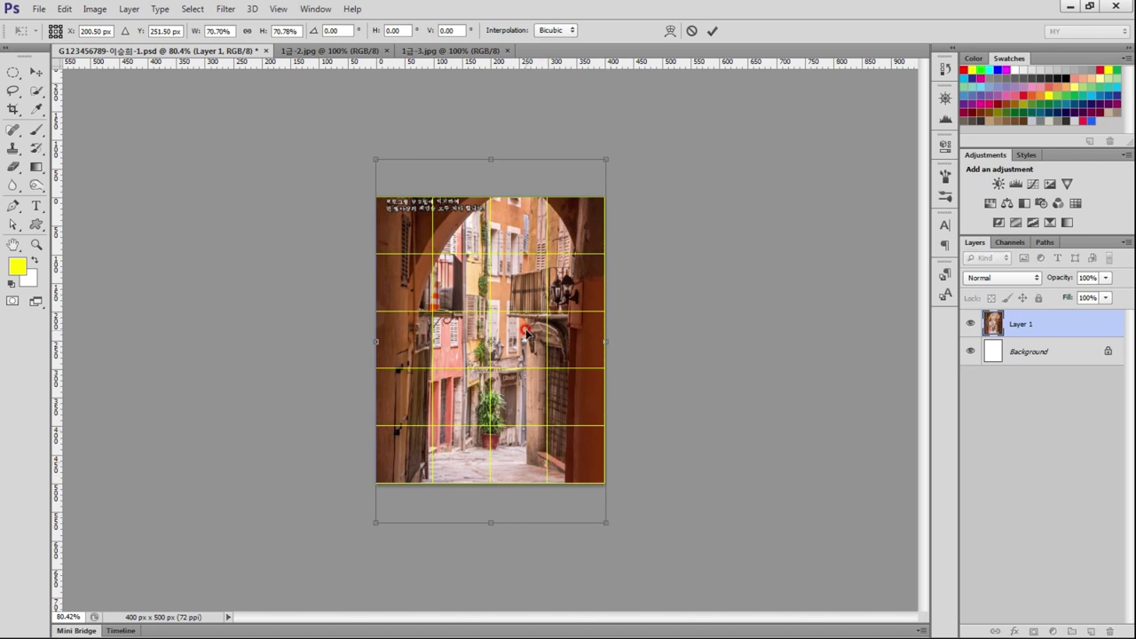
Step: Reposition and enlarge the photo to about 76% so it fills the 400×500 canvas
mouse_move(522, 299)
left_mouse_down()
mouse_move(523, 279)
mouse_move(508, 278)
left_mouse_up()
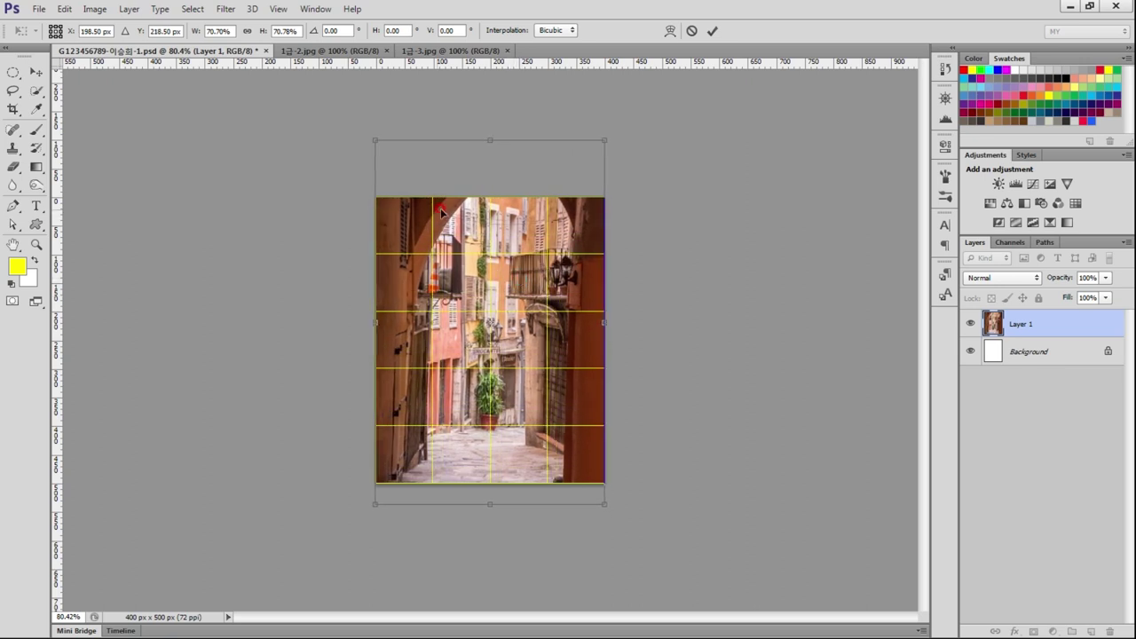
left_click_drag(370, 137, 350, 117)
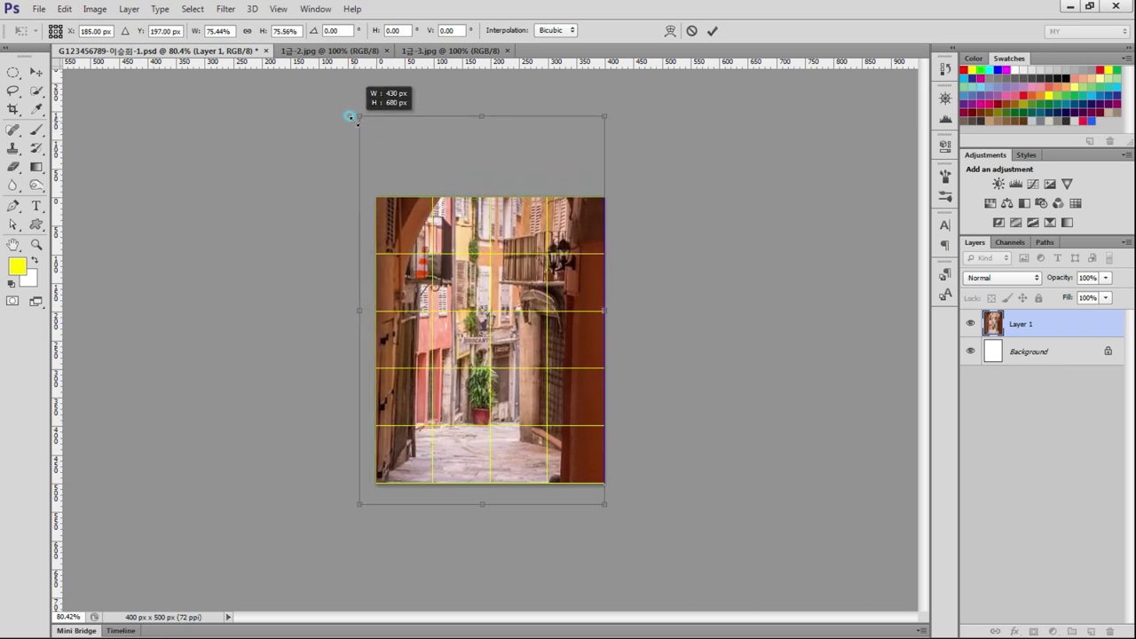
left_click_drag(349, 117, 349, 113)
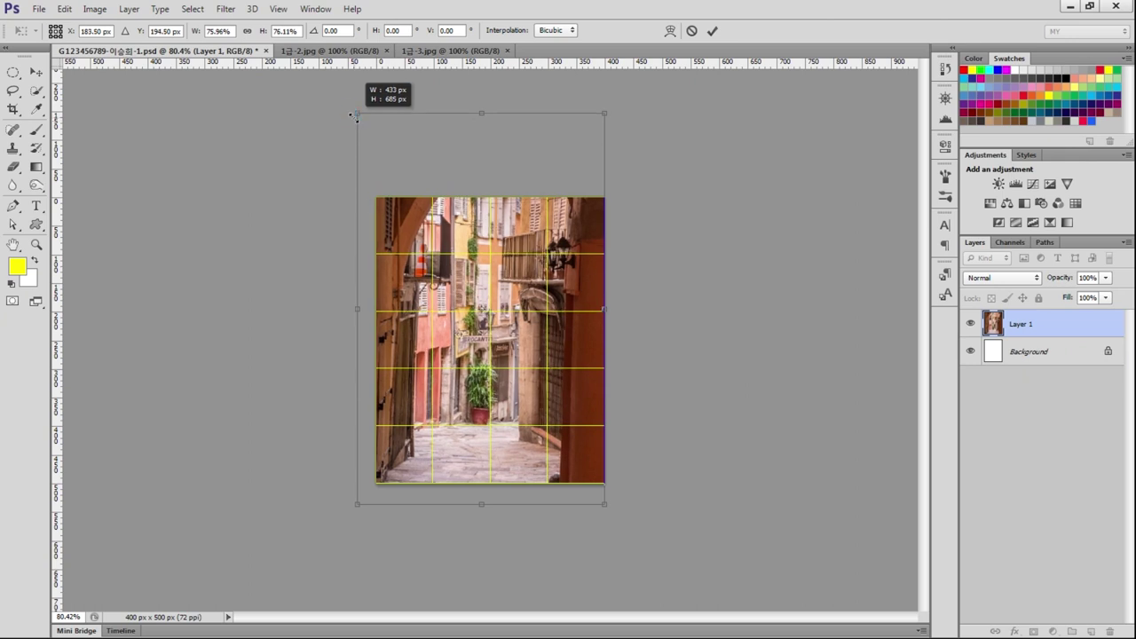
key("Escape")
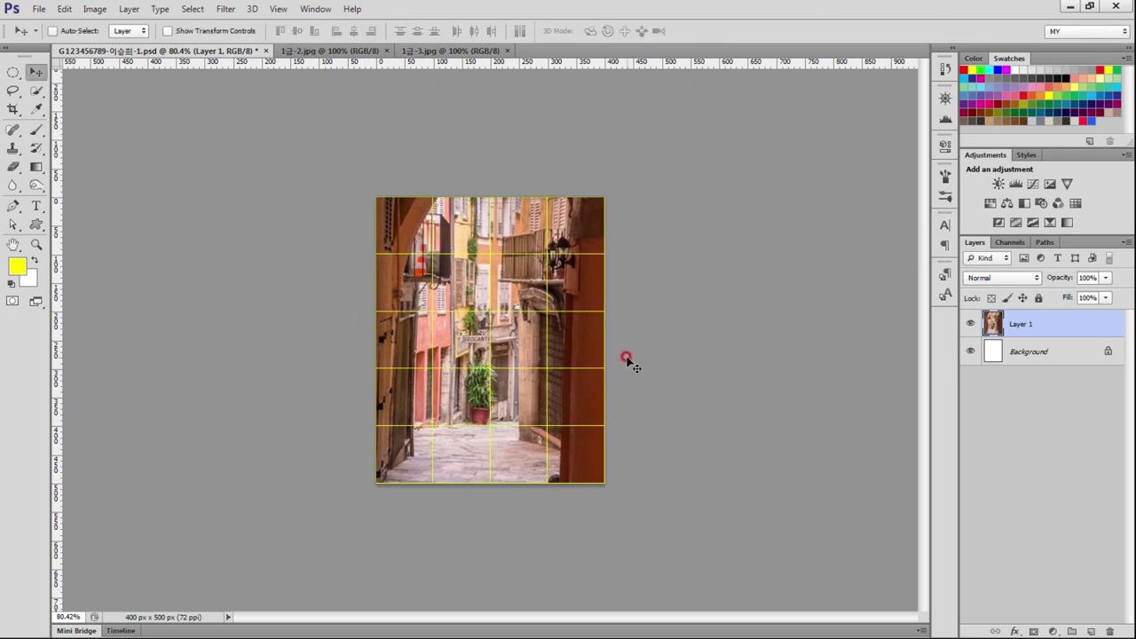
key("ctrl+0")
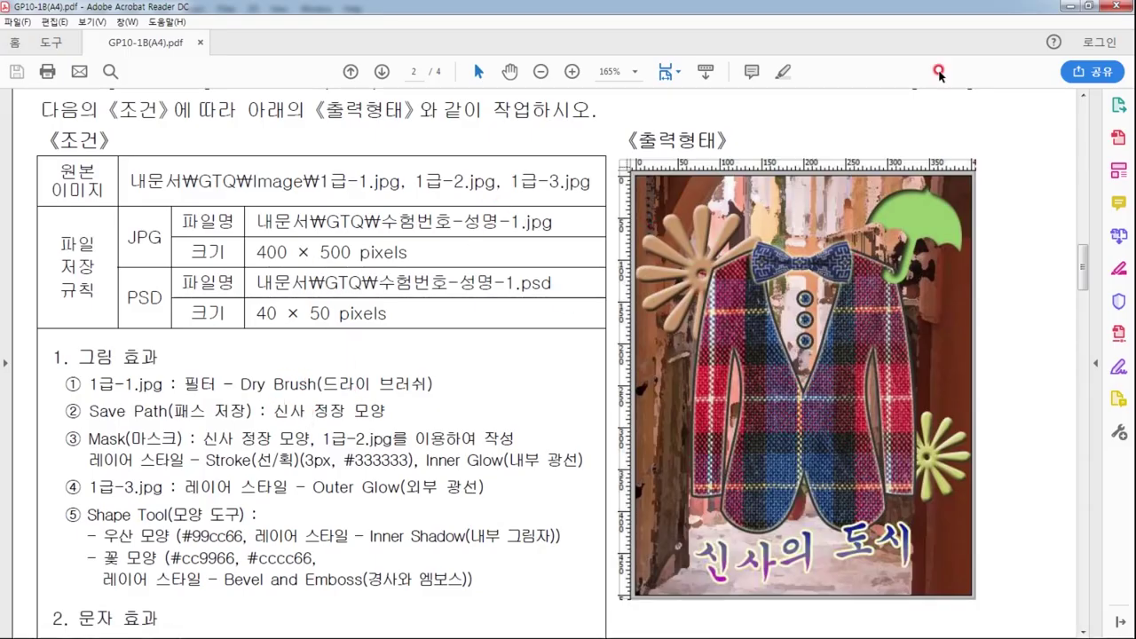
left_click(1066, 6)
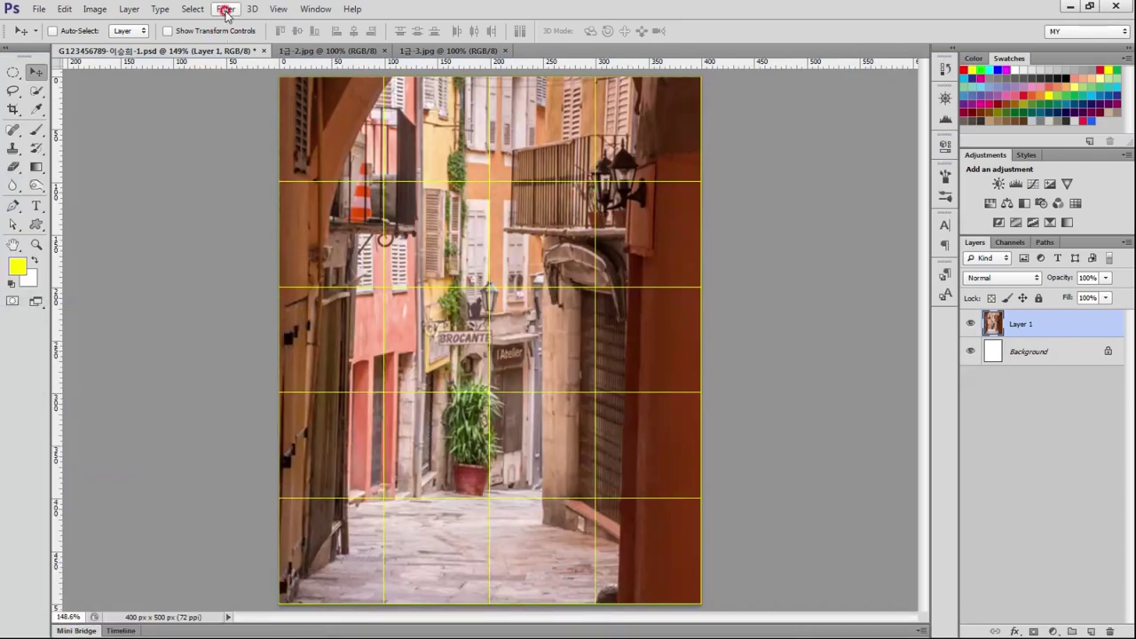
Step: Apply the Filter Gallery's Dry Brush filter with Brush Size 6, Brush Detail 8, Texture 1
left_click(225, 8)
left_click(258, 65)
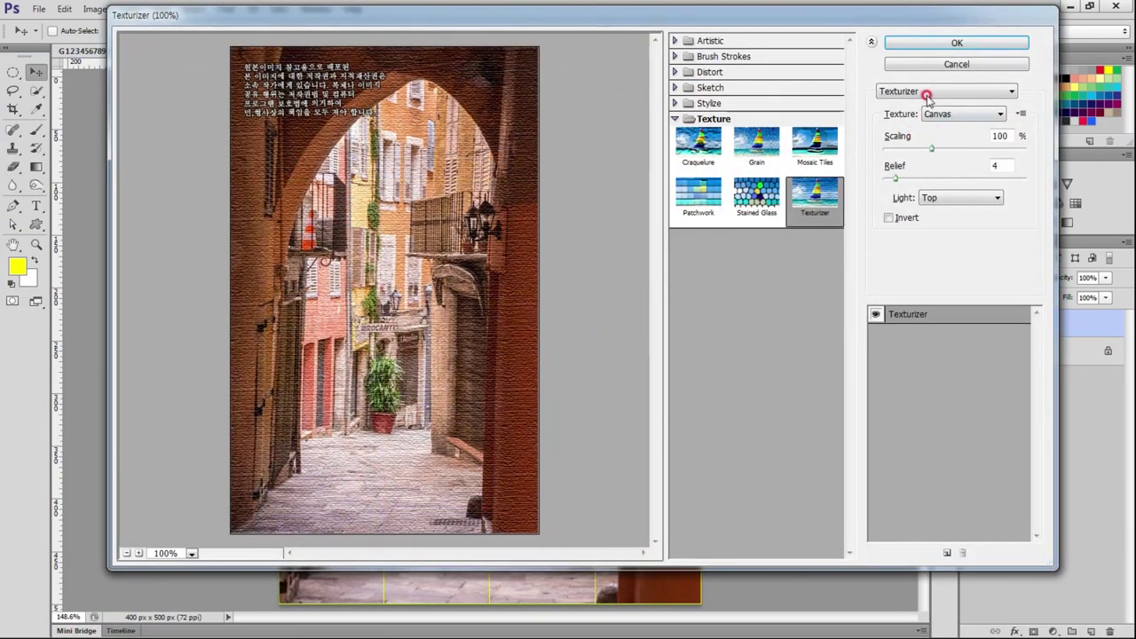
left_click(927, 93)
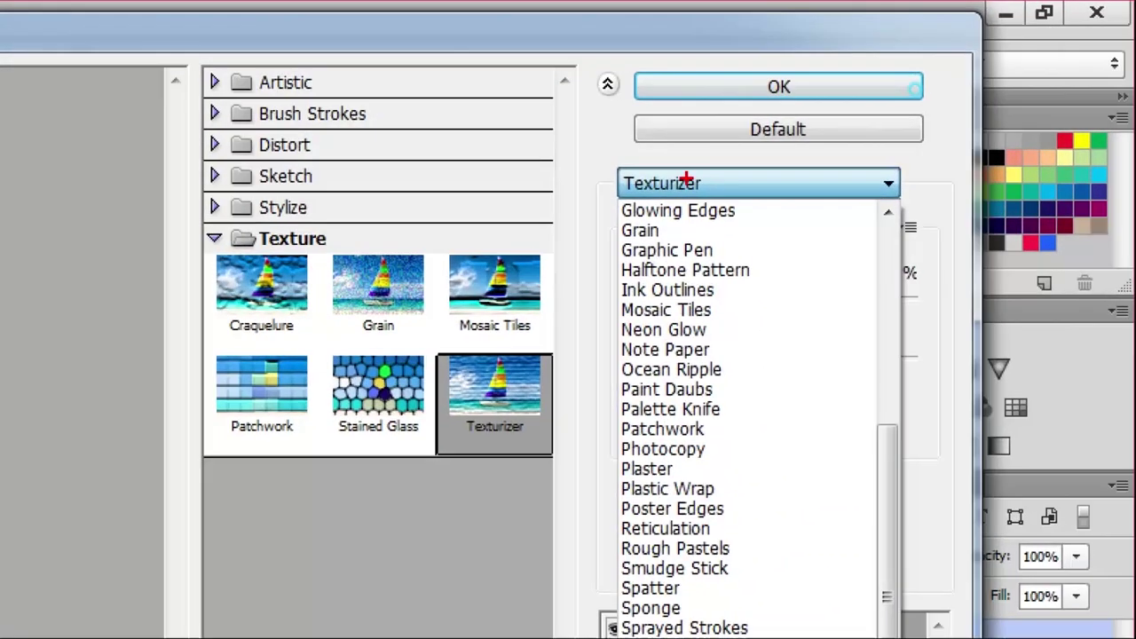
left_click(952, 106)
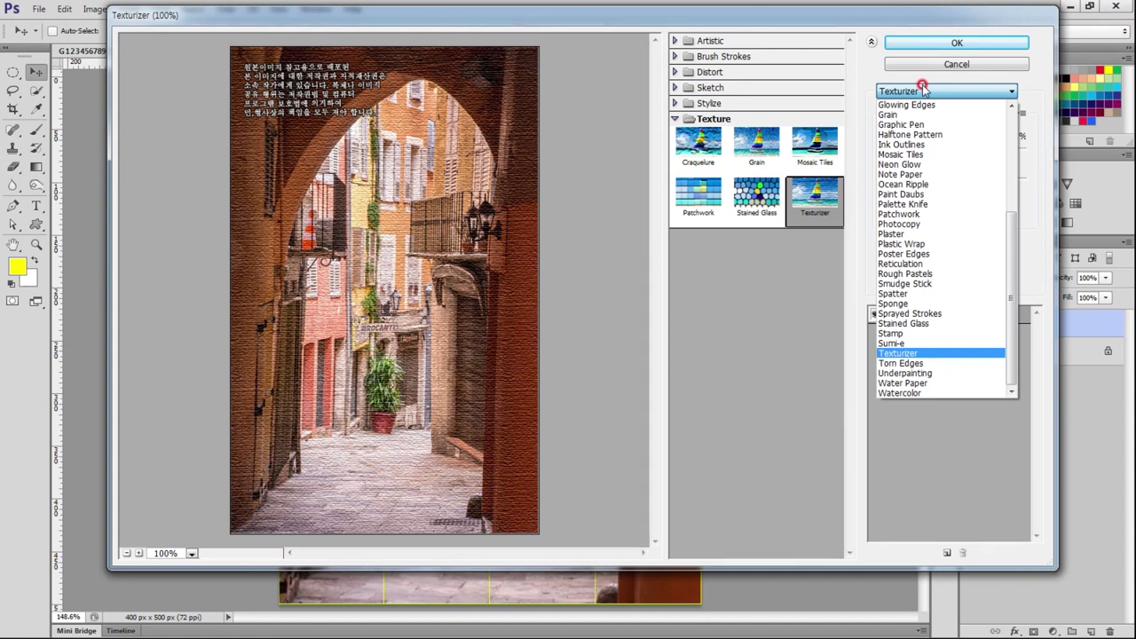
scroll(923, 88, "up", 2)
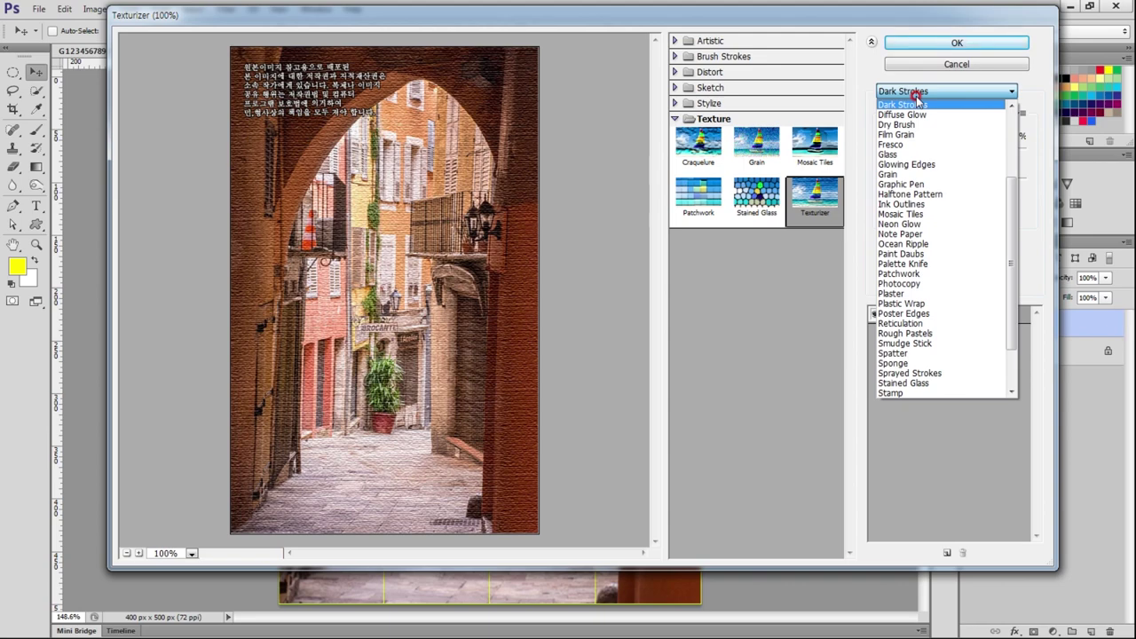
left_click(902, 127)
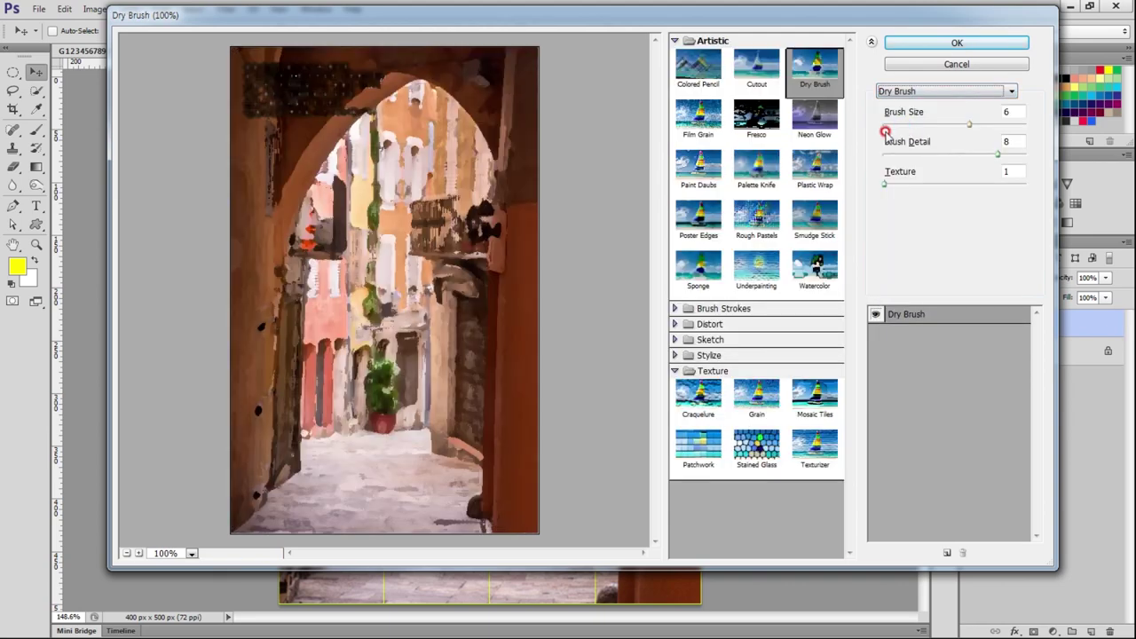
left_click(957, 42)
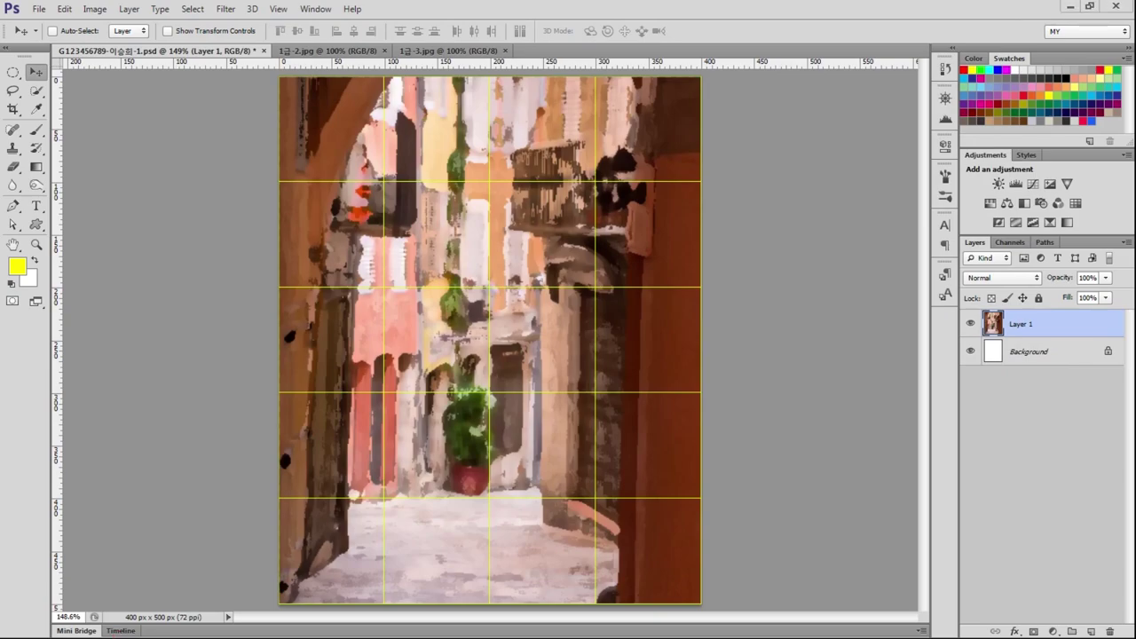
left_click(1069, 6)
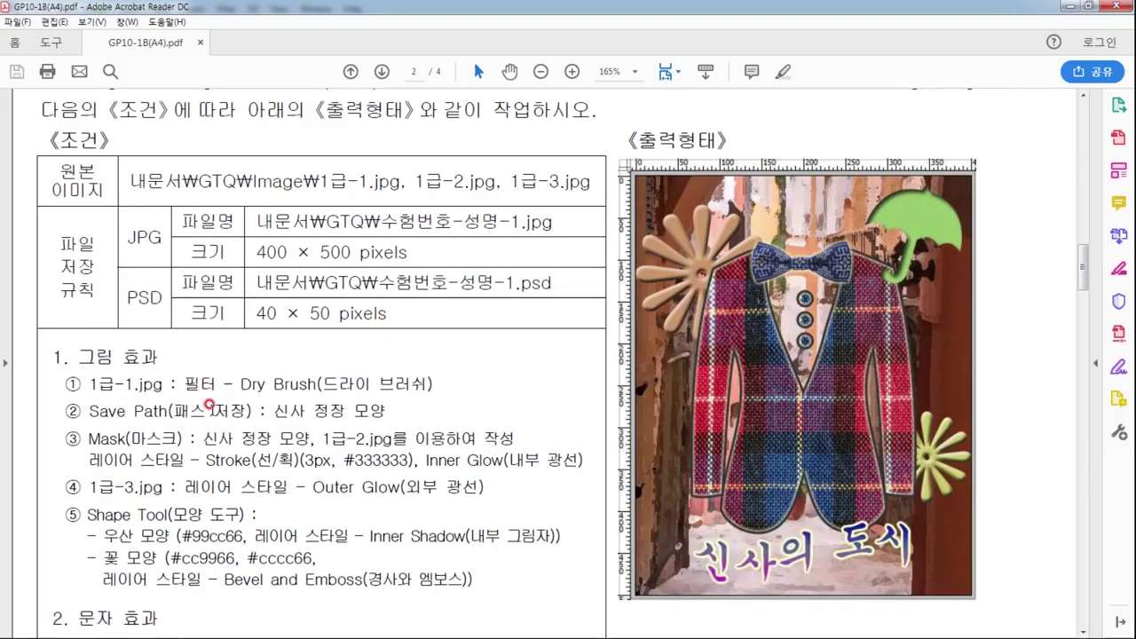
Step: Highlight the path name 신사 정장 모양 in the task sheet, then return to Photoshop
left_click_drag(272, 411, 386, 410)
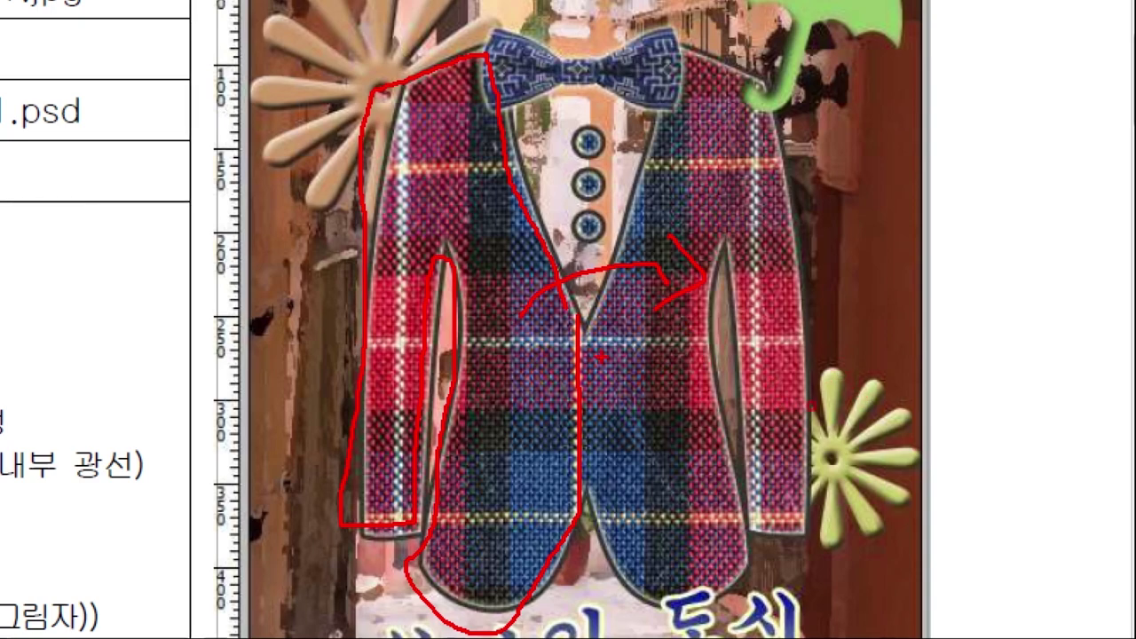
key("Escape")
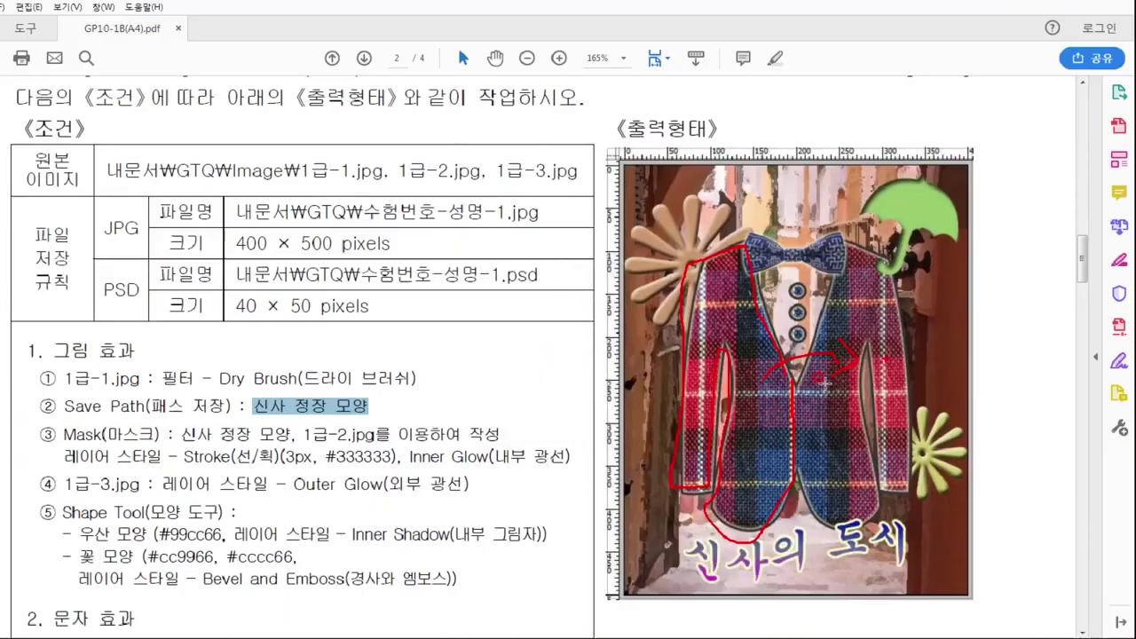
left_click(1070, 7)
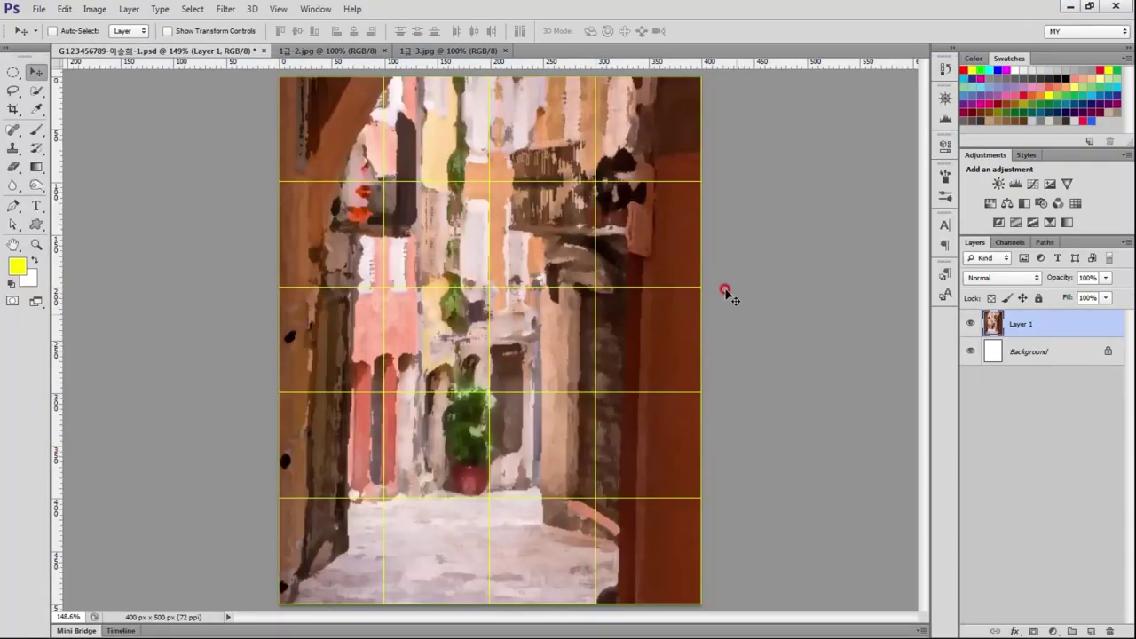
Step: Begin the Pen shape outline at the left shoulder, tracing down the sleeve to its cuff
left_click(13, 205)
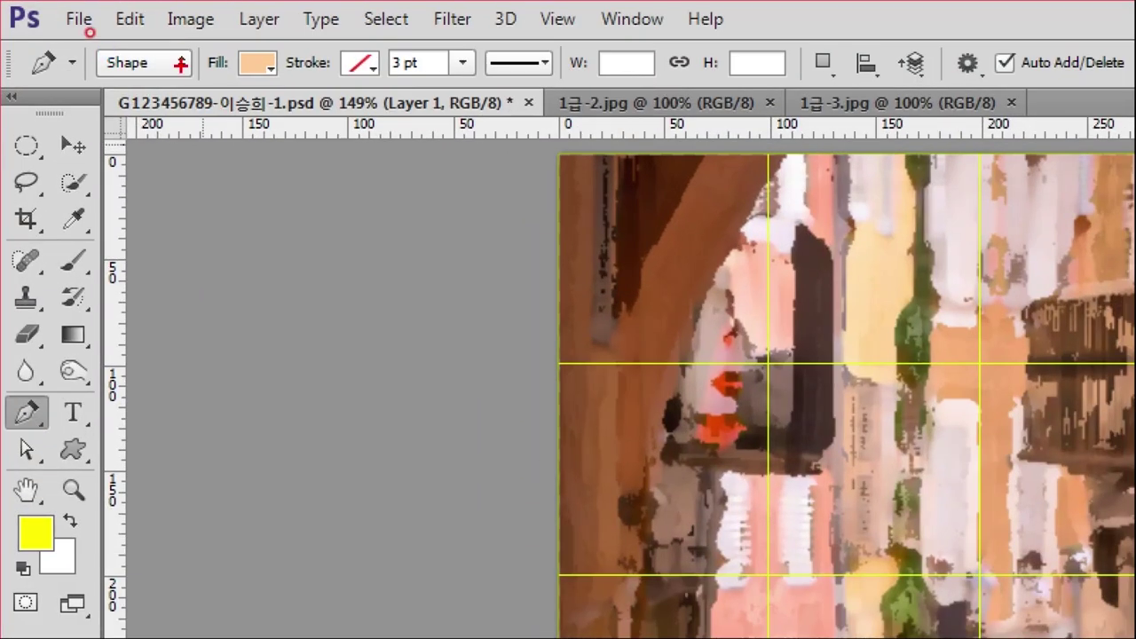
left_click_drag(182, 55, 129, 54)
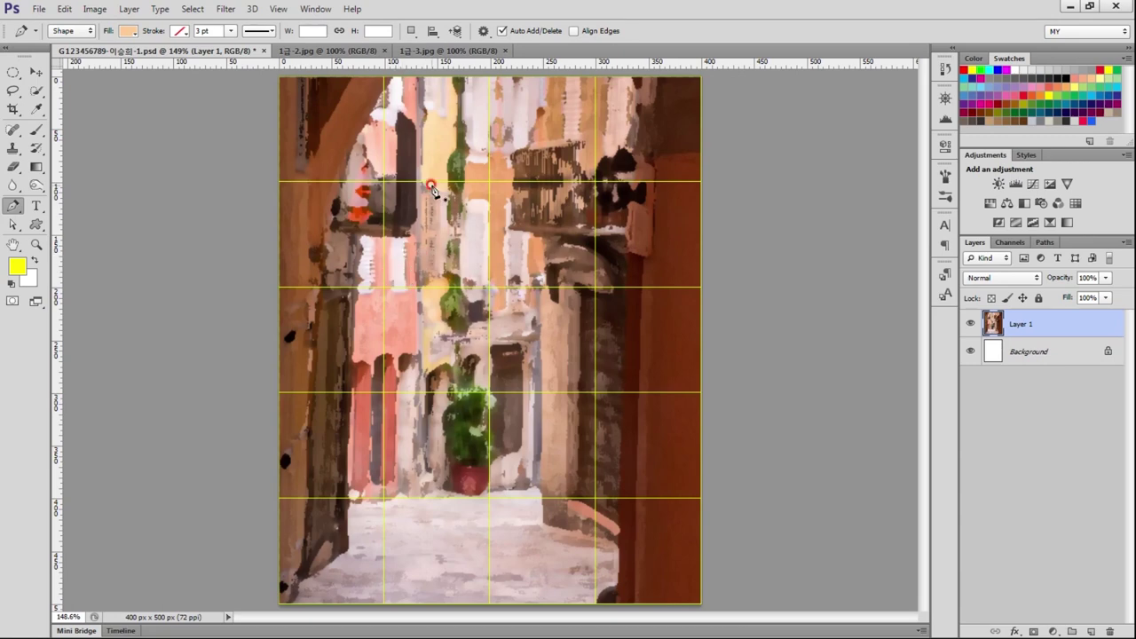
left_click(437, 170)
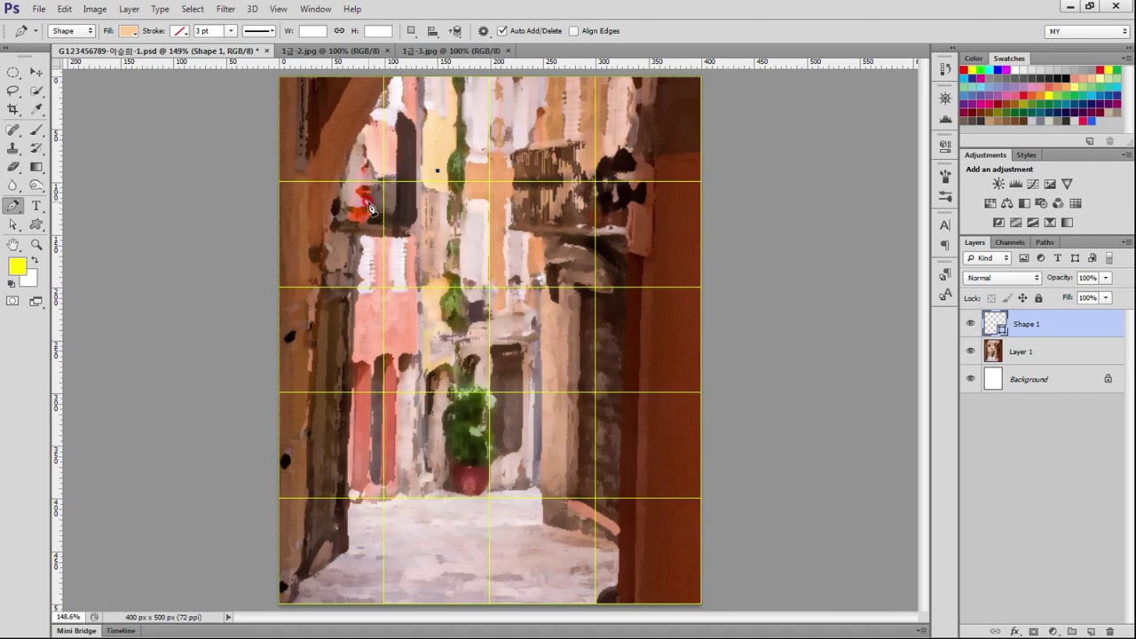
left_click(364, 210)
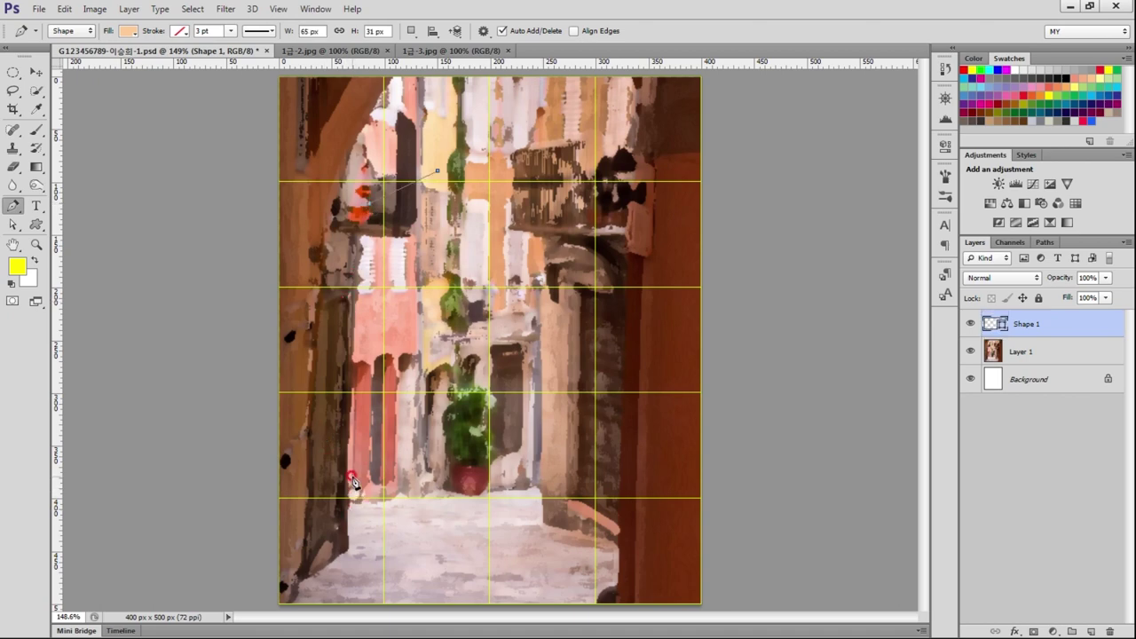
left_click_drag(353, 497, 357, 502)
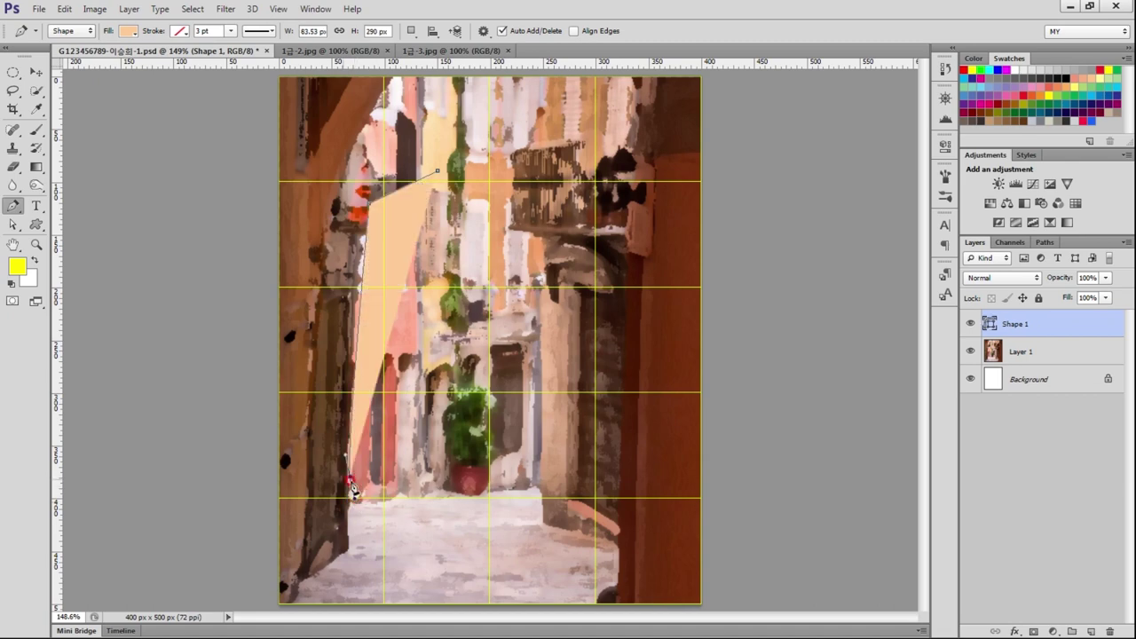
left_click(352, 483)
left_click(390, 478)
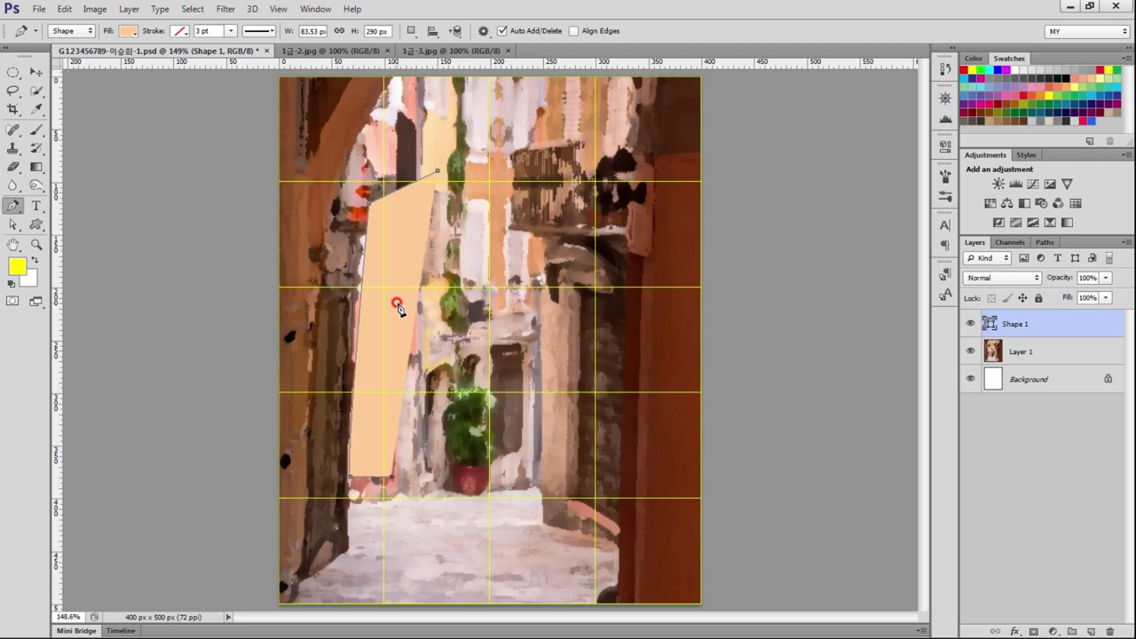
Step: Continue through the armpit, curved inner edge and hem centre, closing the outline at the shoulder
left_click(399, 304)
left_click(419, 353)
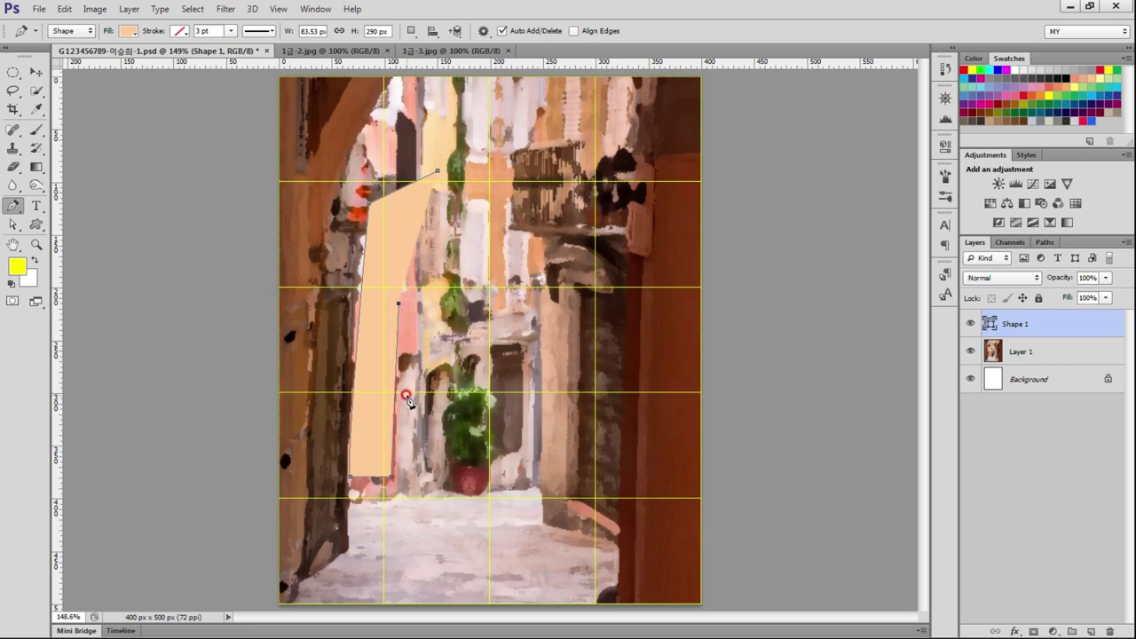
left_click_drag(409, 379, 406, 399)
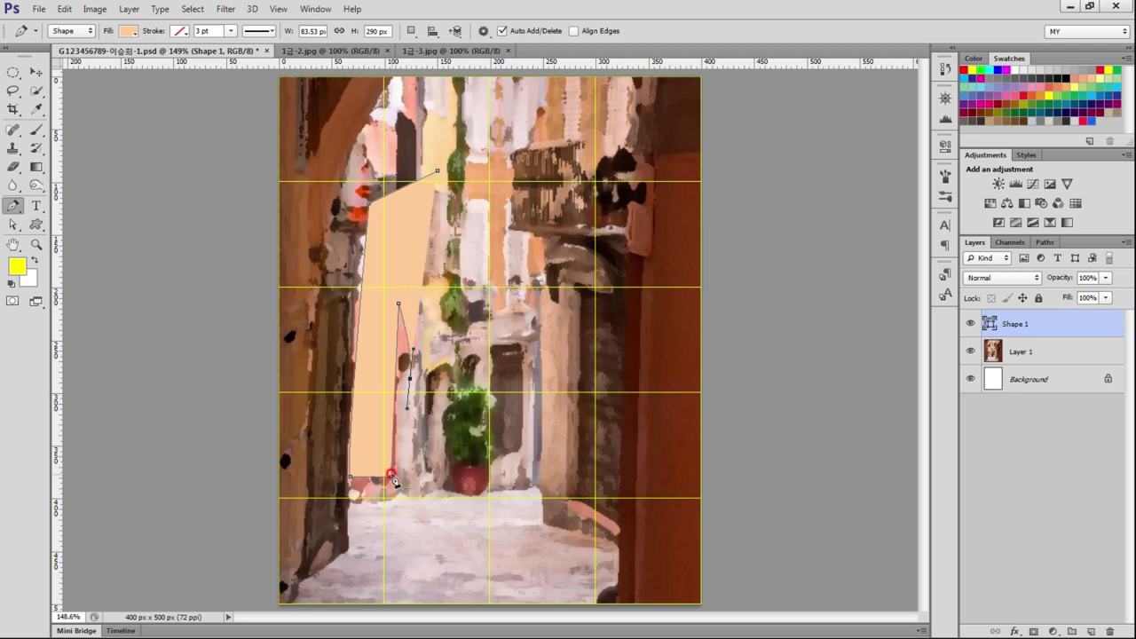
left_click(393, 507)
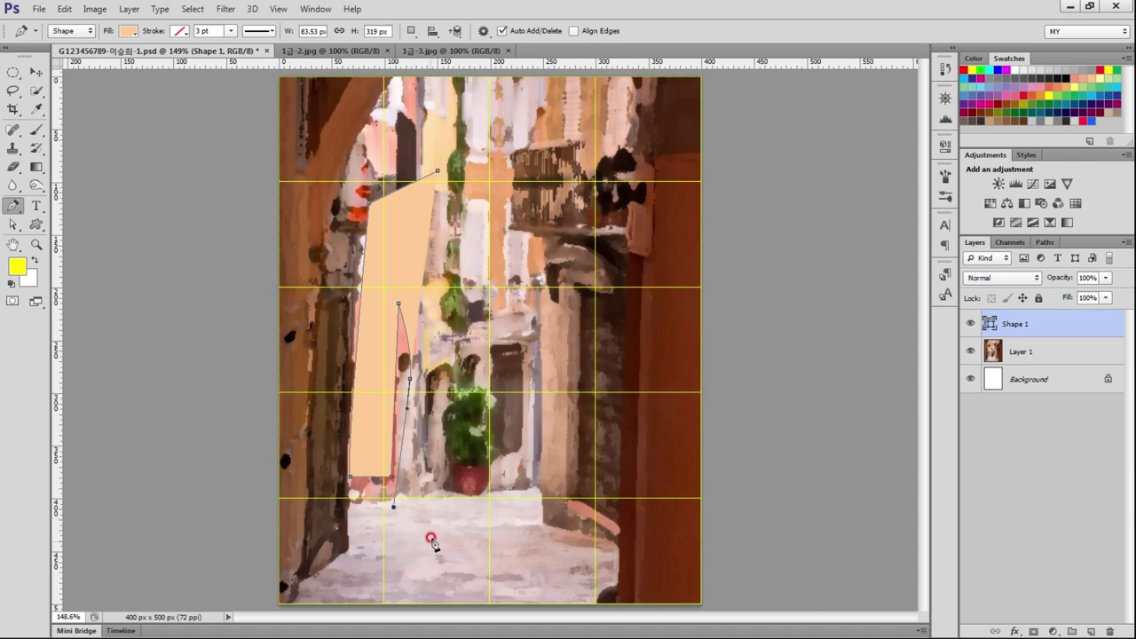
left_click_drag(451, 530, 475, 523)
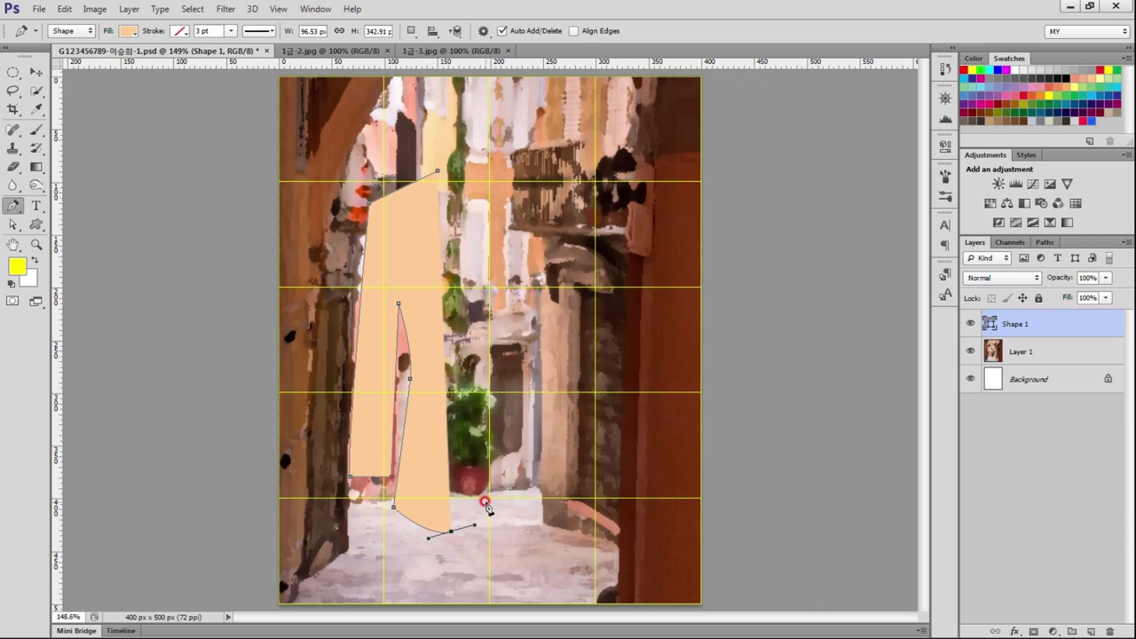
left_click(489, 499)
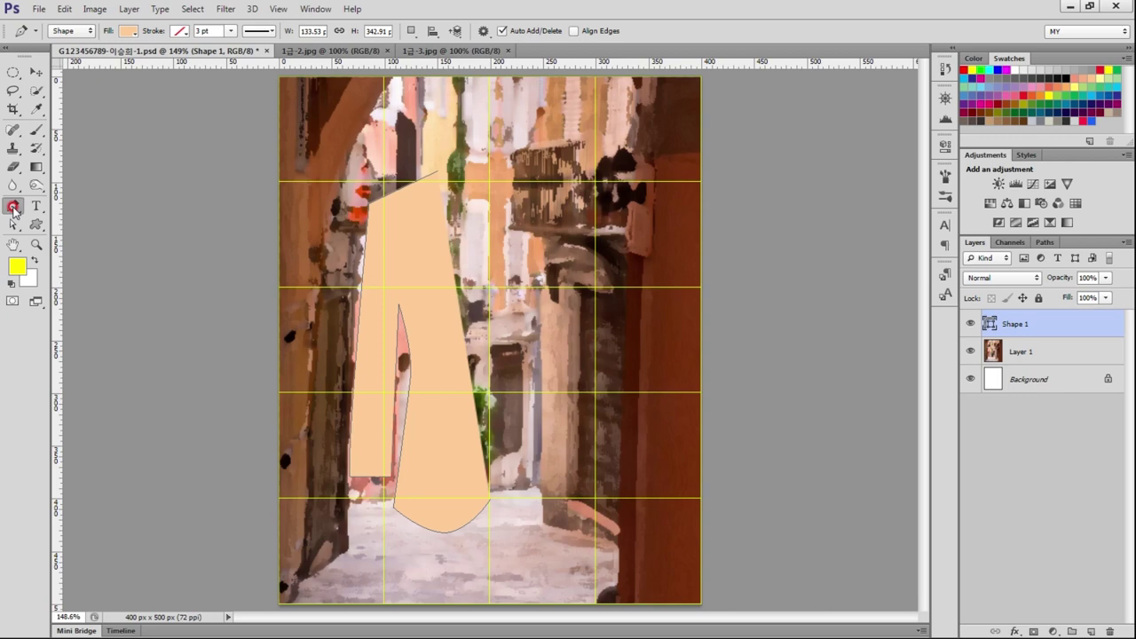
left_click(437, 171)
Step: Add a curved lapel point at the V-neck tip with a sharp corner, undoing an accidental duplicate
left_click_drag(717, 174, 717, 264)
mouse_move(733, 218)
left_mouse_down()
mouse_move(763, 291)
mouse_move(829, 281)
mouse_move(858, 291)
left_mouse_up()
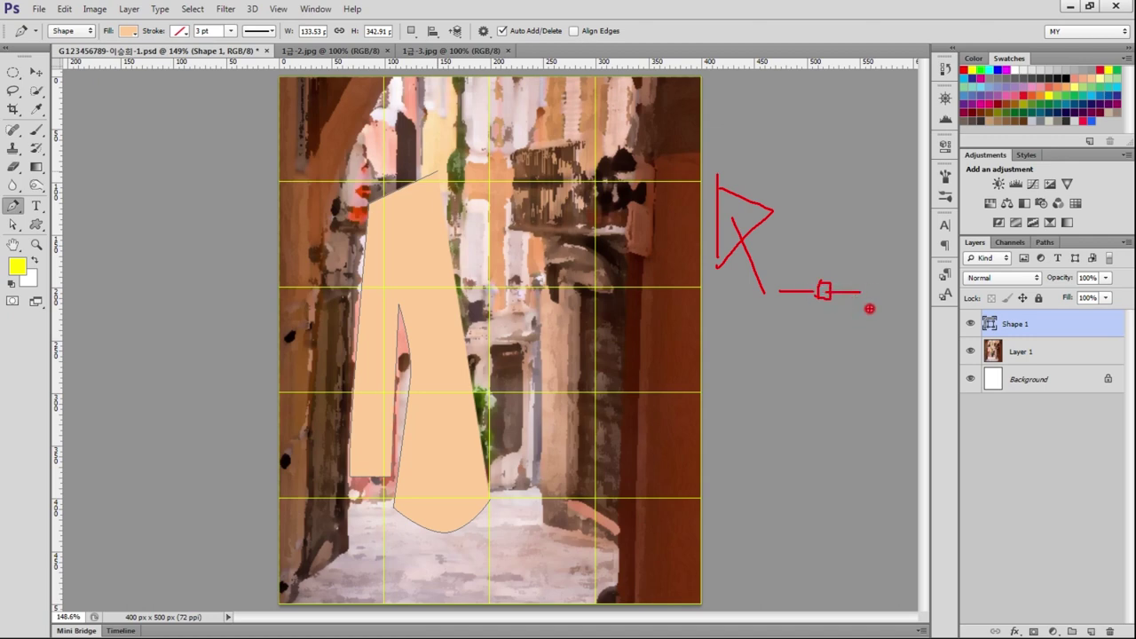
key("Escape")
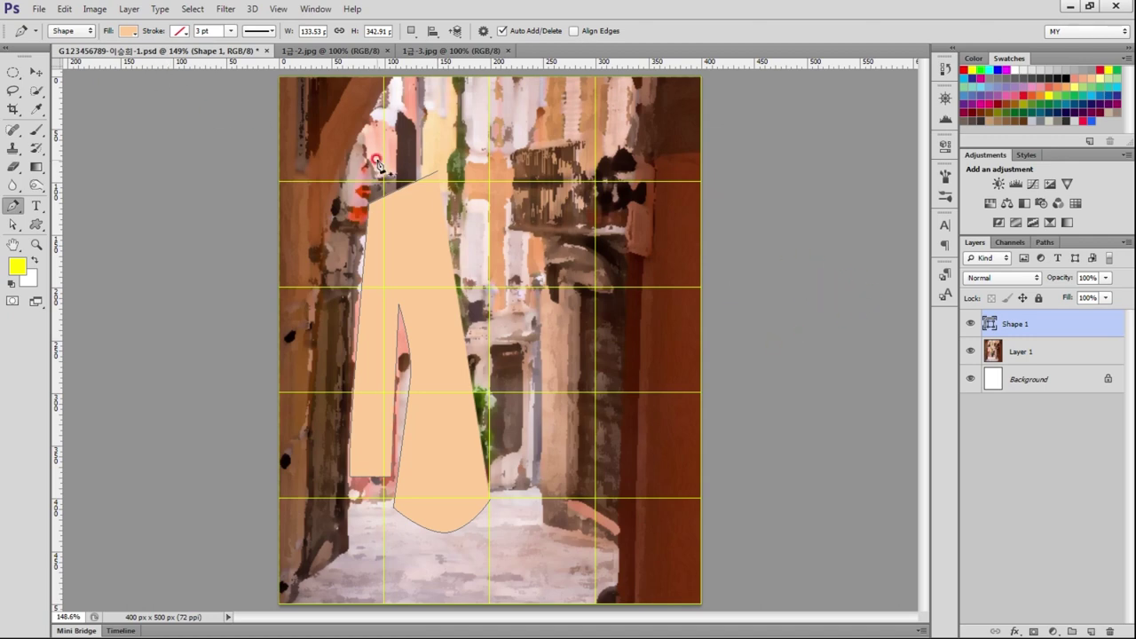
left_click(438, 172, "ctrl")
left_click(490, 338)
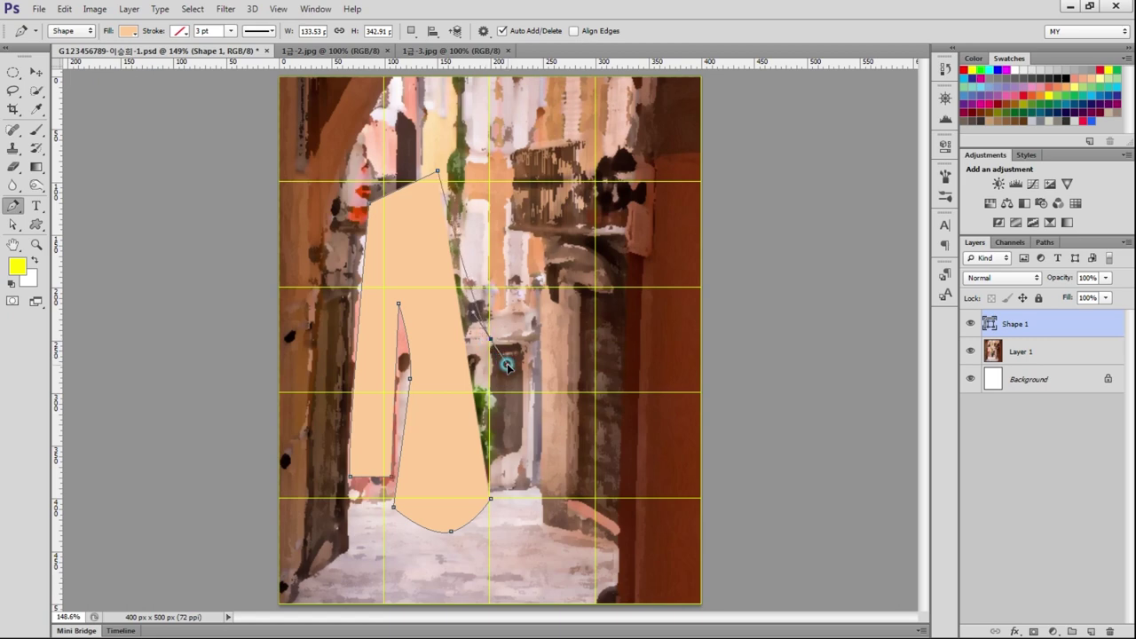
left_click_drag(490, 338, 506, 364)
left_click(490, 339, "alt")
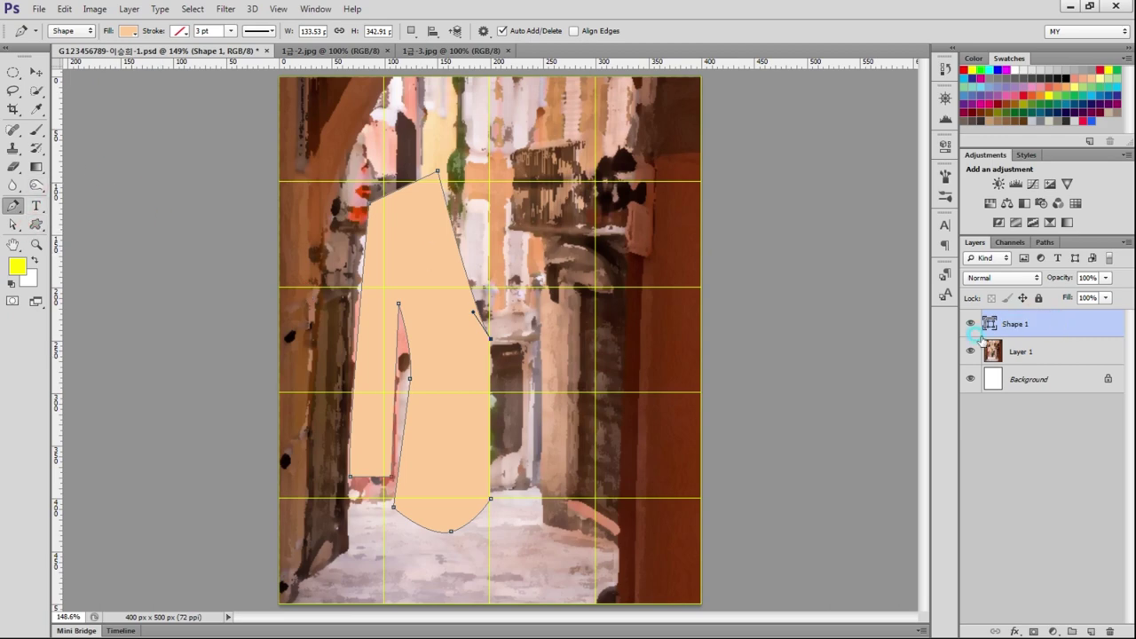
key("ctrl+j")
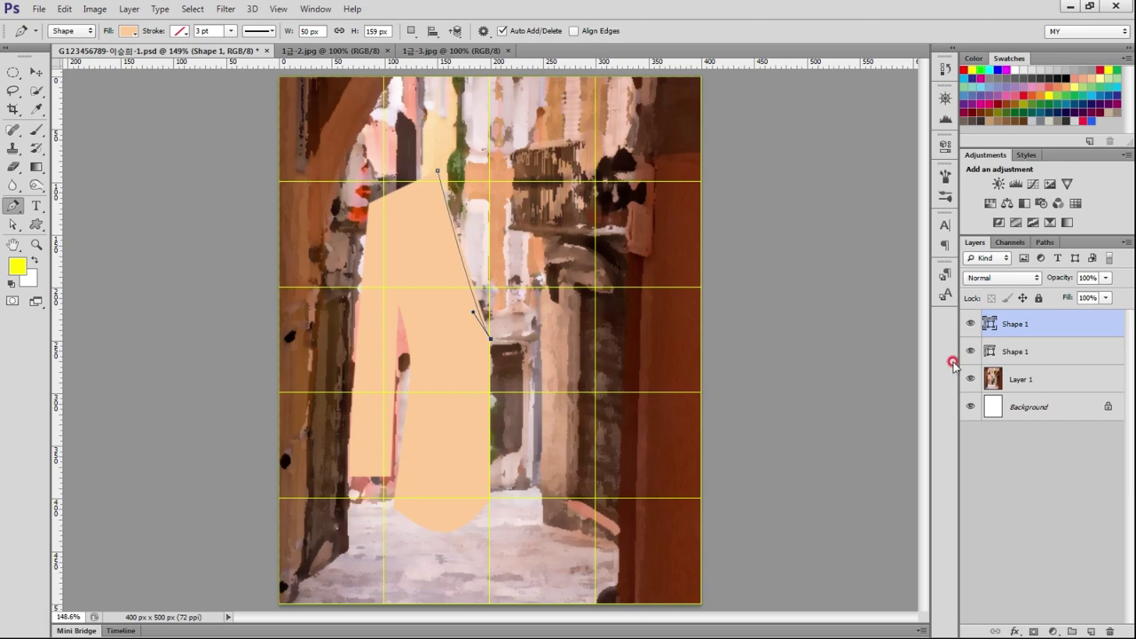
key("ctrl+z")
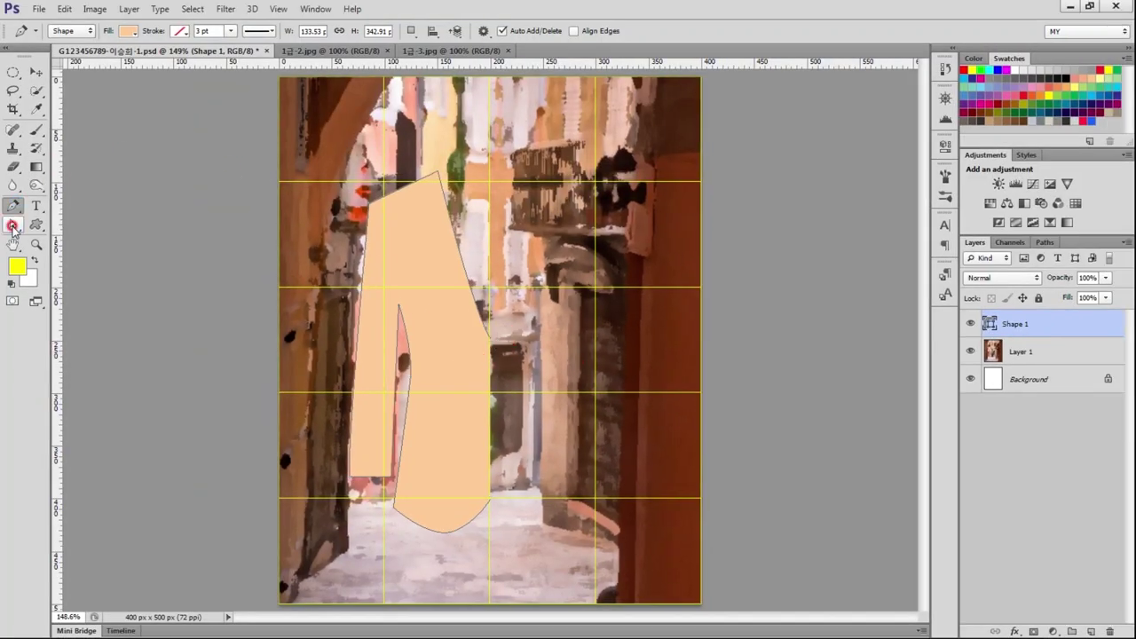
Step: Duplicate the left jacket half, flip it horizontally, move it right, and select both halves
left_click(14, 224)
left_click(435, 321)
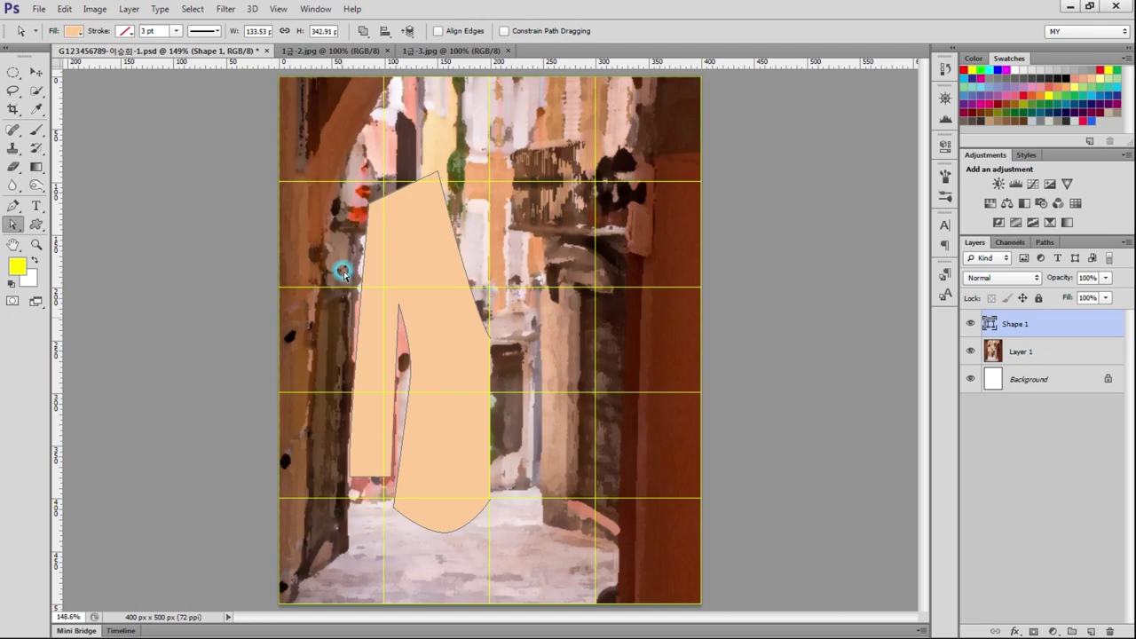
left_click(1030, 329)
key("ctrl+j")
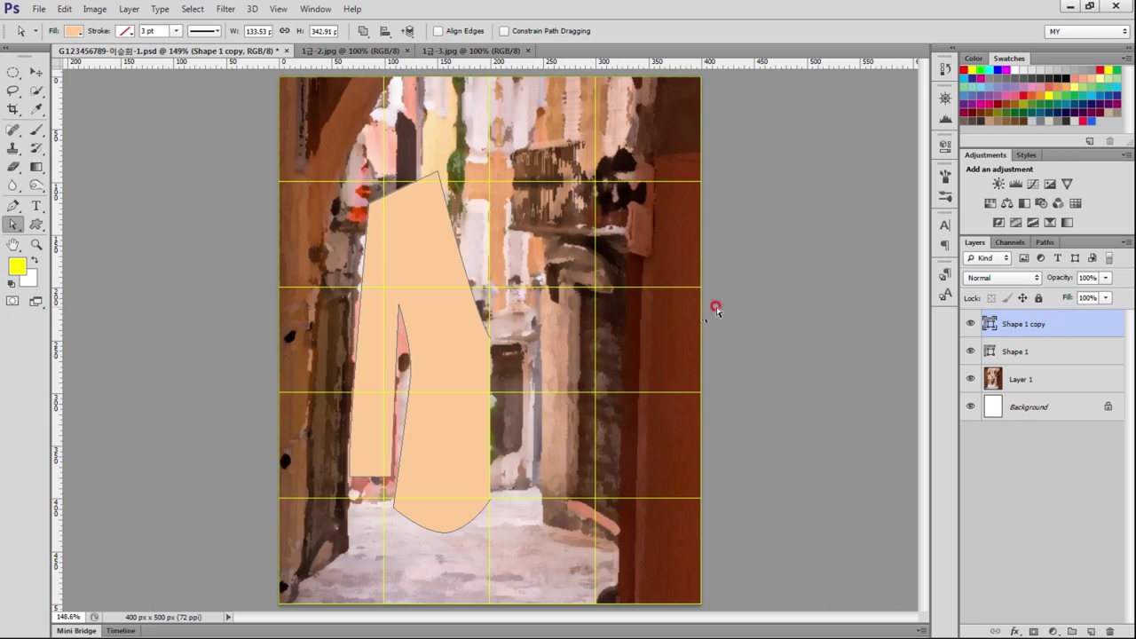
left_click(64, 9)
left_click(135, 287)
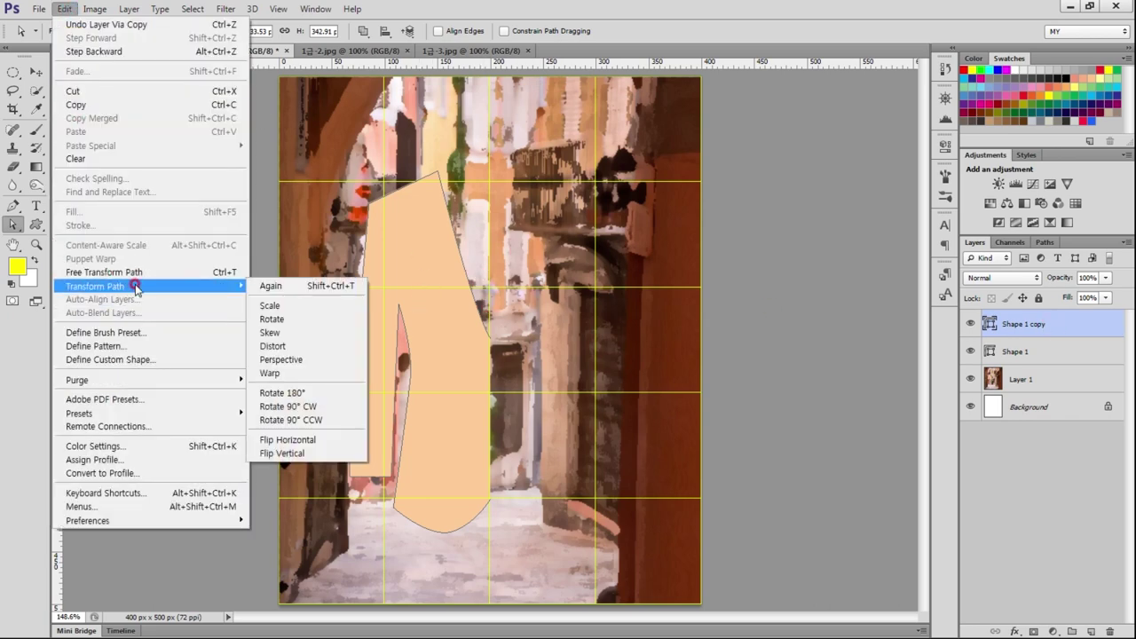
left_click(312, 441)
left_click(36, 72)
left_click_drag(404, 431, 545, 429)
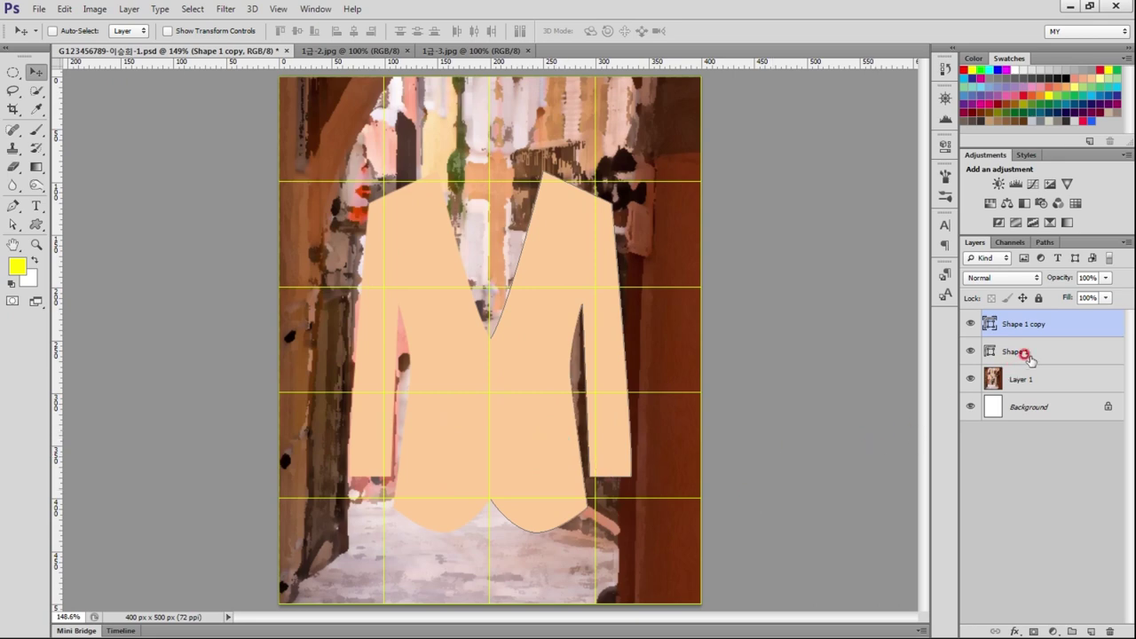
left_click(1062, 351, "shift")
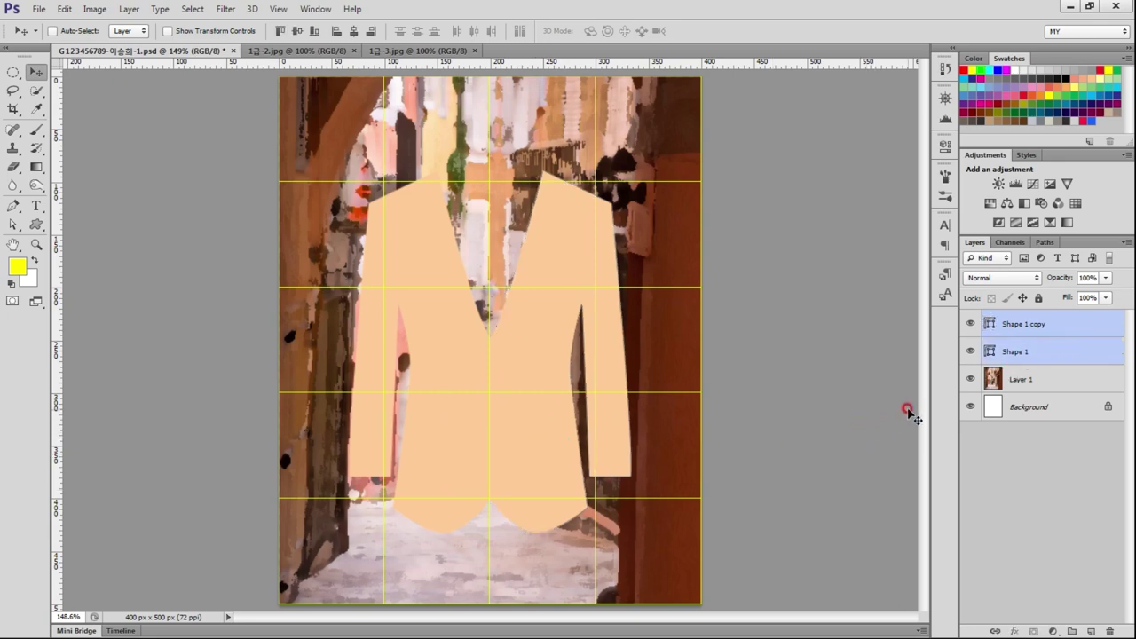
Step: Merge the halves into one shape layer and join their outlines at the V-neck tip and hem centre
key("ctrl+e")
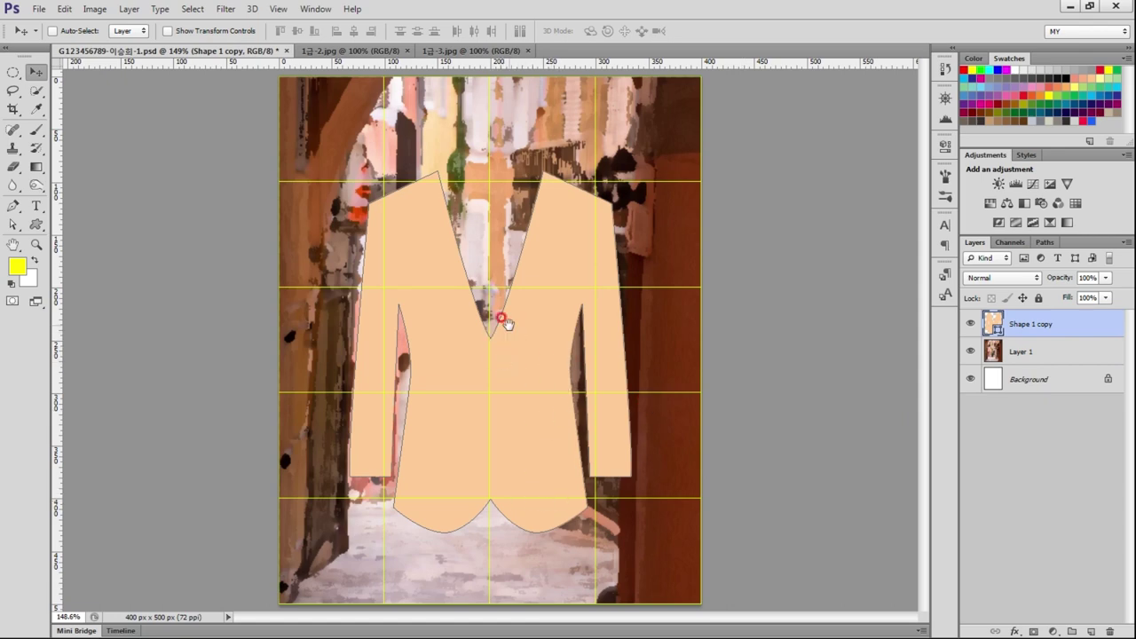
left_click_drag(471, 324, 529, 365)
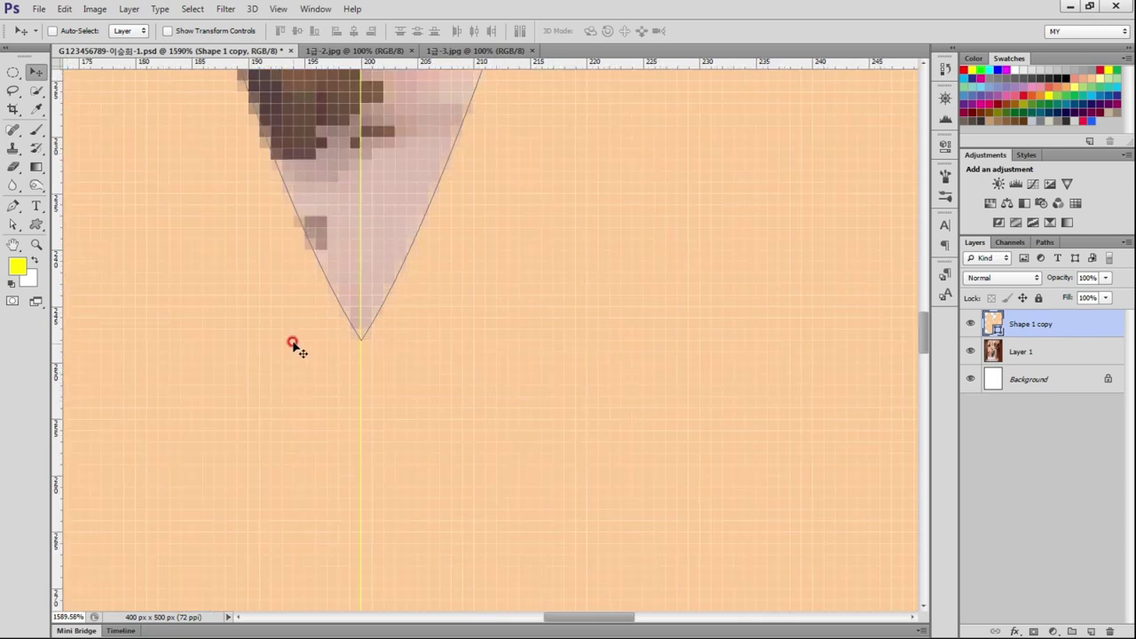
left_click(12, 205)
left_click(359, 341)
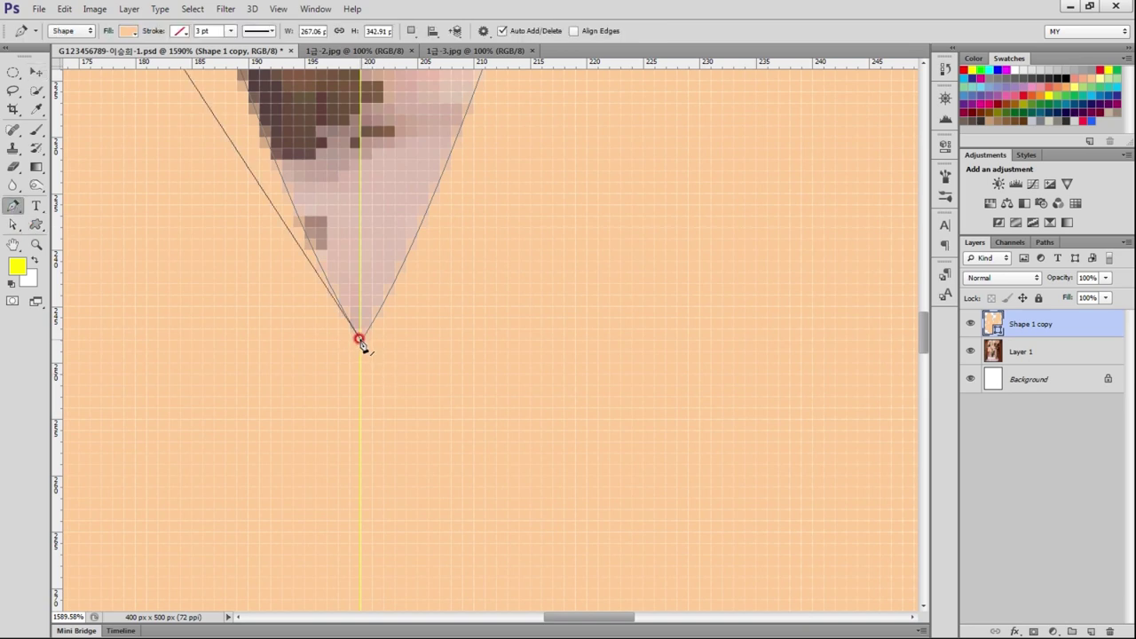
scroll(452, 426, "down", 1)
scroll(453, 459, "down", 3)
scroll(469, 464, "down", 3)
left_click_drag(923, 359, 921, 475)
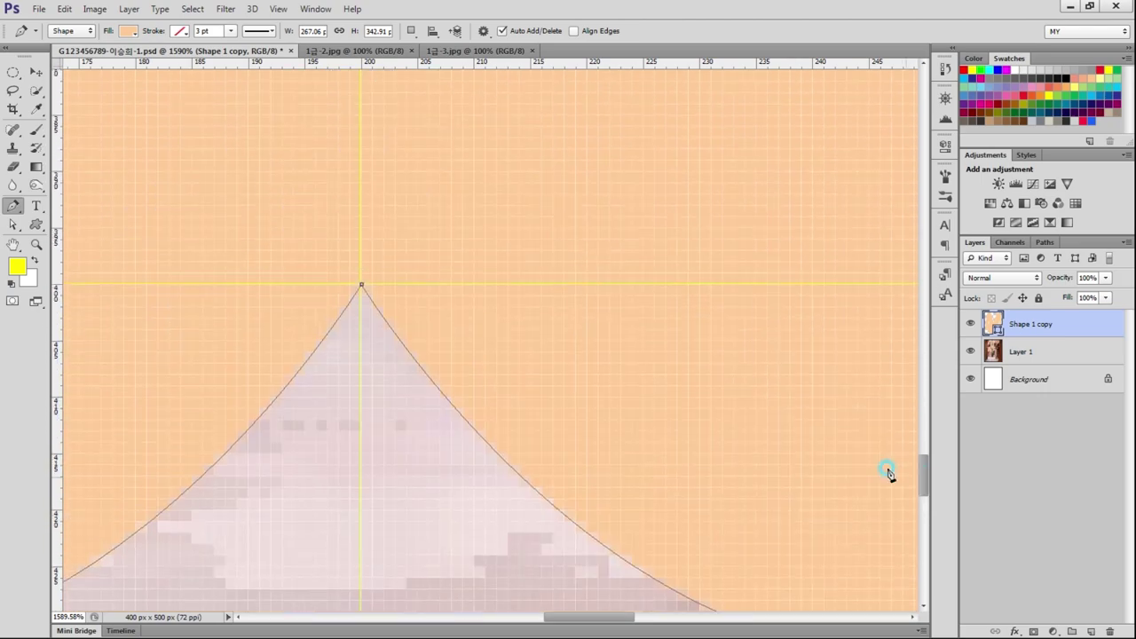
left_click(361, 283)
key("ctrl+0")
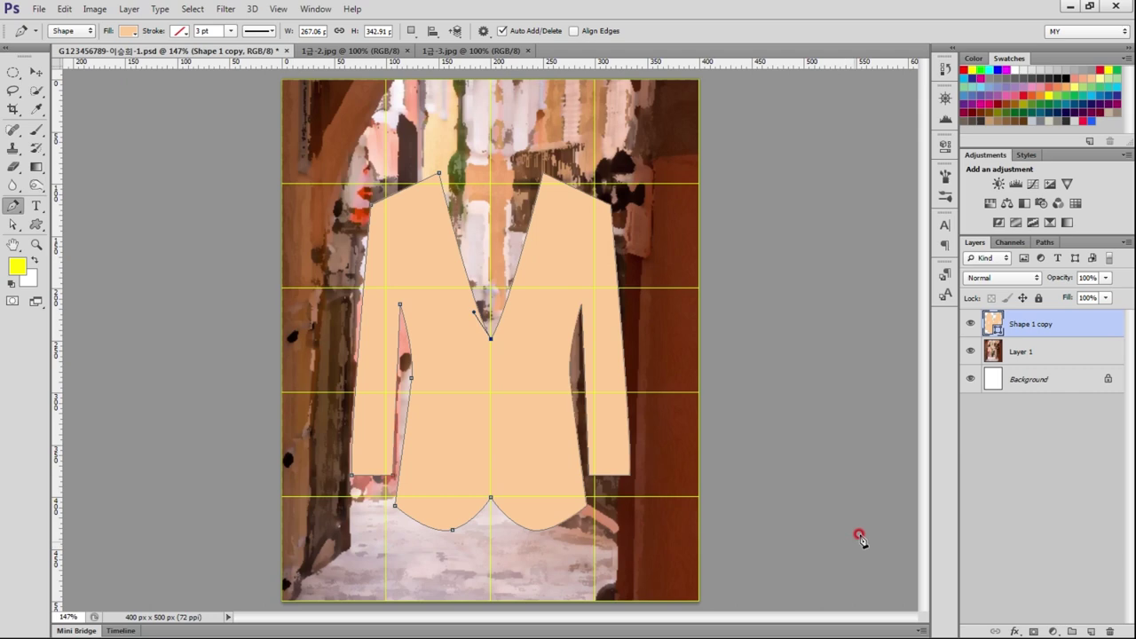
Step: Save the Shape 1 copy Shape Path in the Paths panel as a path named 신사정장
left_click(1044, 243)
left_click(1074, 258)
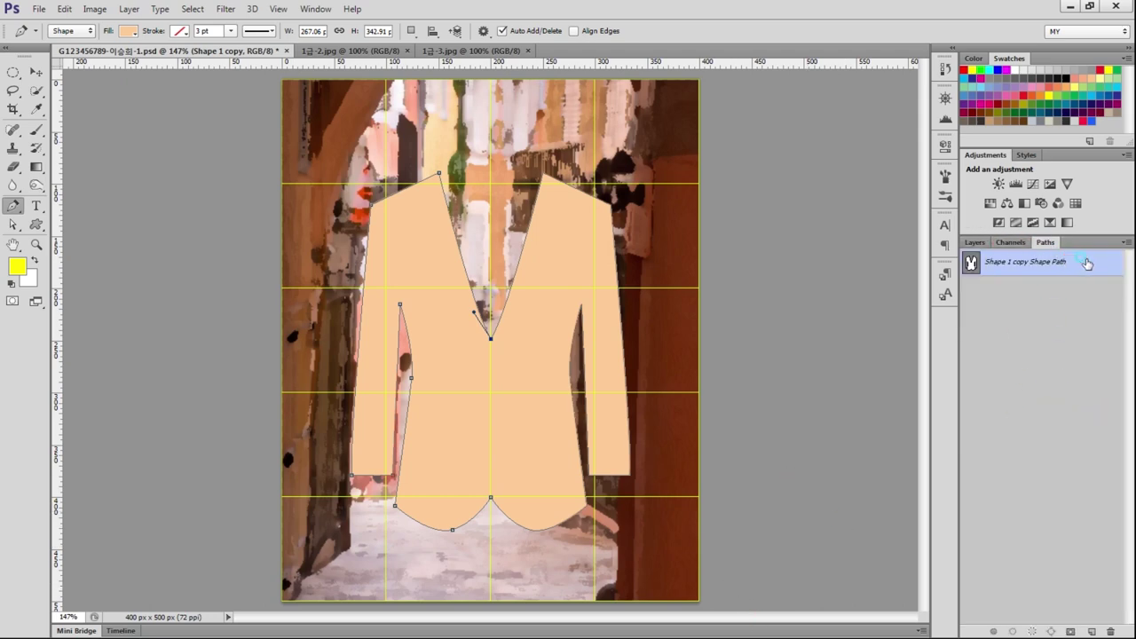
double_click(1086, 263)
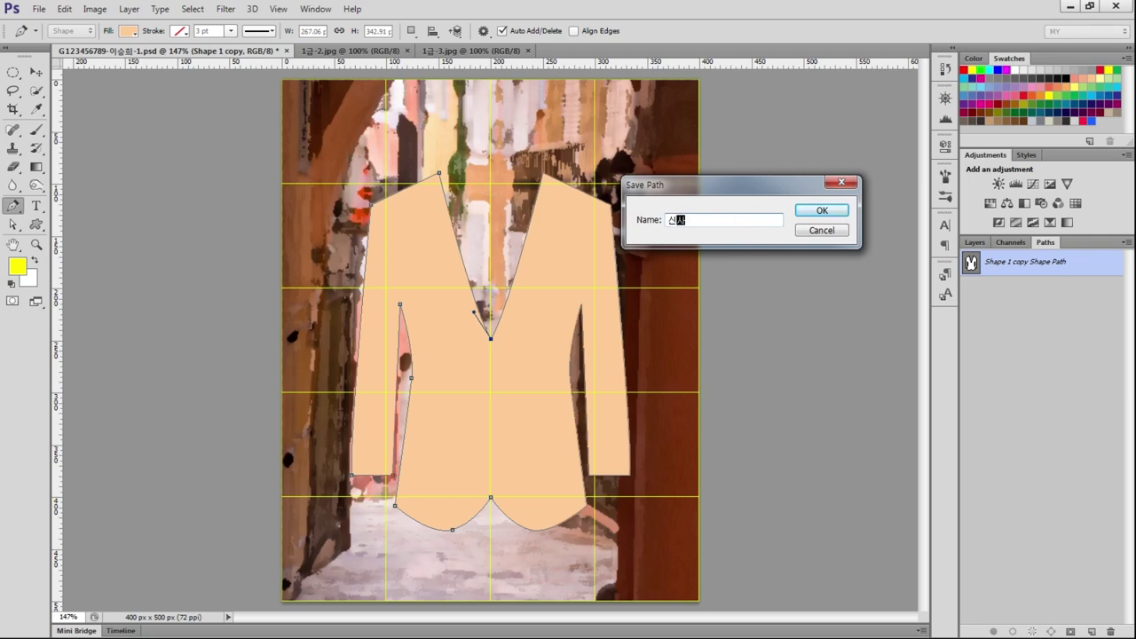
type("신사정장")
key("Return")
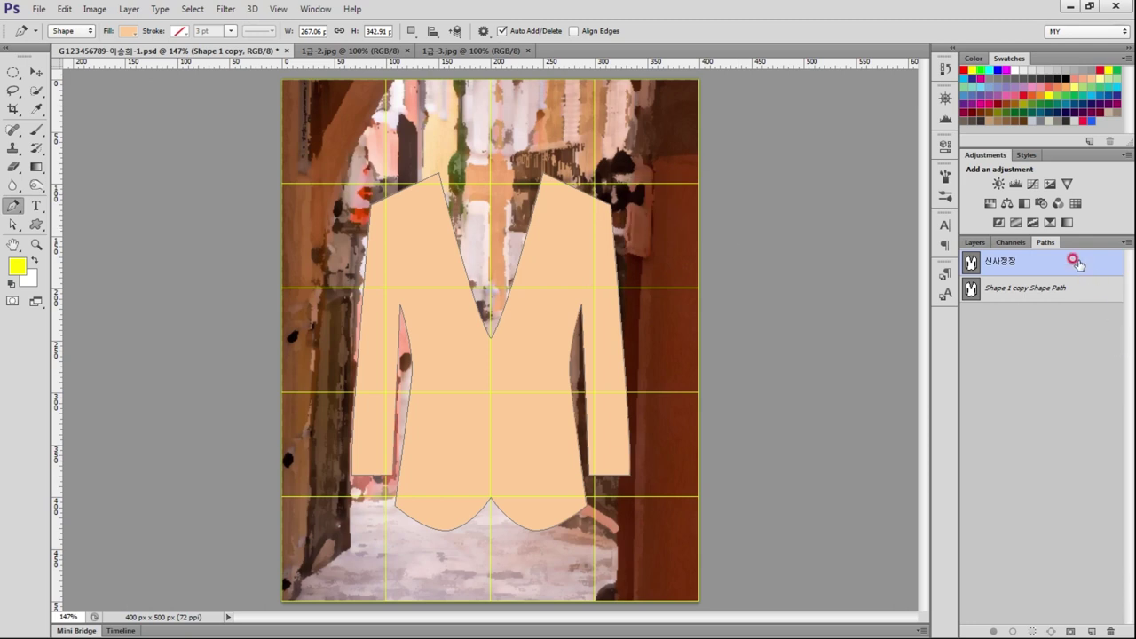
left_click(974, 242)
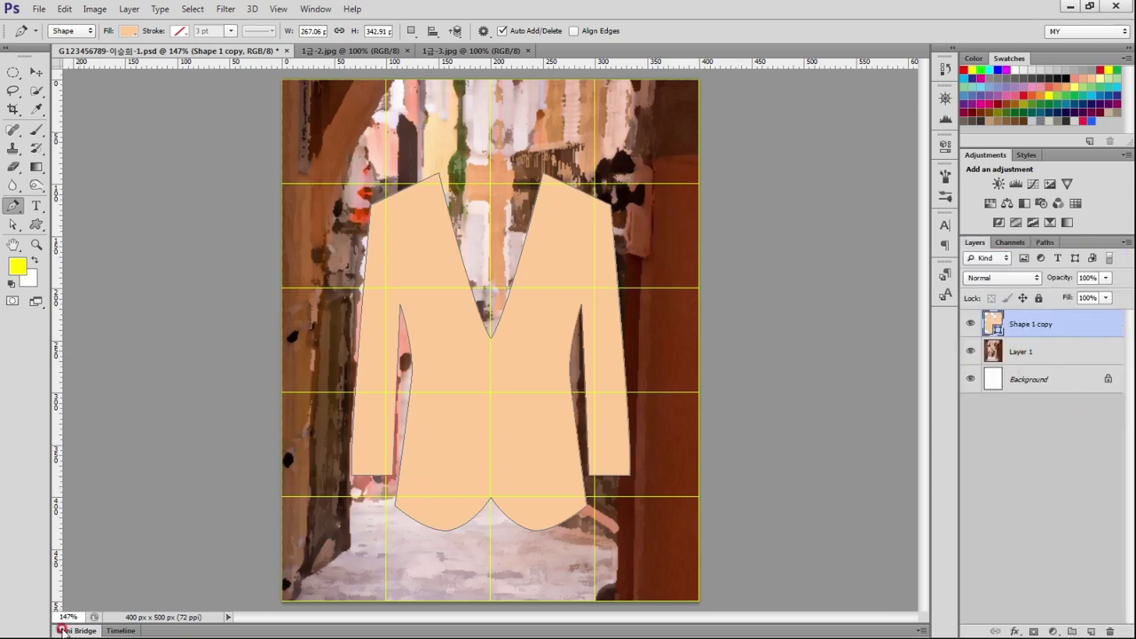
left_click(1069, 6)
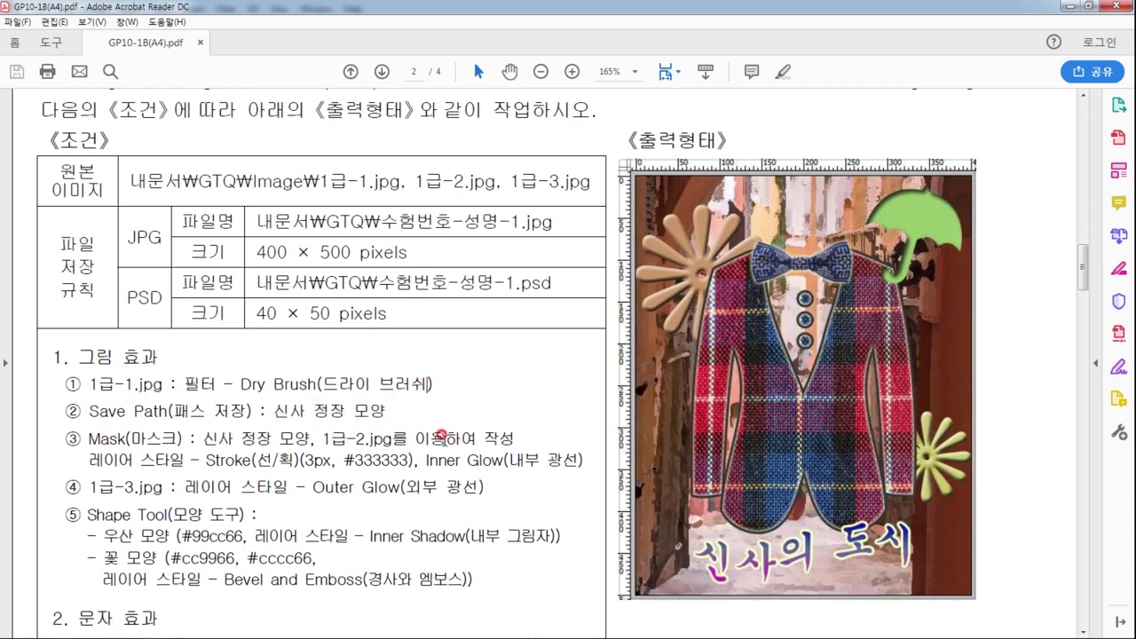
Step: Check the Mask (마스크) line in the exam sheet, then return to Photoshop
left_click_drag(89, 437, 182, 438)
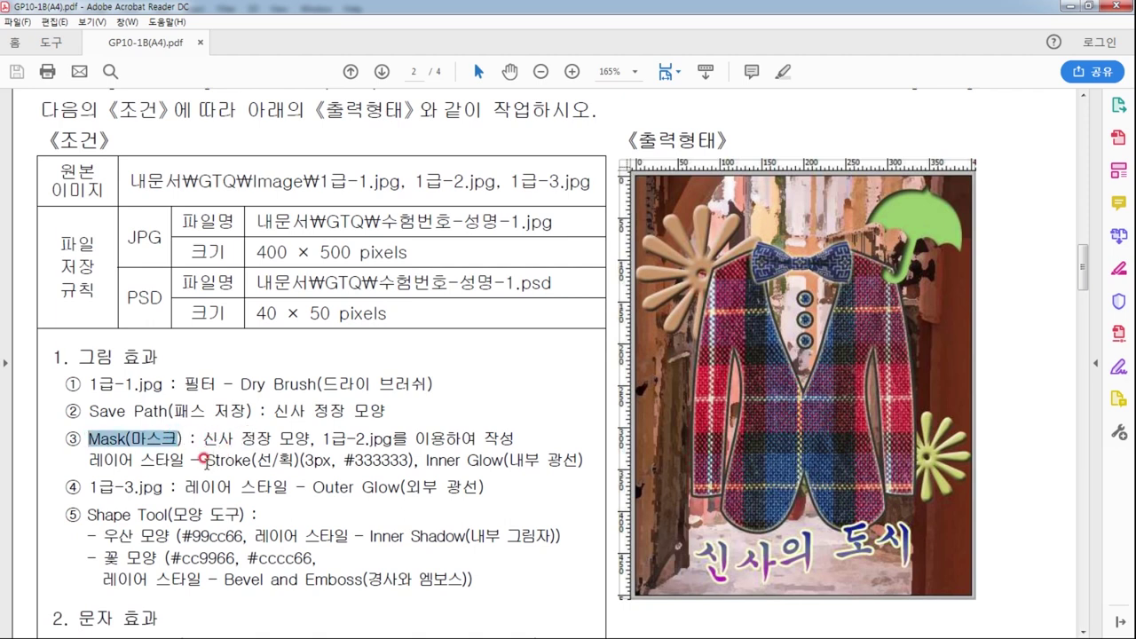
left_click(203, 458)
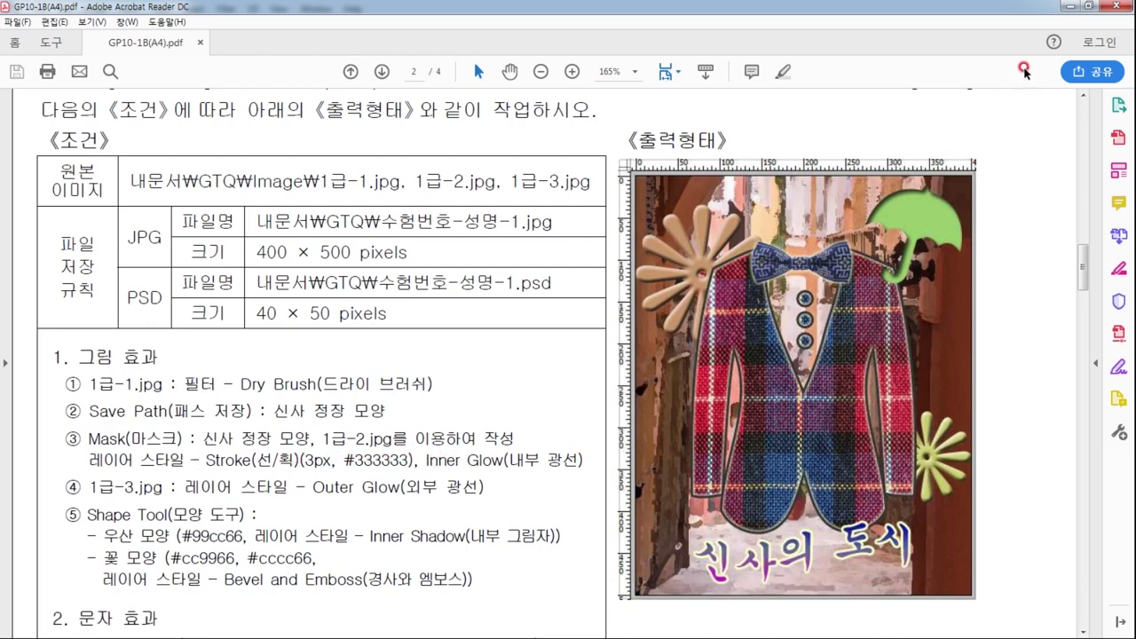
left_click(1064, 7)
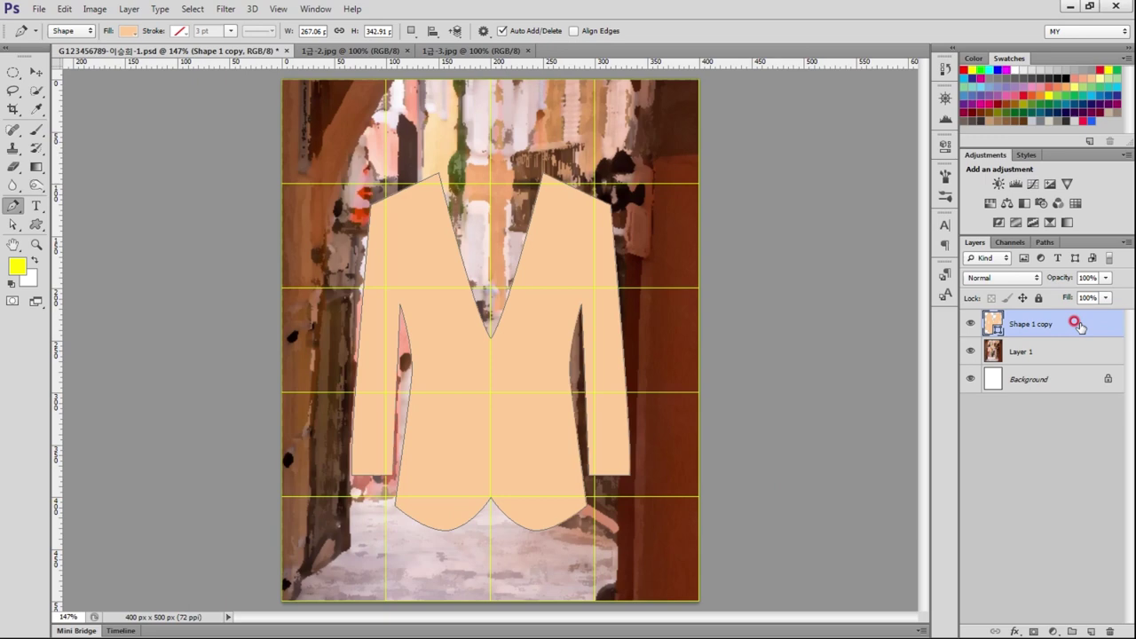
Step: Copy the whole 1급-2.jpg plaid image and paste it into the jacket document as a new layer
left_click(351, 51)
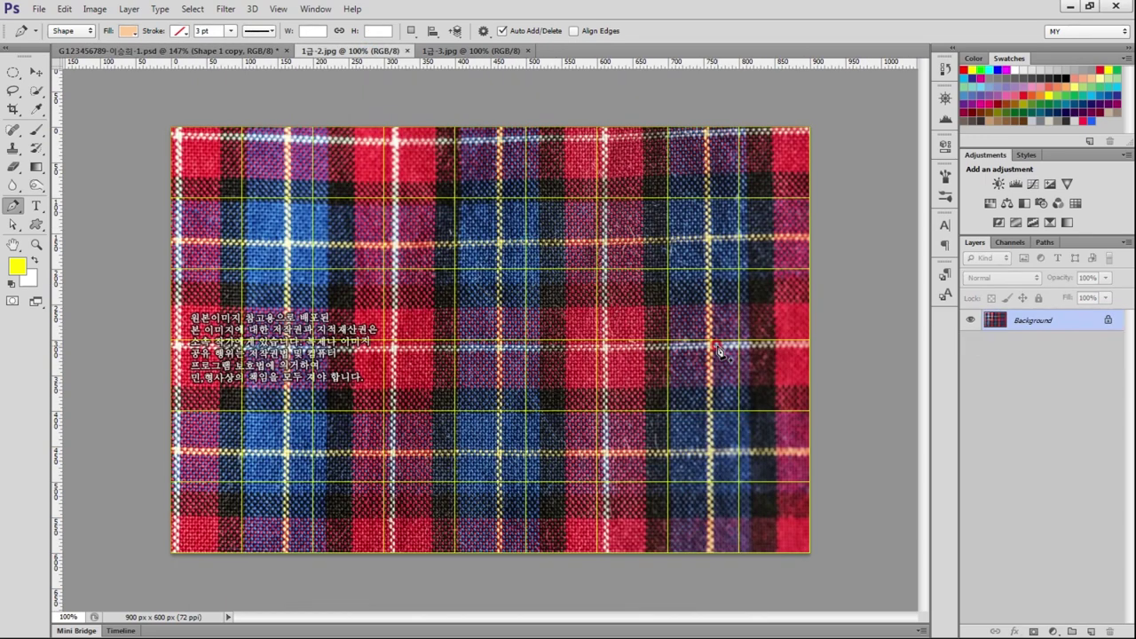
key("ctrl+a")
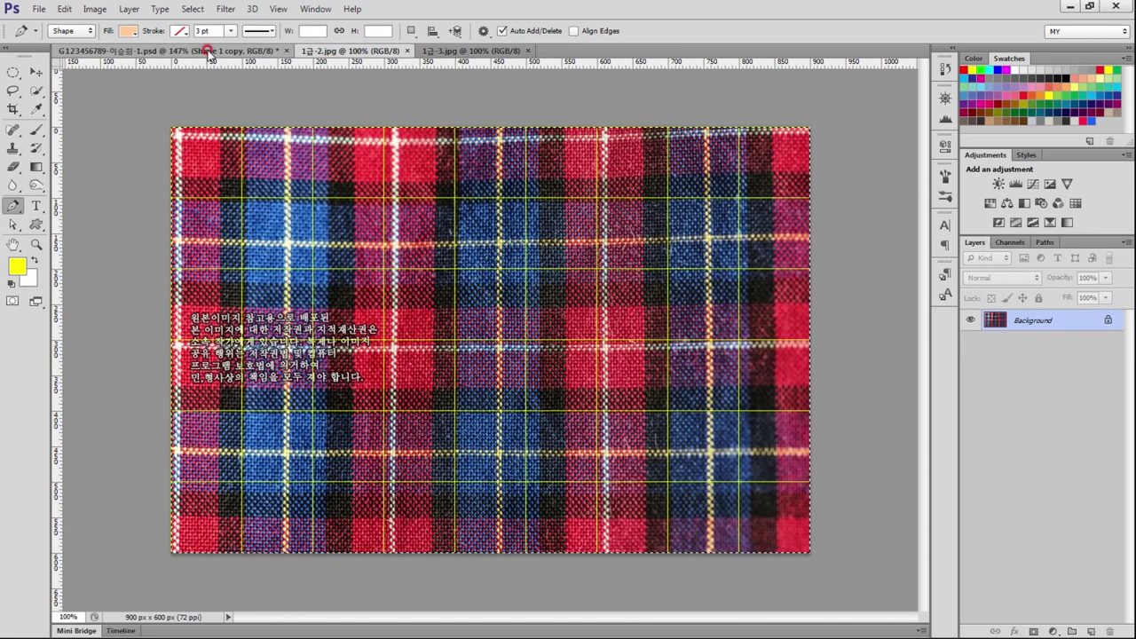
left_click(204, 51)
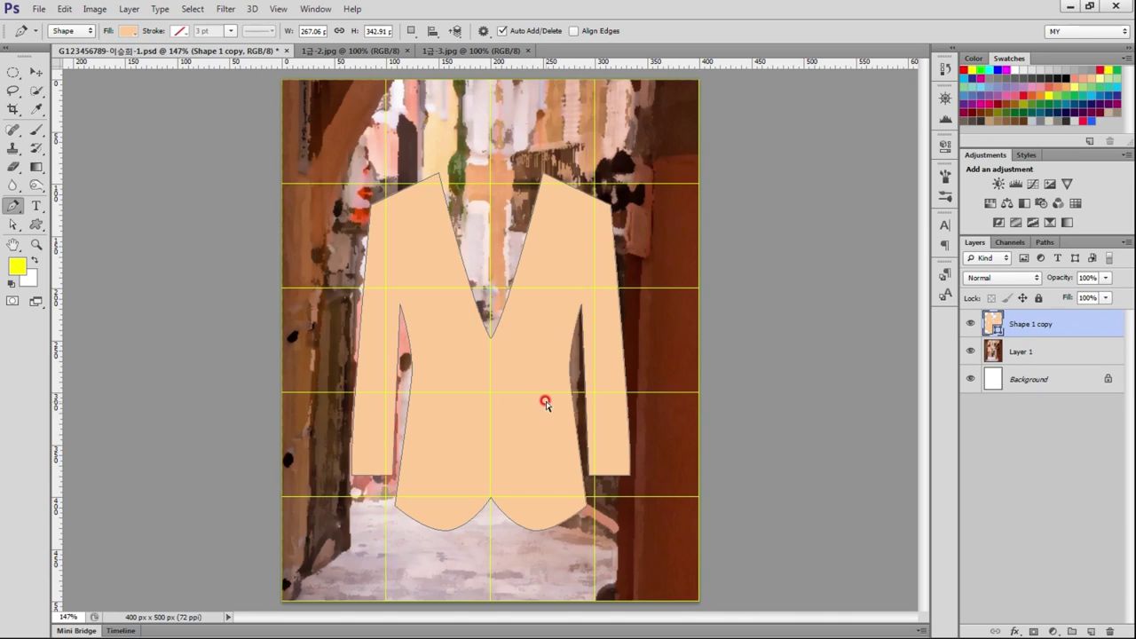
key("ctrl+v")
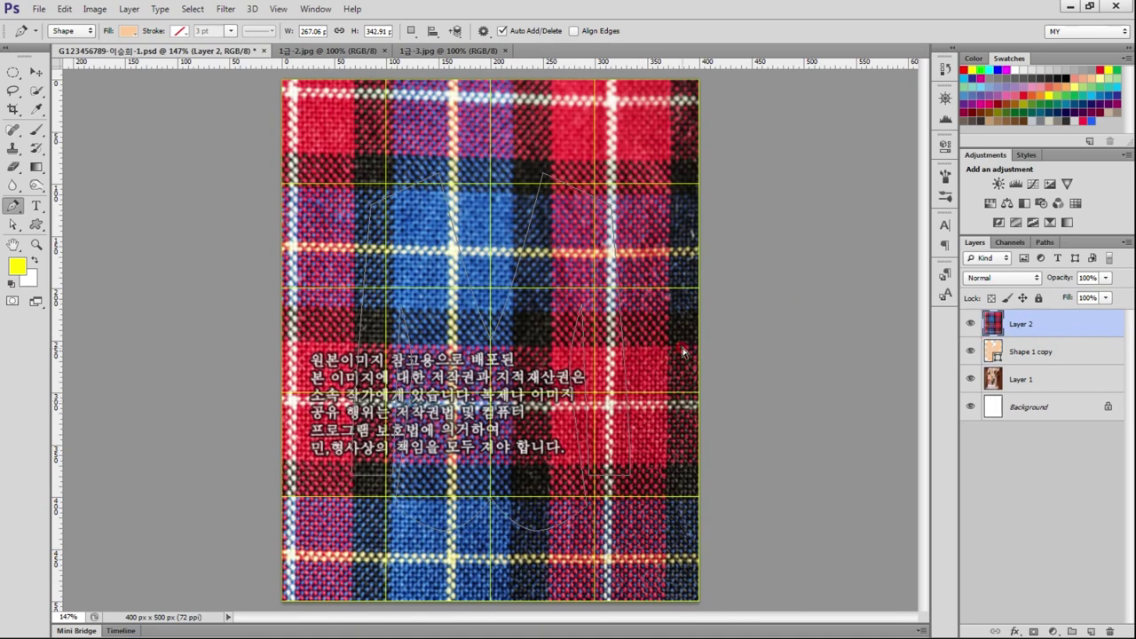
key("ctrl+t")
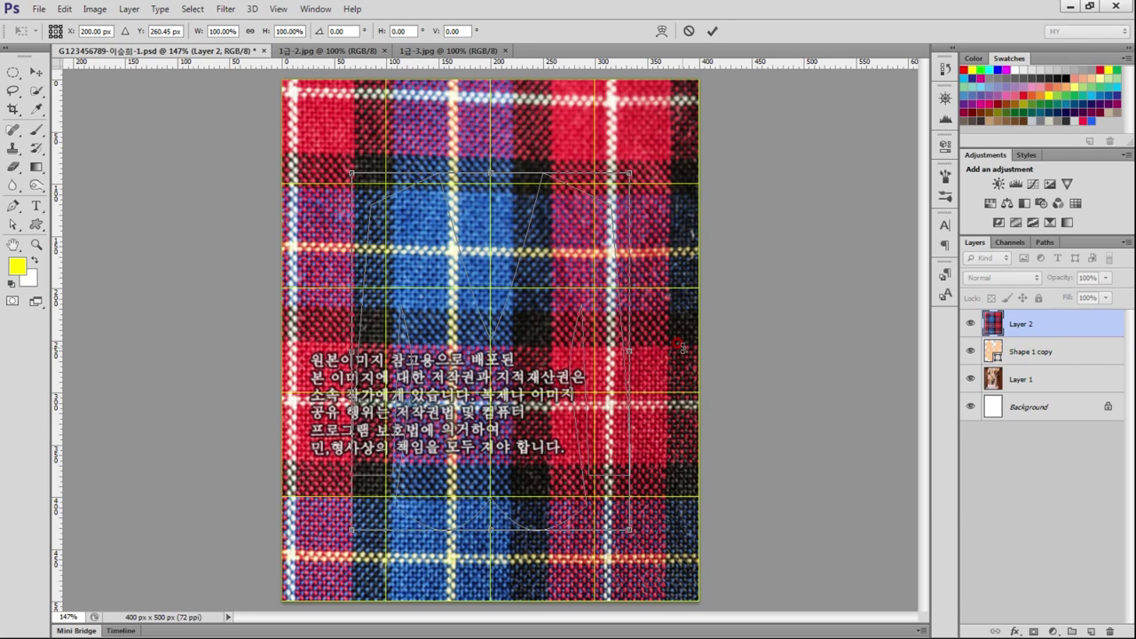
key("Return")
key("p")
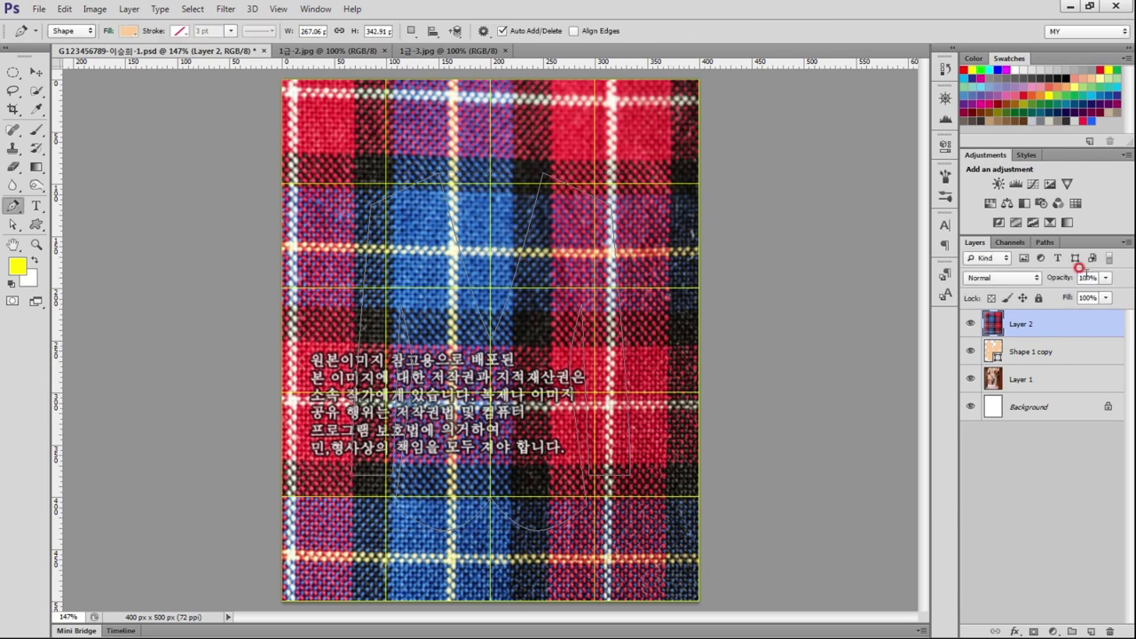
Step: Deselect the saved 신사정장 path and start transforming the plaid layer
left_click(1045, 243)
left_click(1009, 260)
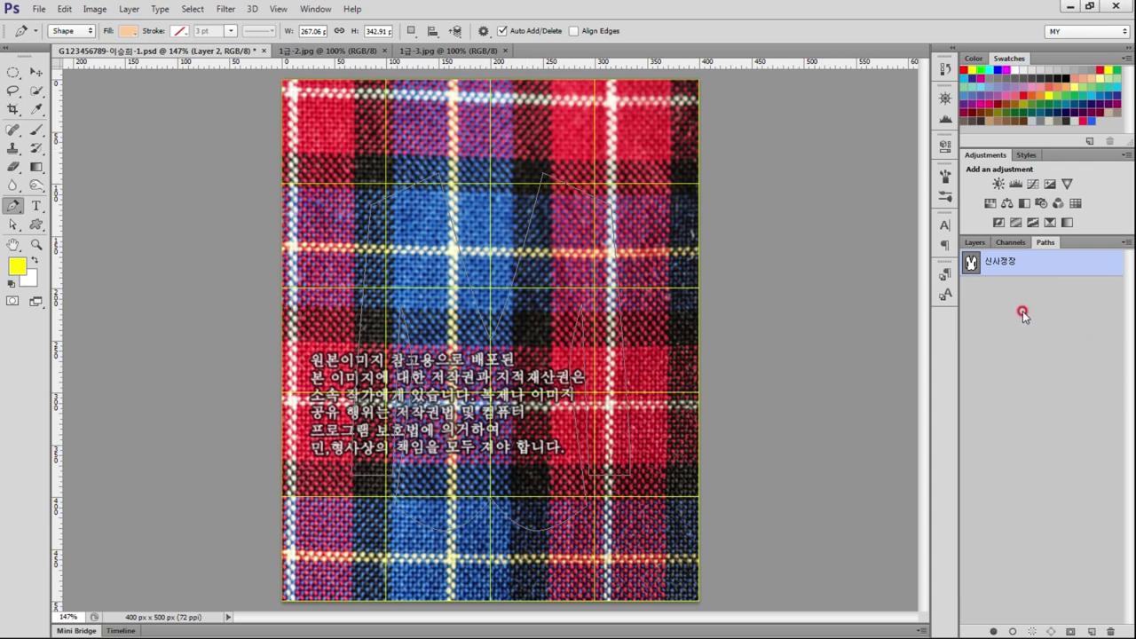
left_click(1047, 318)
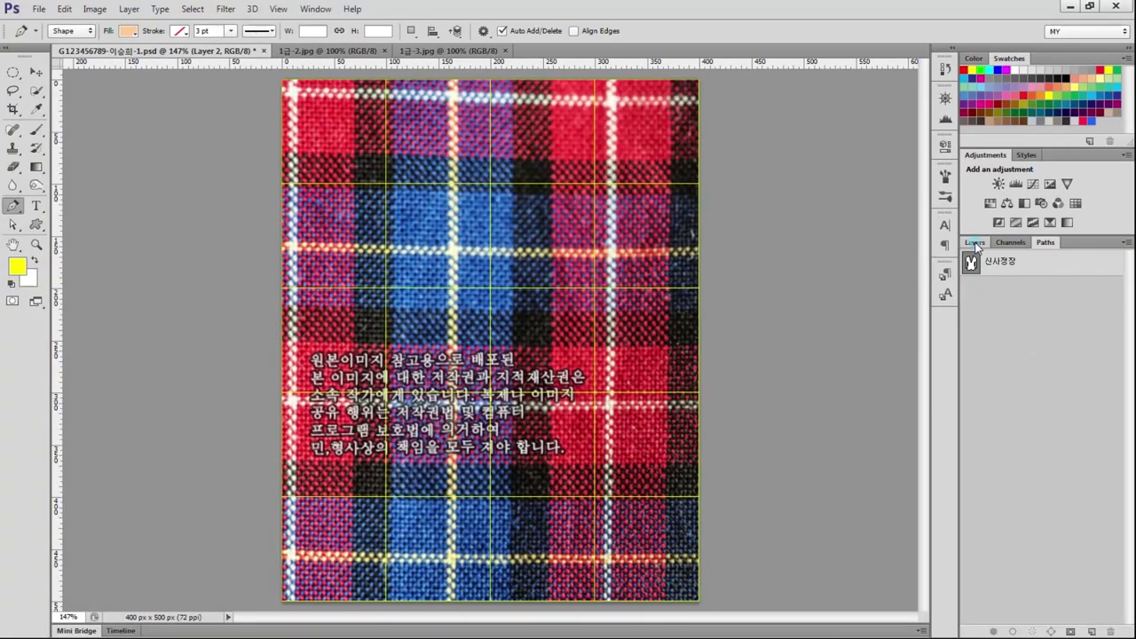
left_click(974, 241)
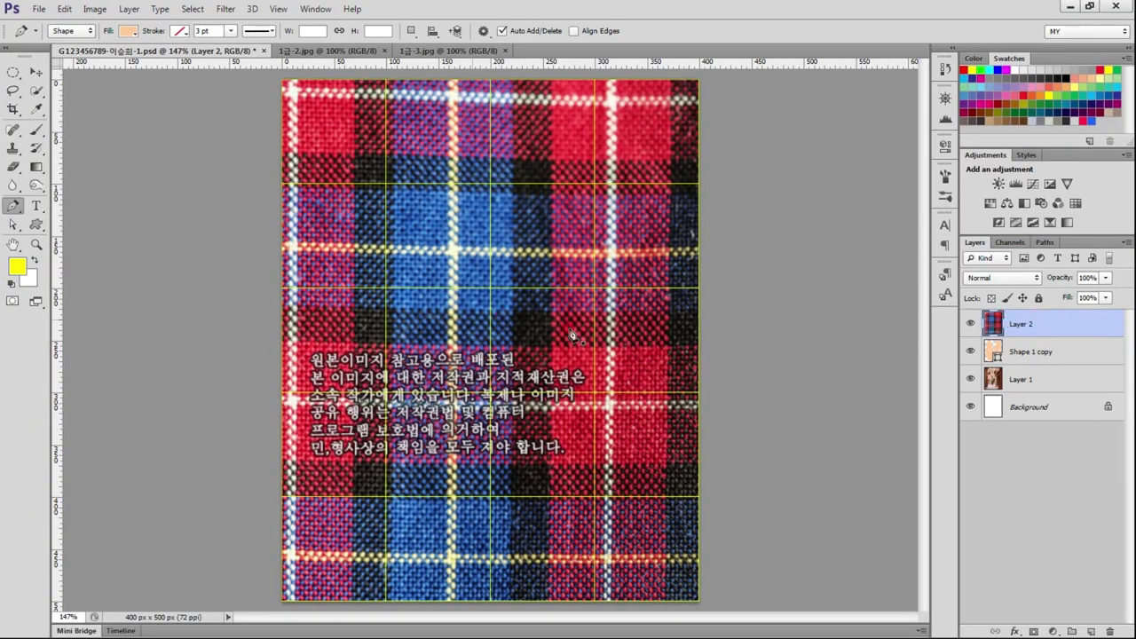
key("ctrl+t")
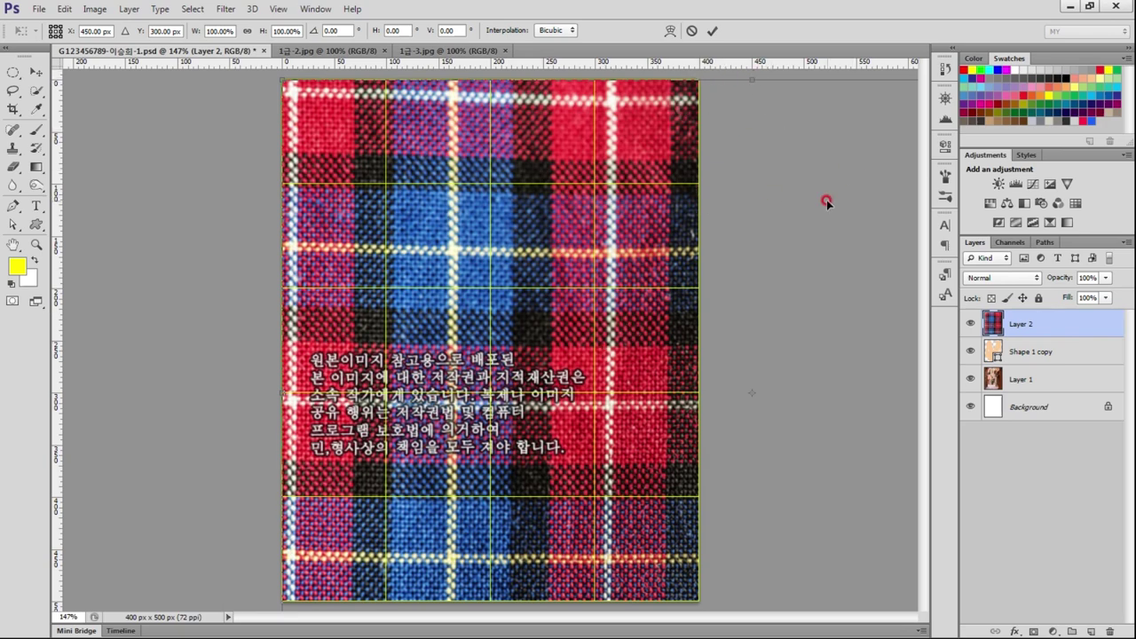
Step: Scale and move the plaid Layer 2 over the jacket body, then commit the transform
scroll(826, 203, "down", 3)
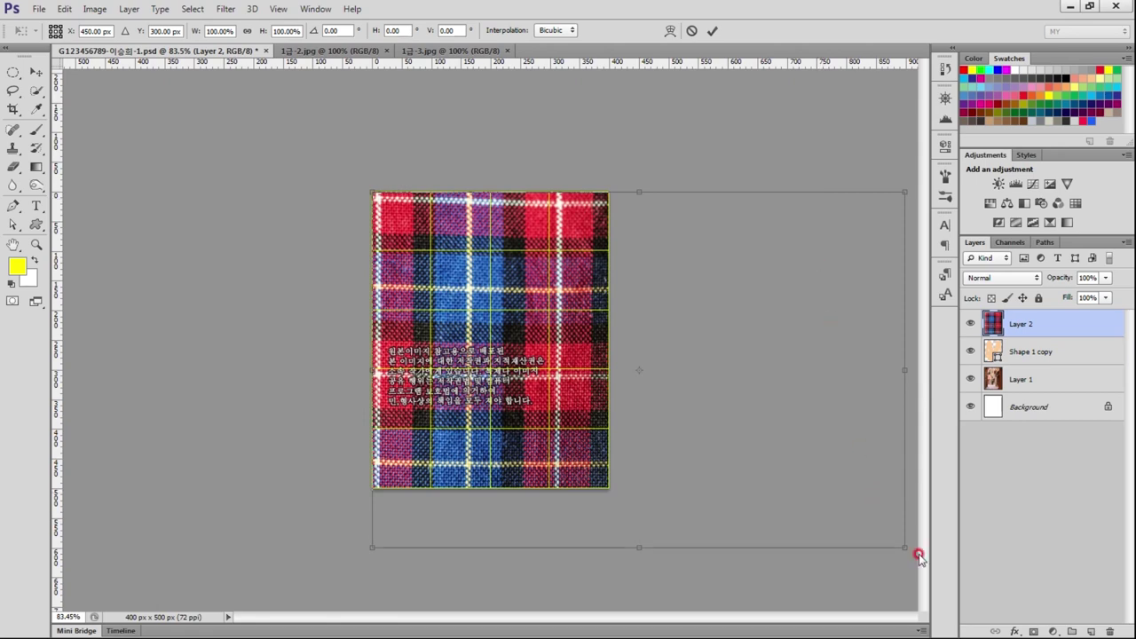
left_click_drag(903, 542, 601, 344)
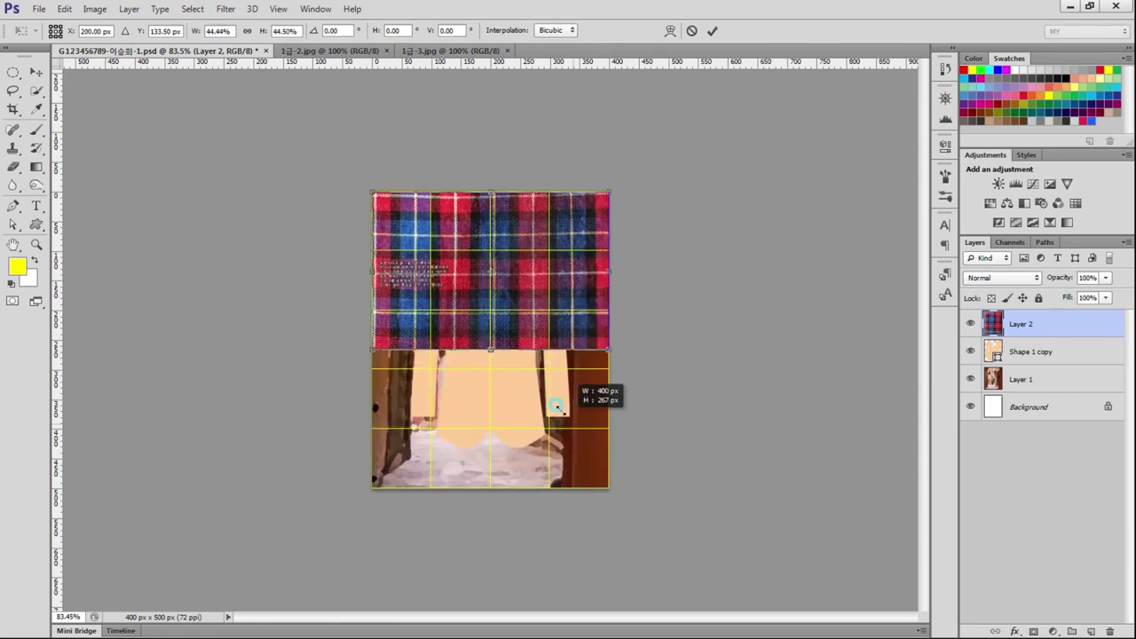
left_click_drag(527, 290, 531, 381)
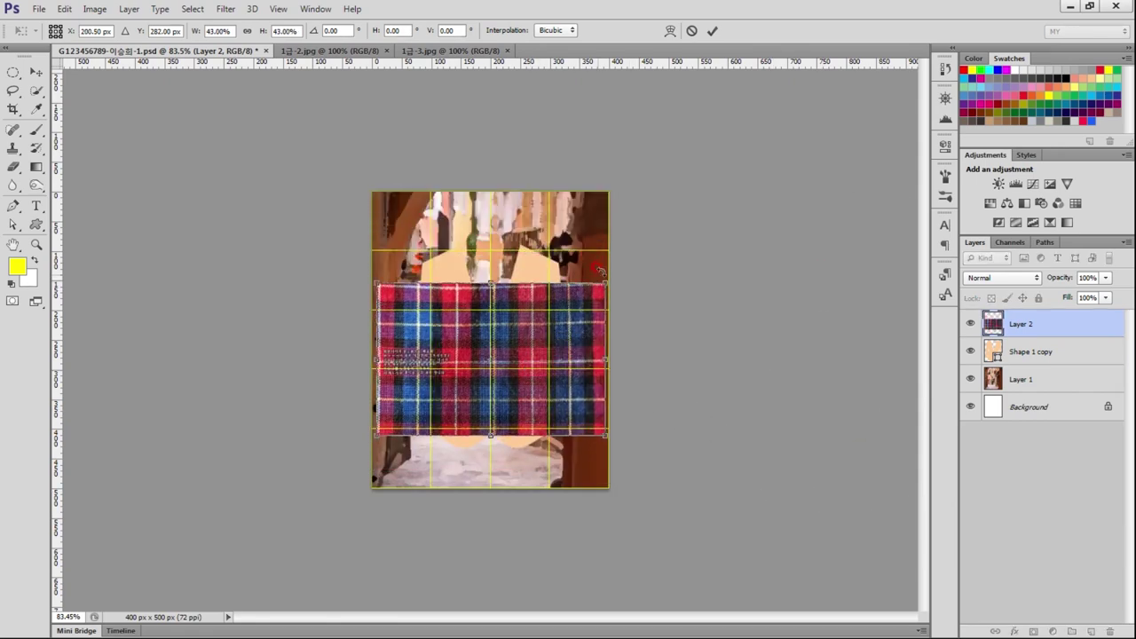
left_click_drag(604, 282, 641, 238)
mouse_move(552, 380)
left_mouse_down()
mouse_move(580, 382)
mouse_move(541, 387)
left_mouse_up()
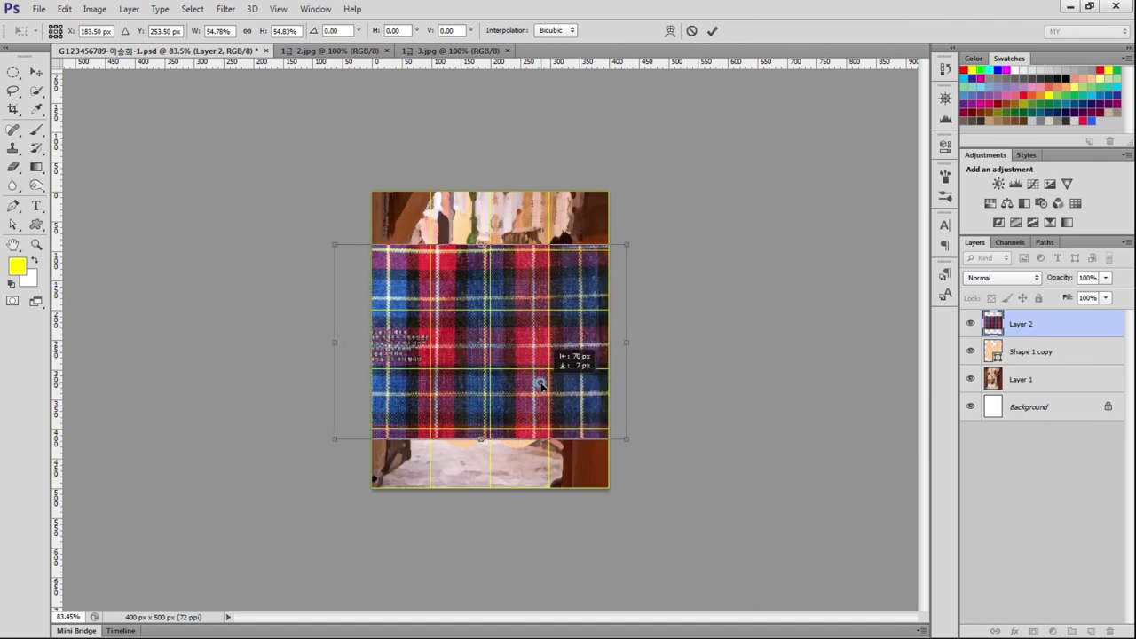
key("Return")
key("p")
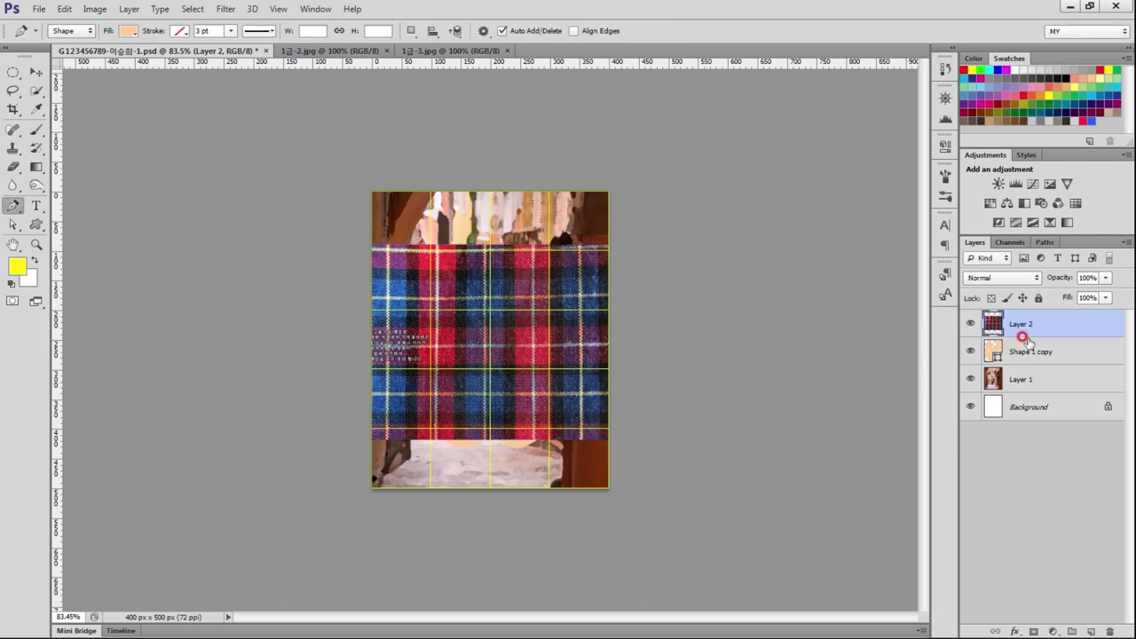
Step: Clip the plaid to the Shape 1 copy layer so it shows only inside the jacket
left_click(1047, 329, "alt")
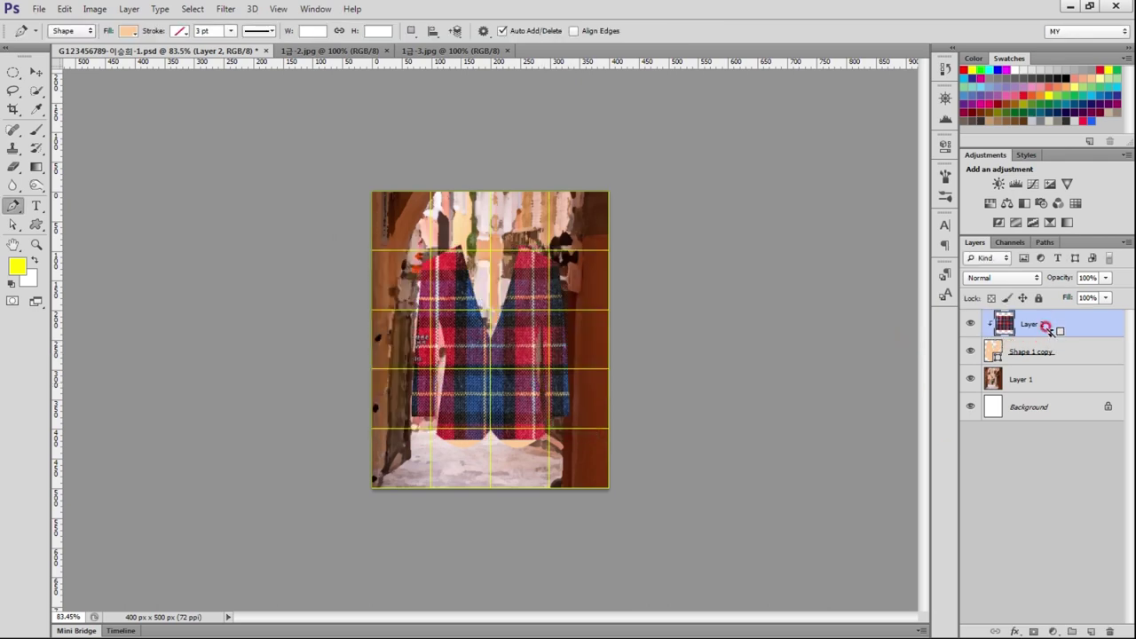
key("ctrl+1")
left_click_drag(1068, 338, 1075, 340)
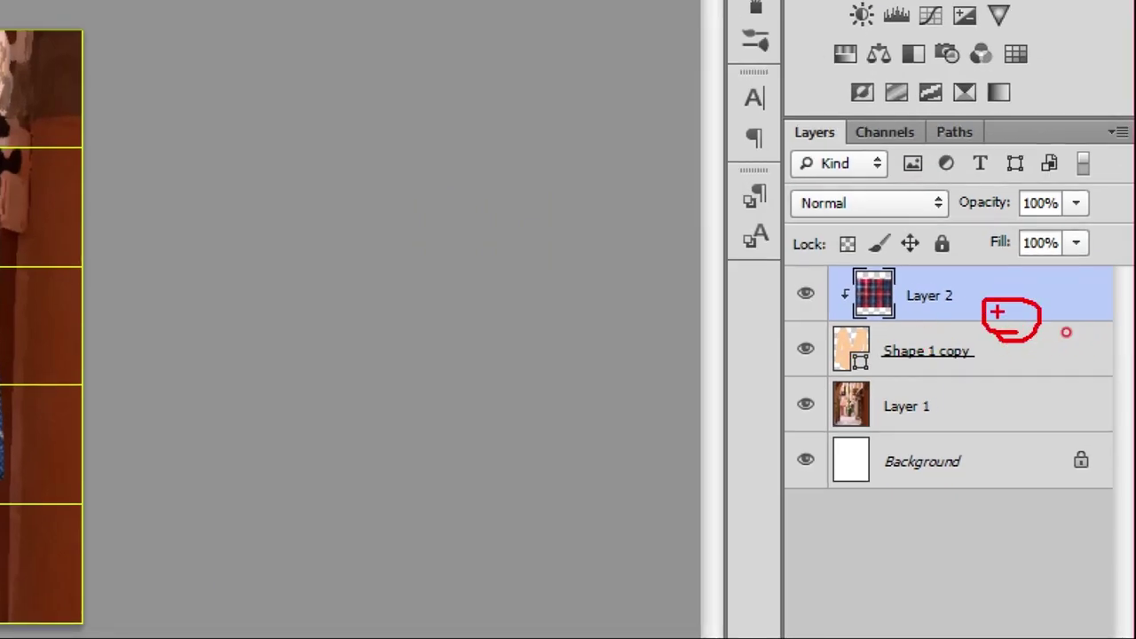
left_click_drag(951, 342, 951, 379)
left_click_drag(951, 332, 932, 368)
left_click_drag(951, 332, 974, 364)
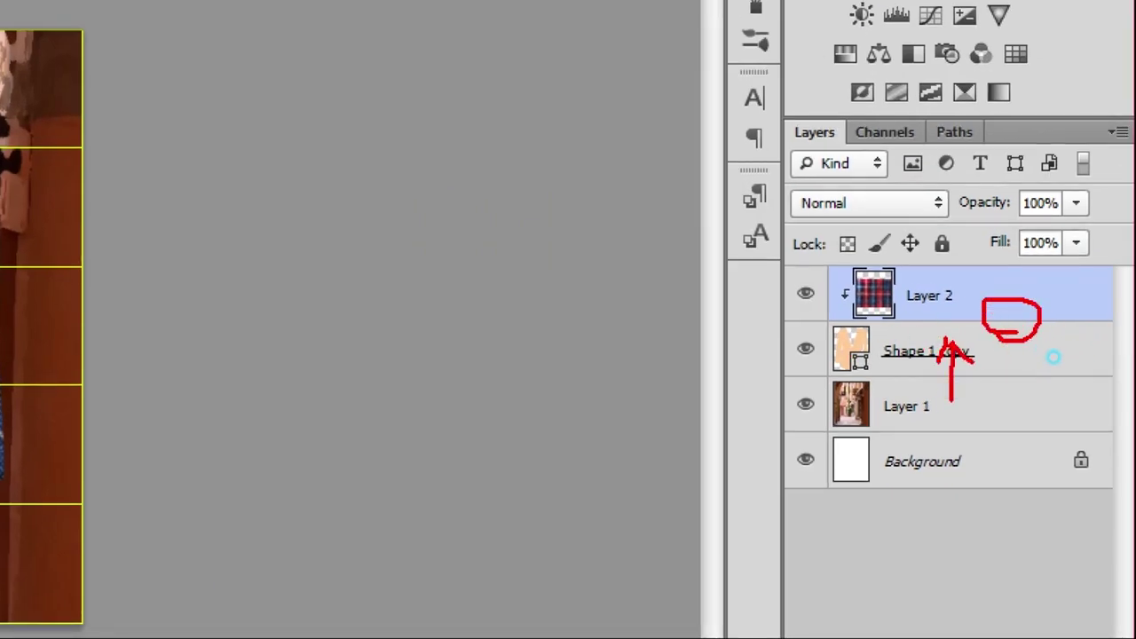
scroll(1029, 337, "down", 1)
key("Escape")
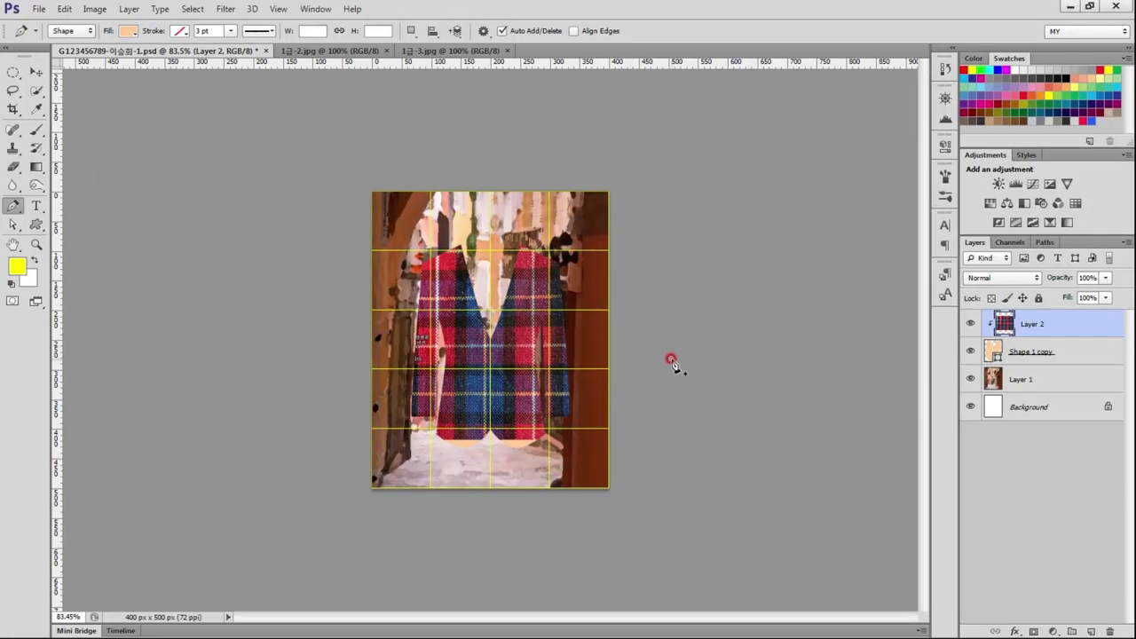
Step: Give the Shape 1 copy jacket layer a dark grey #333333 stroke
left_click(1070, 352)
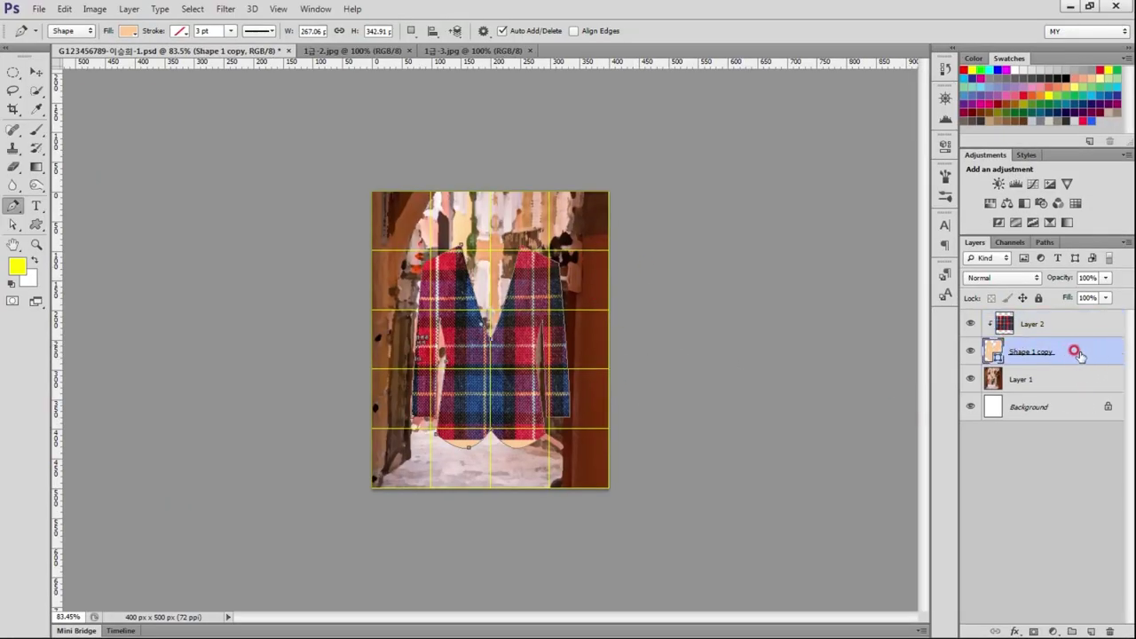
double_click(1082, 355)
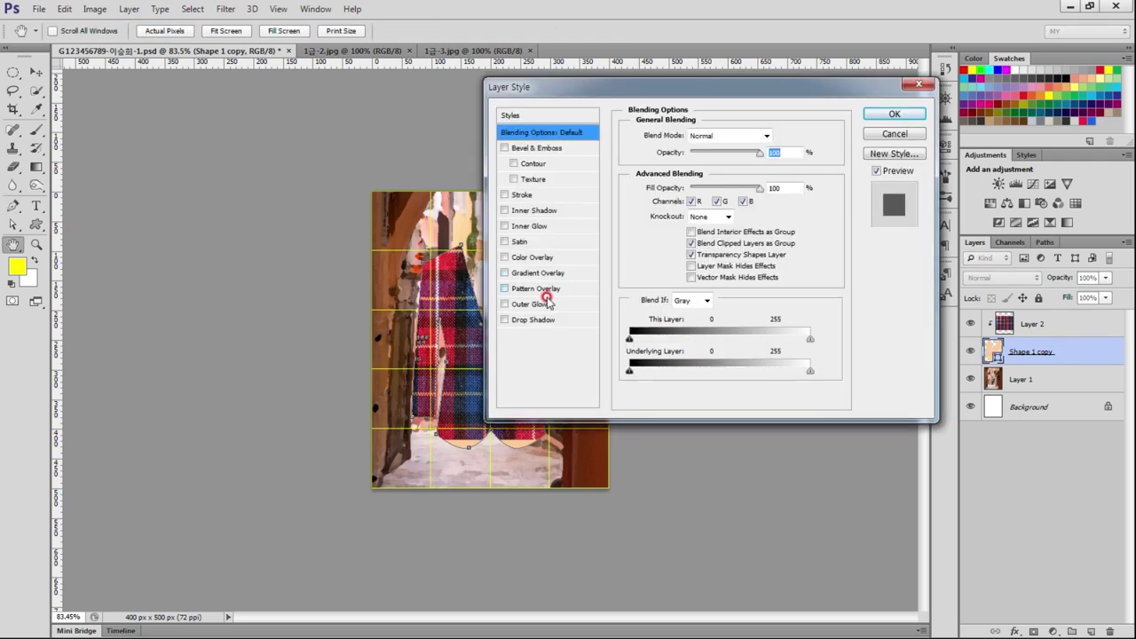
left_click(534, 200)
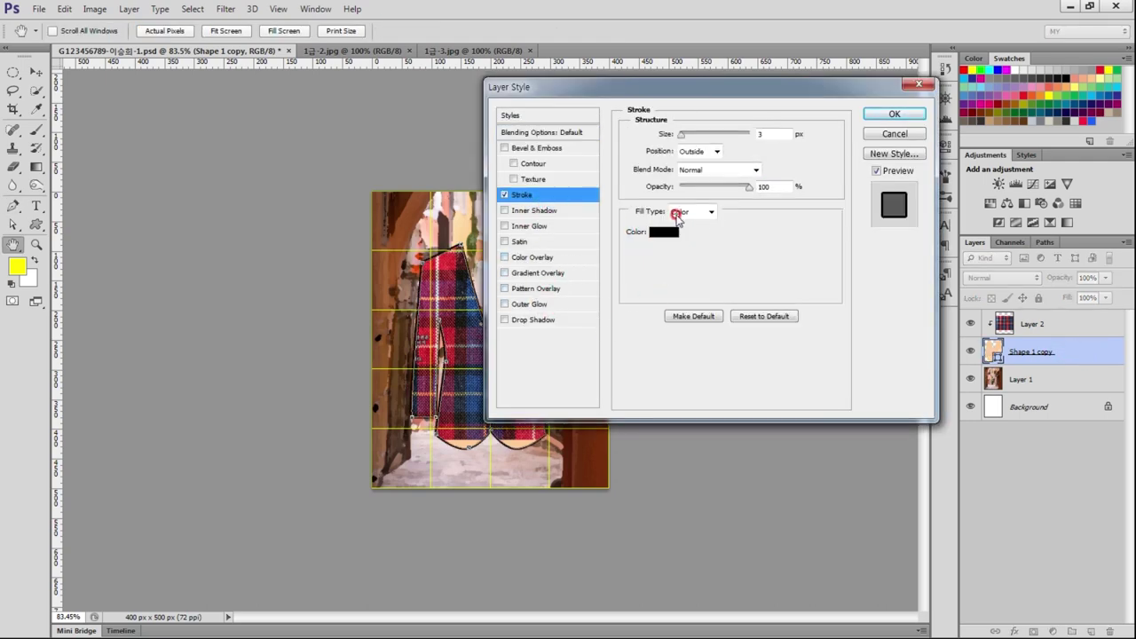
left_click(663, 231)
double_click(639, 331)
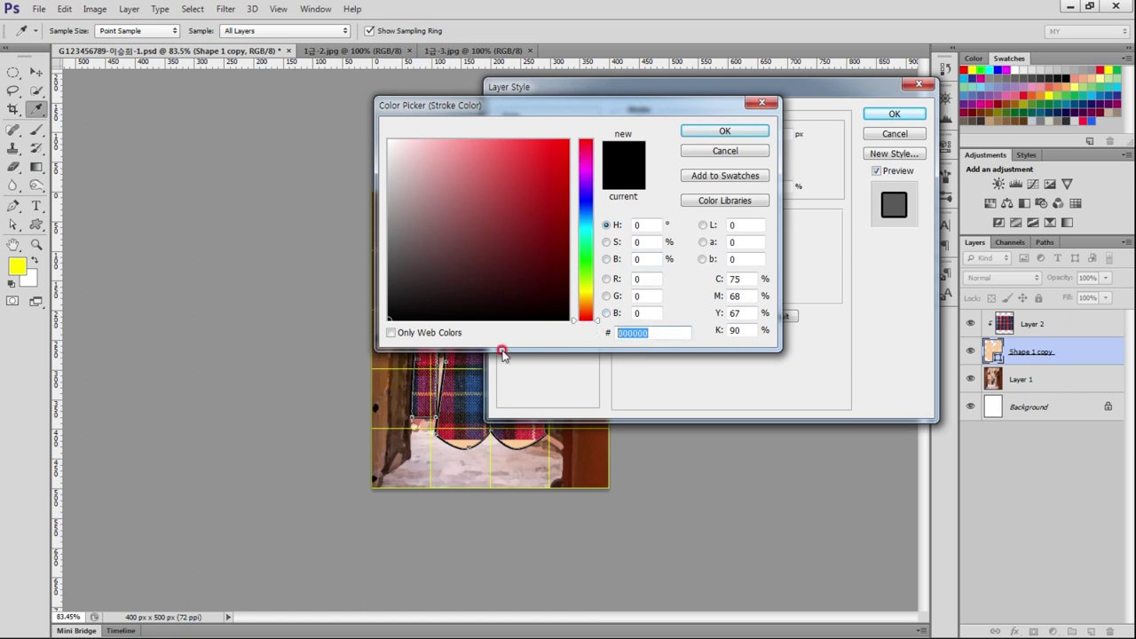
type("333333")
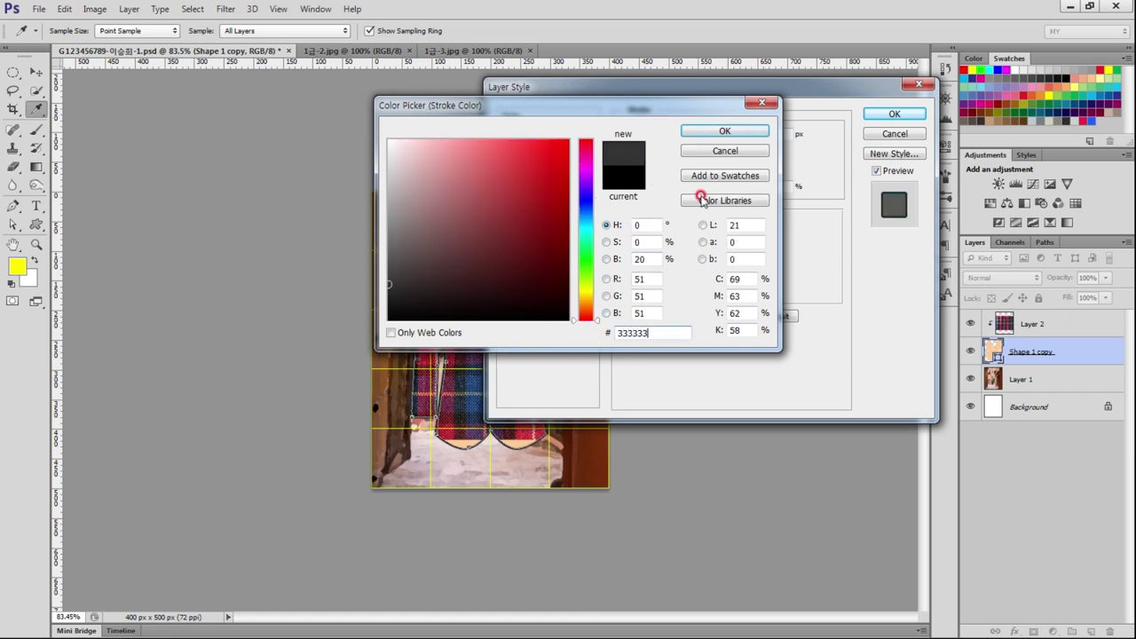
left_click(728, 131)
left_click(762, 133)
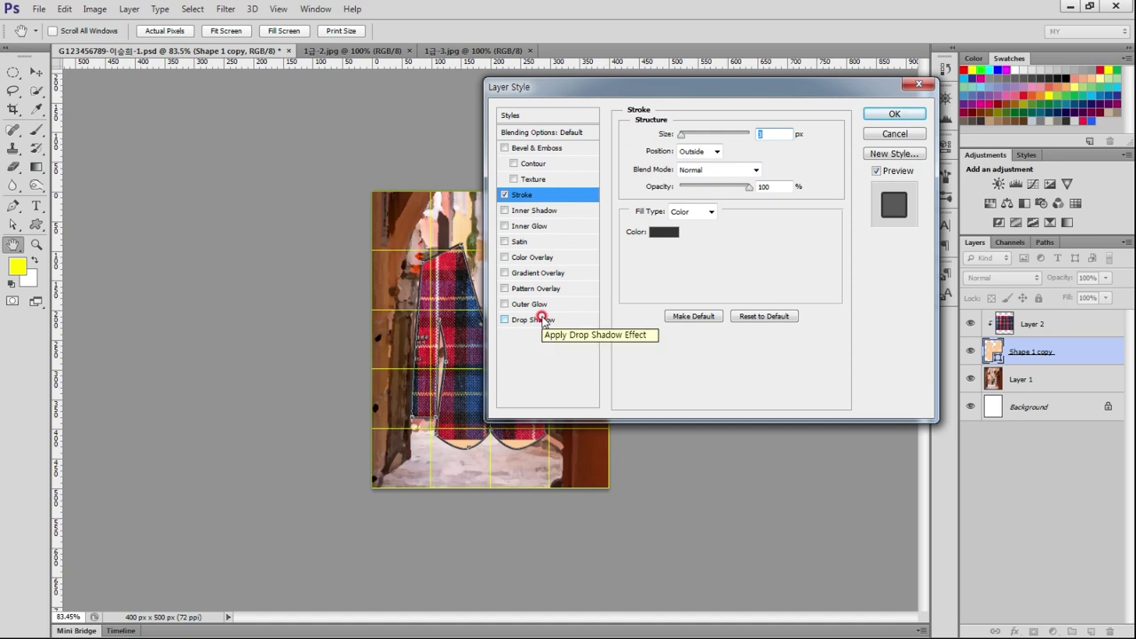
Step: Add an inner glow to the jacket and confirm both effects
left_click(545, 226)
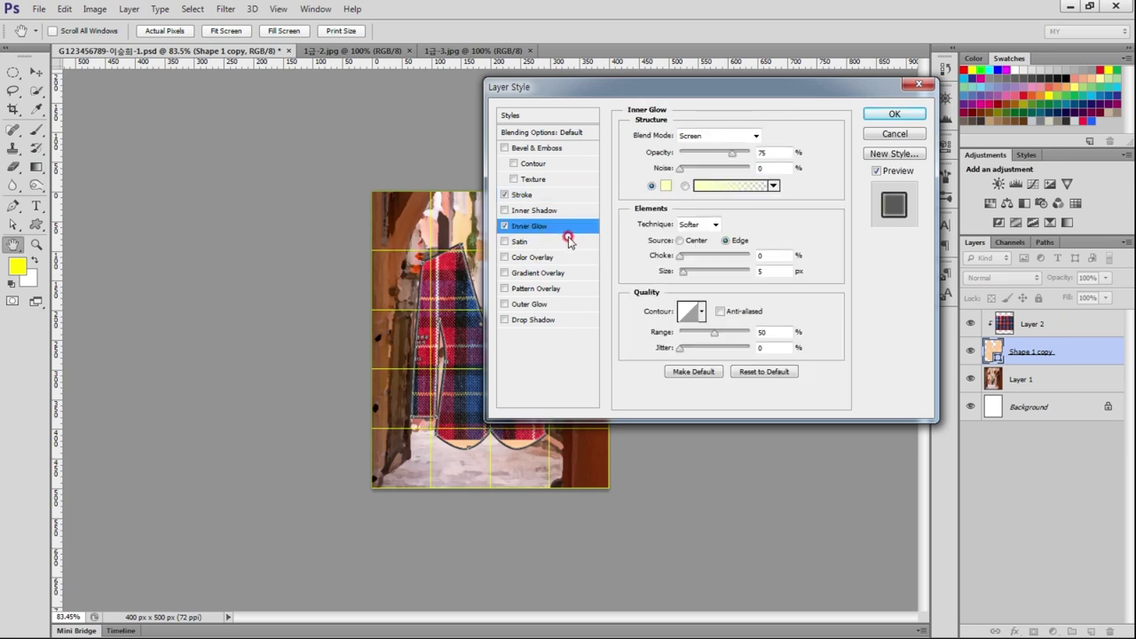
left_click(894, 113)
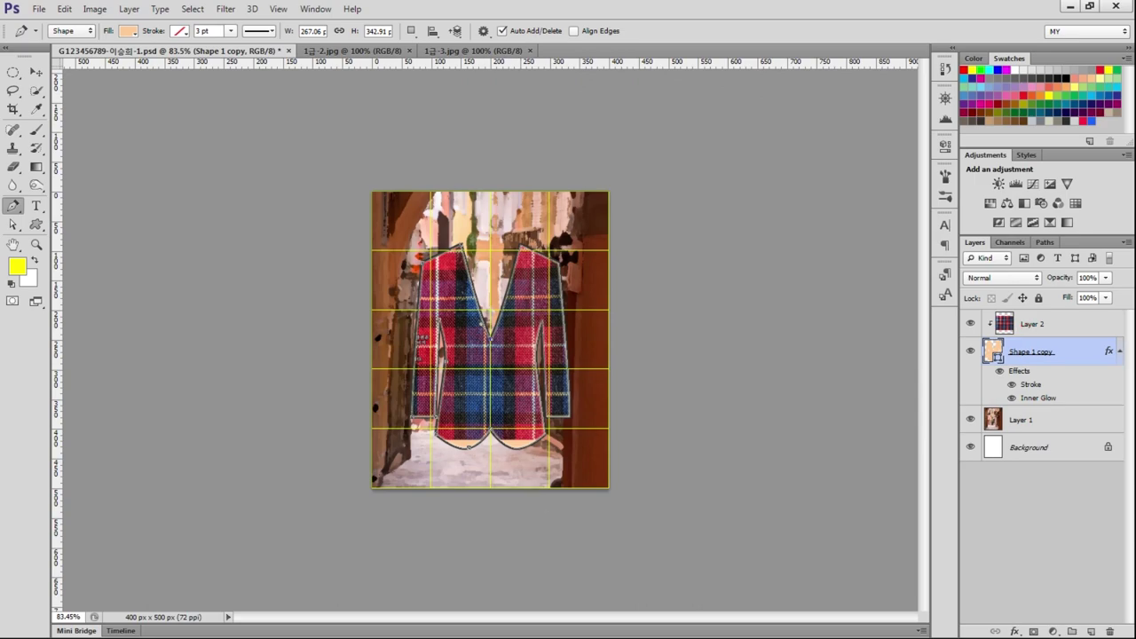
key("alt+Tab")
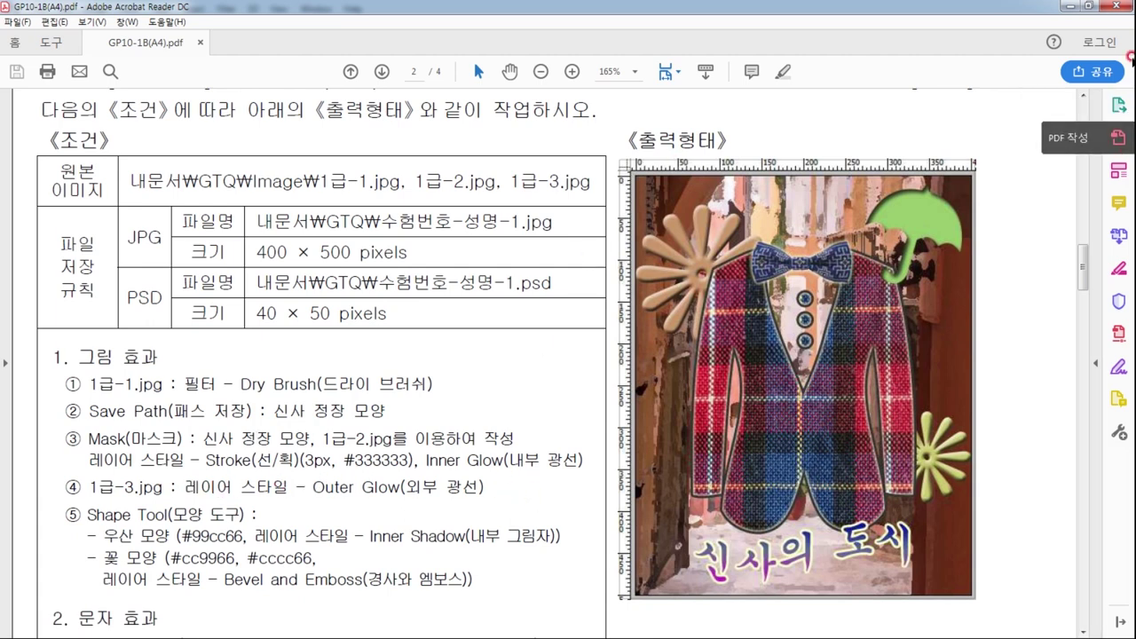
Step: Minimize the instructions PDF and return to the bow-tie image 1급-3.jpg
left_click(1067, 5)
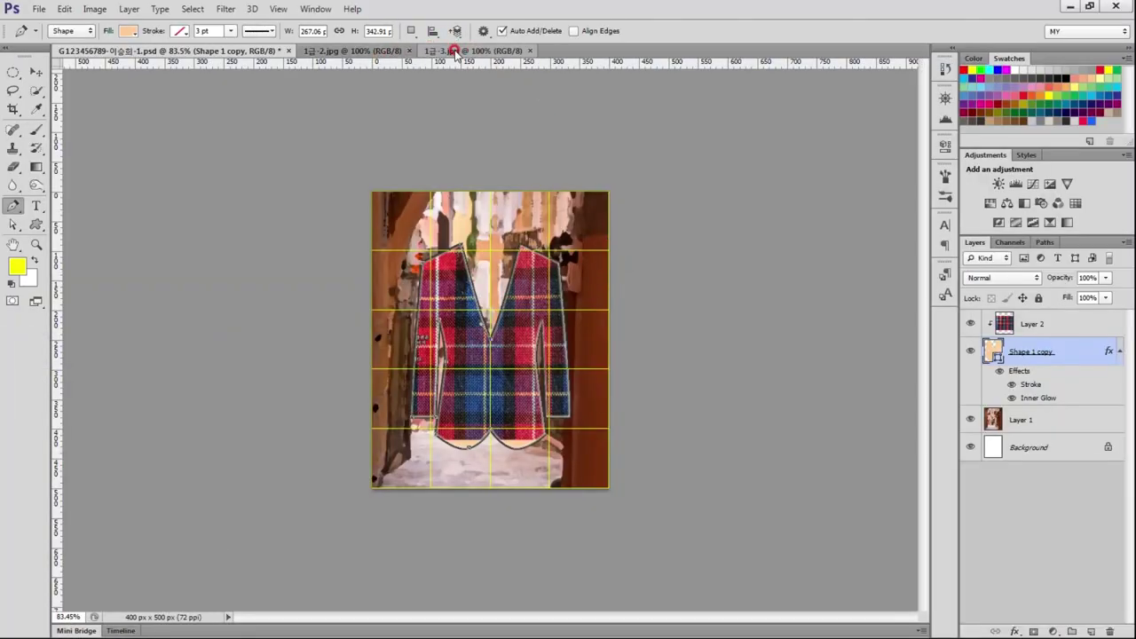
left_click(473, 50)
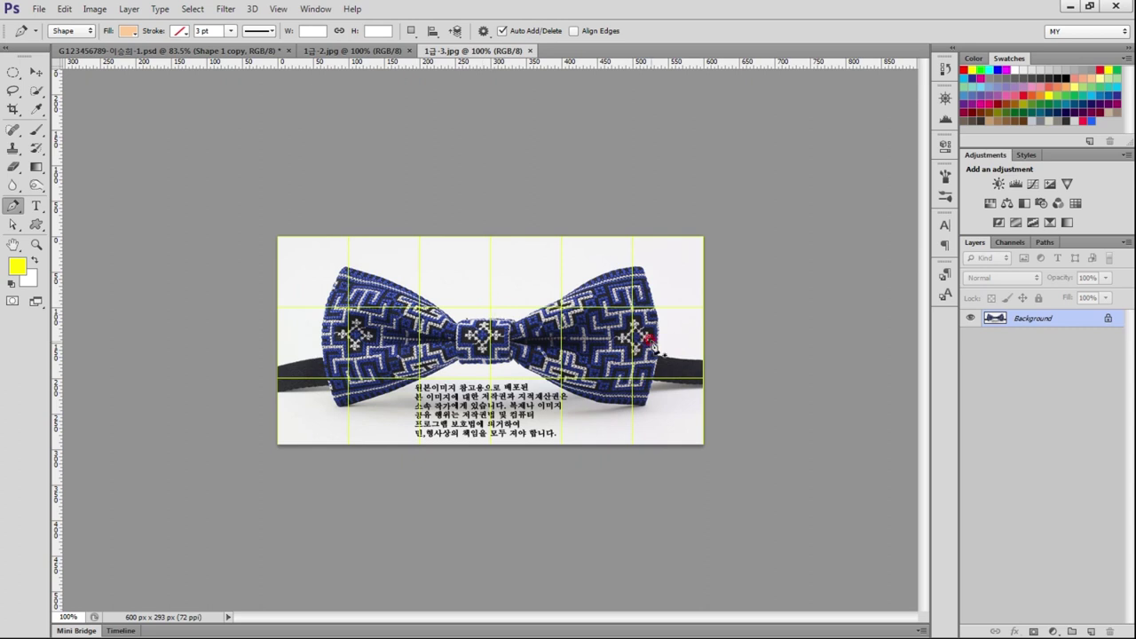
Step: Hide the grid, clear the trial Magic Wand selections, and fit the bow-tie image on screen
key("ctrl+apostrophe")
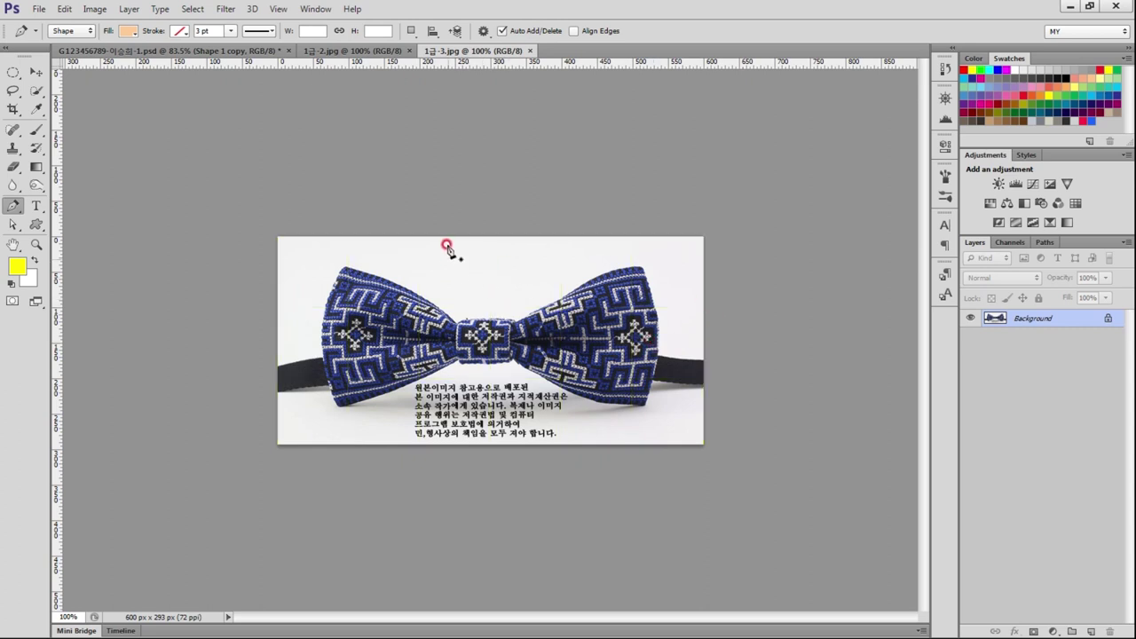
left_click_drag(33, 92, 104, 99)
left_click(486, 256)
left_click(302, 425, "shift")
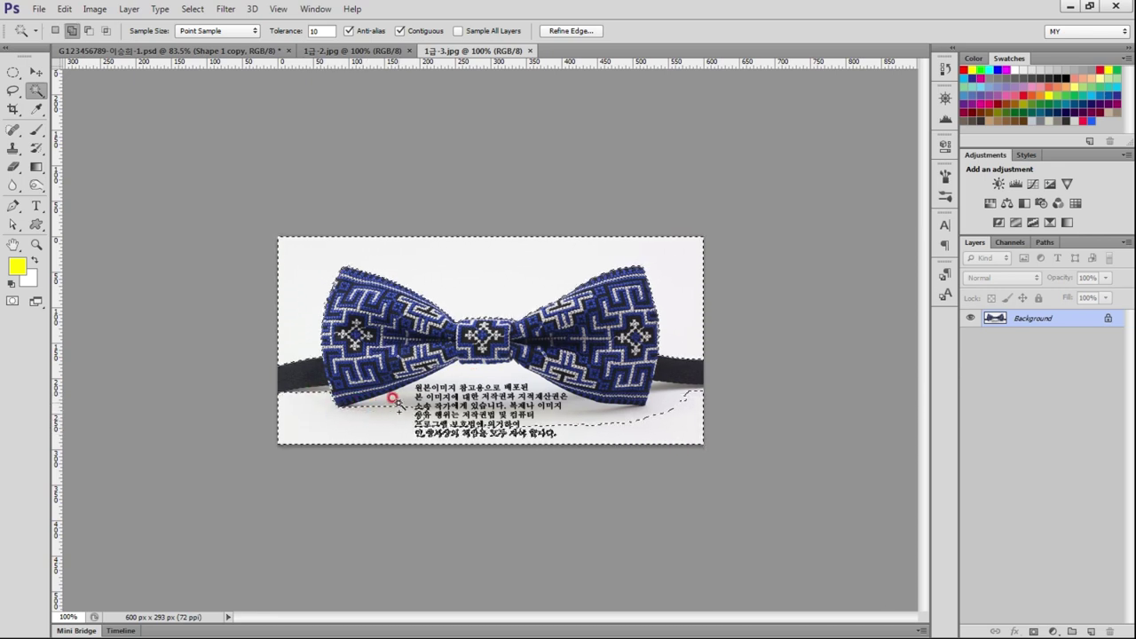
left_click(410, 379)
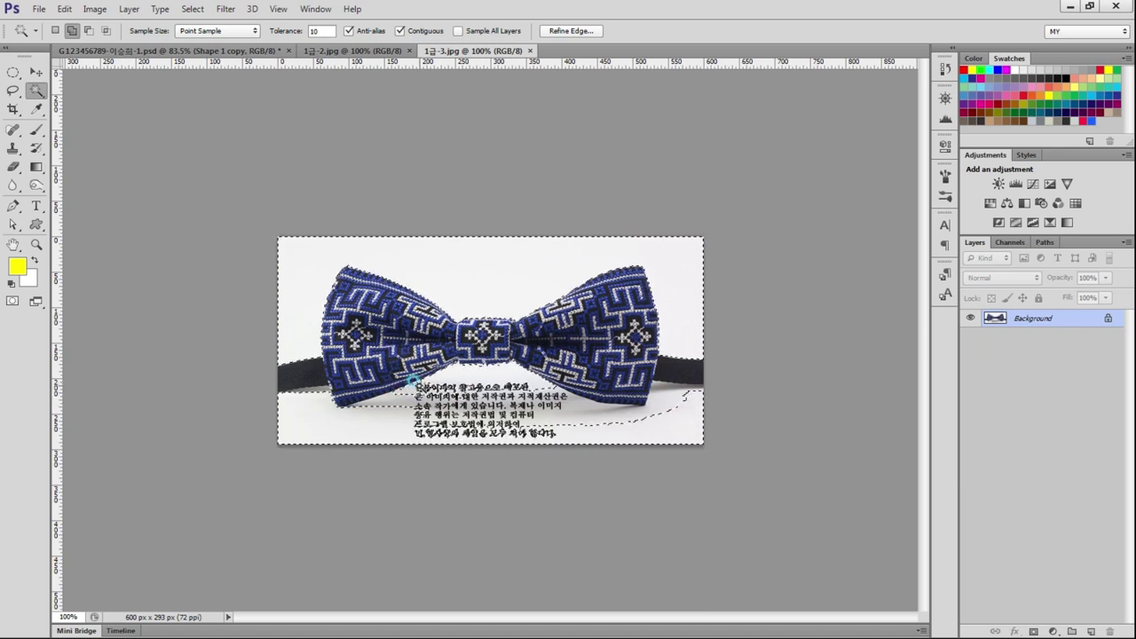
left_click(346, 421)
left_click(646, 438)
left_click(693, 377)
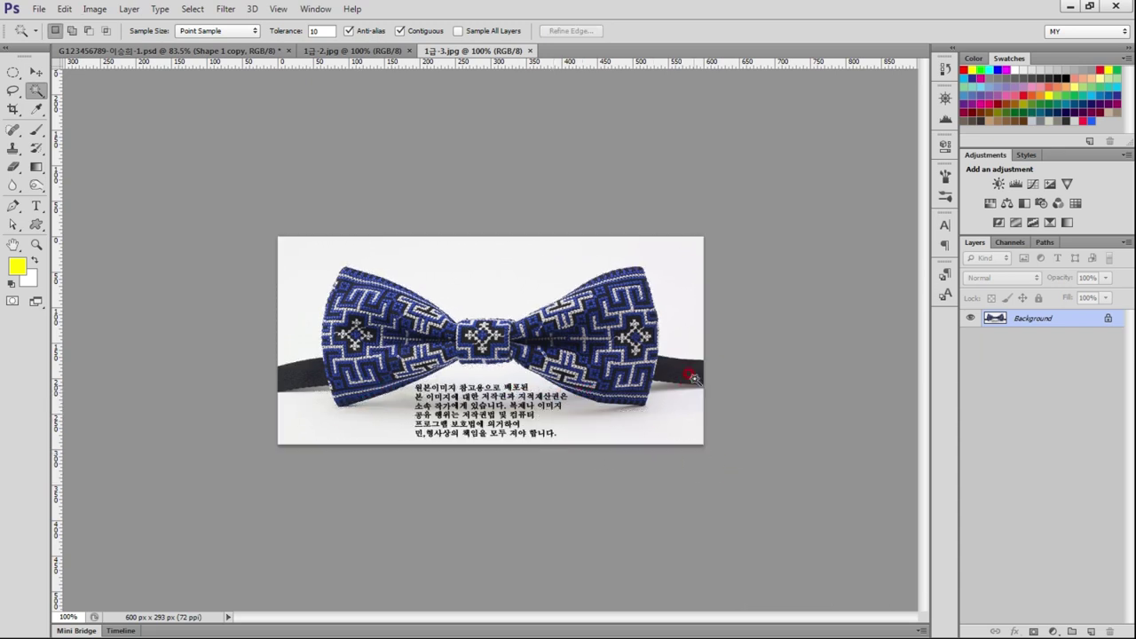
key("ctrl+0")
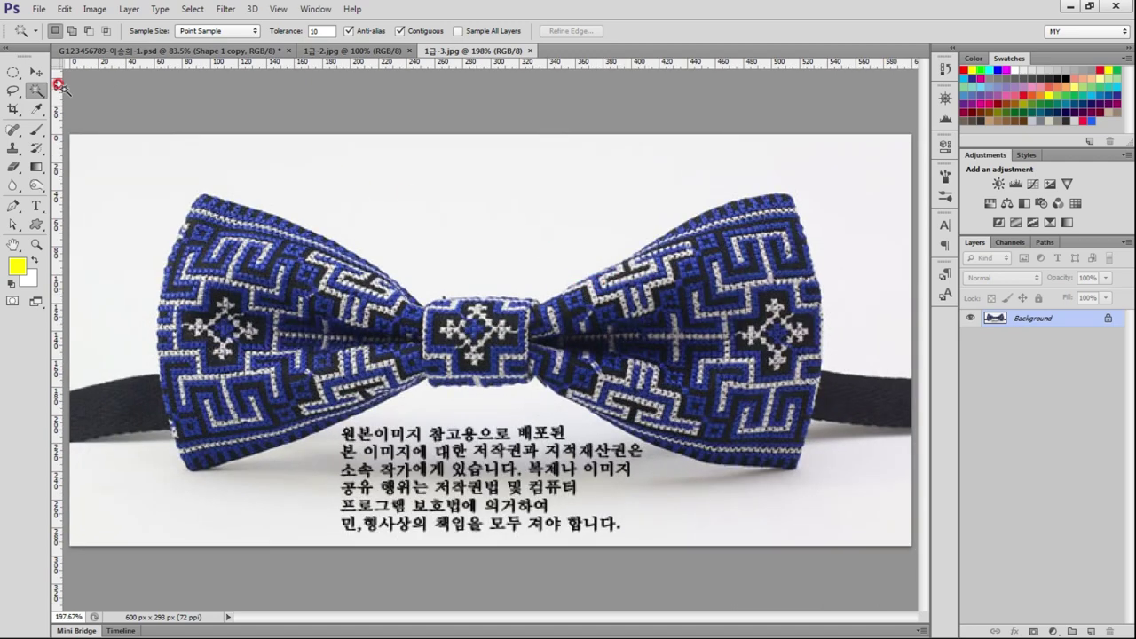
Step: Select the bow tie's left wing with an enlarged Quick Selection brush
left_click(106, 90)
left_click(240, 314)
key("bracketright")
key("bracketright")
key("bracketright")
key("bracketright")
key("bracketright")
mouse_move(265, 320)
left_mouse_down()
mouse_move(224, 390)
mouse_move(235, 309)
mouse_move(211, 292)
mouse_move(226, 251)
mouse_move(255, 242)
mouse_move(401, 302)
mouse_move(361, 362)
left_mouse_up()
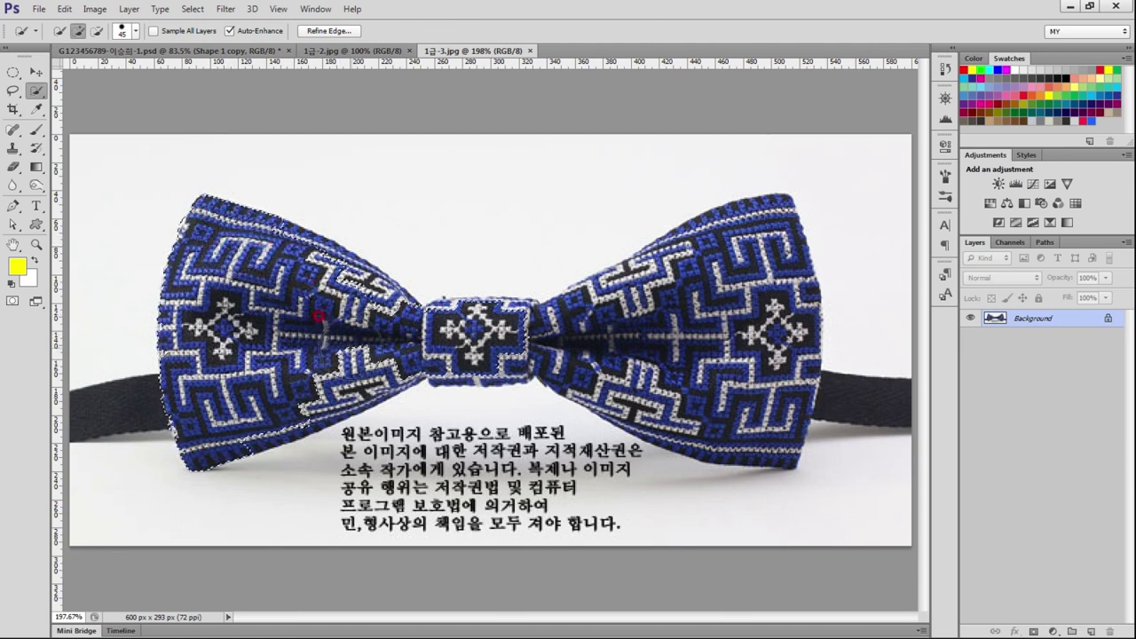
key("bracketleft")
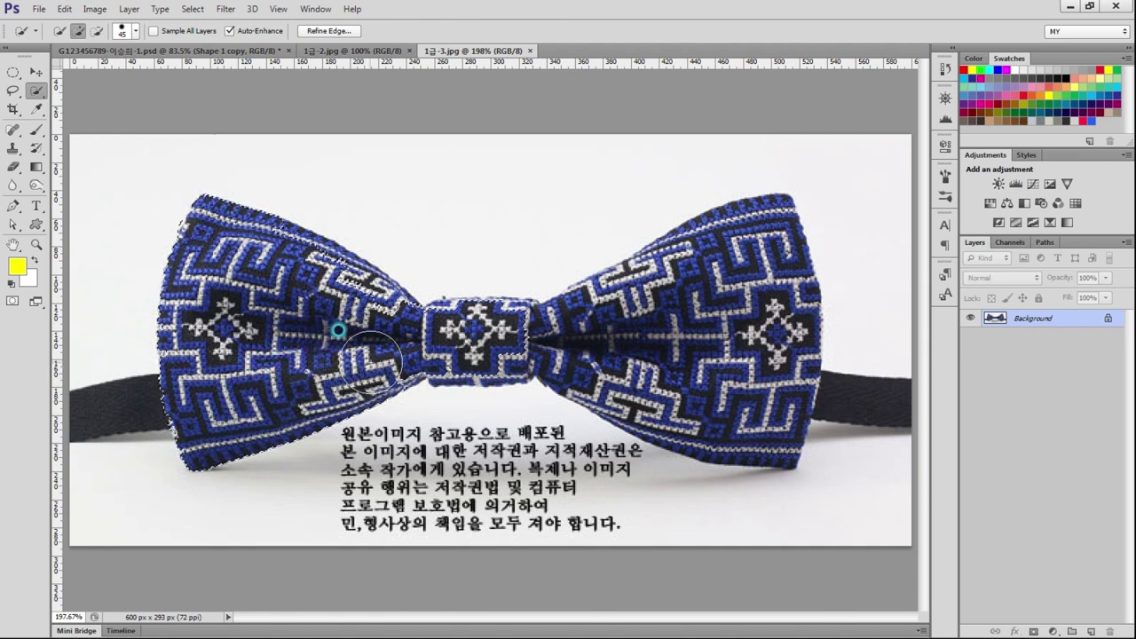
key("bracketleft")
key("bracketleft")
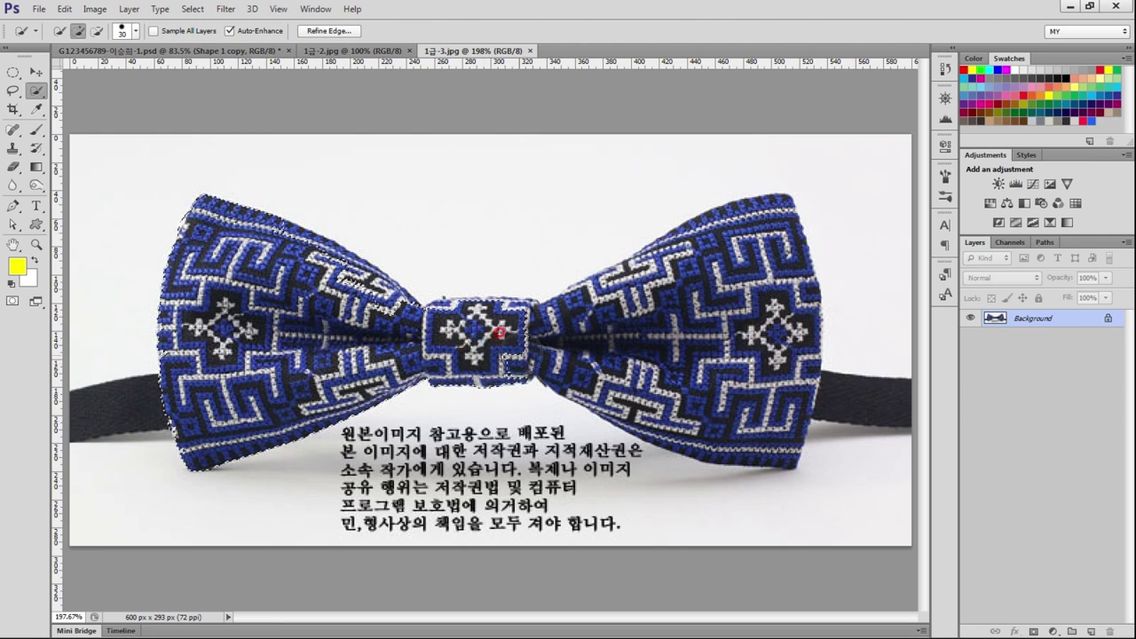
Step: Extend and refine the selection across the knot and right wing
left_click_drag(482, 366, 525, 321)
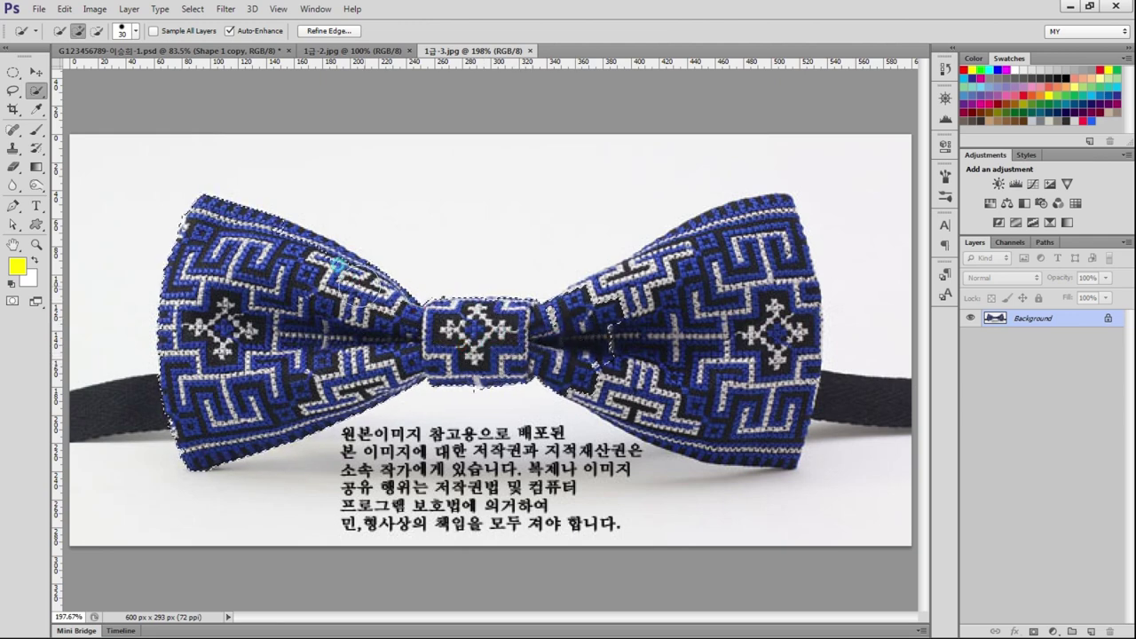
left_click_drag(390, 308, 275, 249)
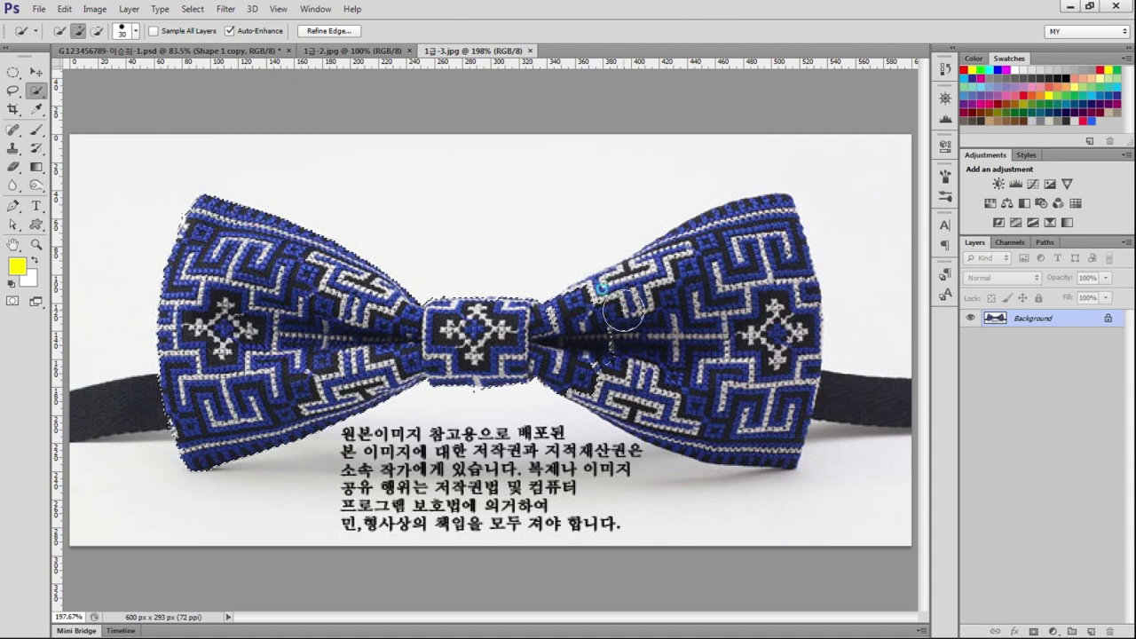
mouse_move(621, 310)
left_mouse_down()
mouse_move(649, 257)
mouse_move(692, 215)
mouse_move(762, 282)
left_mouse_up()
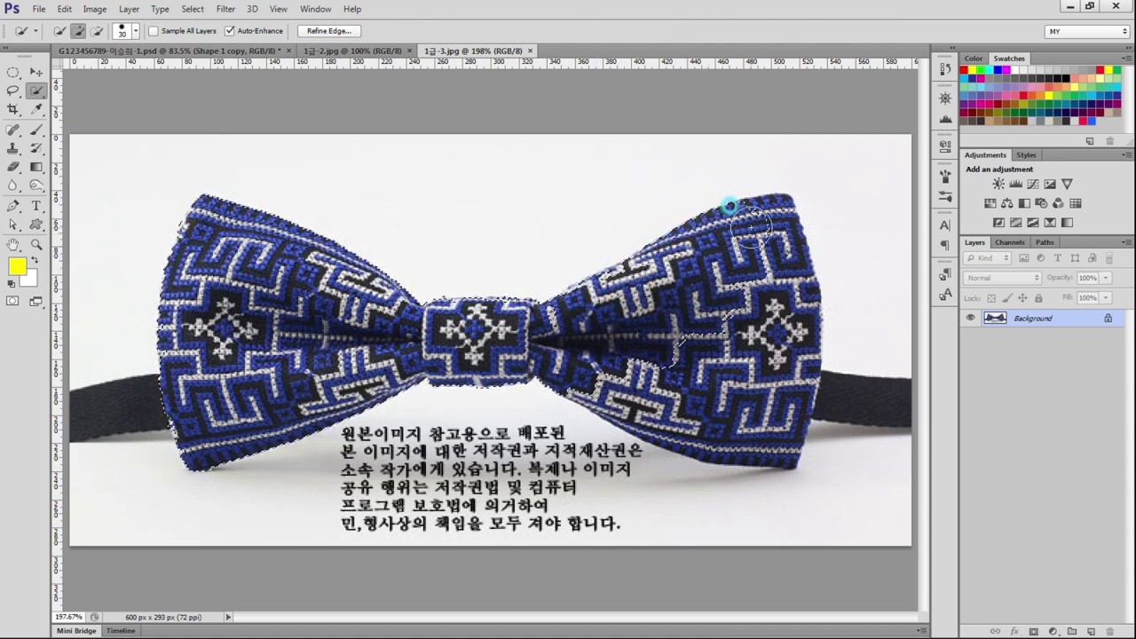
mouse_move(784, 306)
left_mouse_down()
mouse_move(700, 340)
mouse_move(633, 408)
mouse_move(688, 430)
mouse_move(793, 372)
mouse_move(735, 317)
mouse_move(621, 297)
mouse_move(476, 330)
mouse_move(684, 329)
left_mouse_up()
left_click(265, 54)
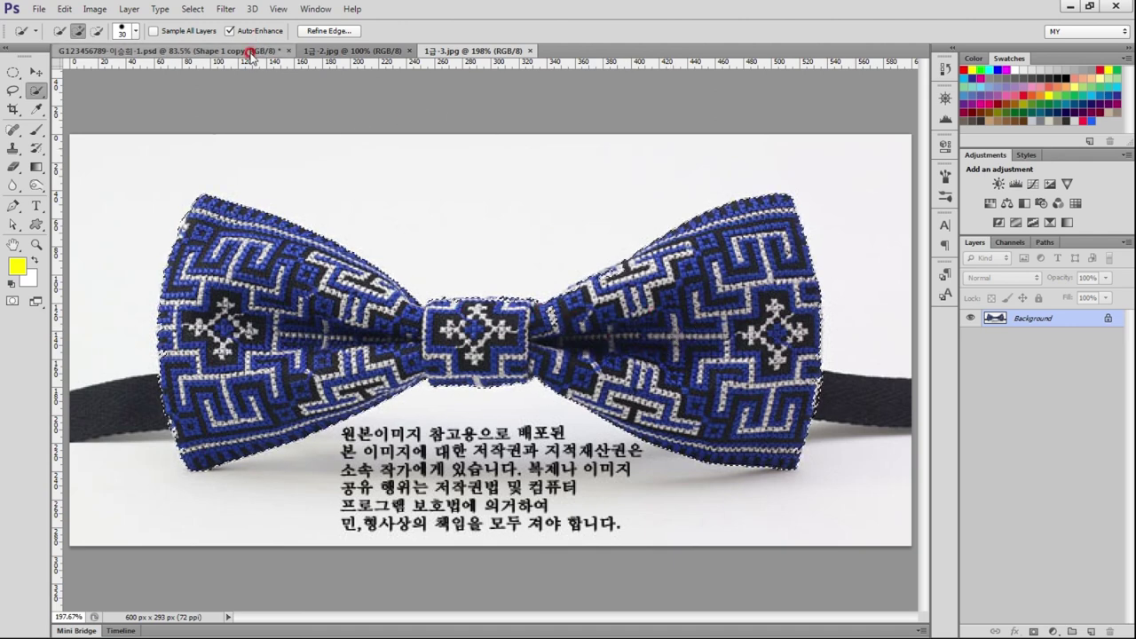
Step: Paste the bow tie above Layer 2, scaled to about 27% at the jacket collar
left_click(1071, 317)
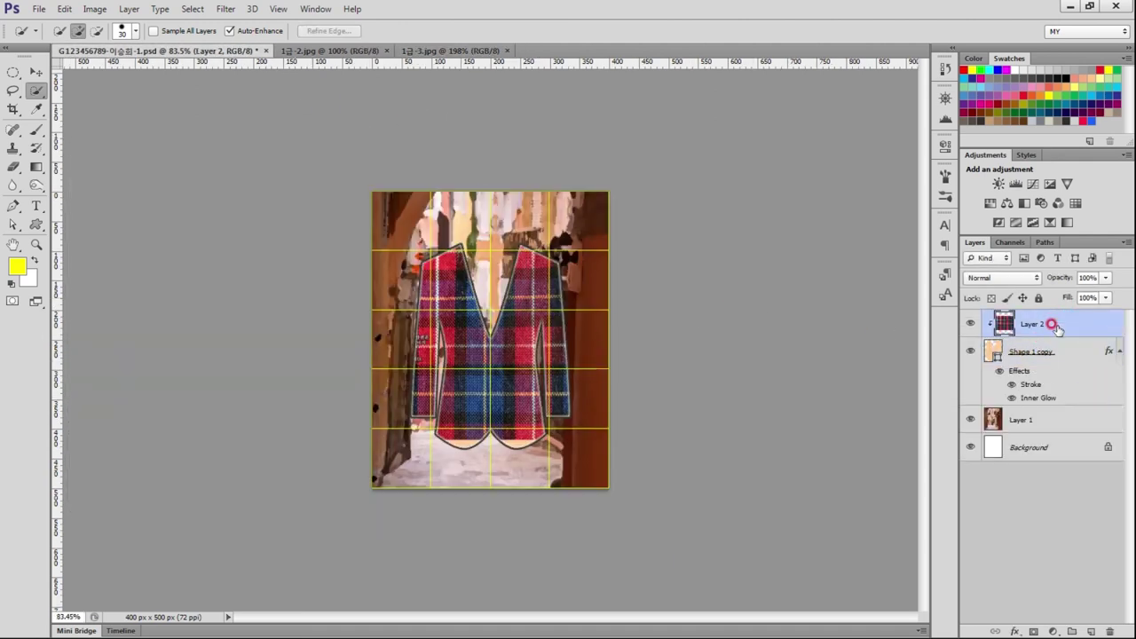
key("ctrl+v")
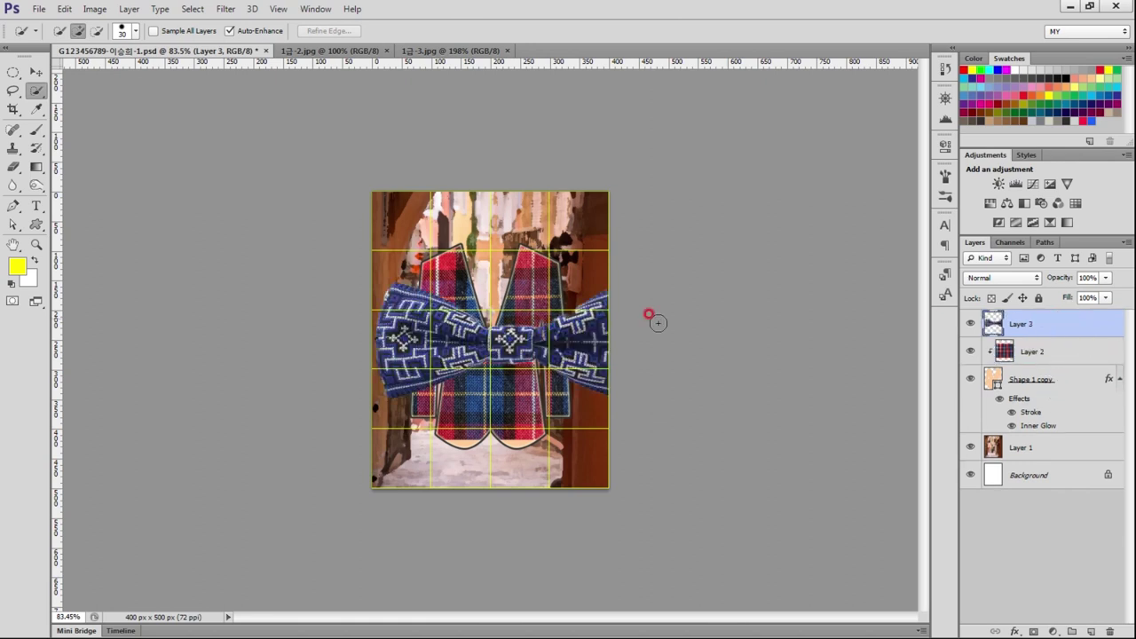
key("ctrl+t")
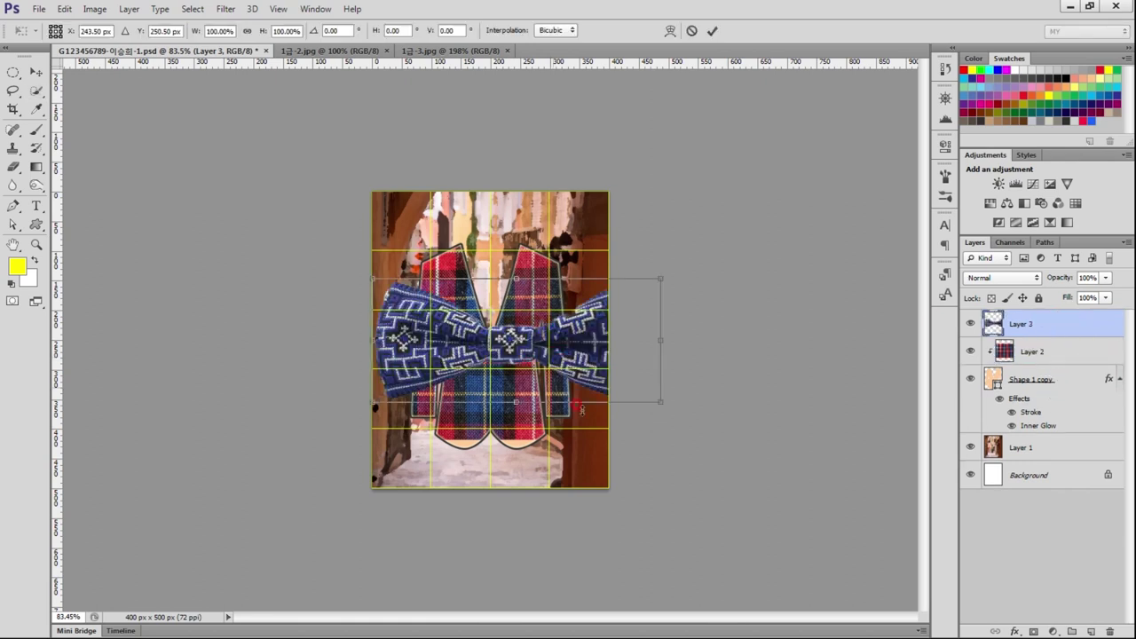
mouse_move(661, 398)
left_mouse_down()
mouse_move(470, 320)
mouse_move(539, 275)
left_mouse_up()
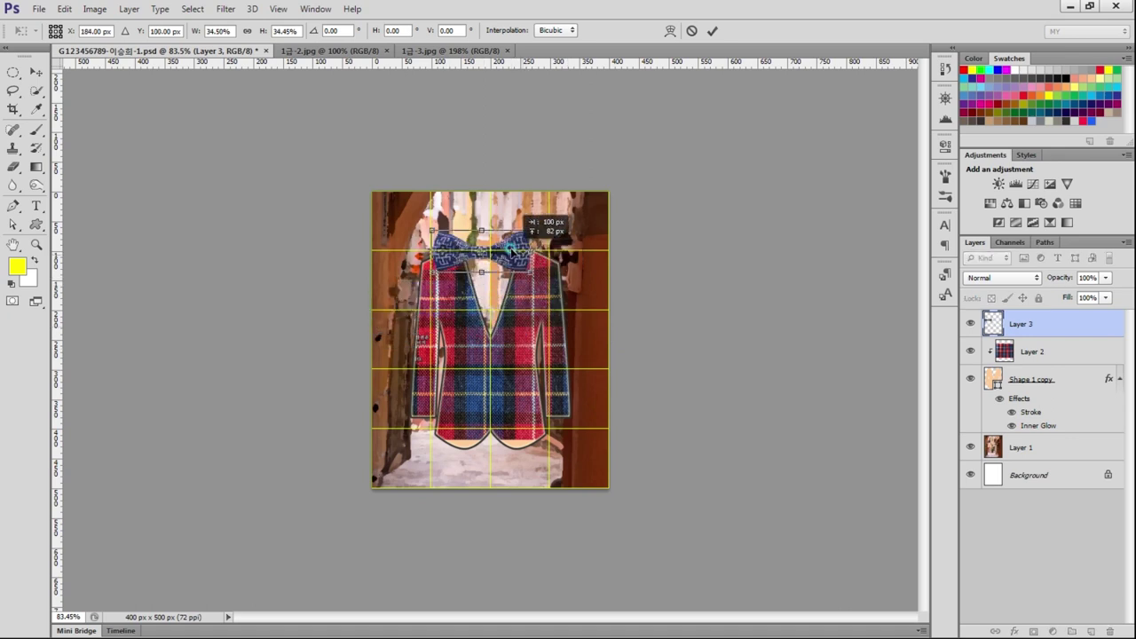
left_click_drag(532, 267, 515, 253)
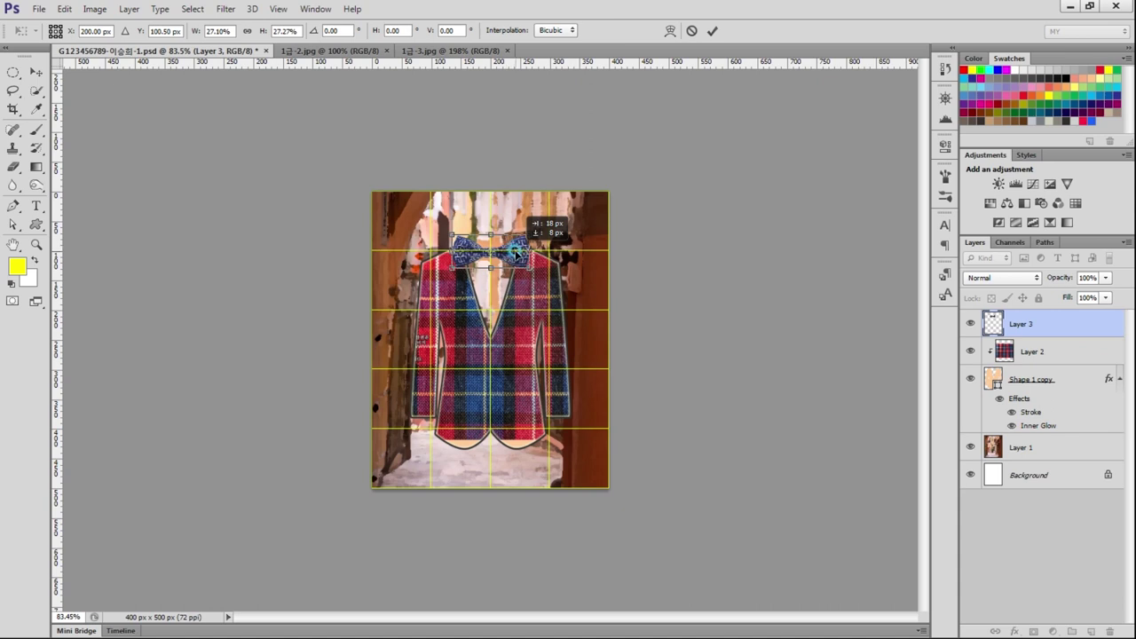
left_click_drag(530, 266, 527, 264)
key("Return")
key("w")
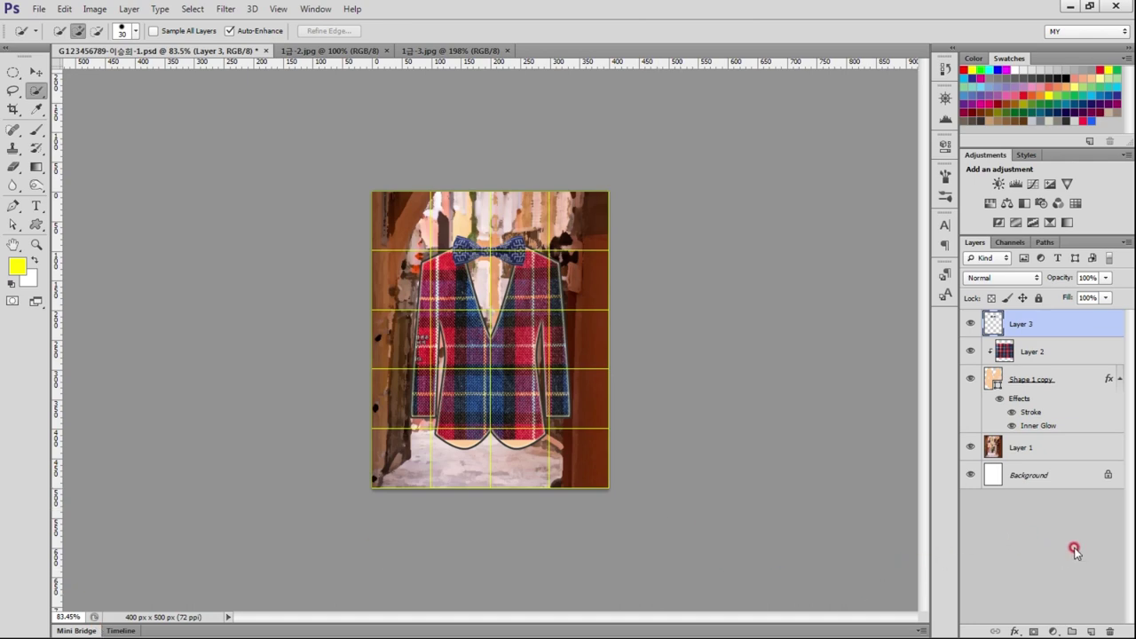
Step: Add an Outer Glow to the bow-tie Layer 3, then briefly check the instructions PDF
double_click(1064, 328)
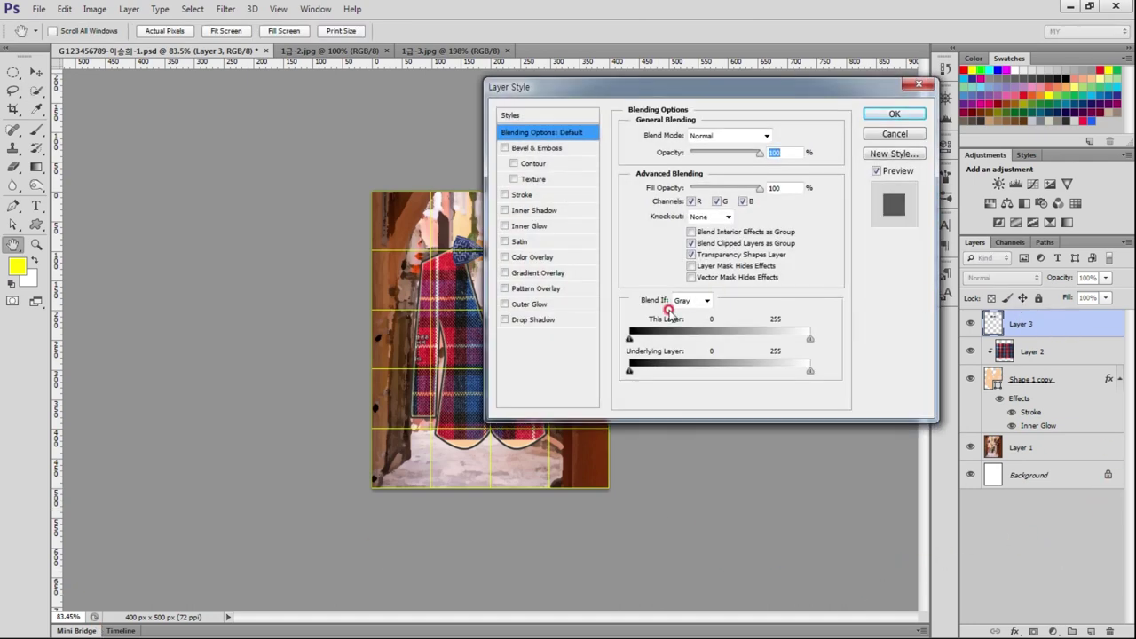
left_click(553, 308)
left_click(890, 113)
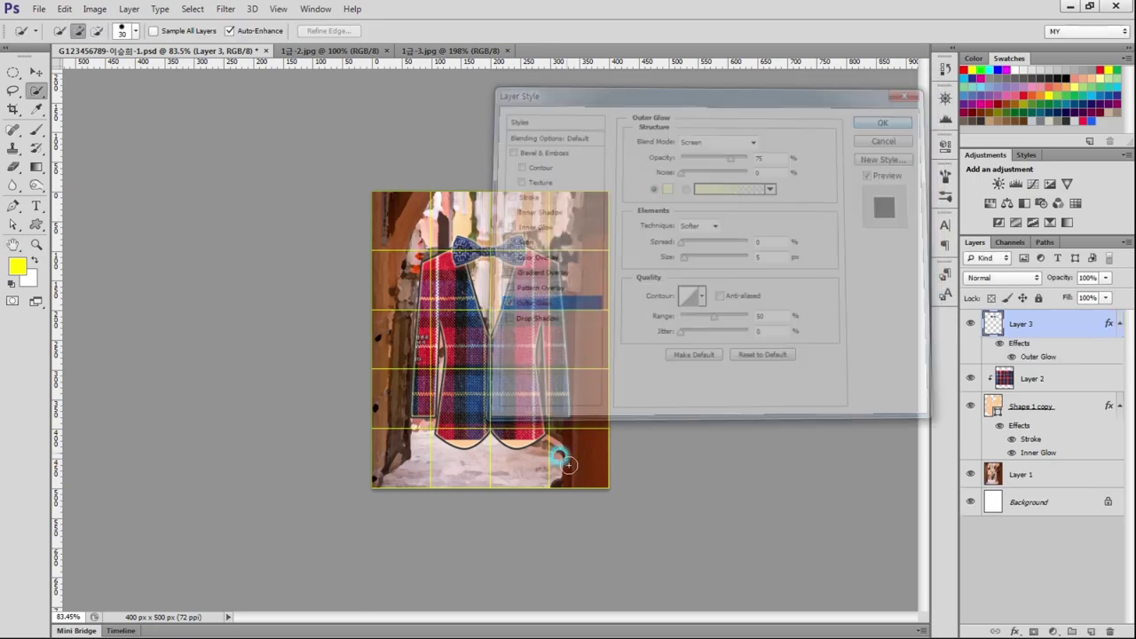
key("alt+Tab")
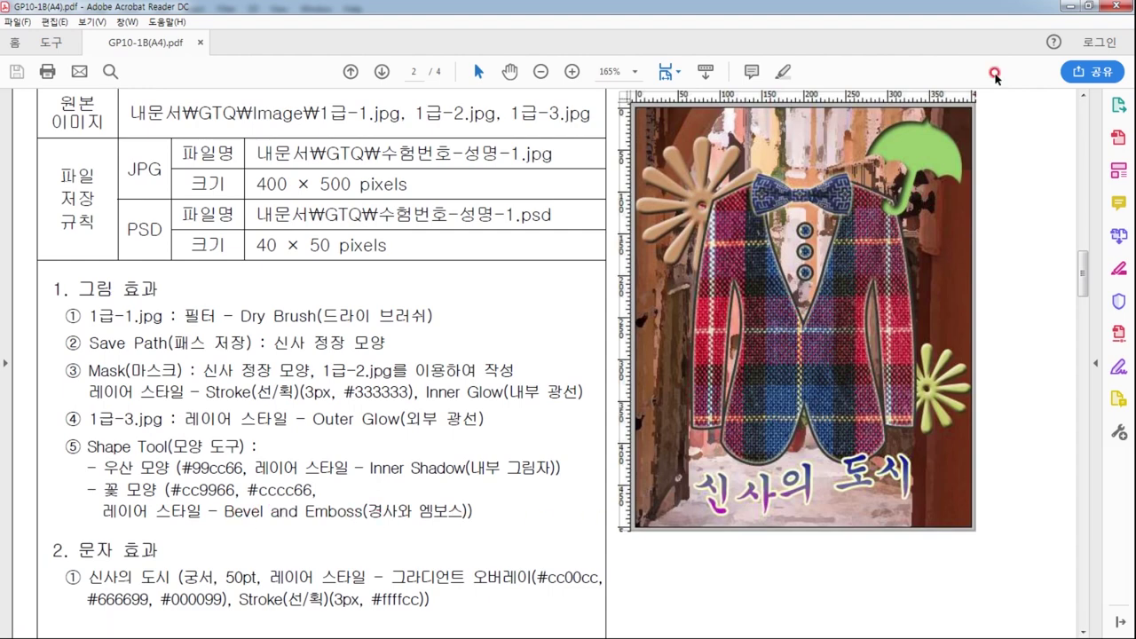
left_click(1063, 11)
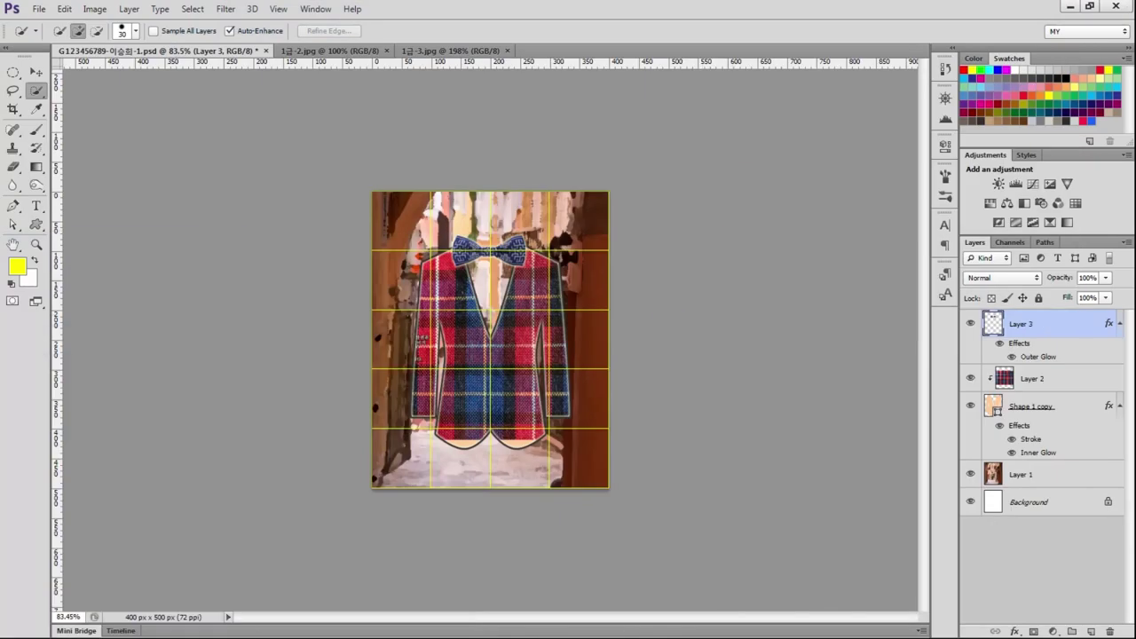
Step: Pick the umbrella from the Custom Shape picker's shape list
left_click(36, 224)
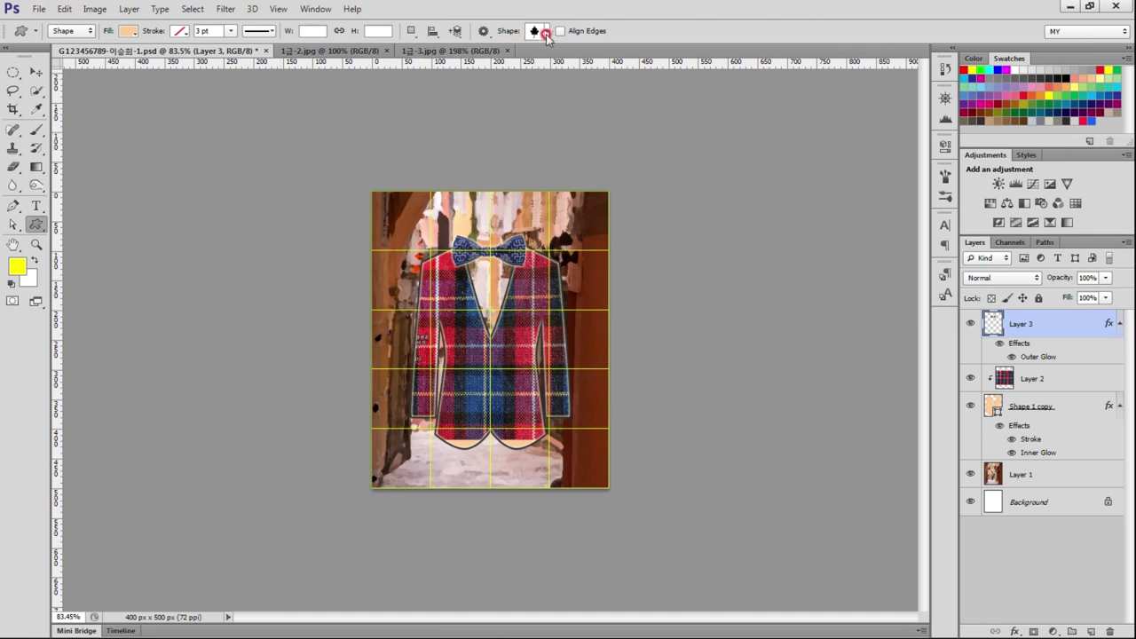
left_click(550, 31)
mouse_move(775, 257)
left_mouse_down()
mouse_move(785, 82)
mouse_move(772, 127)
mouse_move(780, 425)
mouse_move(778, 206)
left_mouse_up()
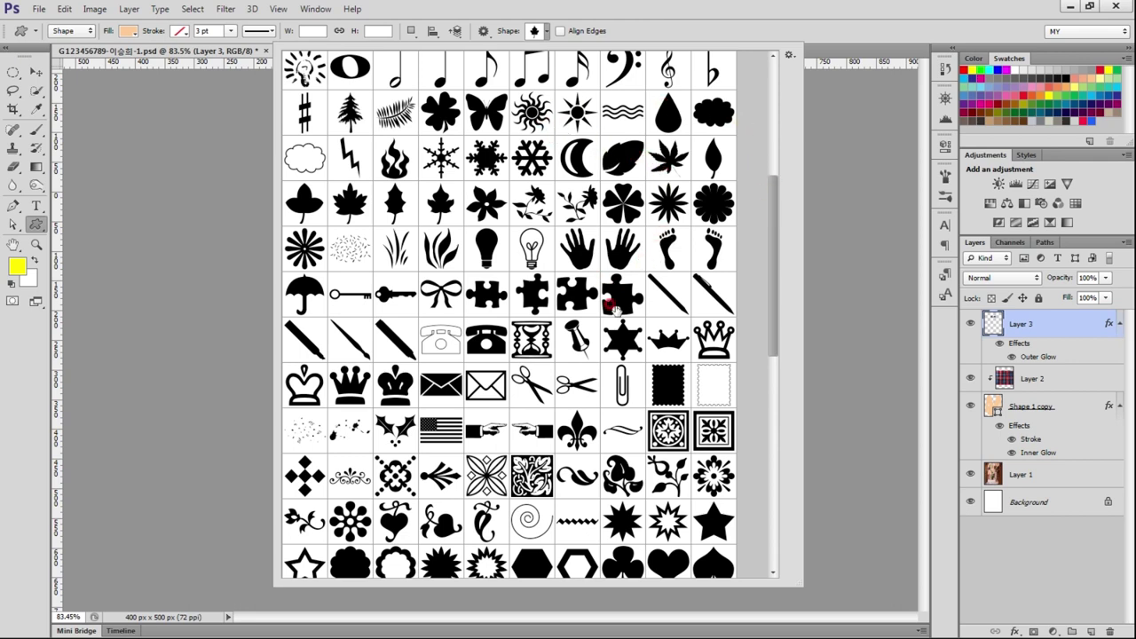
left_click_drag(771, 325, 779, 276)
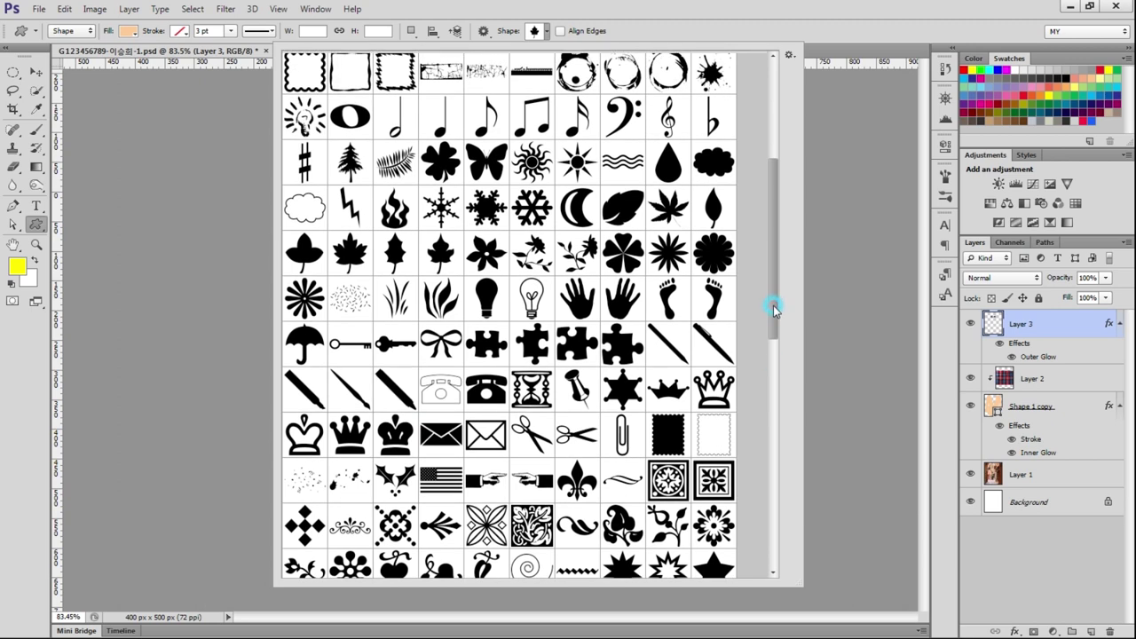
left_click_drag(779, 276, 793, 195)
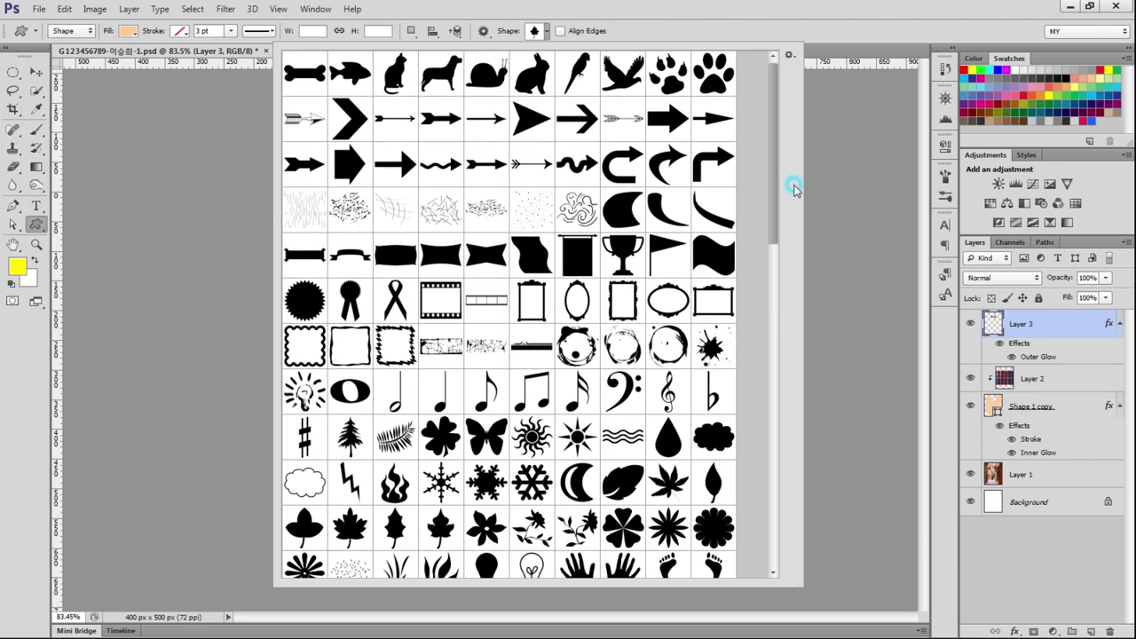
left_click_drag(794, 189, 777, 303)
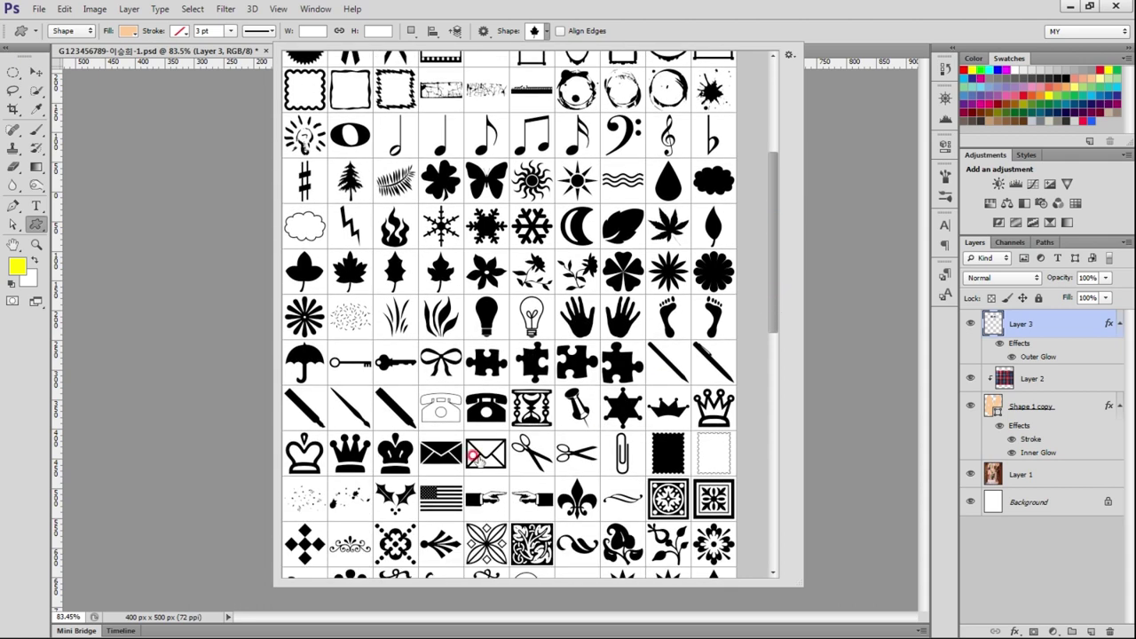
left_click(312, 371)
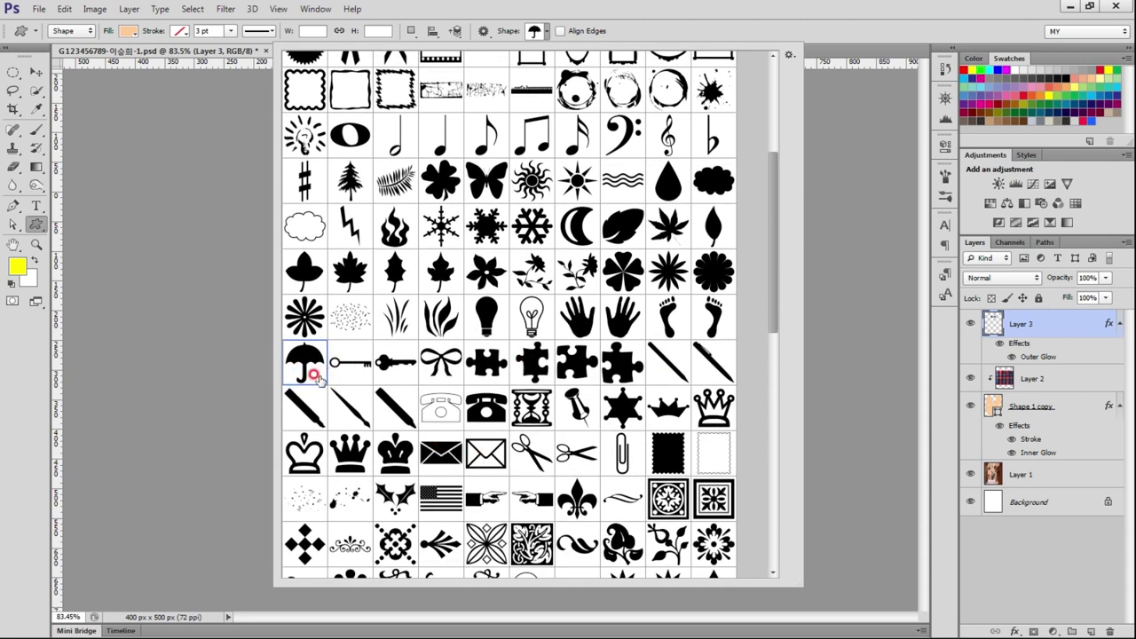
double_click(305, 374)
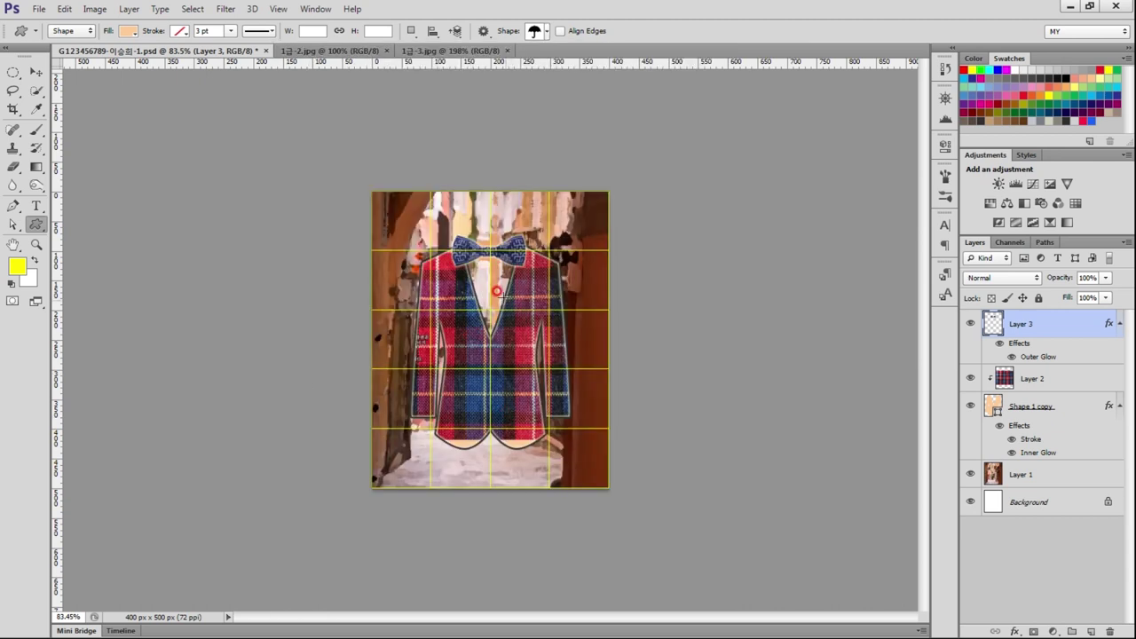
Step: Draw the umbrella at the jacket's top right, rotated about 11.7° and scaled to ~105%
left_click_drag(535, 199, 599, 266)
key("ctrl+t")
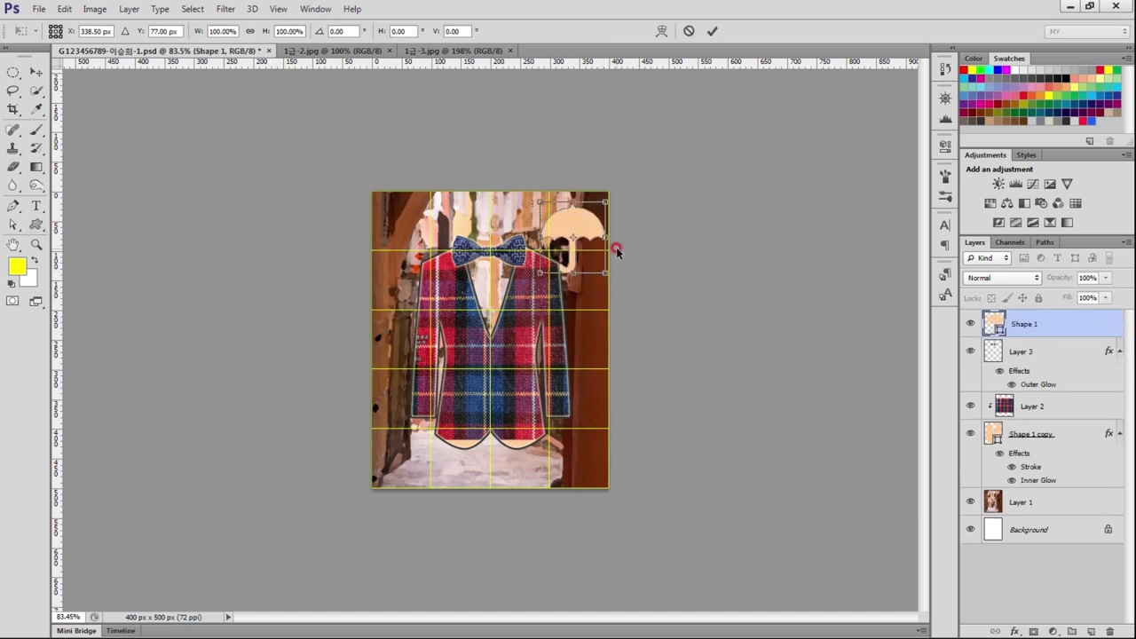
left_click_drag(612, 277, 605, 286)
left_click_drag(575, 227, 594, 234)
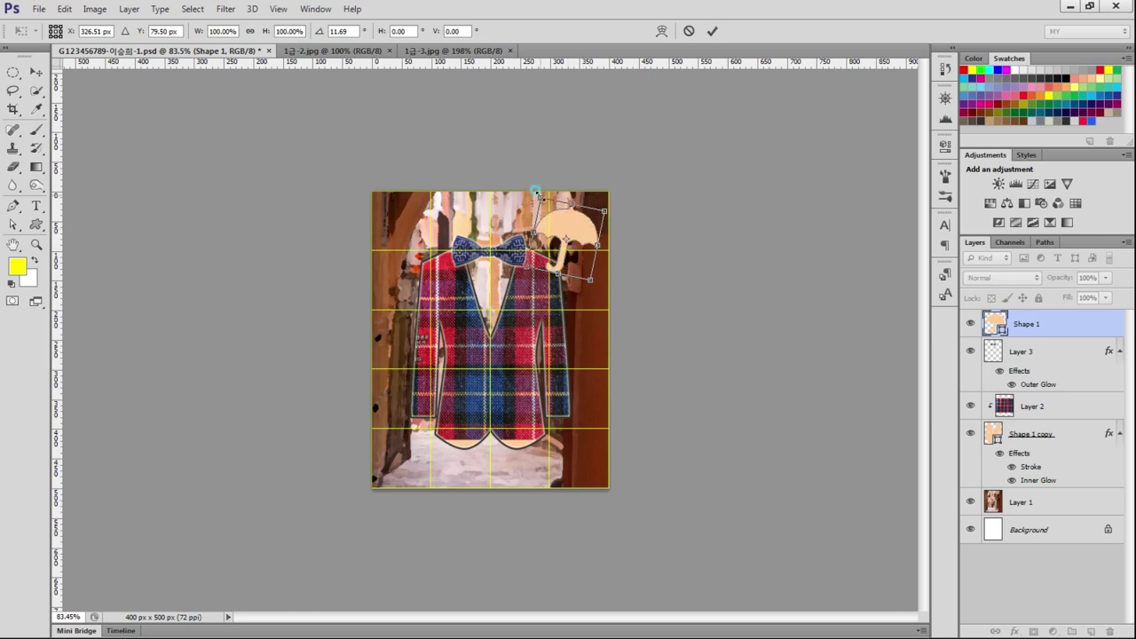
left_click_drag(535, 191, 534, 183)
key("Return")
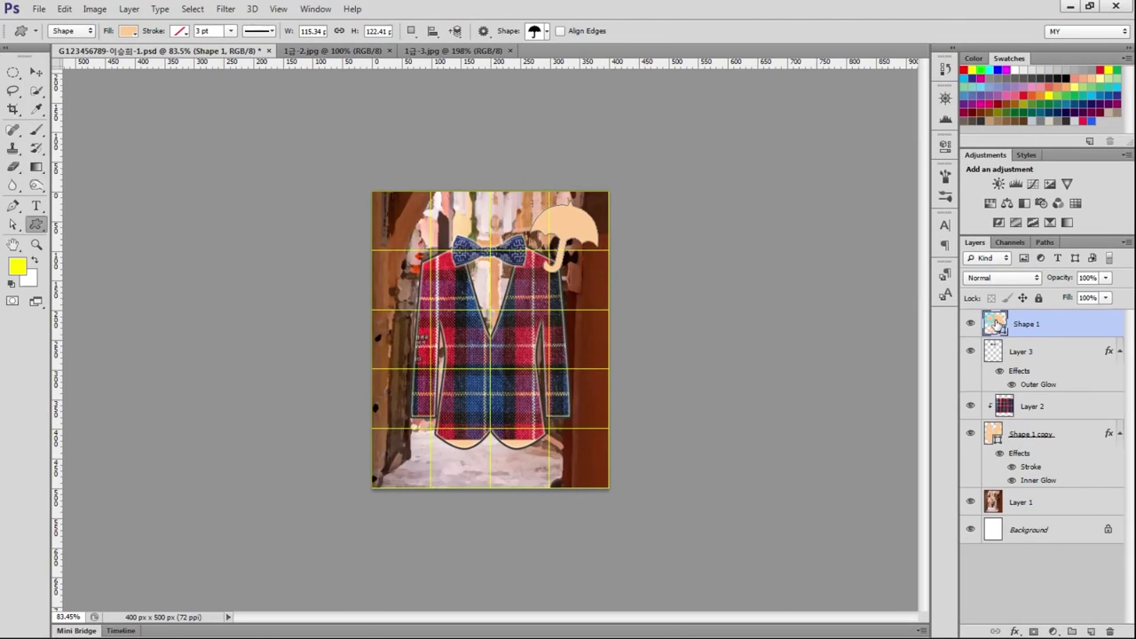
Step: Change the umbrella's Shape 1 fill to light green #99cc66
double_click(995, 325)
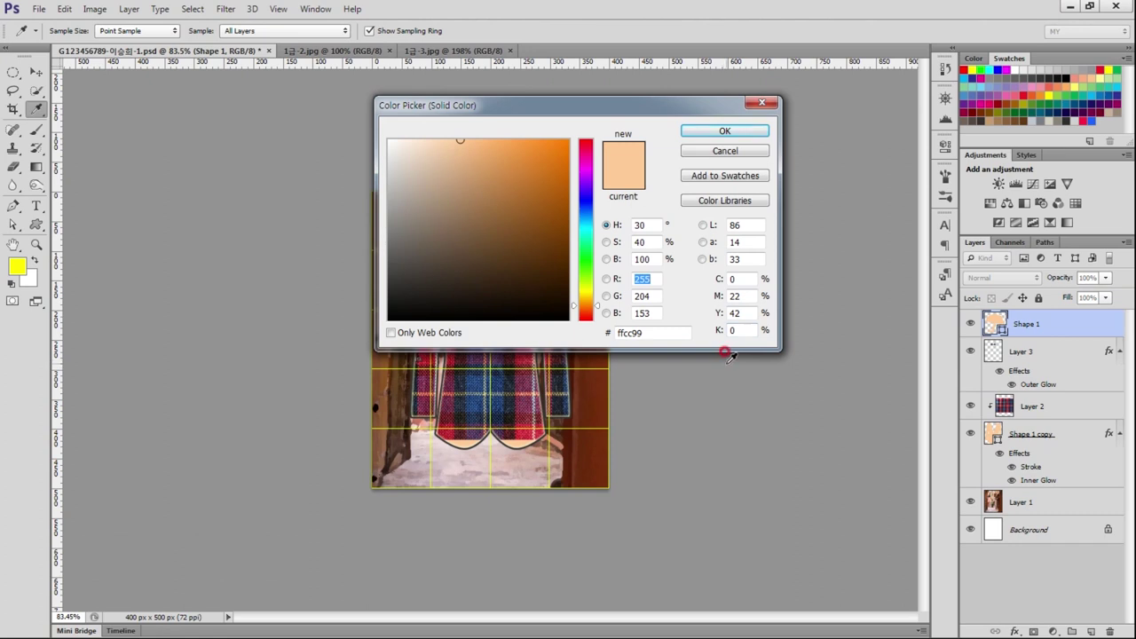
left_click(648, 332)
double_click(630, 332)
type("99")
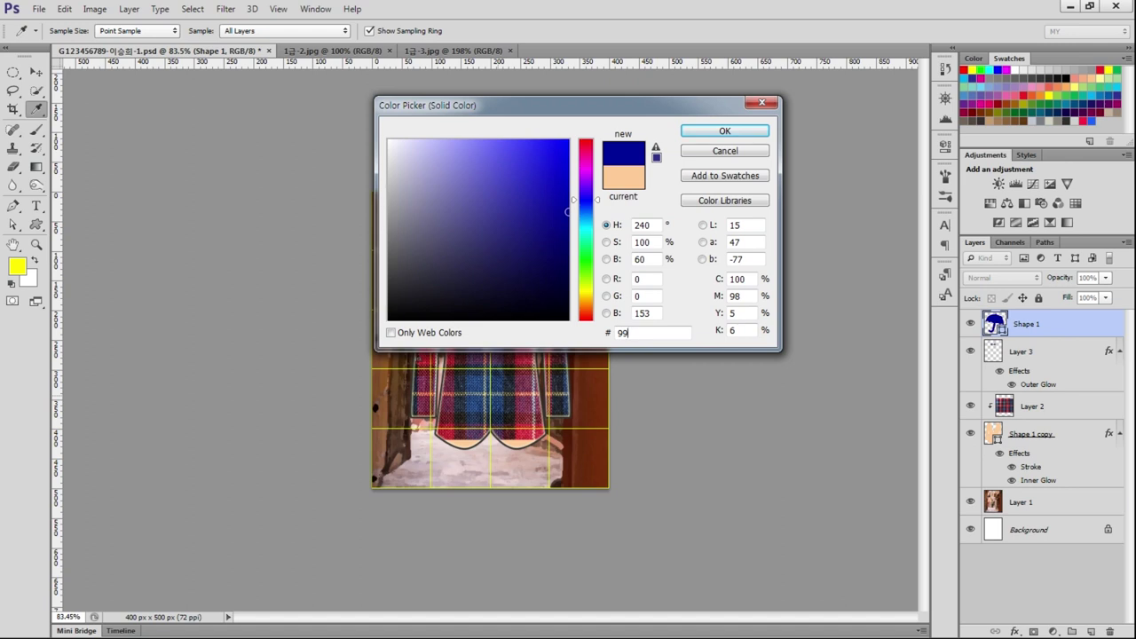
type("cc66")
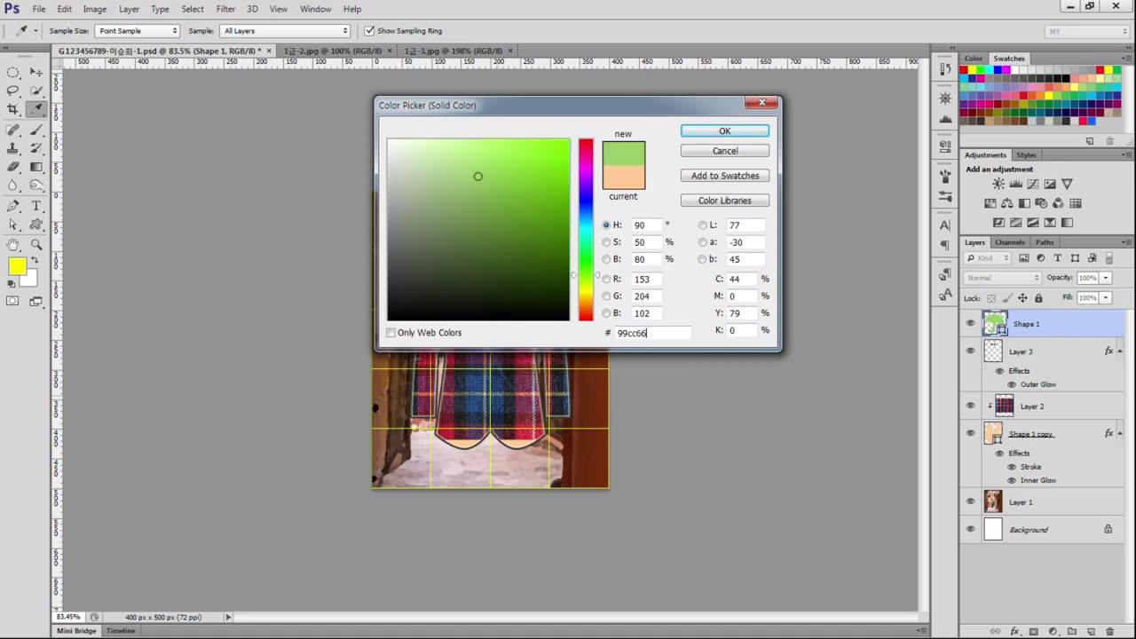
key("Return")
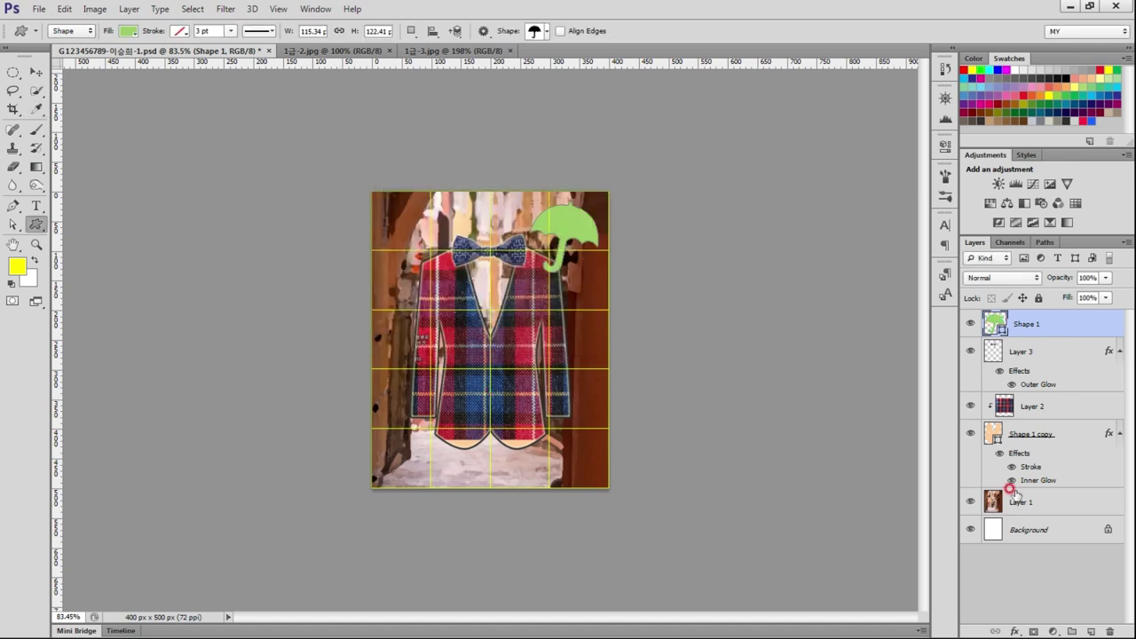
double_click(1069, 326)
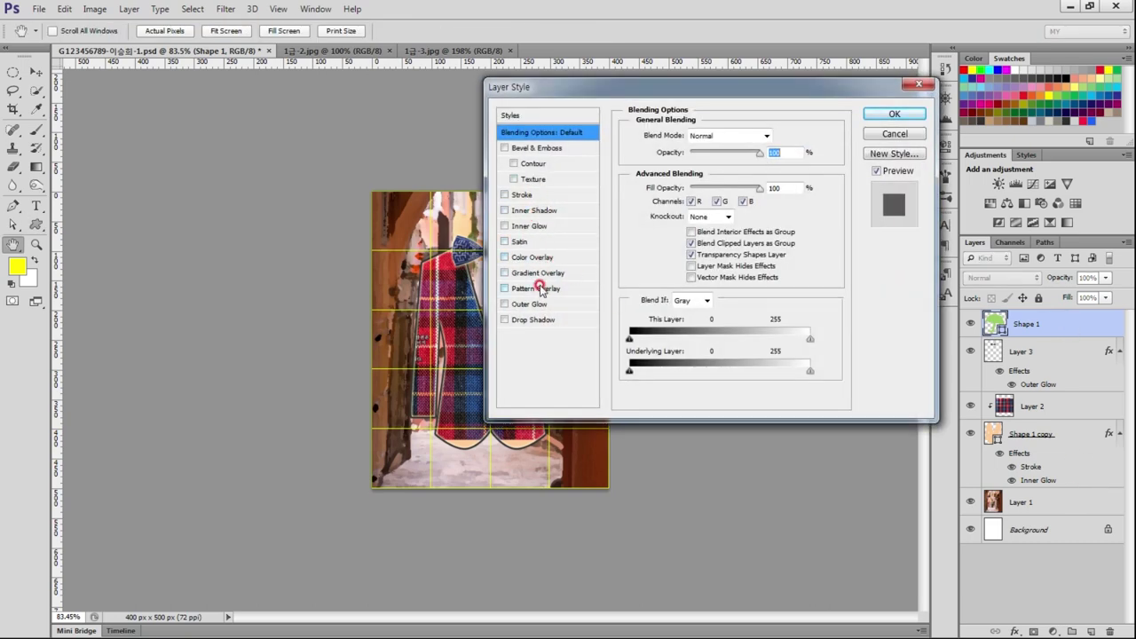
Step: Apply a Bevel & Emboss effect to the green umbrella's Shape 1 layer
left_click(543, 147)
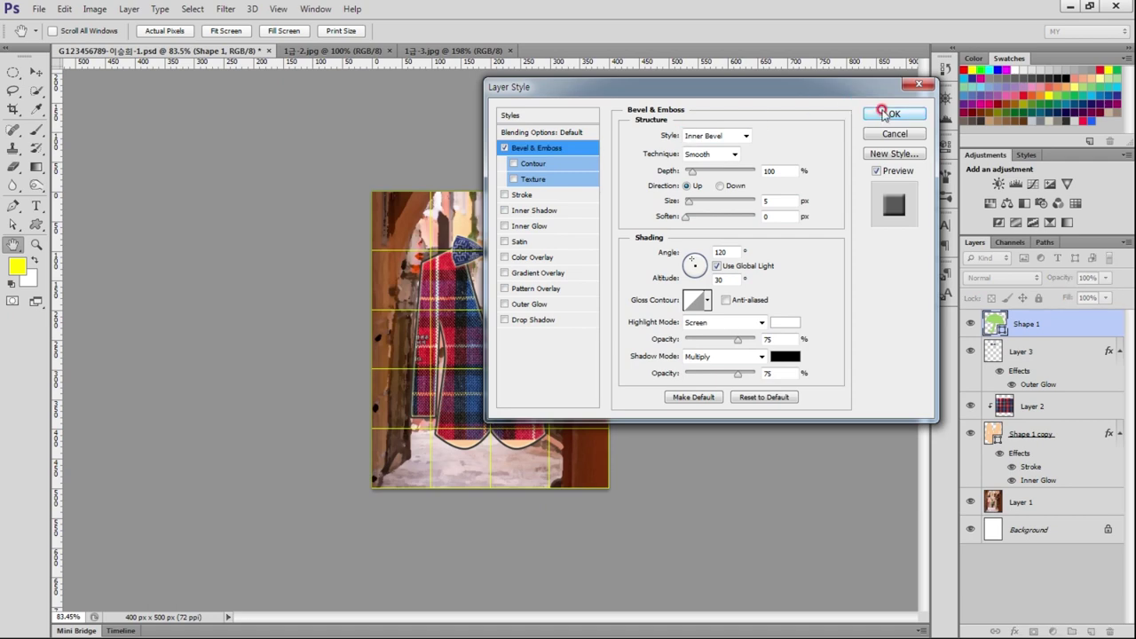
left_click(885, 113)
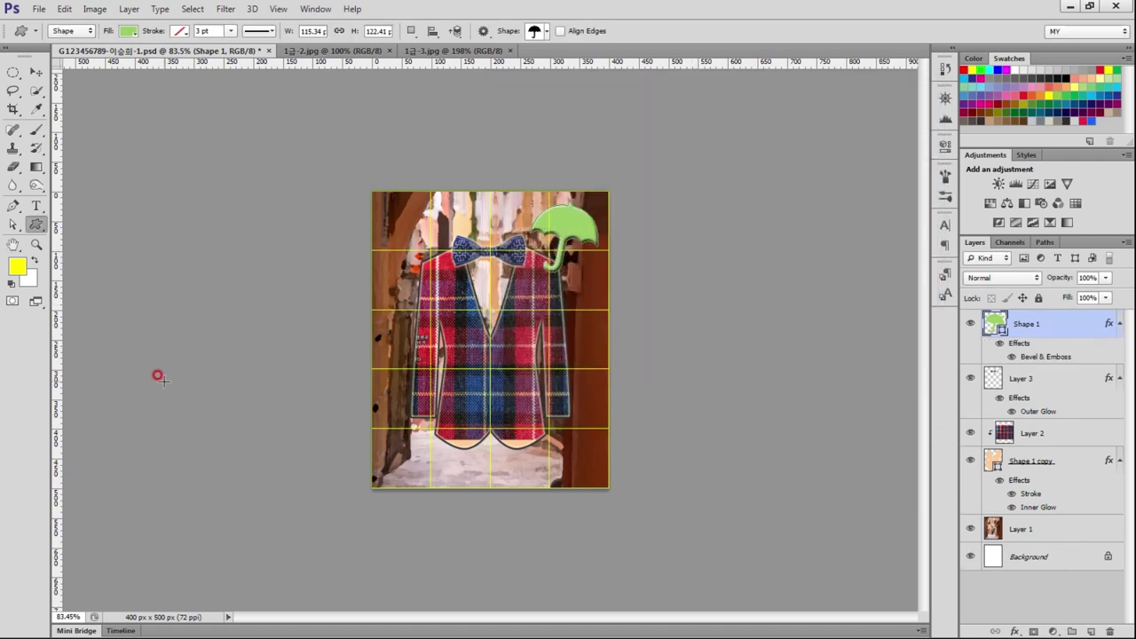
left_click(548, 32)
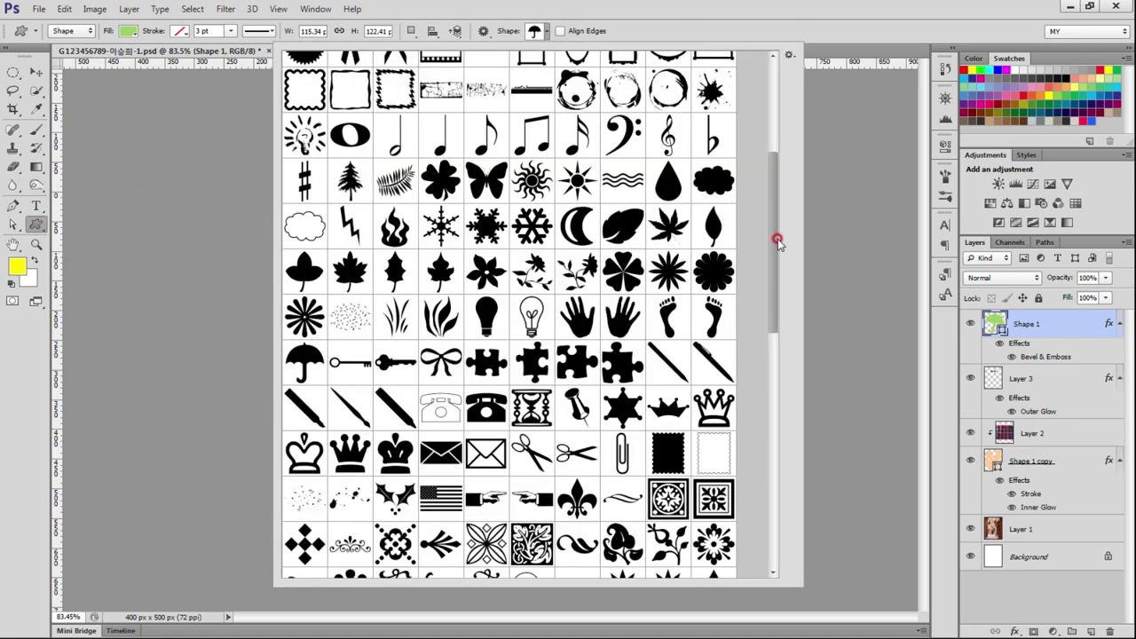
Step: Pick the round, many-petalled starburst flower from the custom shape picker
left_click_drag(773, 245, 773, 251)
left_click_drag(773, 297, 778, 356)
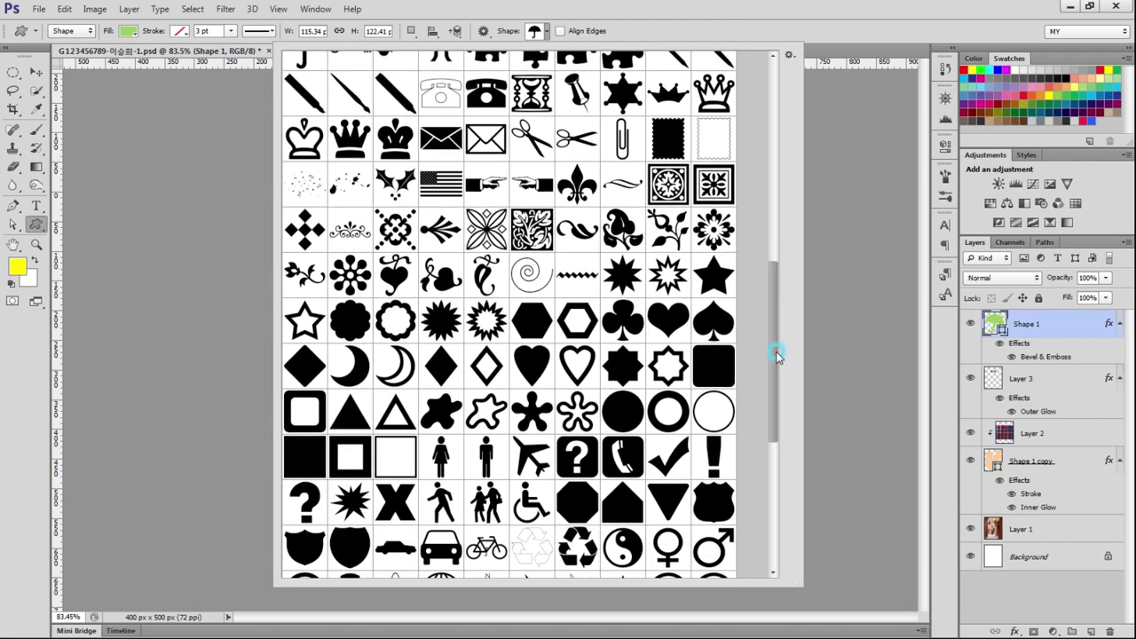
mouse_move(777, 357)
left_mouse_down()
mouse_move(778, 474)
mouse_move(784, 260)
mouse_move(769, 131)
mouse_move(770, 220)
left_mouse_up()
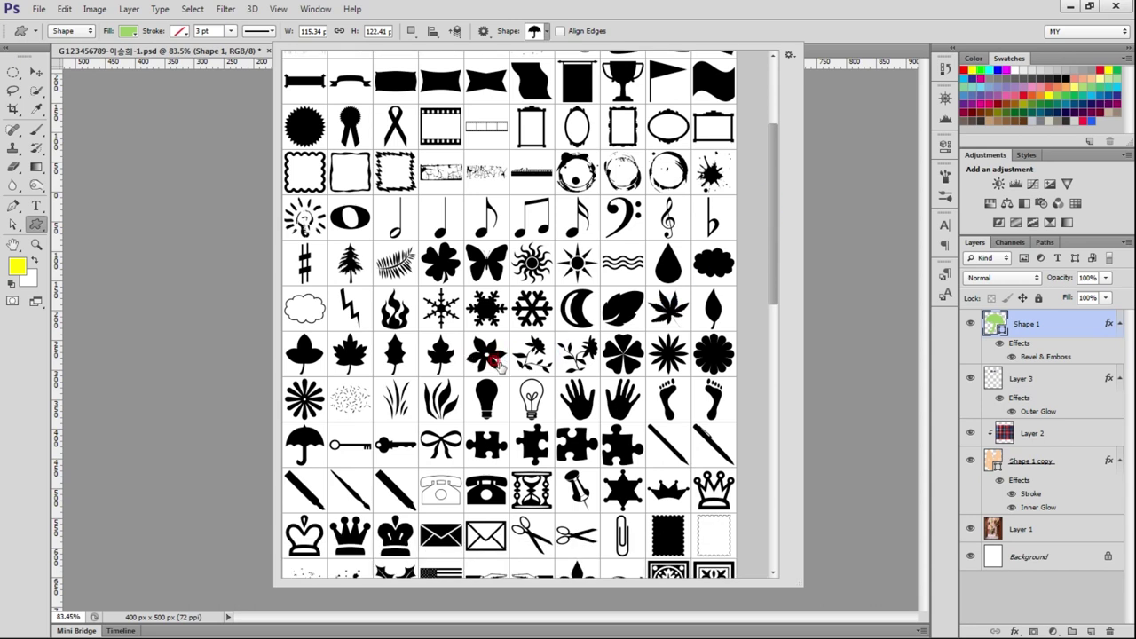
mouse_move(771, 291)
left_mouse_down()
mouse_move(779, 568)
mouse_move(783, 406)
left_mouse_up()
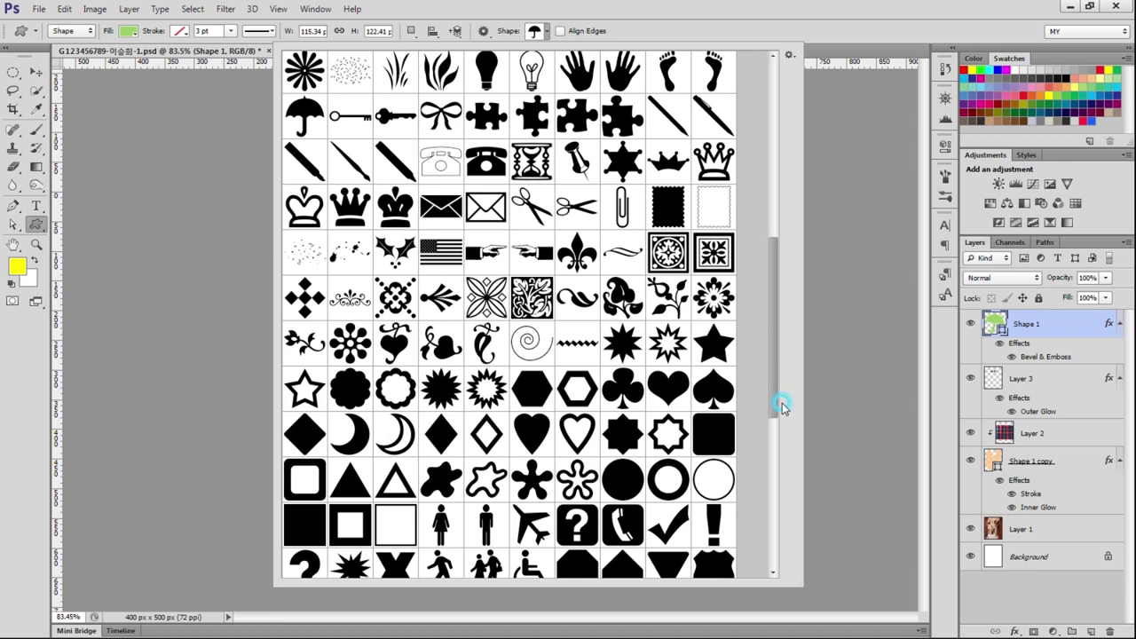
left_click_drag(782, 407, 779, 387)
left_click(310, 128)
double_click(297, 122)
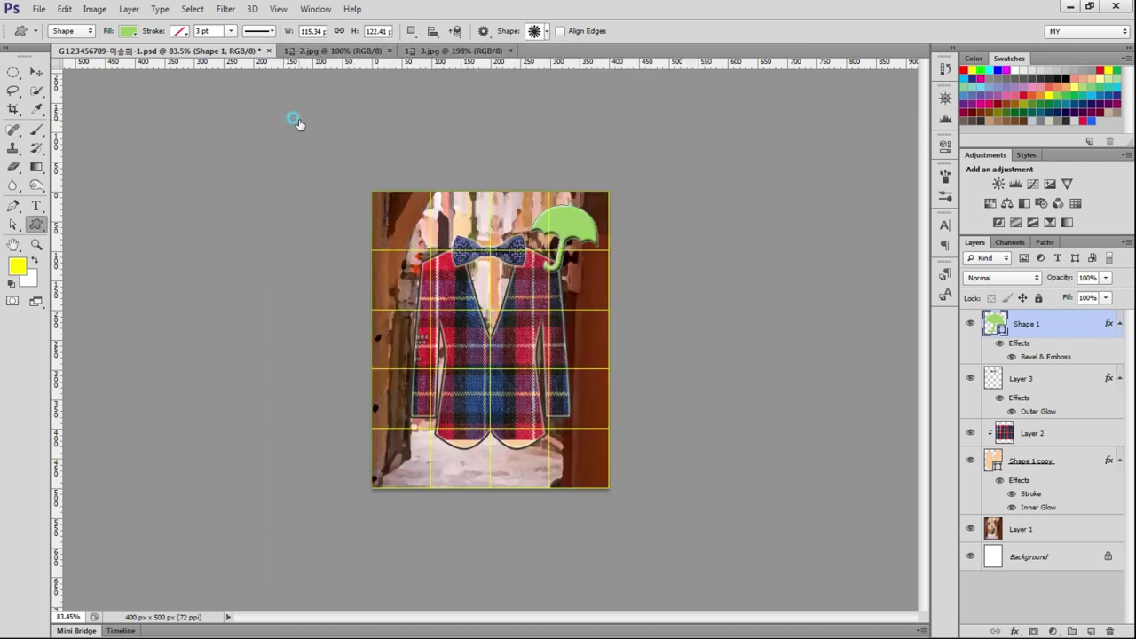
Step: Draw the flower as Shape 2 at the jacket's top left, redoing the first attempt
left_click_drag(373, 215, 469, 299)
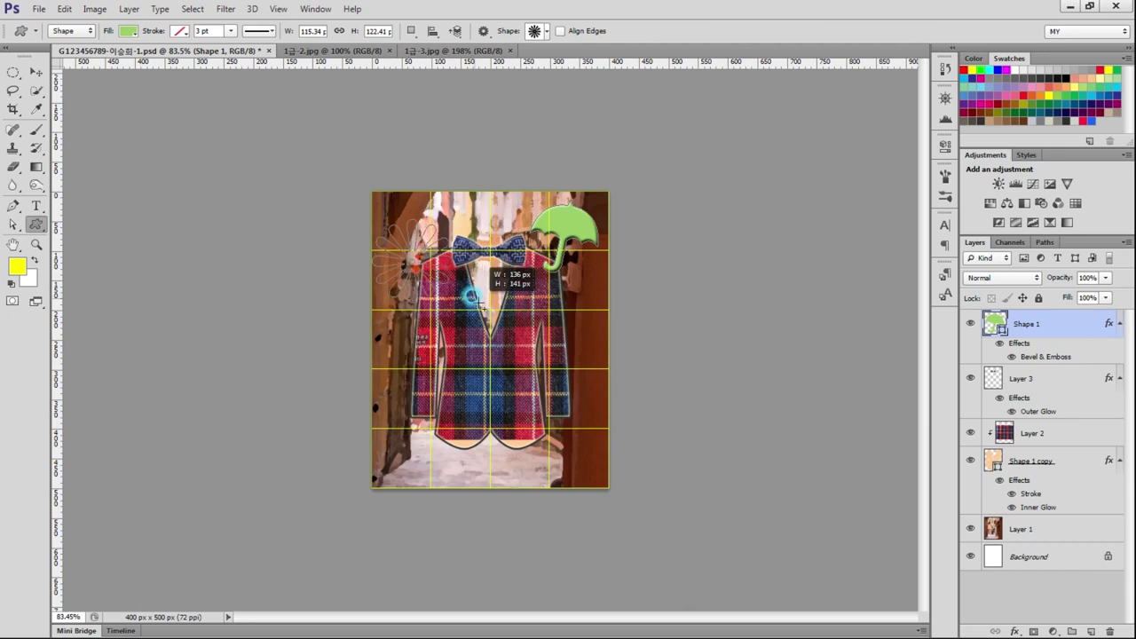
left_click_drag(470, 300, 454, 302)
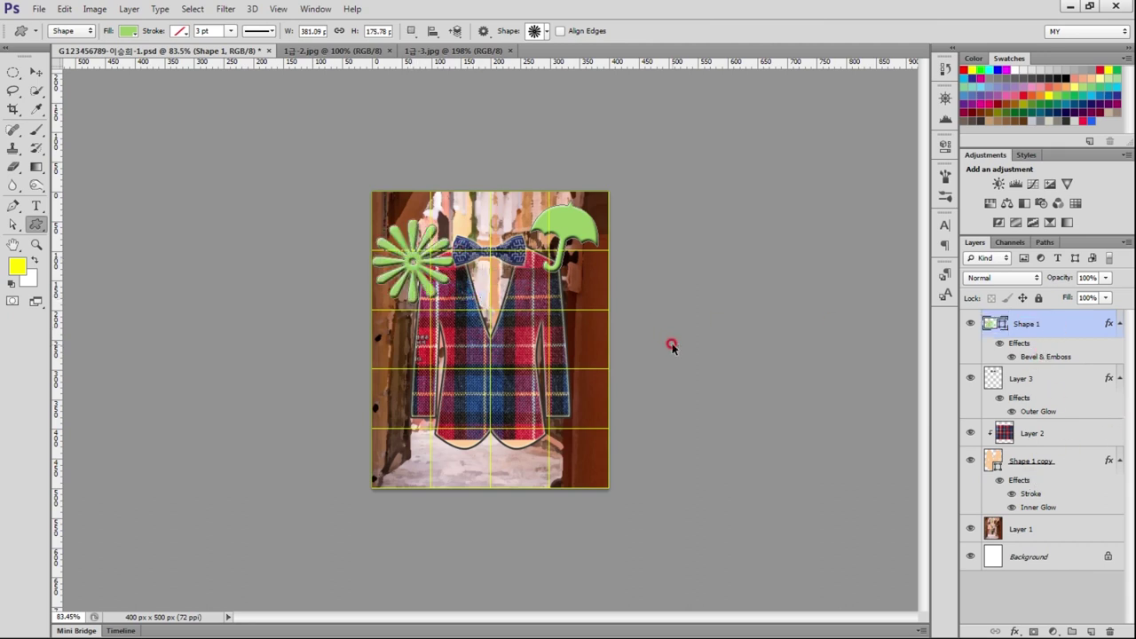
key("ctrl+z")
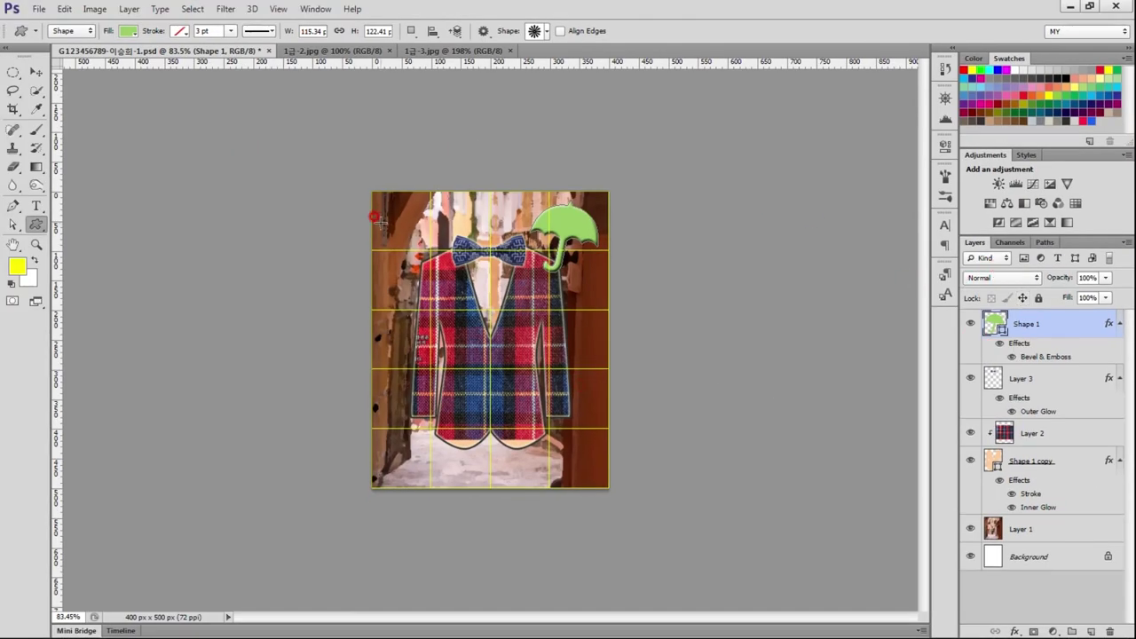
left_click_drag(379, 220, 434, 252)
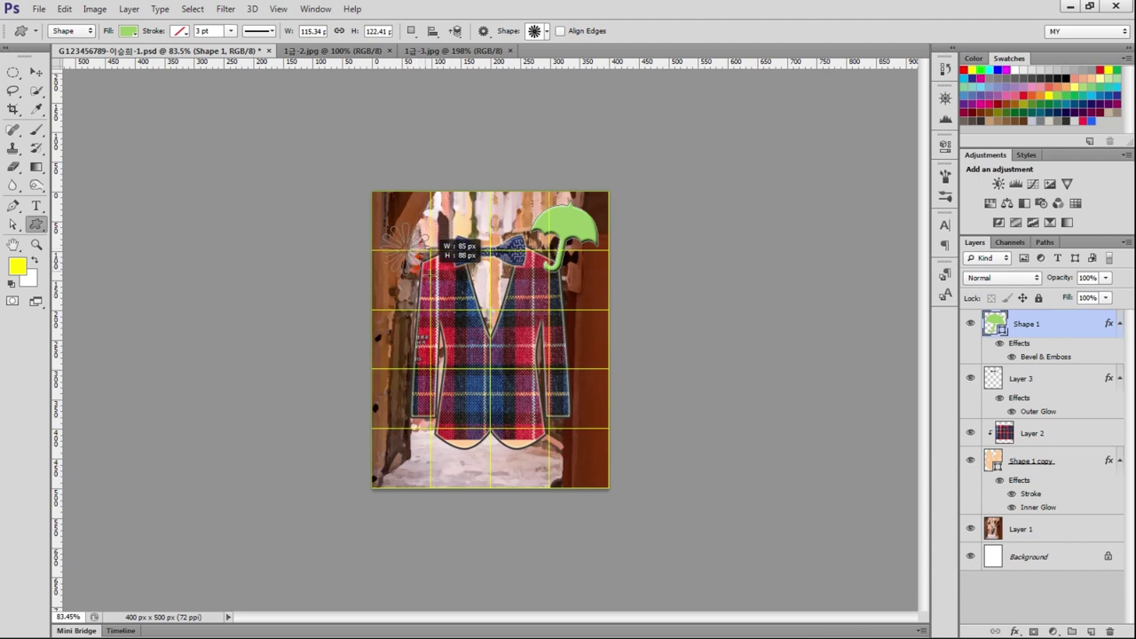
left_click_drag(432, 266, 449, 293)
left_click(494, 260)
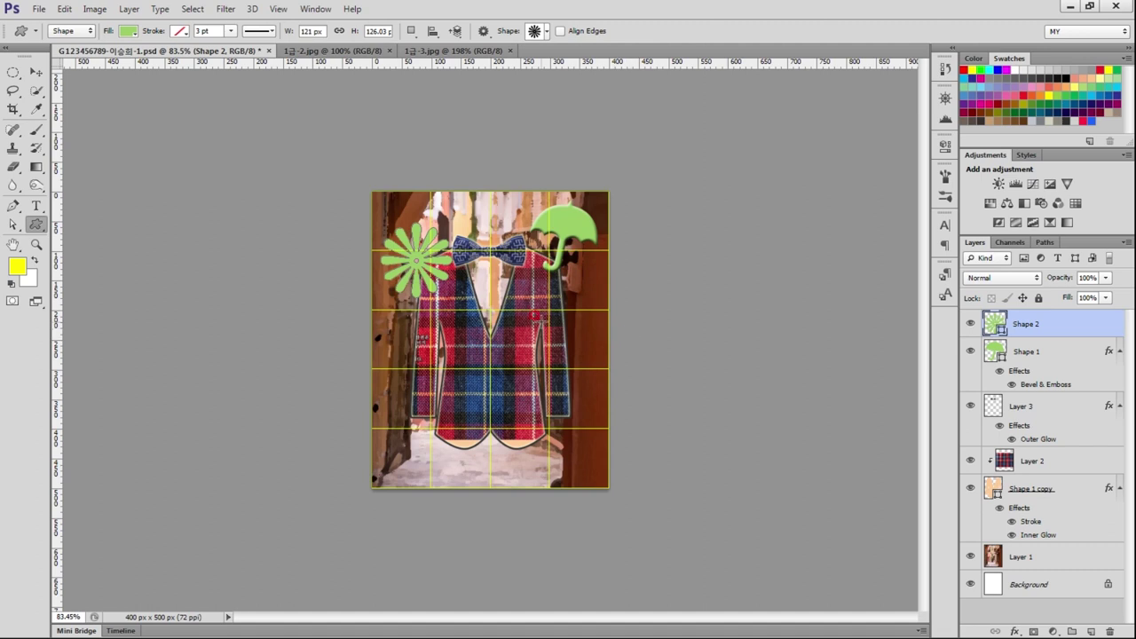
Step: Scale the flower up to about 122% and fit the image on screen
key("ctrl+t")
left_click_drag(450, 296, 426, 280)
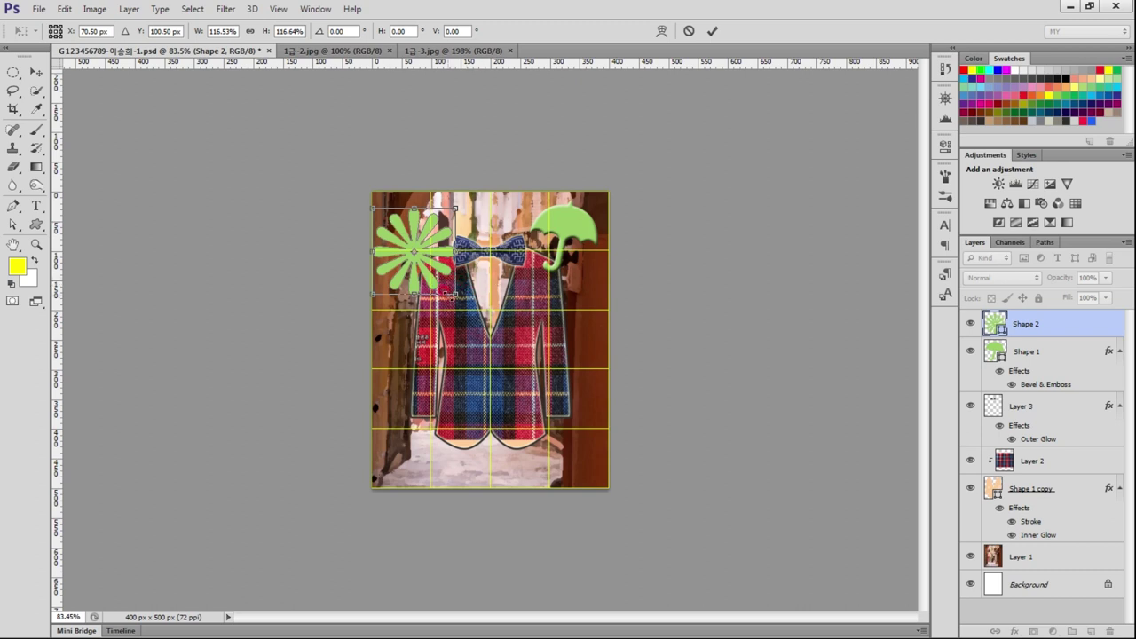
left_click_drag(453, 293, 458, 297)
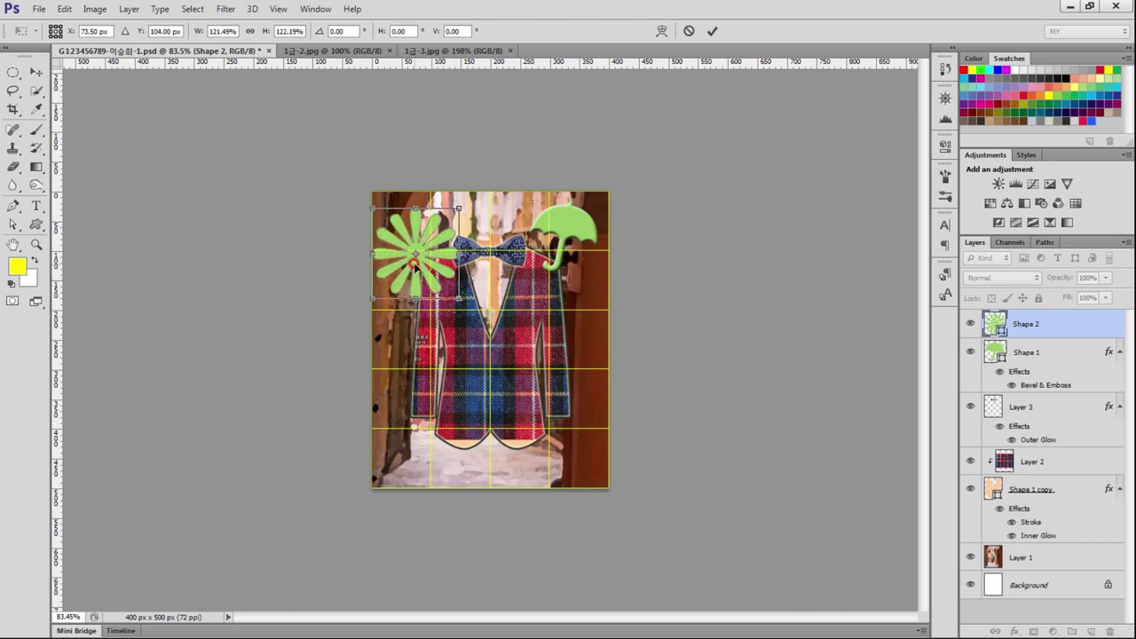
key("Return")
key("ctrl+0")
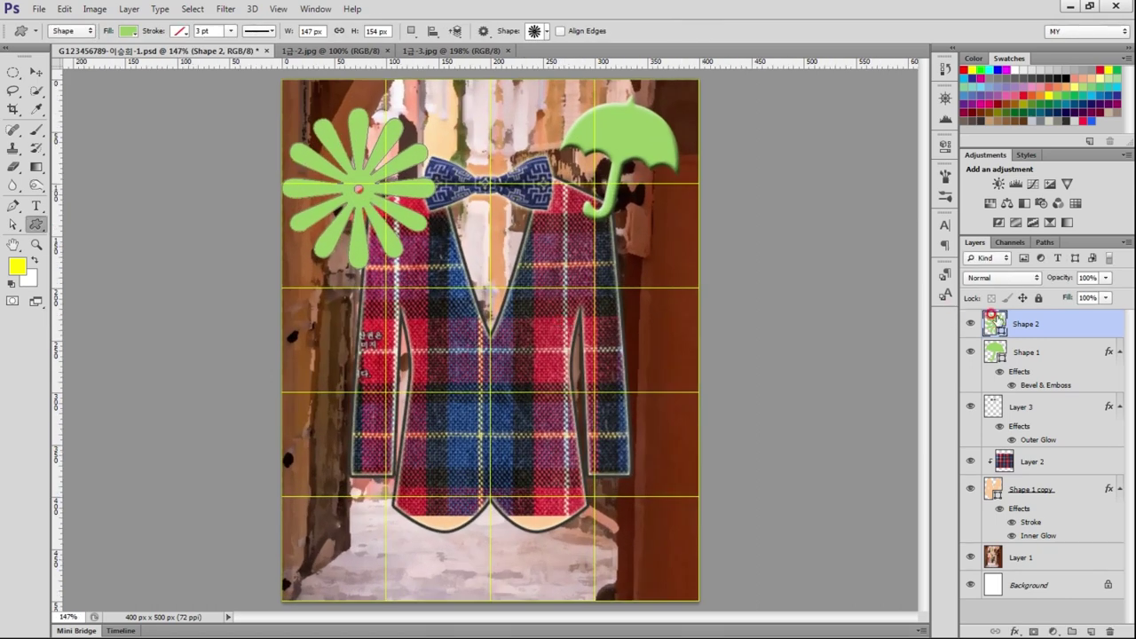
Step: Open the flower's fill colour settings
double_click(992, 321)
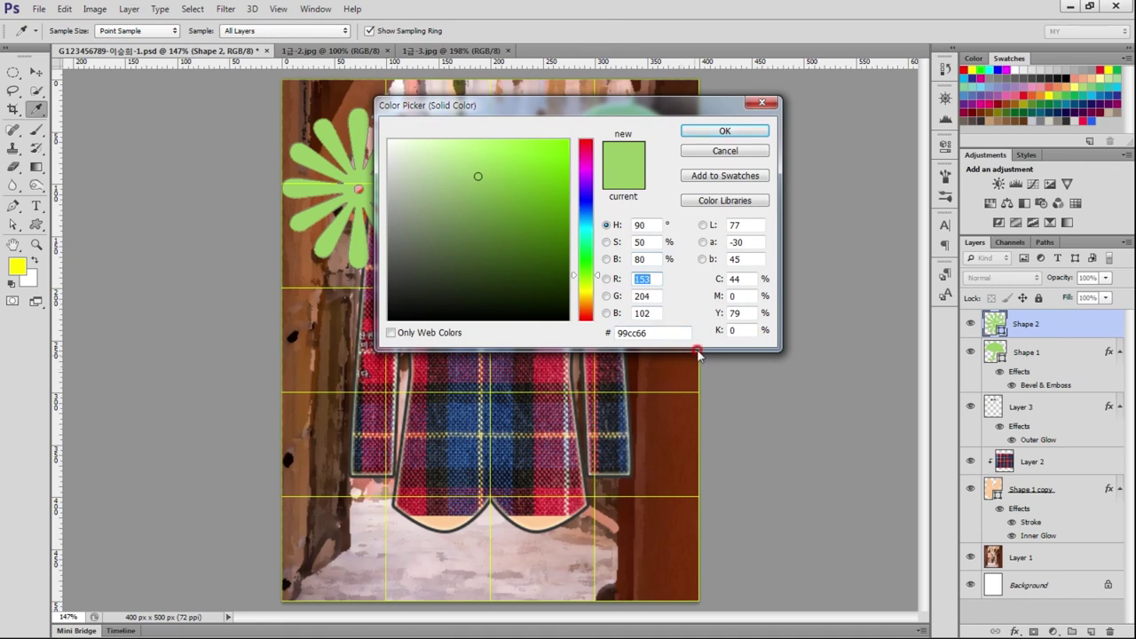
Step: Change the Shape 2 flower's fill colour to tan #cc9966
double_click(654, 333)
type("cc9966")
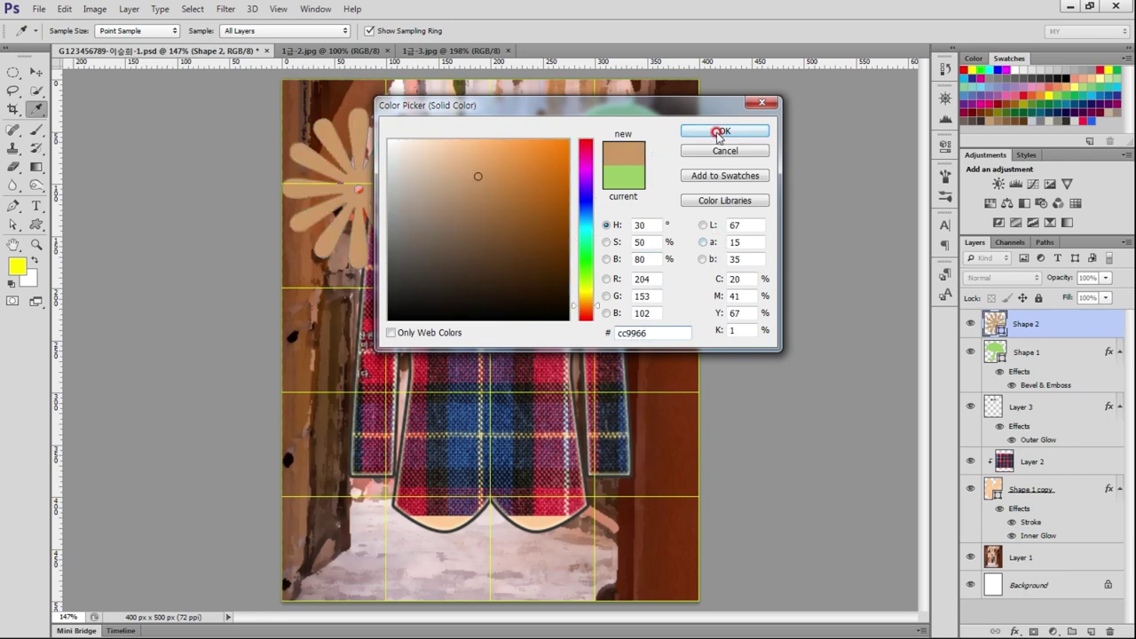
left_click(724, 130)
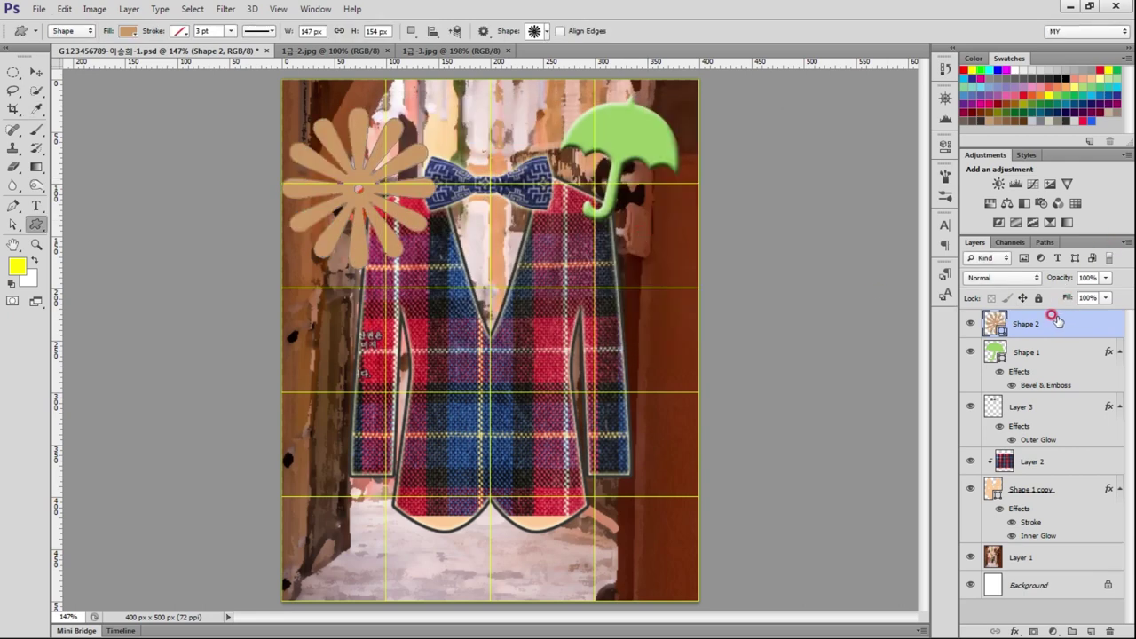
Step: Turn on Bevel & Emboss (Inner Bevel, Smooth) in Shape 2's Layer Style
right_click(1055, 320)
left_click(1080, 322)
double_click(1070, 322)
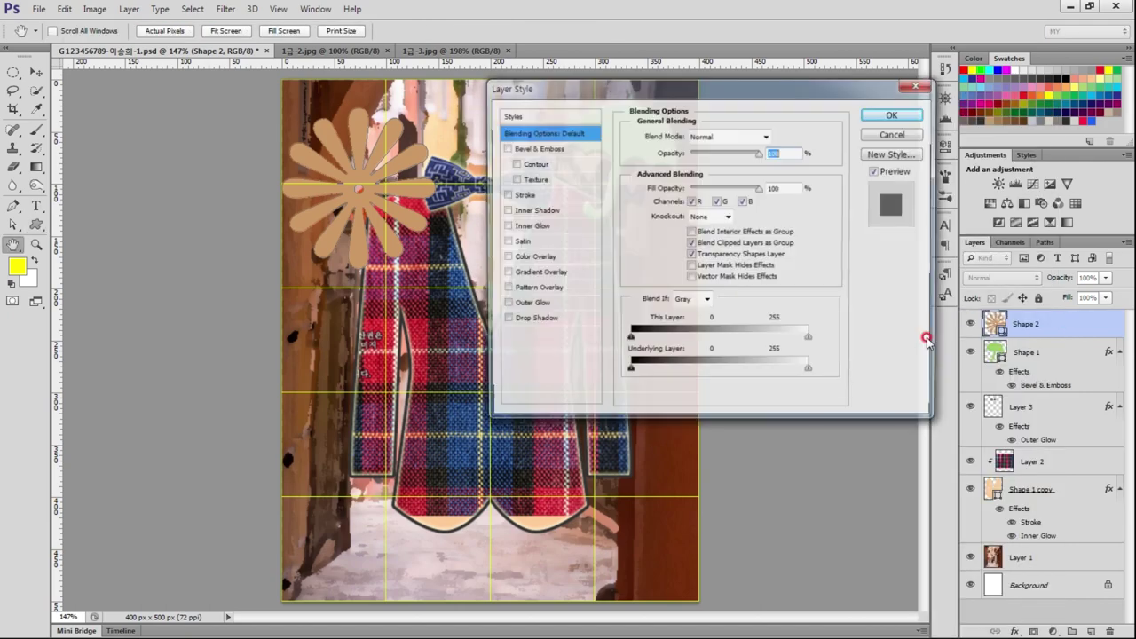
left_click(538, 148)
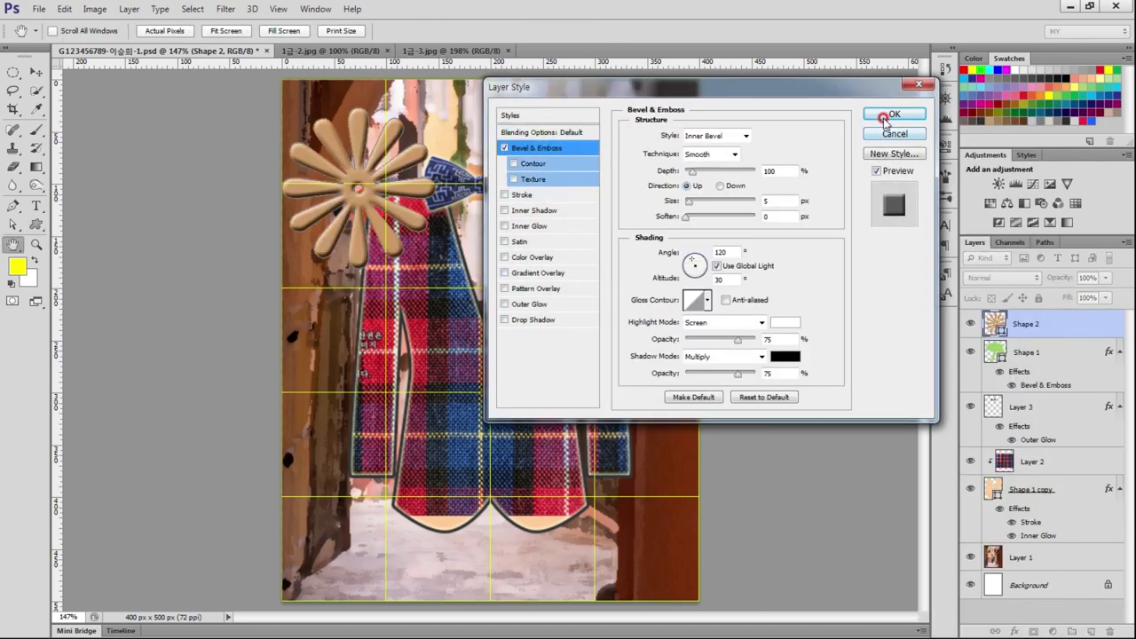
left_click(885, 116)
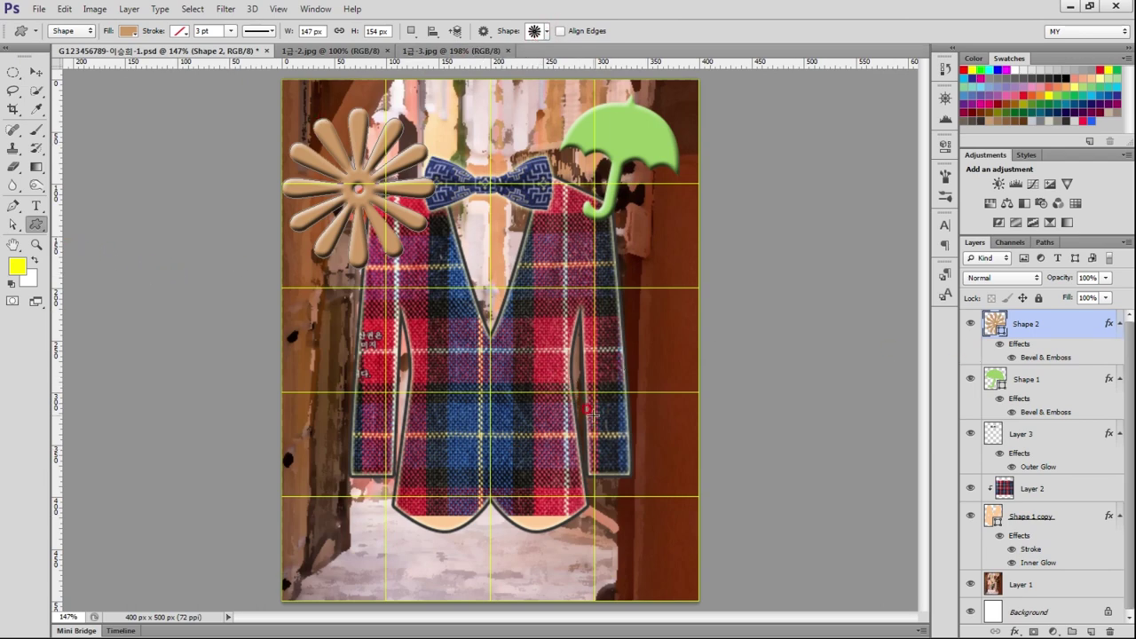
Step: Draw a second flower, Shape 3, at the jacket's lower right filled #cccc66
left_click_drag(603, 375, 698, 494)
double_click(989, 321)
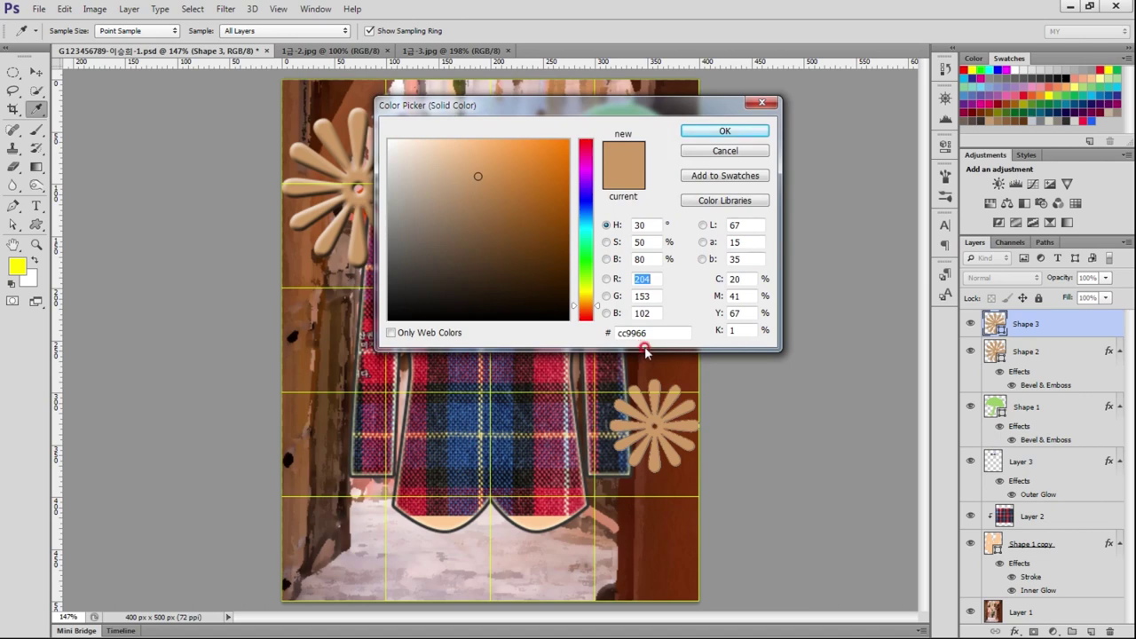
left_click(645, 332)
key("BackSpace")
key("BackSpace")
key("BackSpace")
key("BackSpace")
type("cc66")
left_click(723, 132)
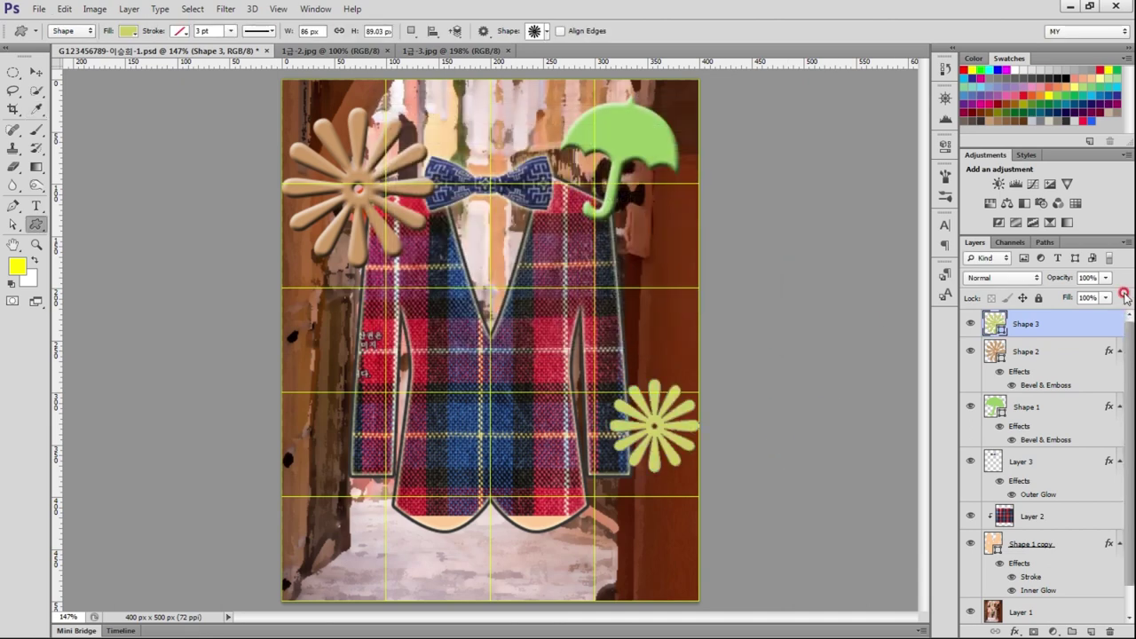
Step: Add Bevel & Emboss to Shape 3 and switch to the task sheet PDF
double_click(1065, 317)
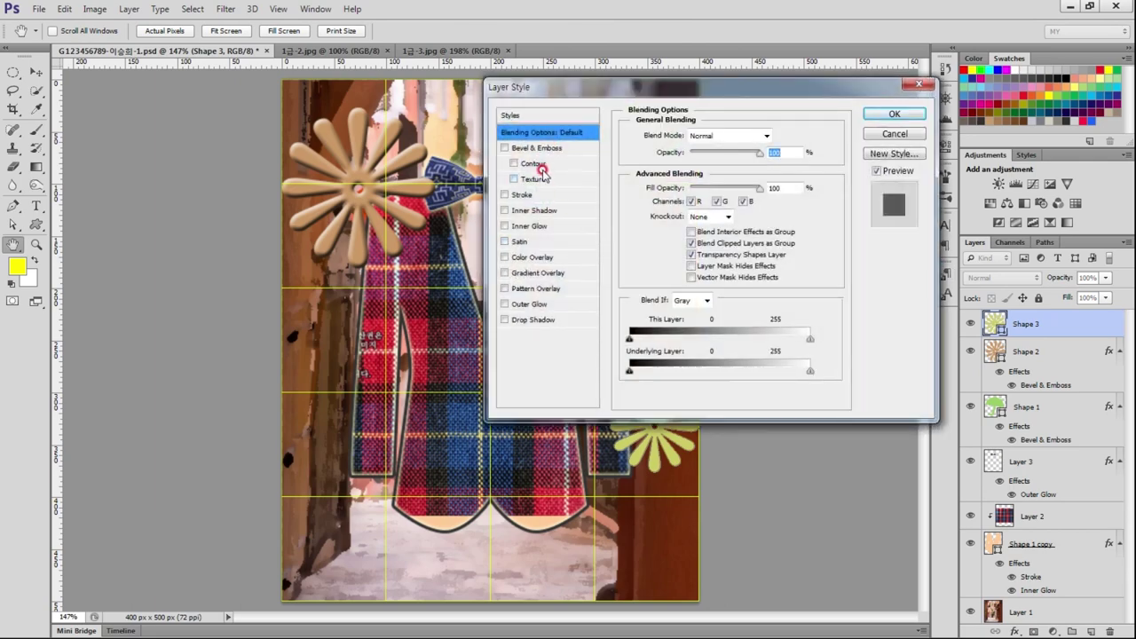
left_click(536, 148)
left_click(892, 113)
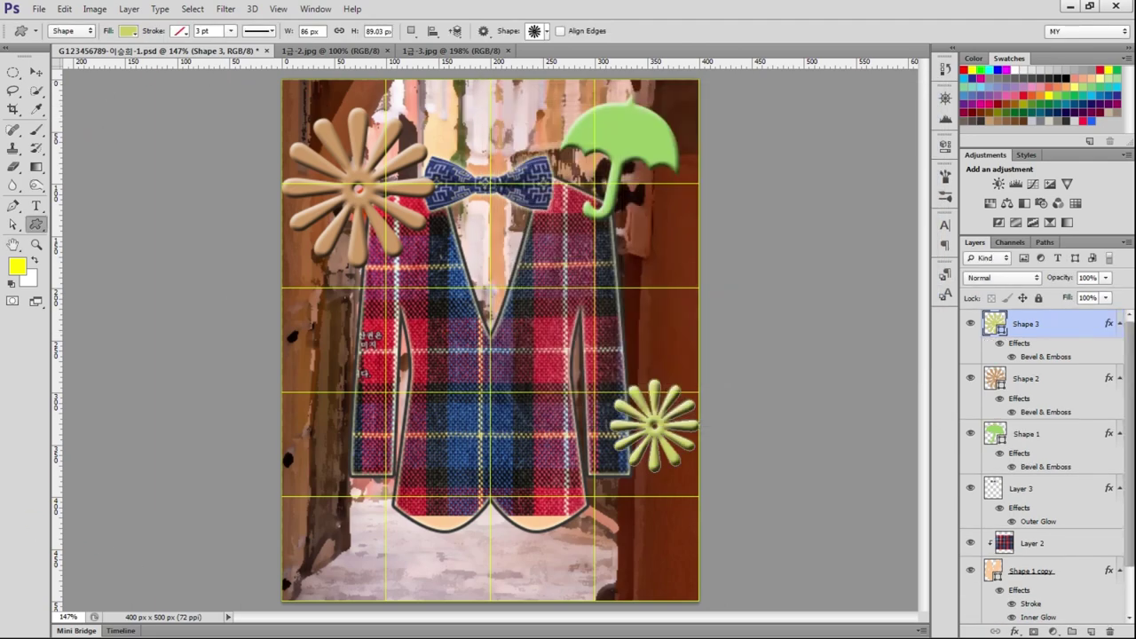
key("alt+Tab")
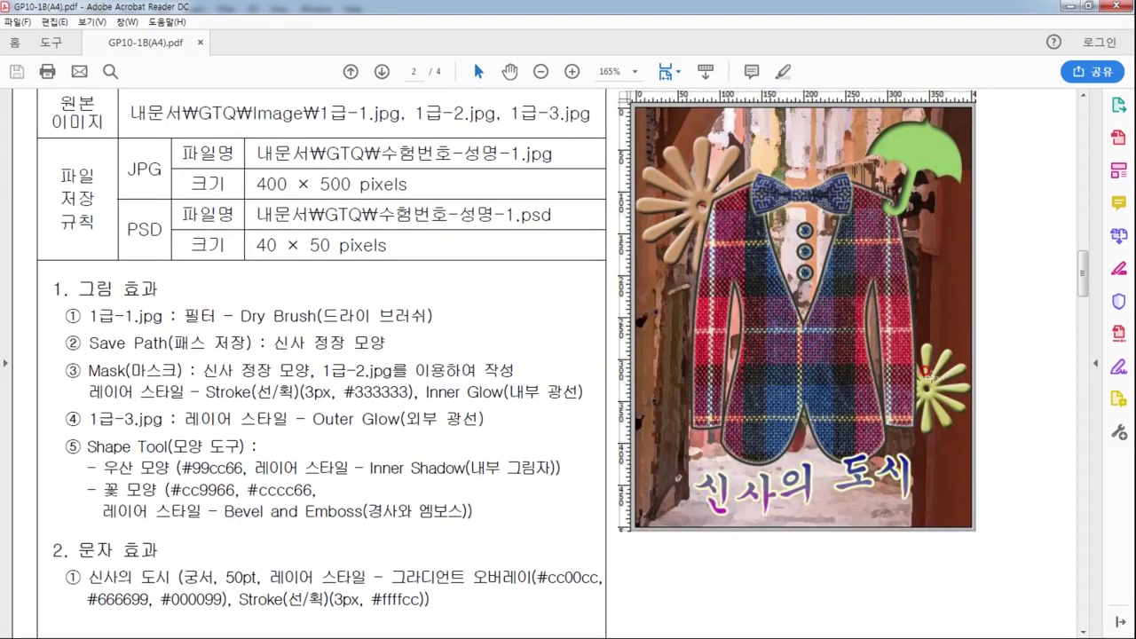
Step: Move the Shape 2 and Shape 3 flower layers beneath the jacket, just above Layer 1
left_click(1067, 4)
left_click(1036, 382, "shift")
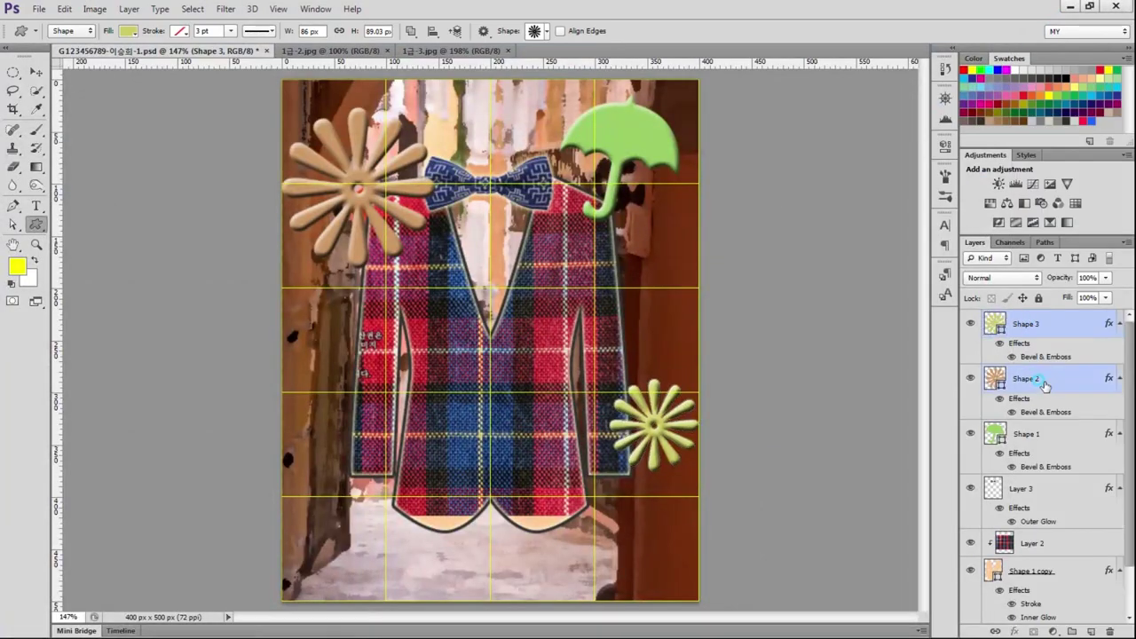
left_click_drag(1065, 359, 1048, 565)
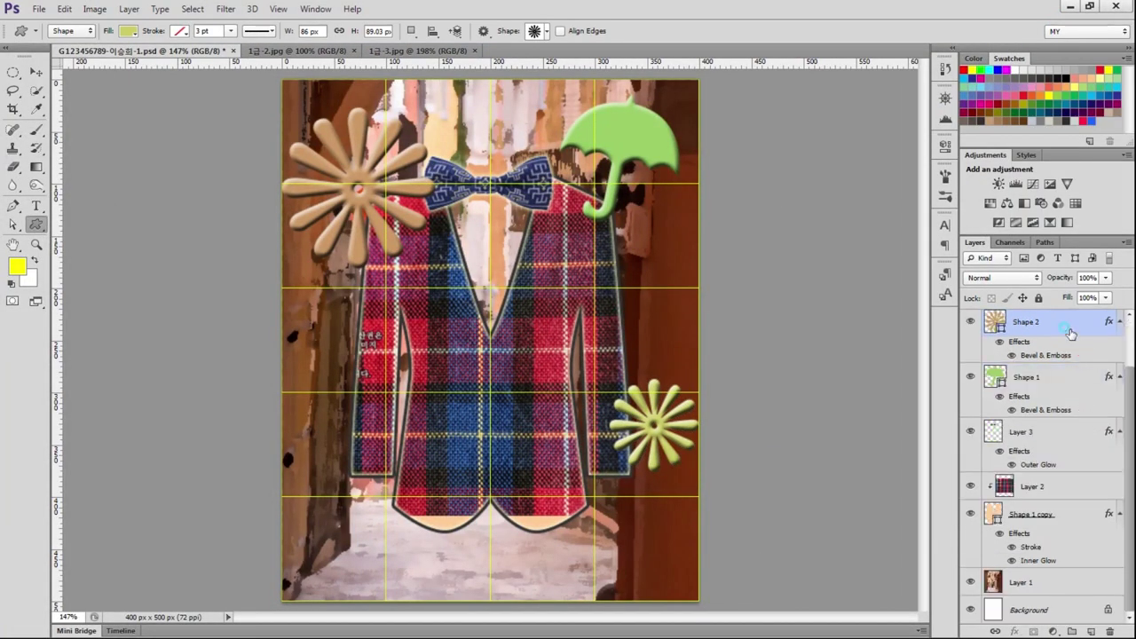
left_click_drag(1047, 565, 1034, 566)
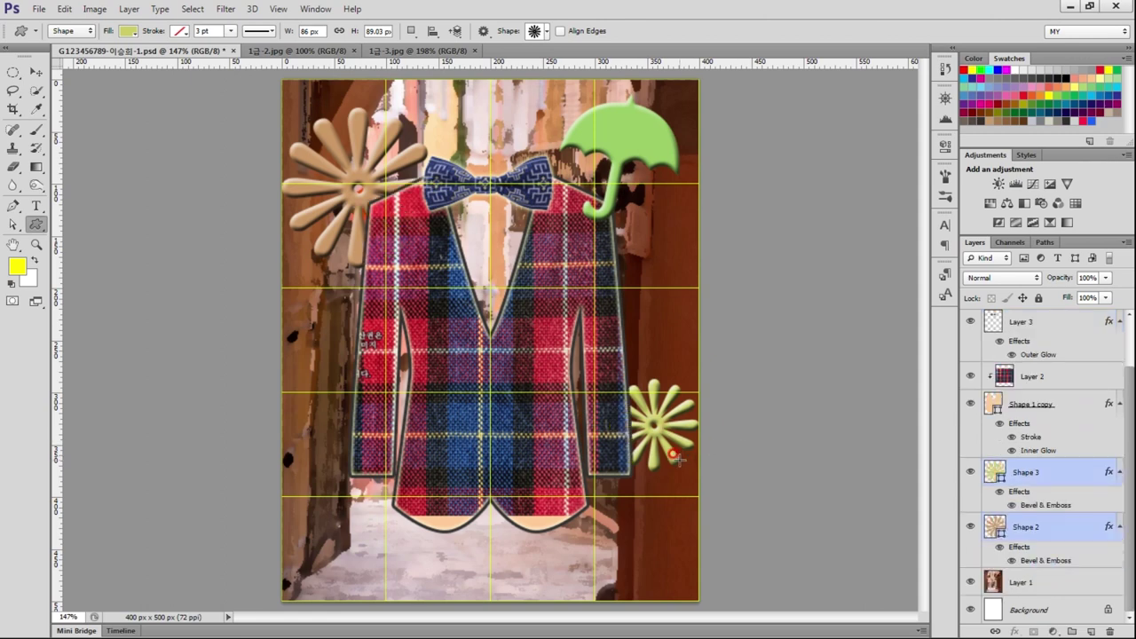
scroll(1037, 399, "up", 2)
Step: Select Shape 1, choose the Horizontal Type tool, and switch to the task sheet
left_click(1029, 325)
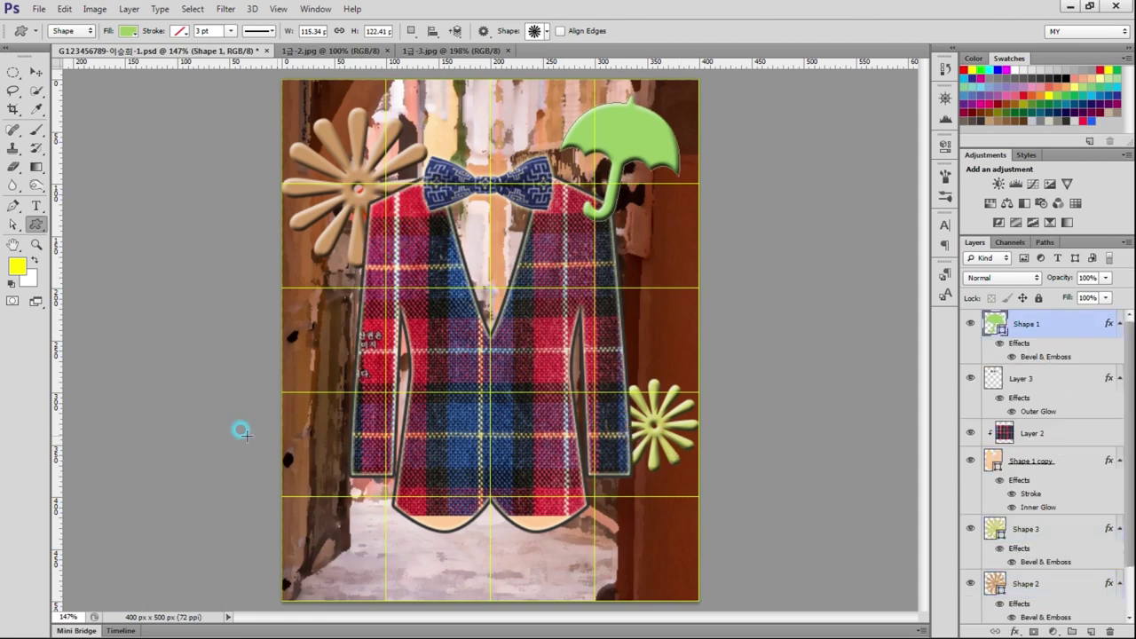
left_click(36, 205)
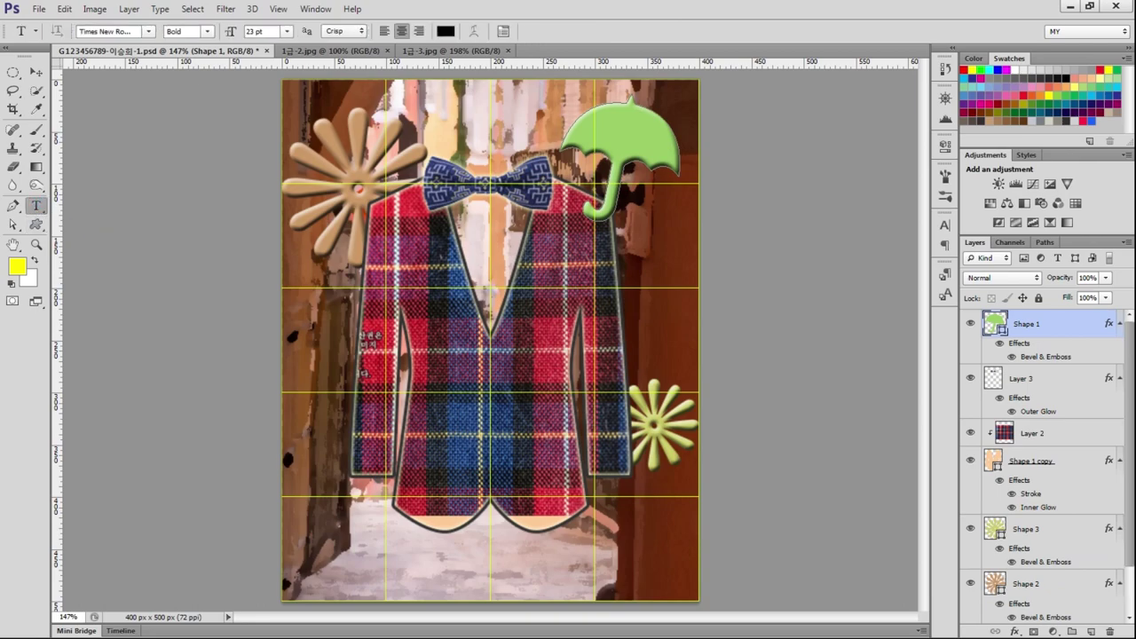
key("alt+Tab")
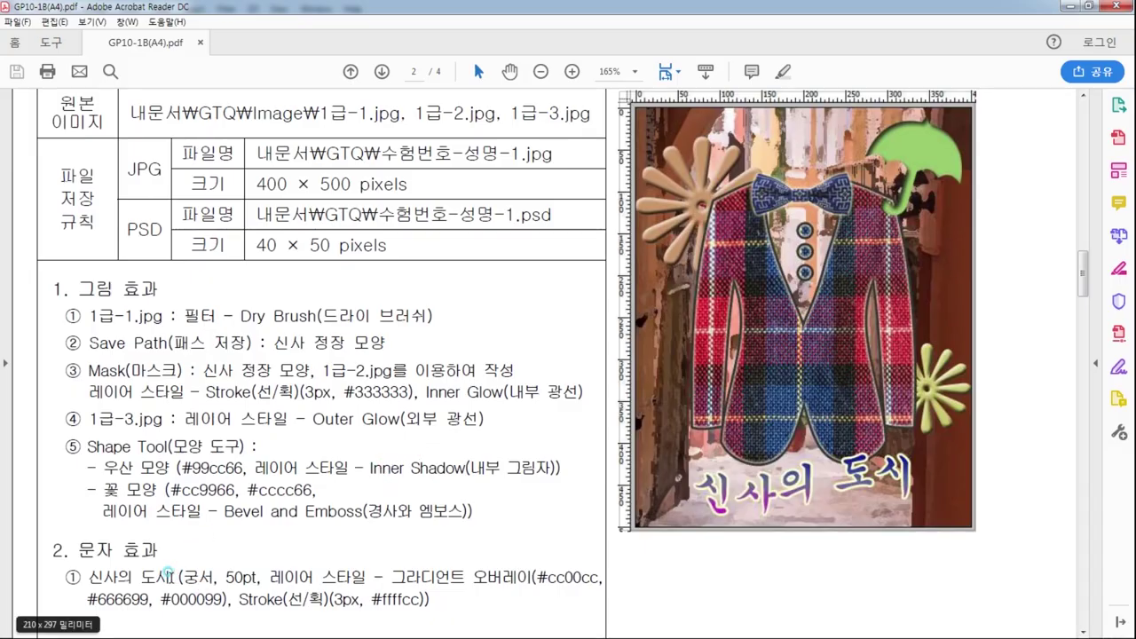
Step: Check the 신사의 도시 title text requirements in the PDF, then return to Photoshop
left_click_drag(170, 577, 105, 581)
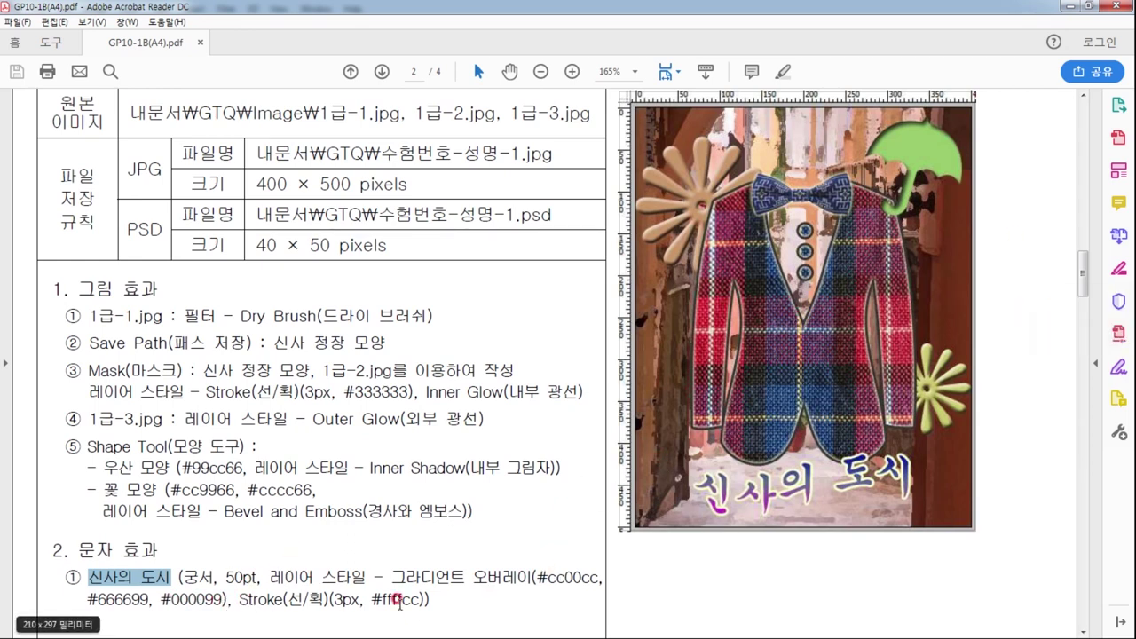
left_click(1067, 5)
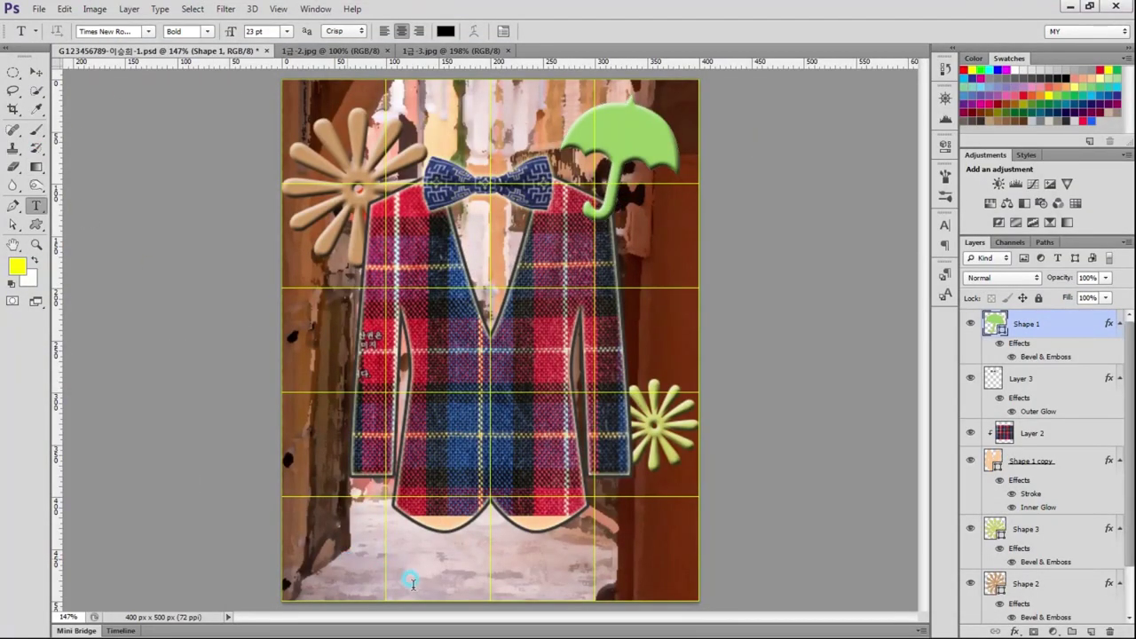
Step: Type the title 신사의 도시 near the bottom of the image
left_click(417, 581)
type("신사의 도시")
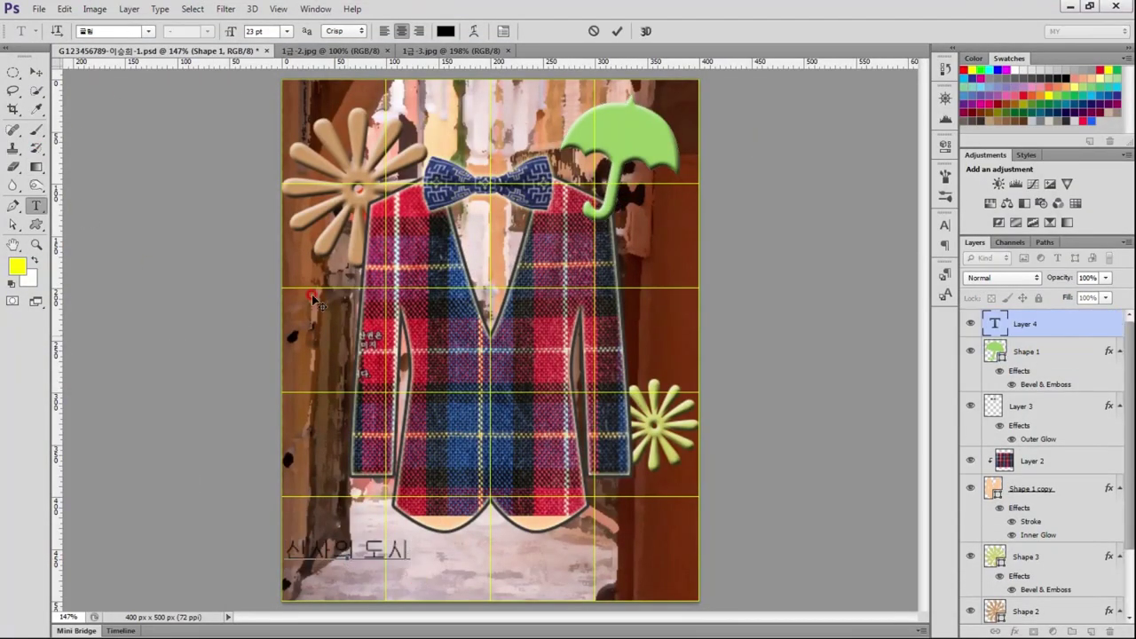
left_click(37, 72)
left_click_drag(471, 568, 532, 565)
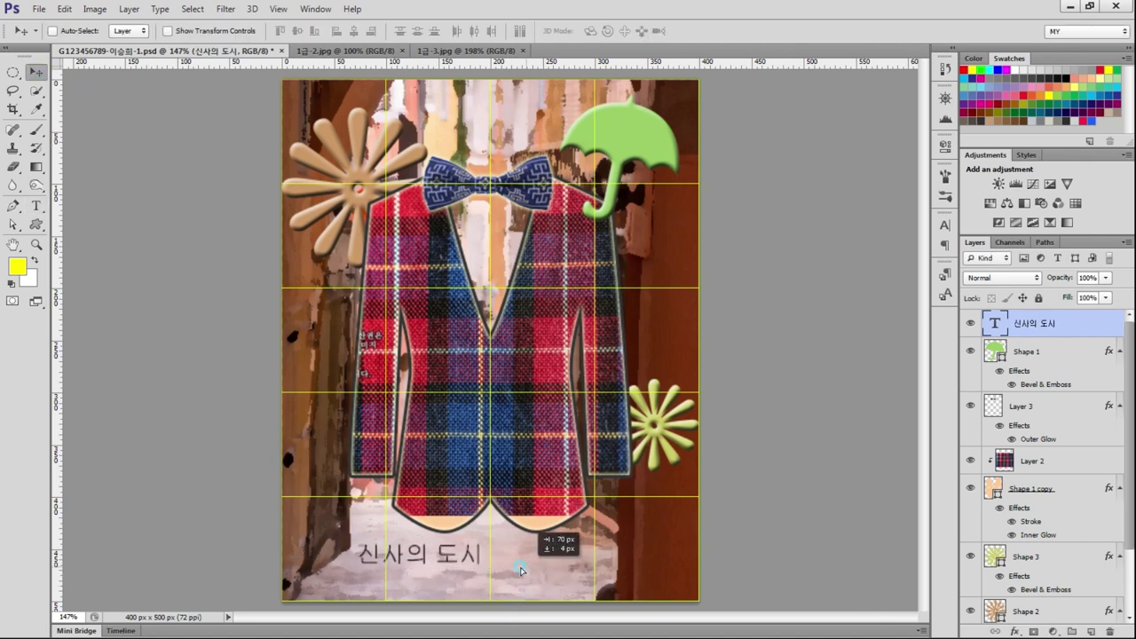
Step: Set the title to 궁서 at 50 pt and centre it below the jacket
double_click(976, 316)
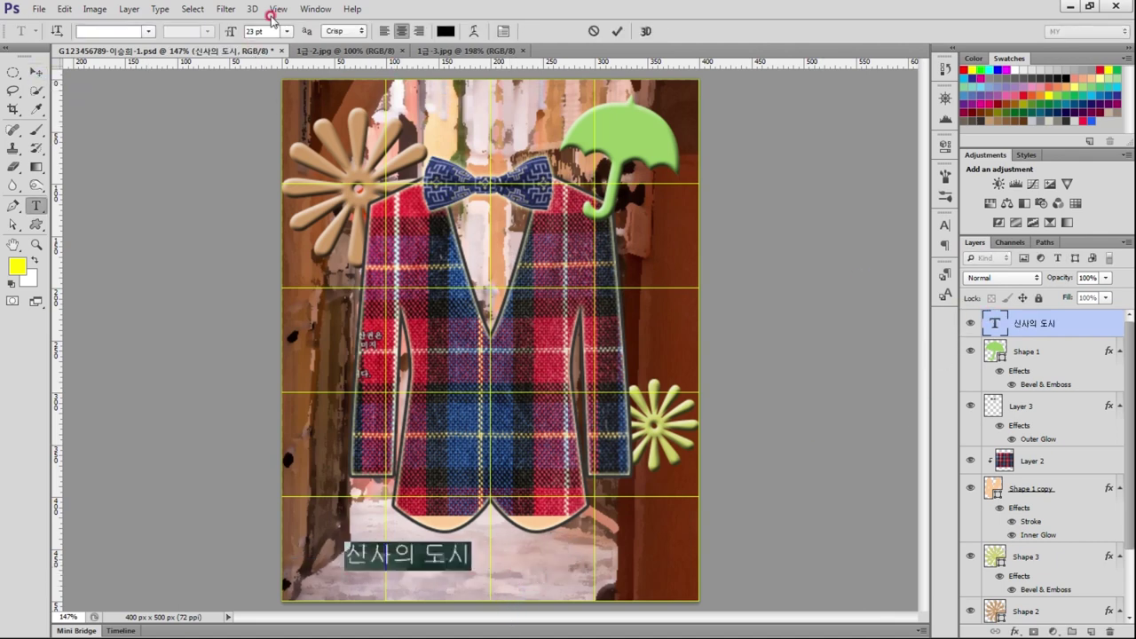
left_click(148, 32)
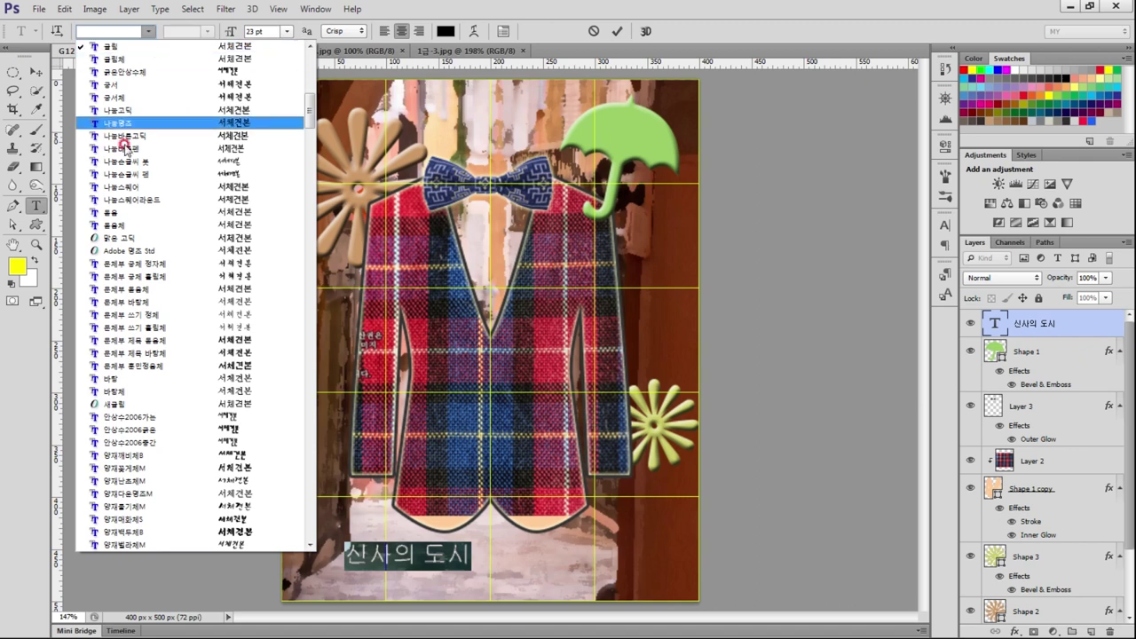
left_click(144, 84)
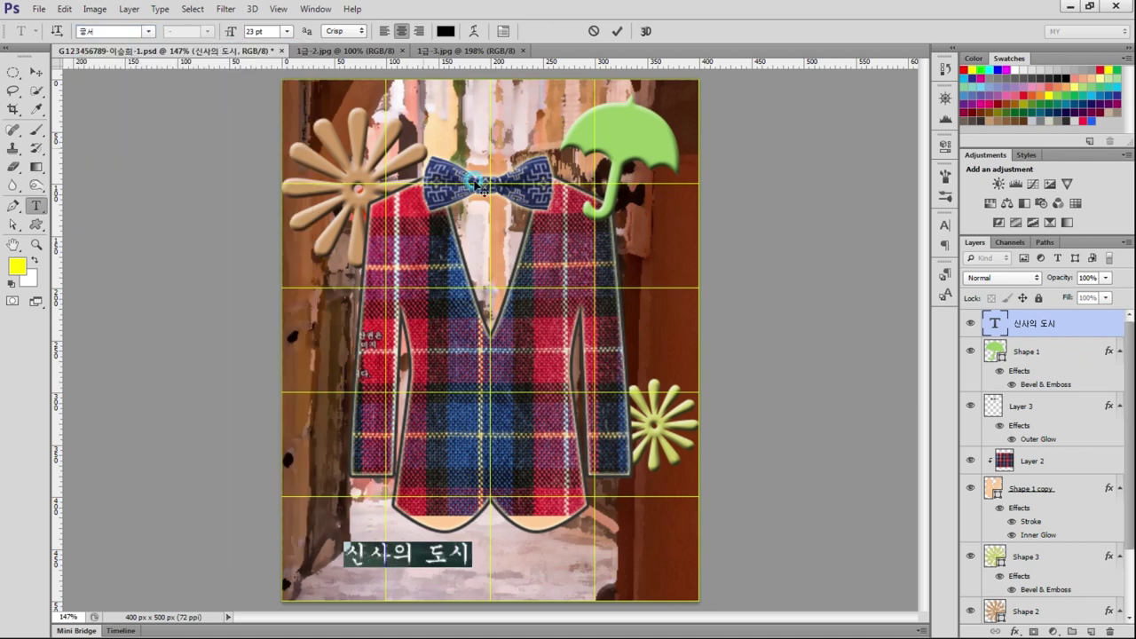
type("50")
key("Return")
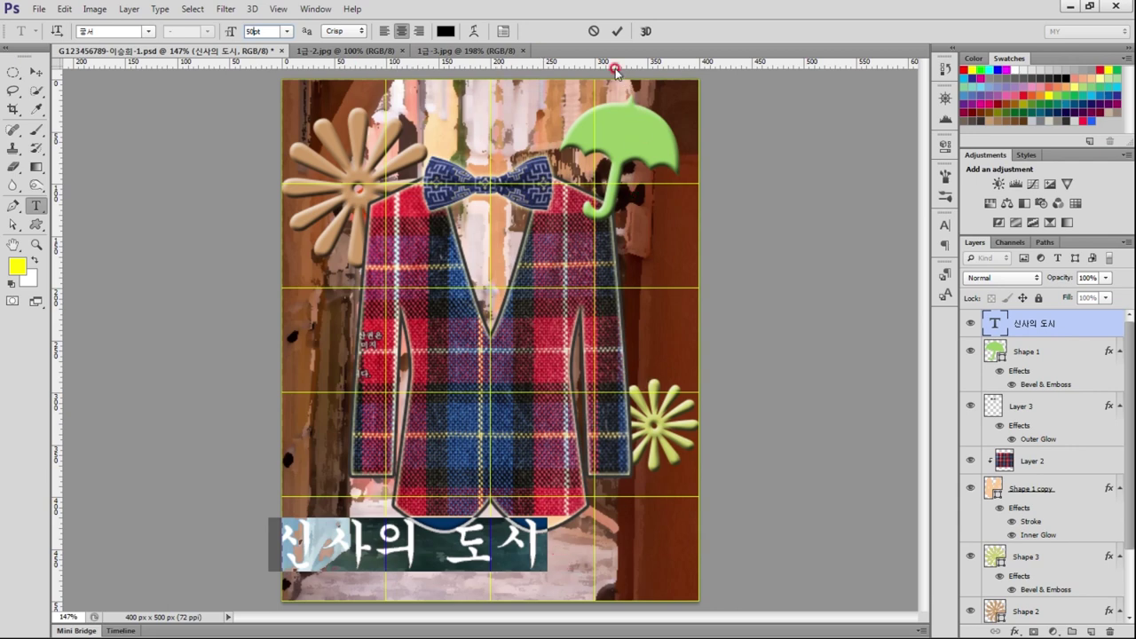
left_click(616, 31)
mouse_move(578, 556)
left_mouse_down()
mouse_move(633, 552)
mouse_move(640, 565)
left_mouse_up()
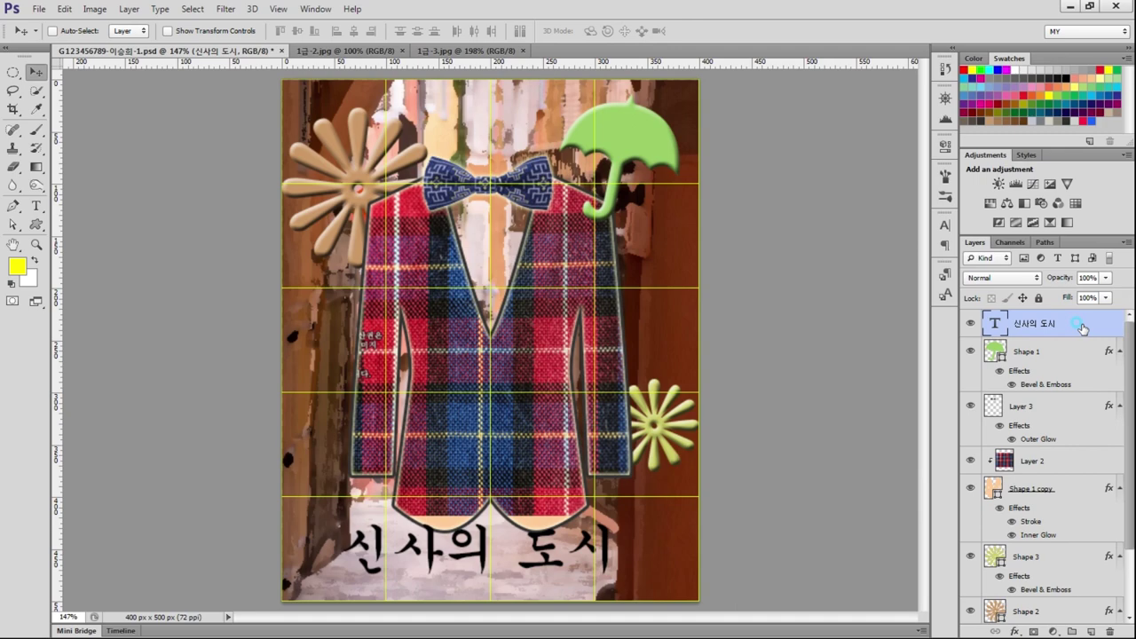
Step: Add a Gradient Overlay to the title and set its left stop to #cc00cc
double_click(1076, 323)
left_click(573, 274)
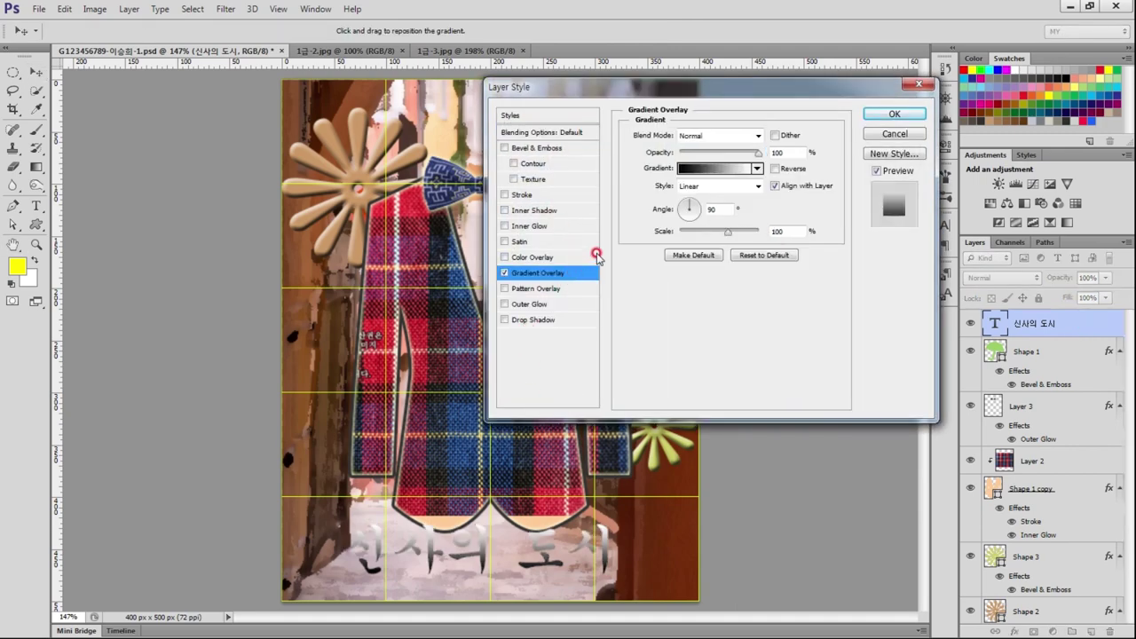
left_click(717, 167)
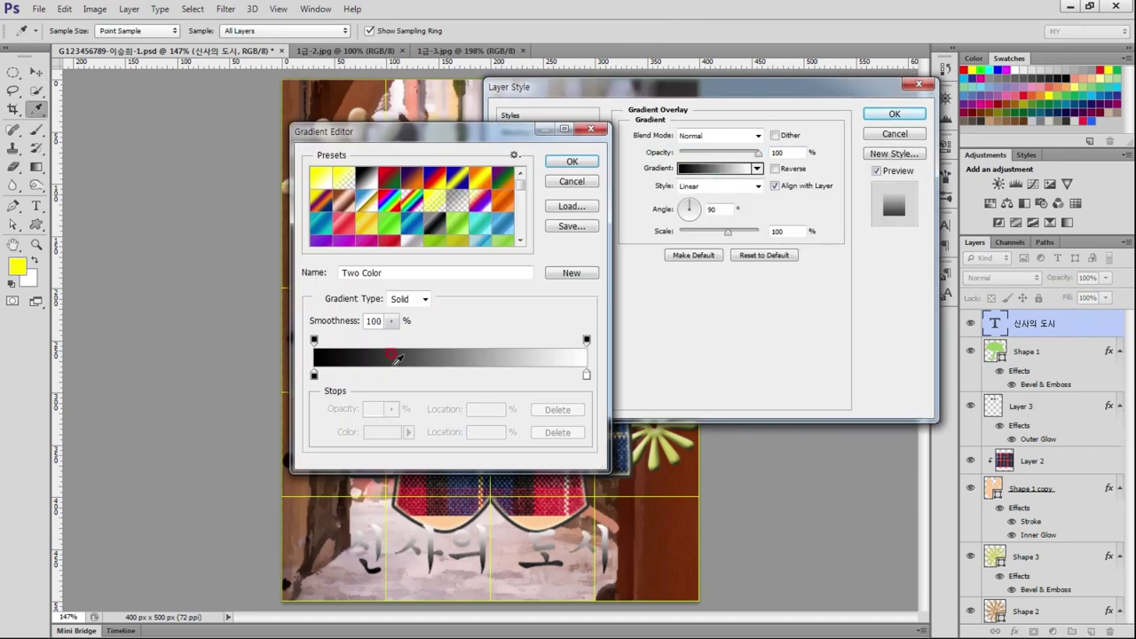
left_click(314, 374)
double_click(314, 374)
type("00")
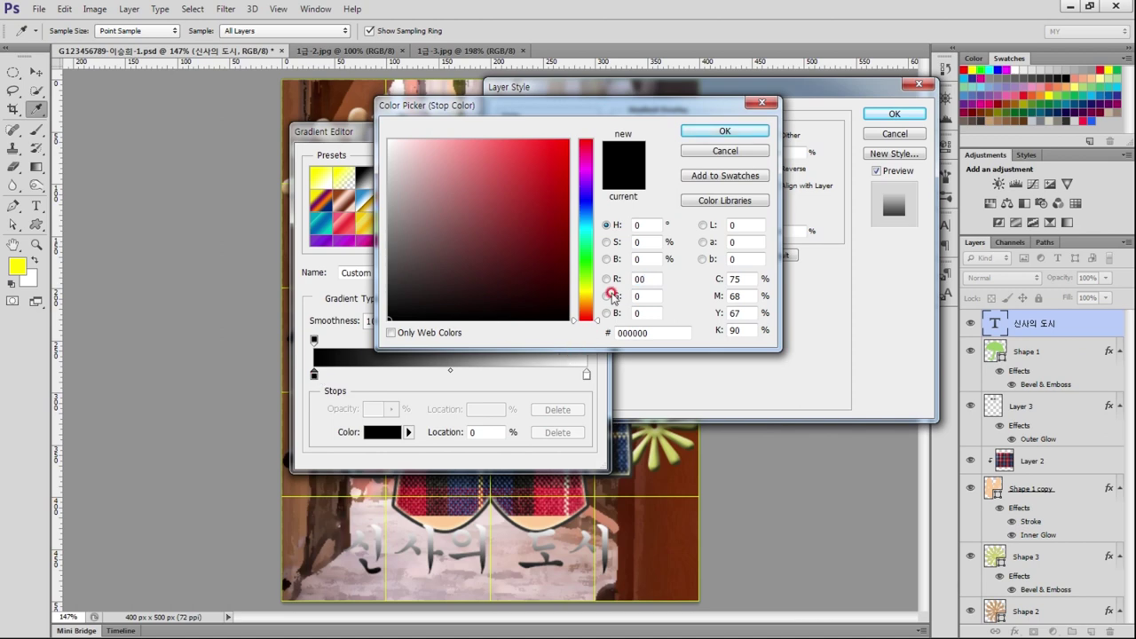
double_click(646, 332)
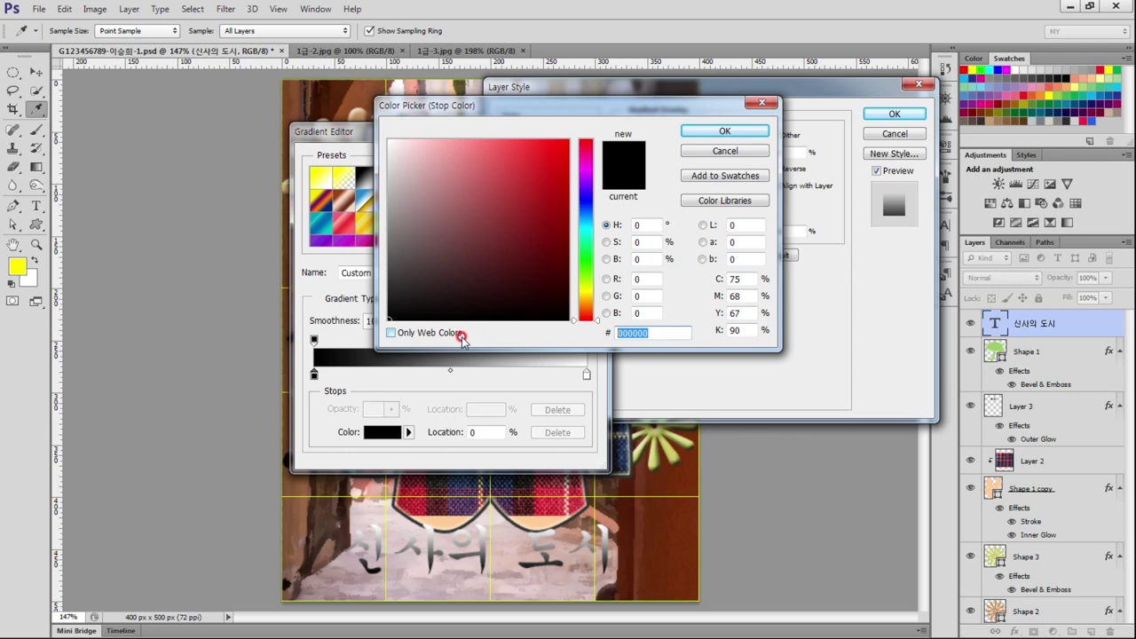
type("cc00cc")
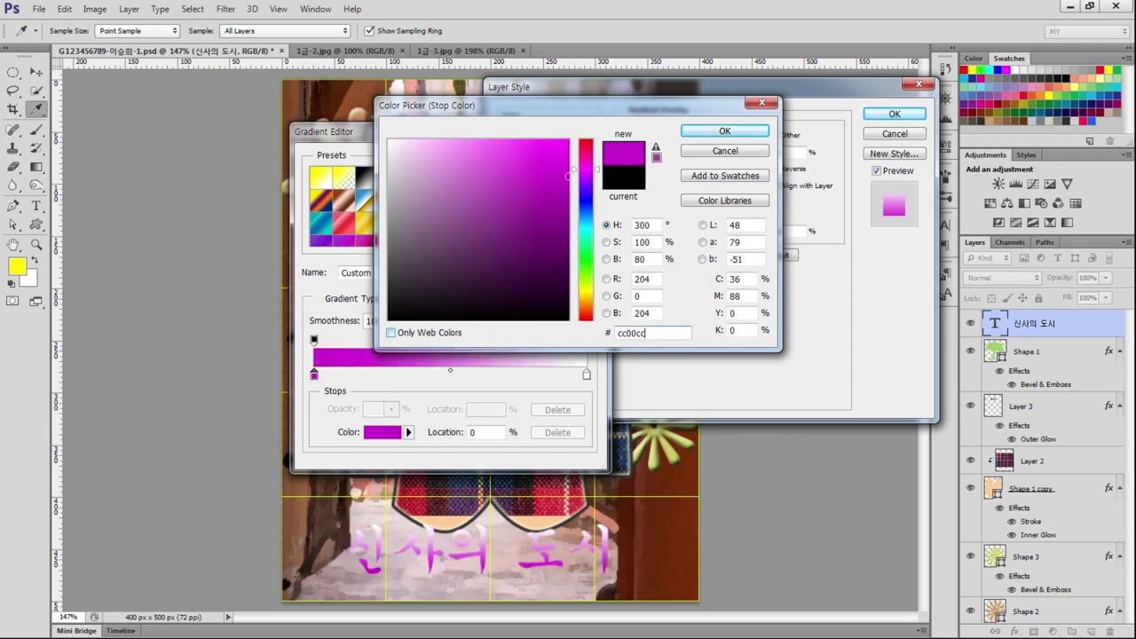
left_click(725, 131)
Step: Add a middle gradient stop coloured #666699
left_click(441, 367)
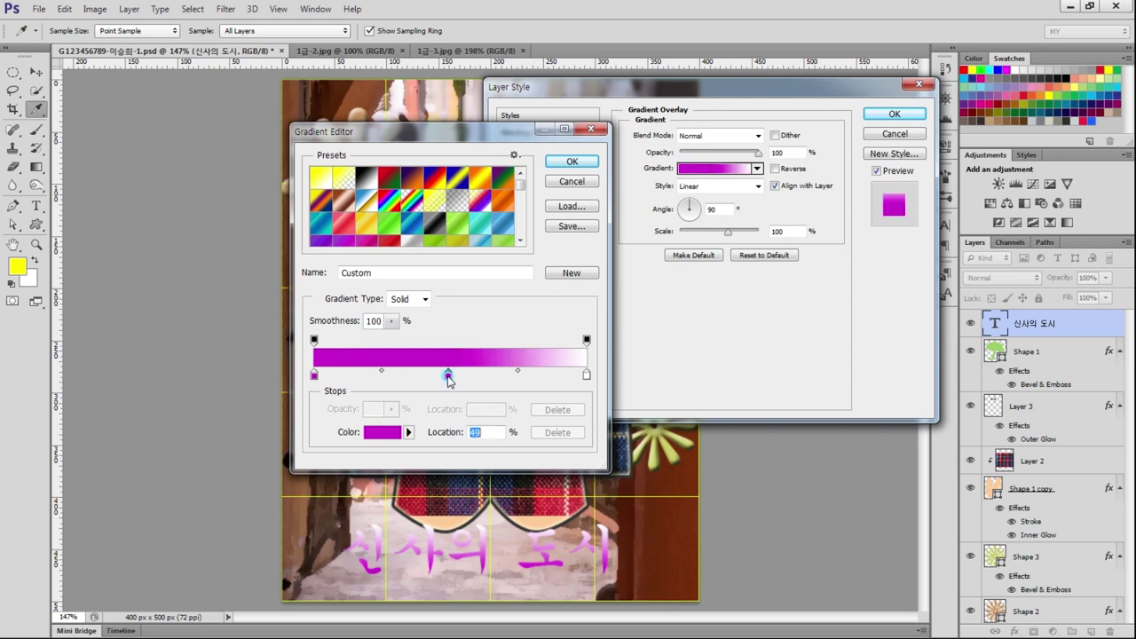
left_click(381, 432)
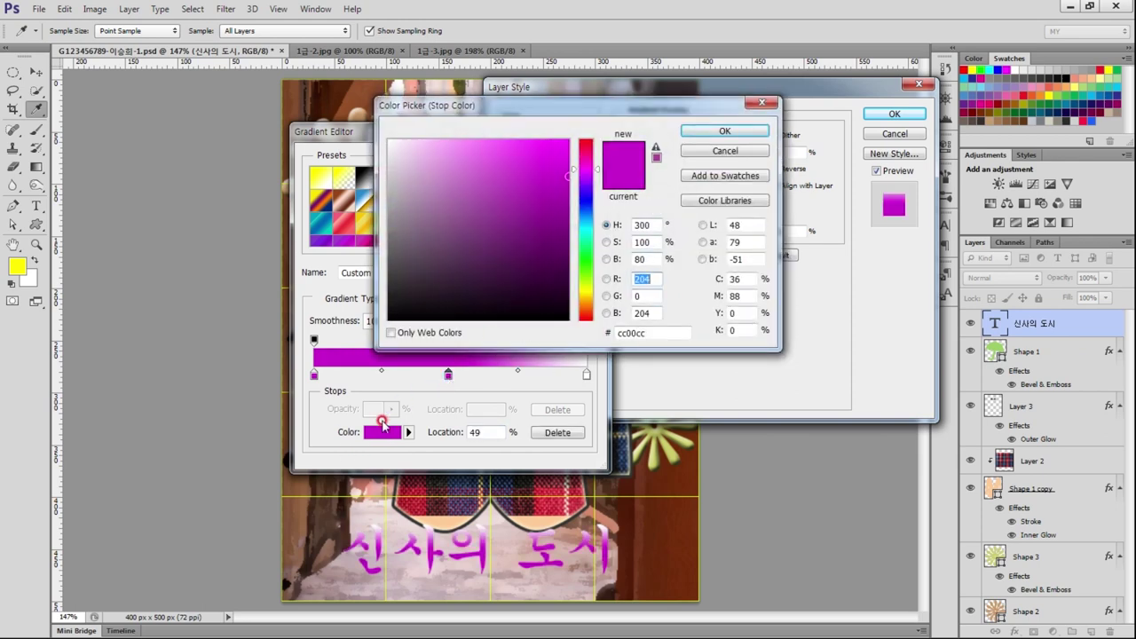
left_click_drag(654, 330, 508, 337)
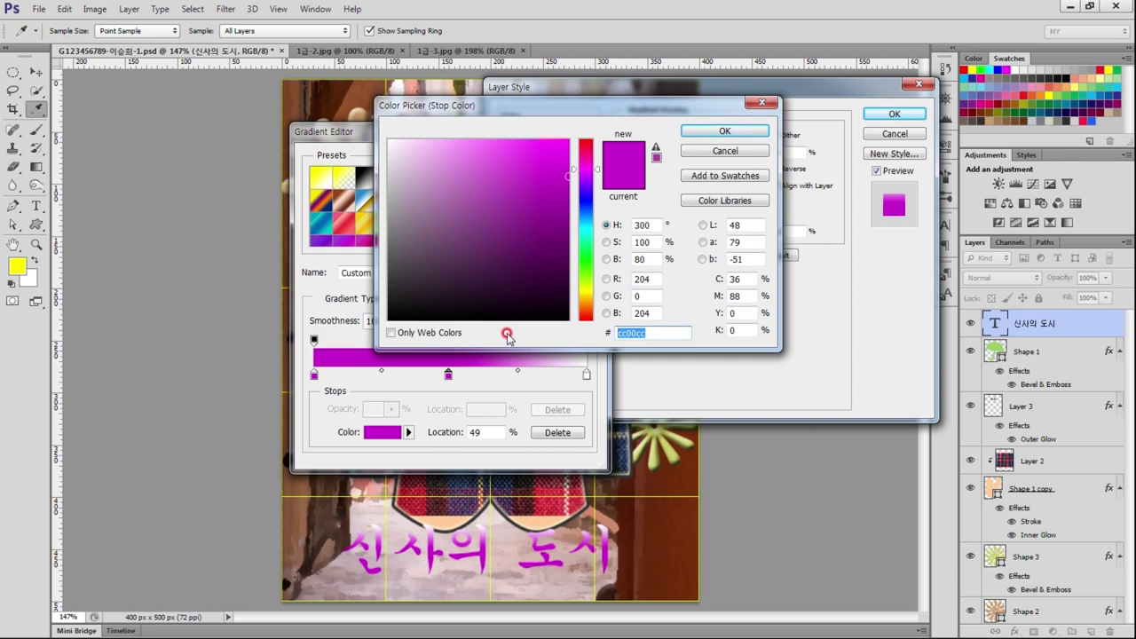
type("666699")
key("Return")
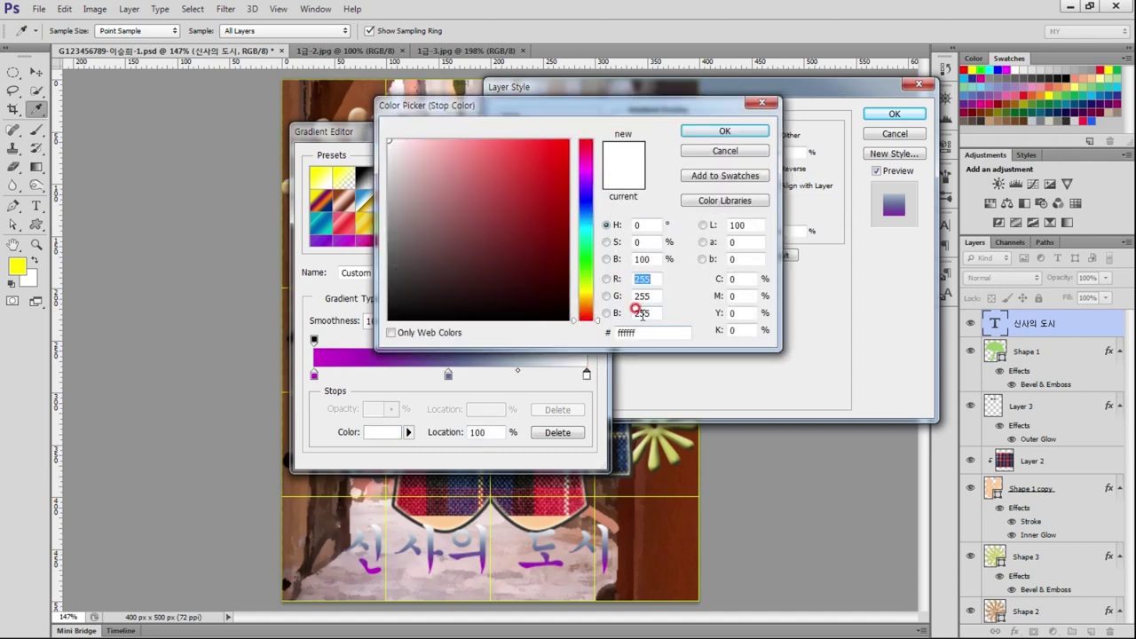
Step: Set the right gradient stop to navy, accept the gradient, and add a 3 px black Stroke
left_click(625, 332)
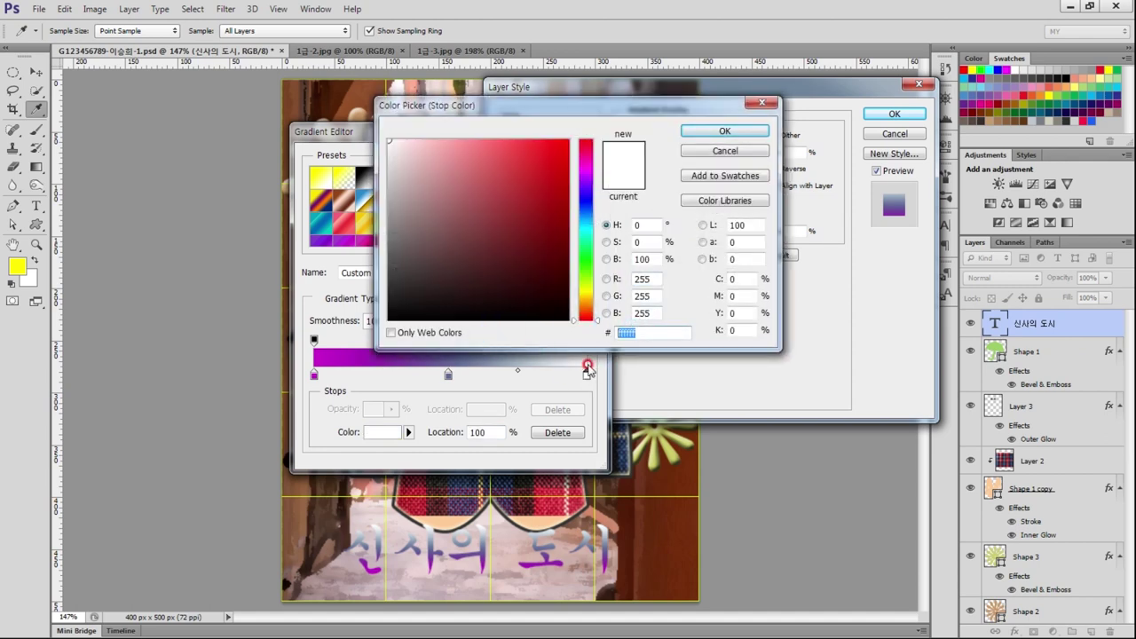
type("000")
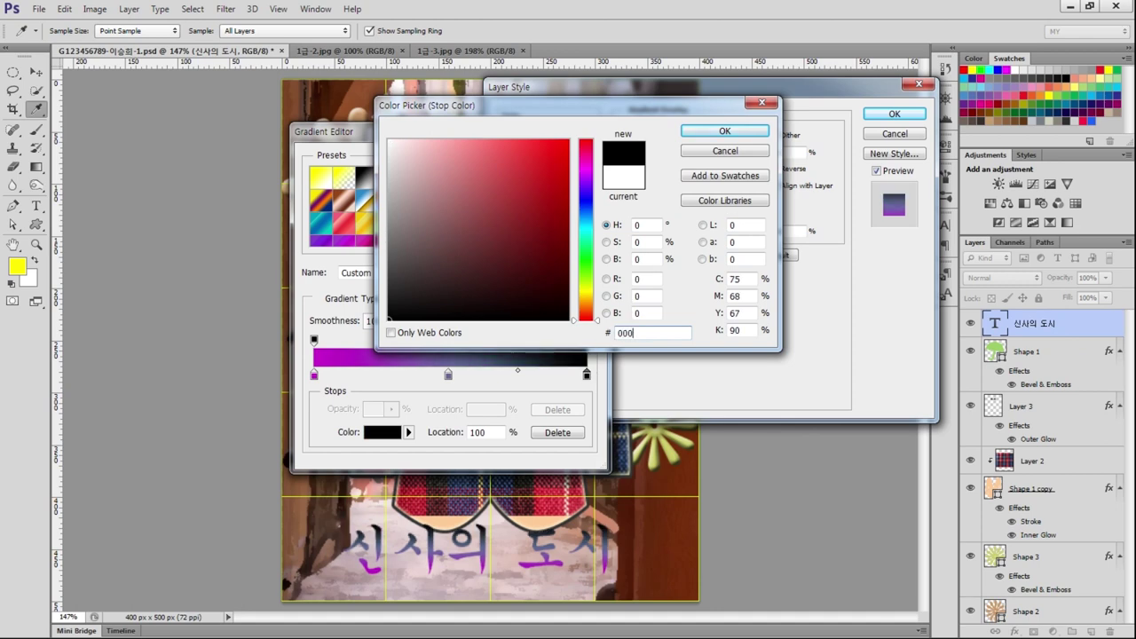
type("80")
key("Return")
left_click(561, 164)
left_click_drag(723, 89, 870, 136)
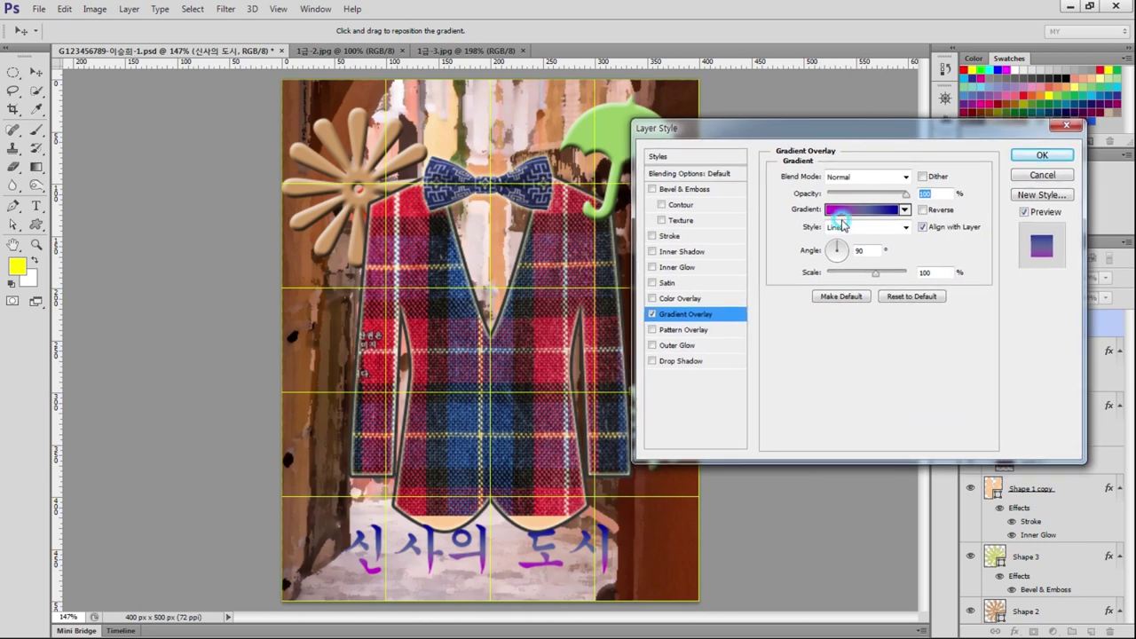
left_click(683, 236)
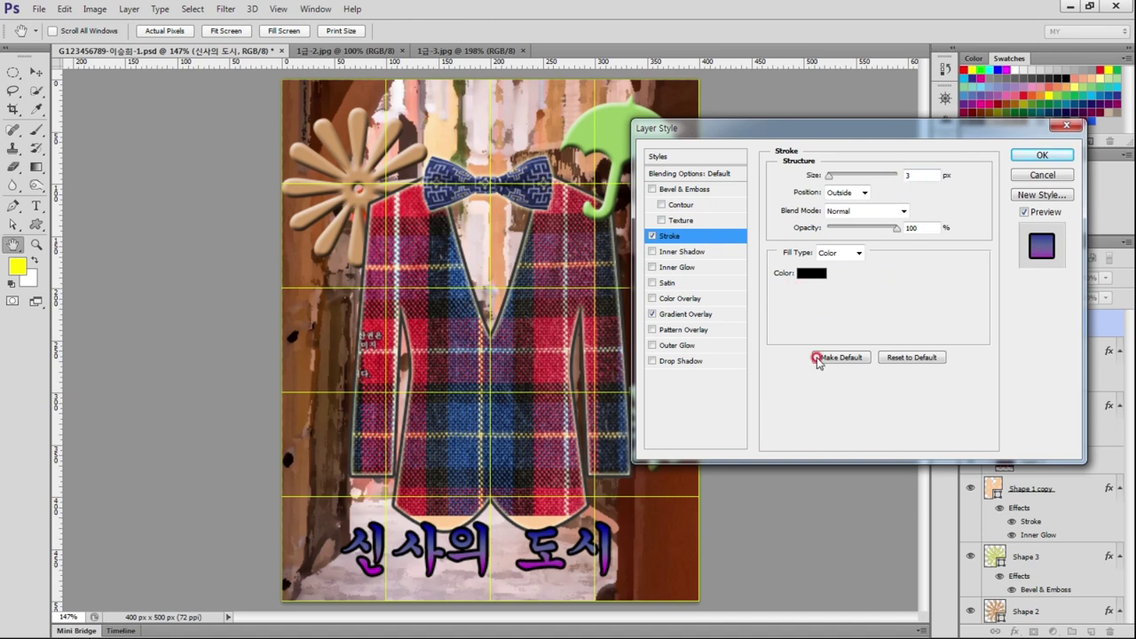
Step: Change the 신사의 도시 title's 3 px outside stroke colour from black to #ffffcc
left_click(811, 273)
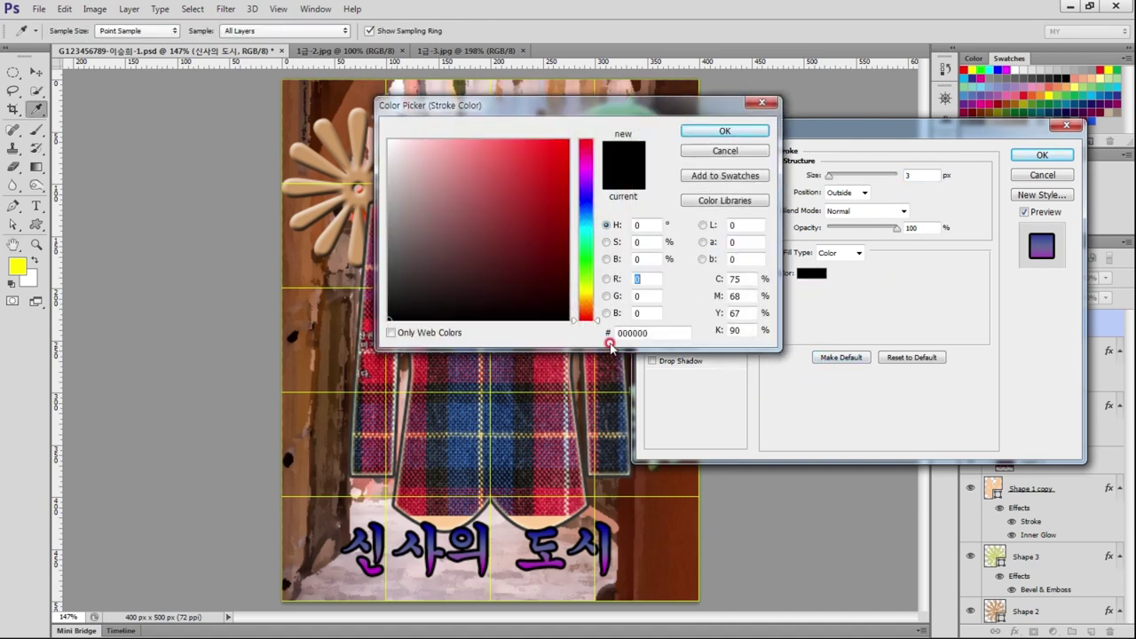
left_click(651, 332)
type("ffff")
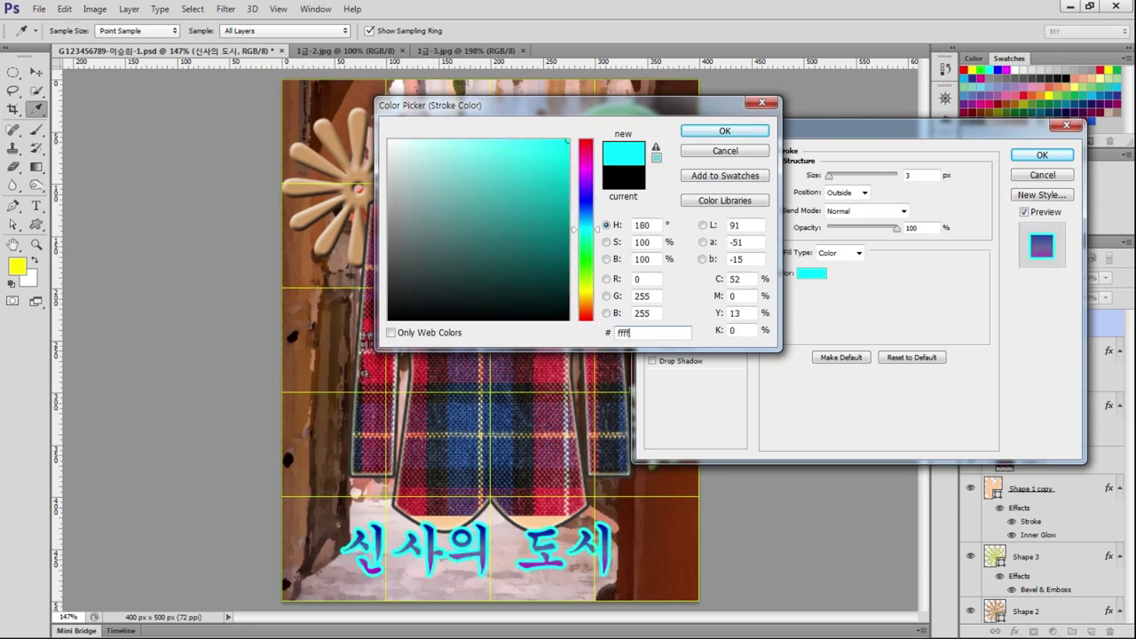
type("cc")
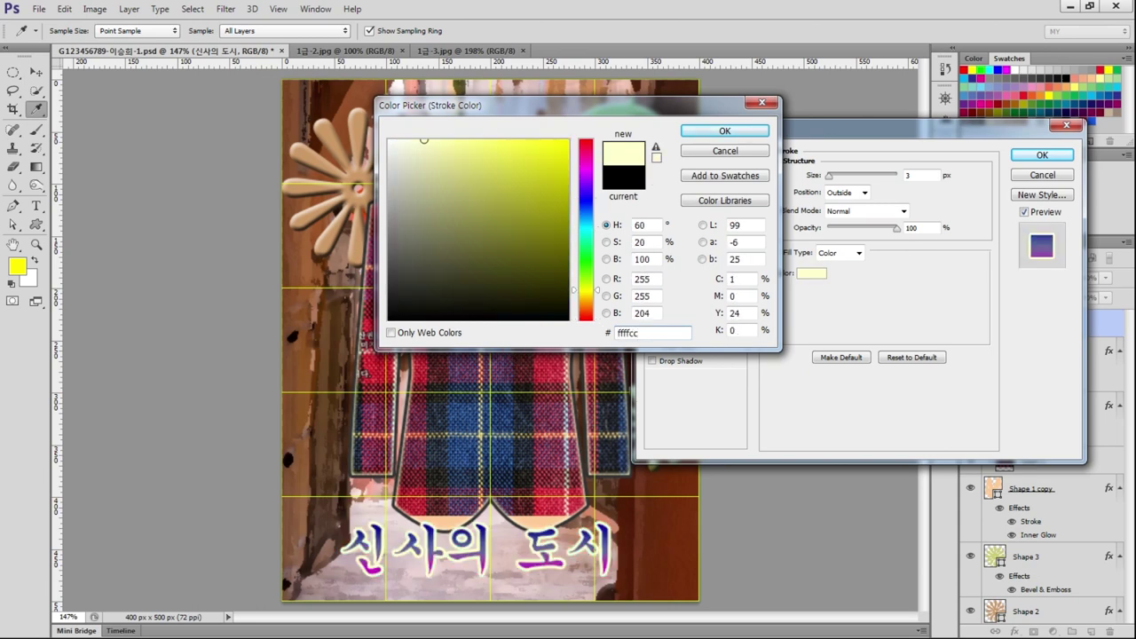
key("Return")
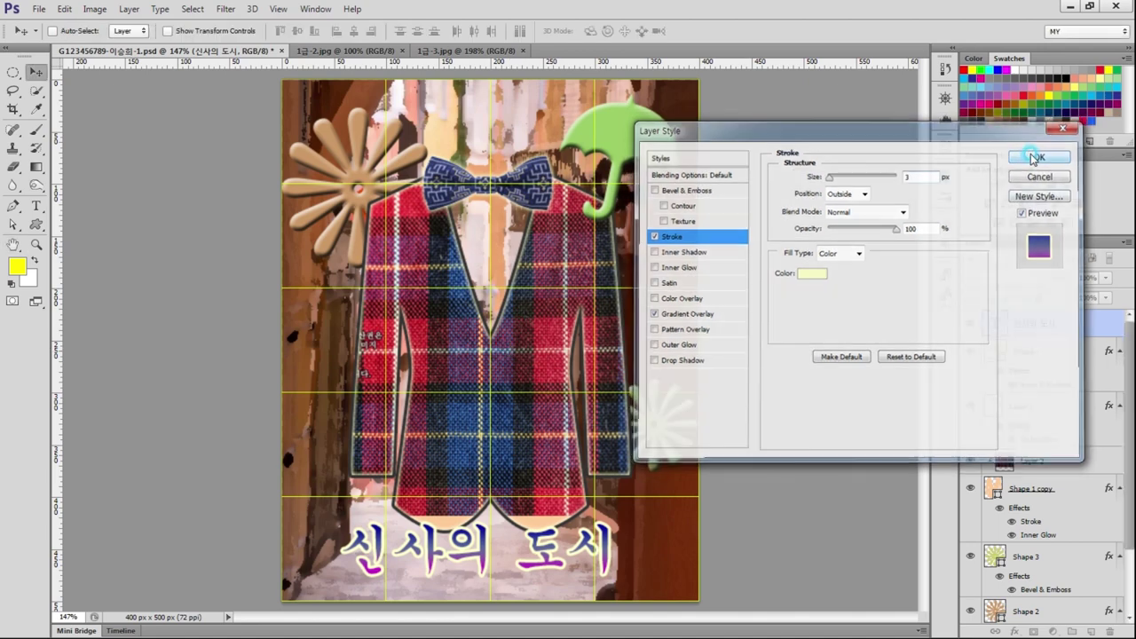
left_click(1040, 154)
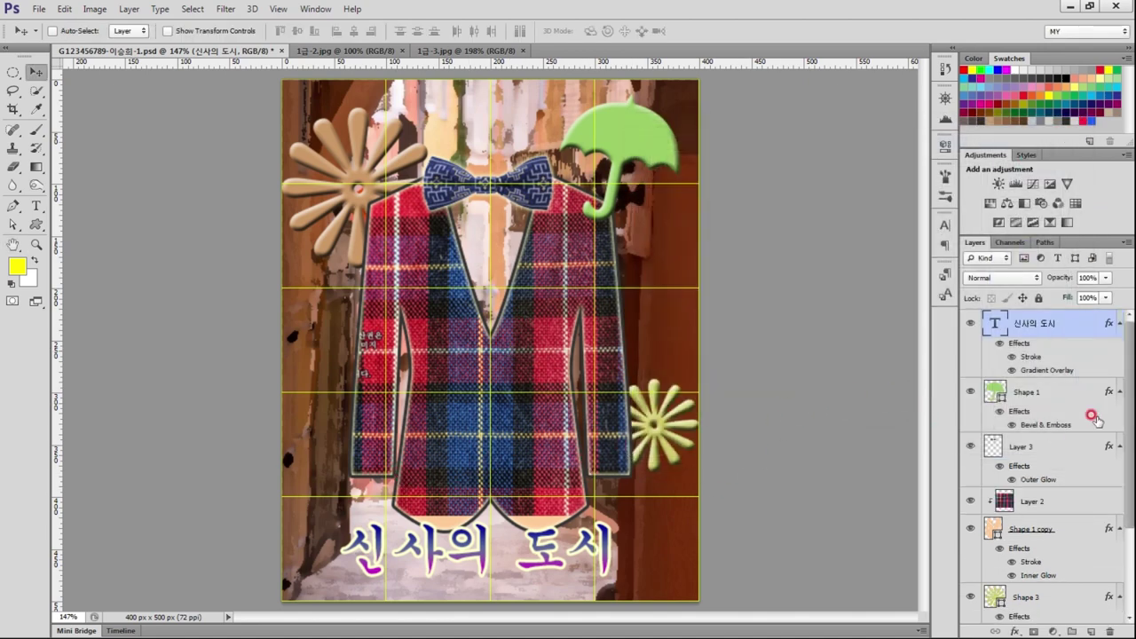
Step: Warp the 신사의 도시 title with the Flag style at +50 bend, nudged slightly right
left_click(36, 205)
left_click(475, 32)
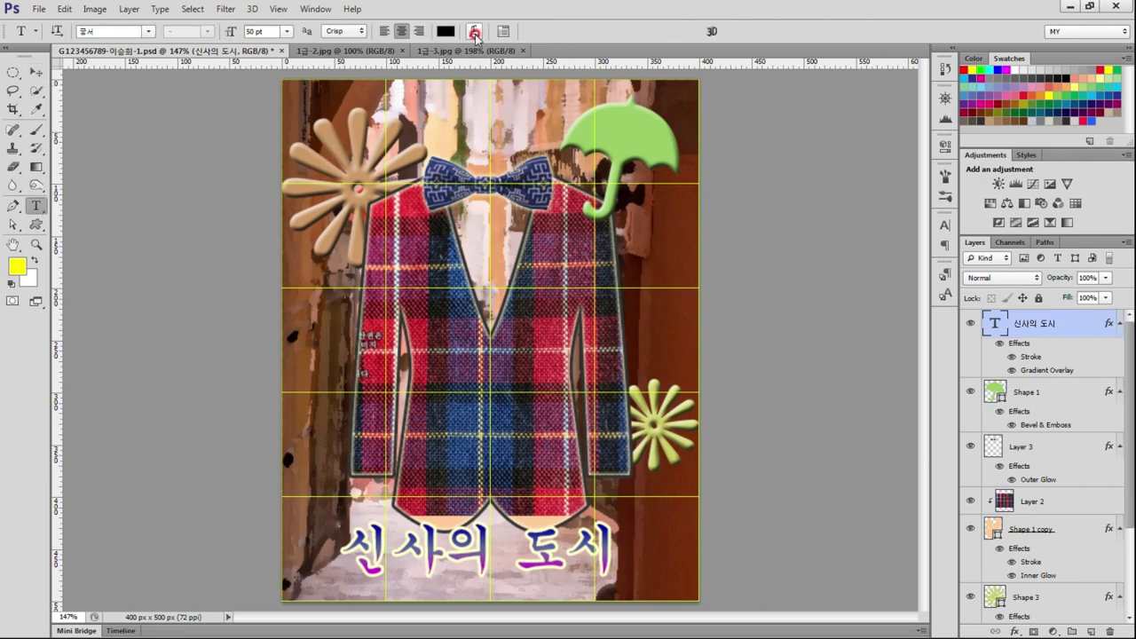
left_click(553, 94)
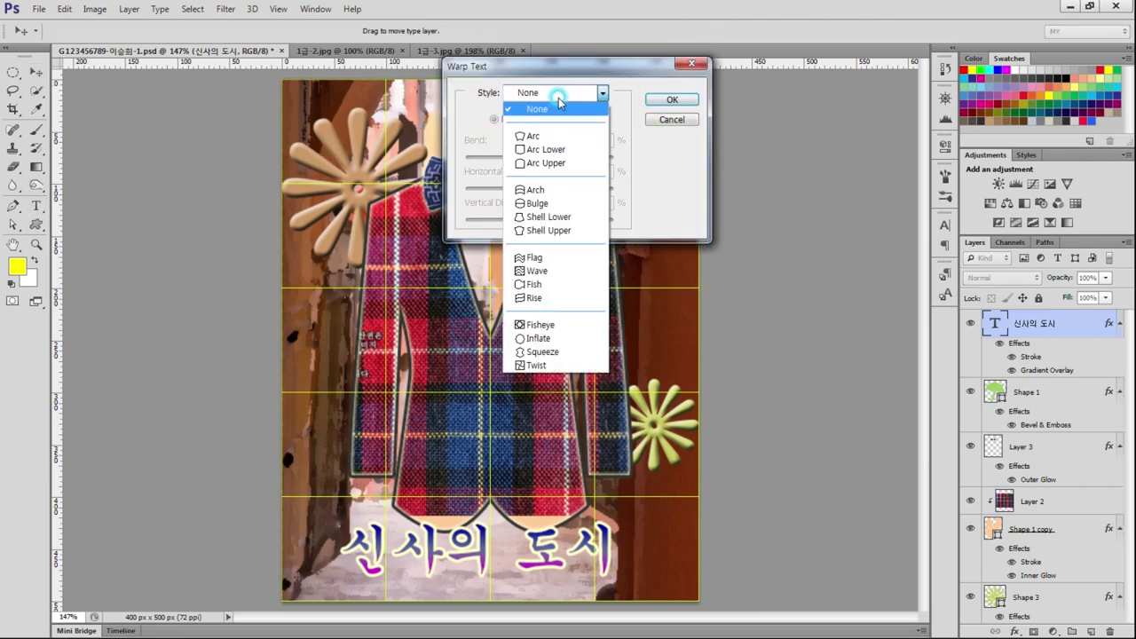
left_click(540, 259)
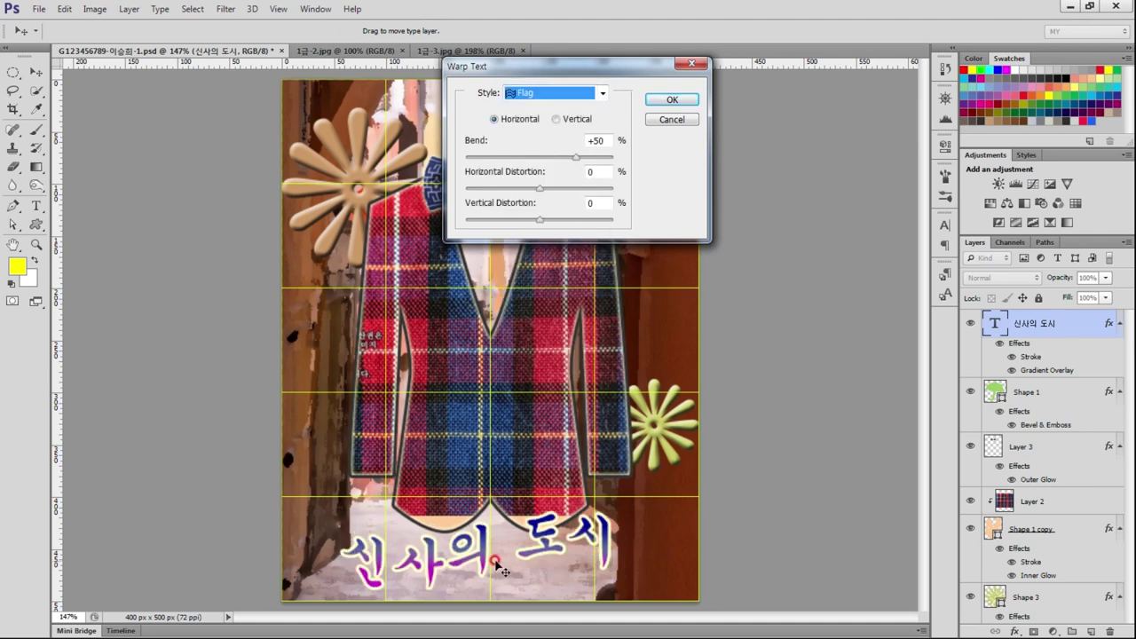
left_click_drag(531, 552, 538, 555)
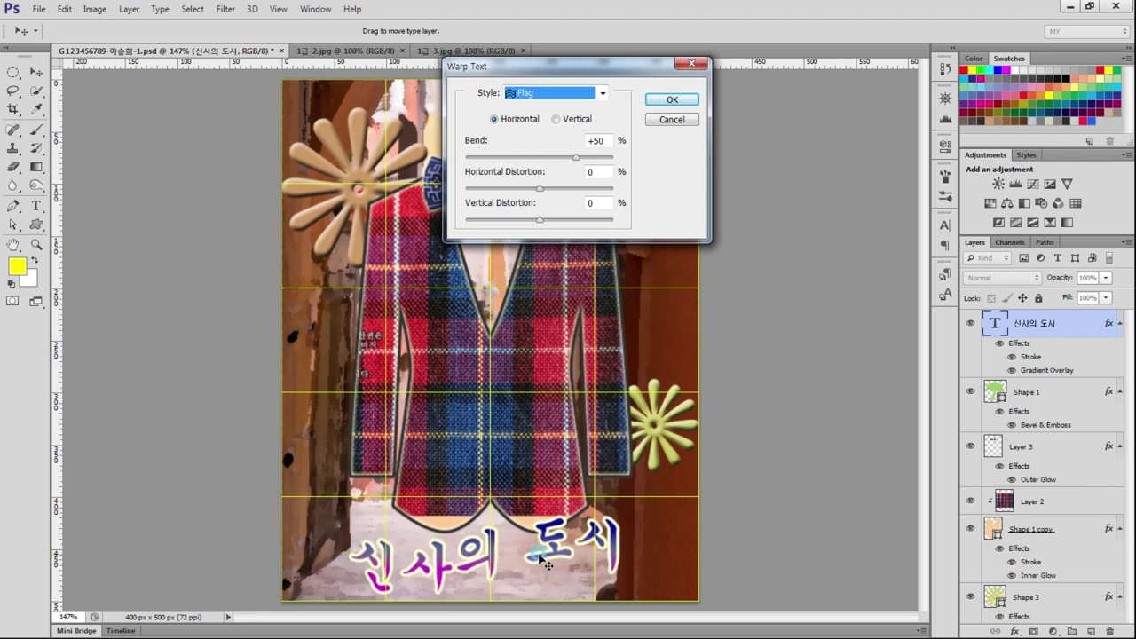
left_click(671, 100)
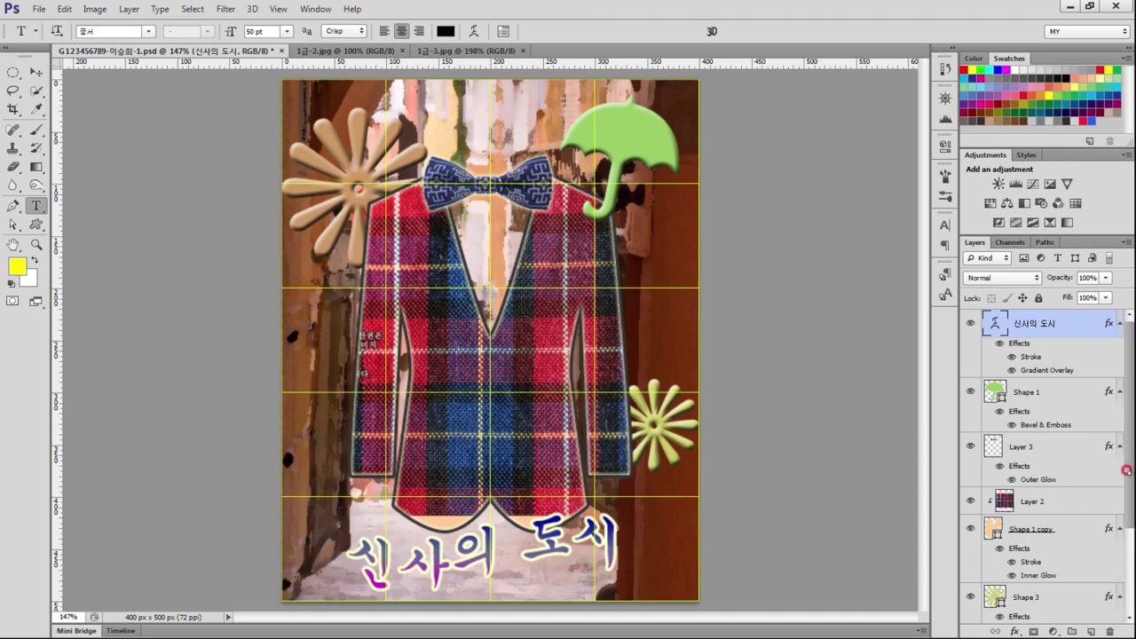
left_click(1063, 539)
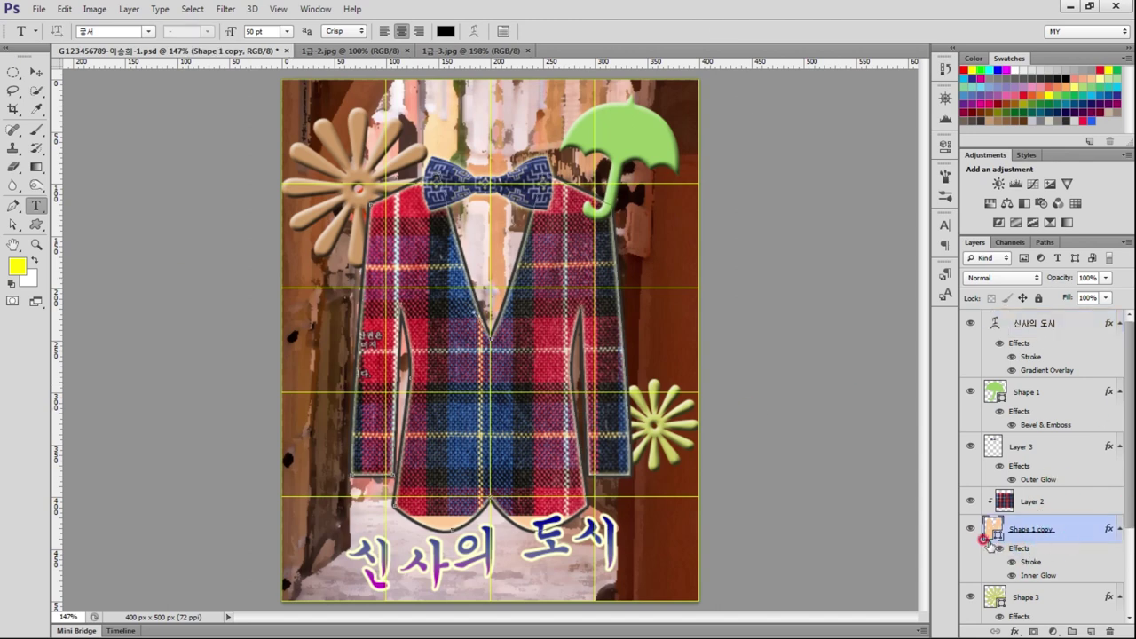
Step: Draw a small peach circle below the bow tie, moving Ellipse 1 unclipped above Layer 2
left_click(35, 224)
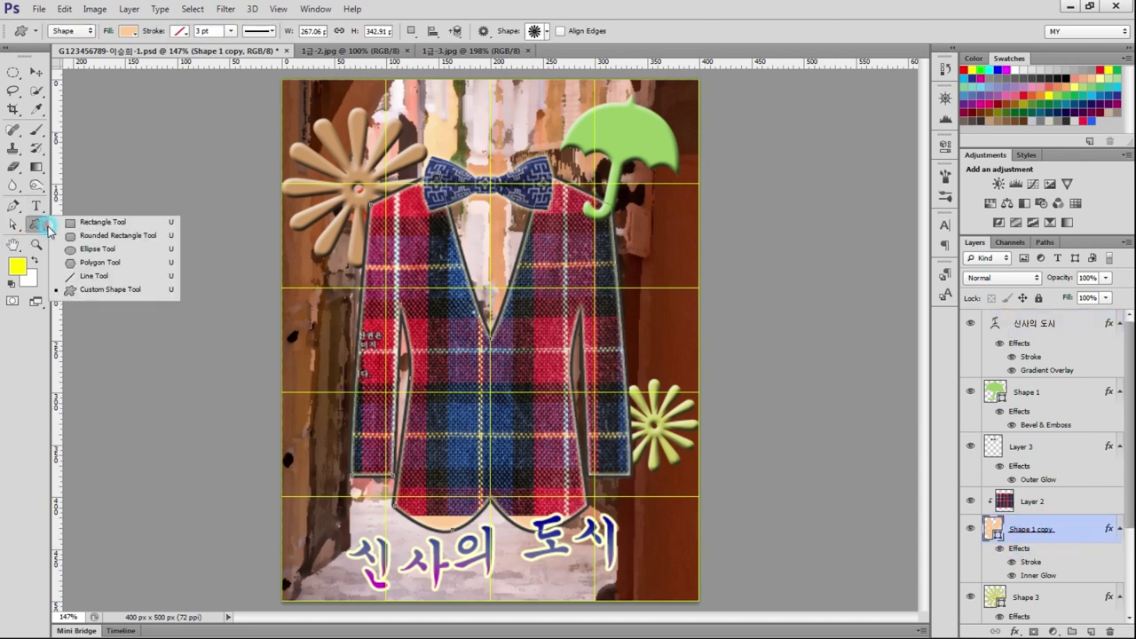
left_click(89, 250)
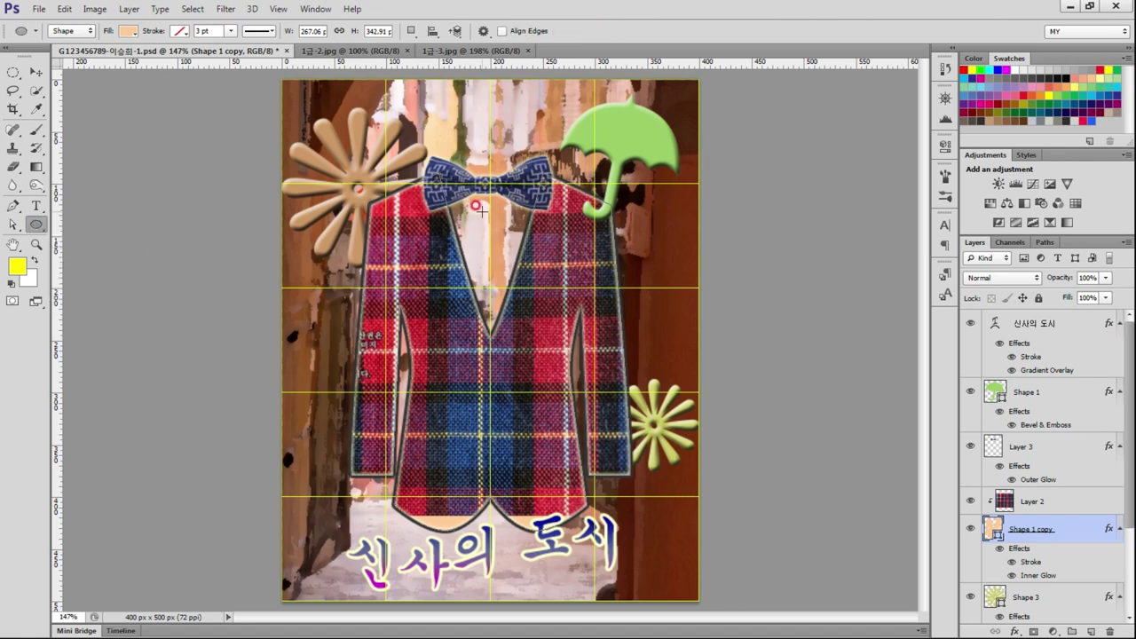
left_click_drag(480, 208, 508, 228)
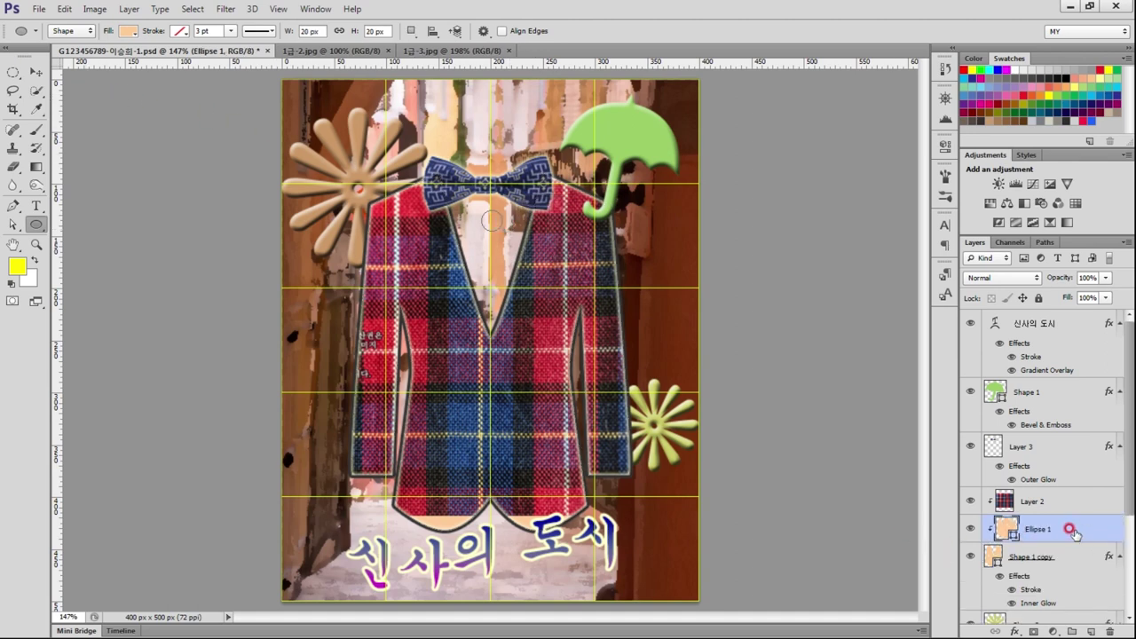
left_click_drag(1069, 529, 1039, 503)
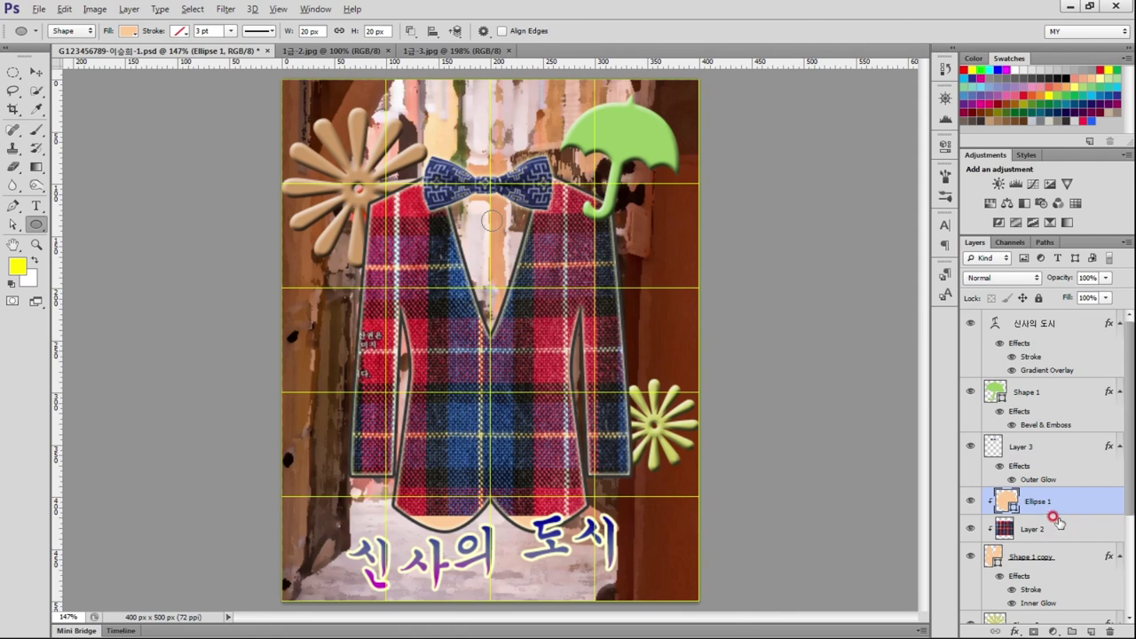
left_click(1054, 512, "alt")
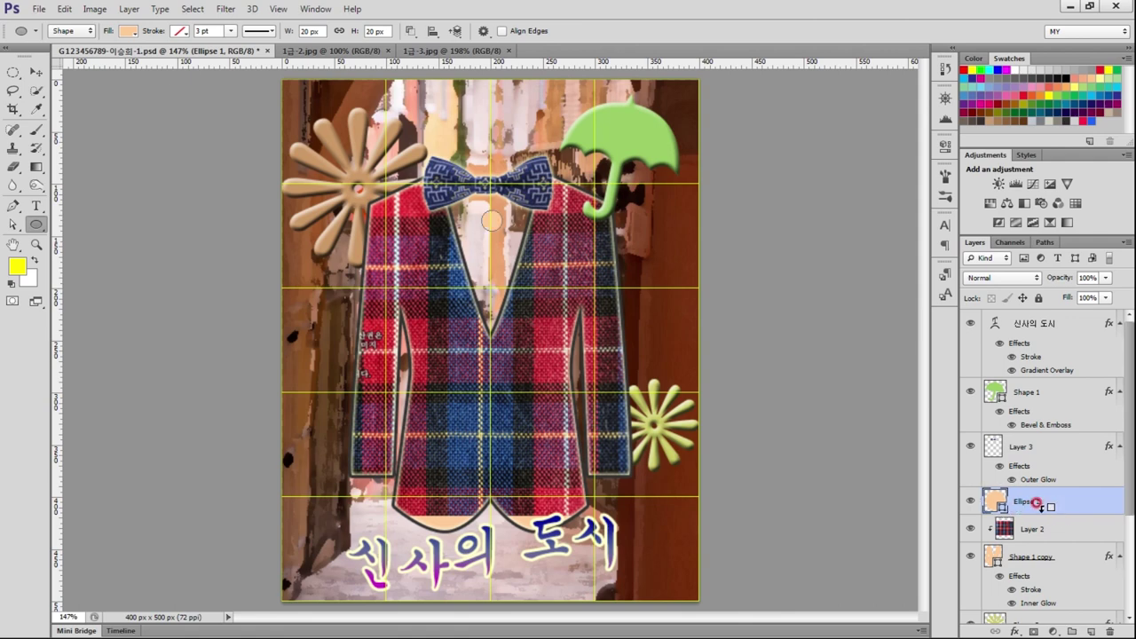
Step: Duplicate the circle twice further down the jacket front to make three buttons
left_click(37, 71)
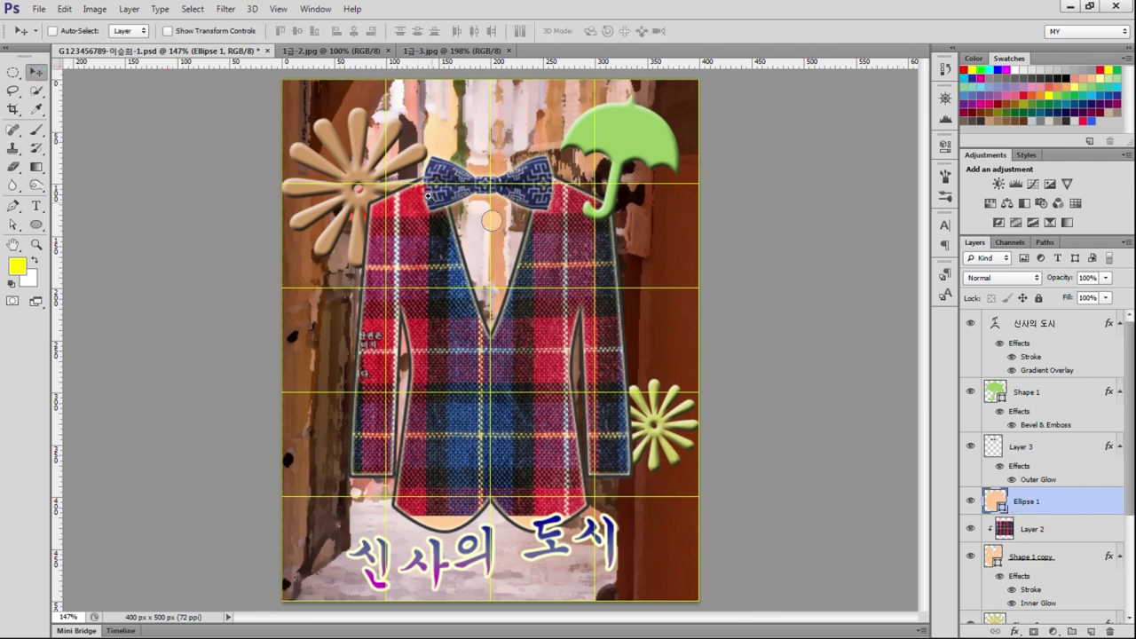
scroll(492, 205, "up", 5)
left_click_drag(494, 229, 493, 230)
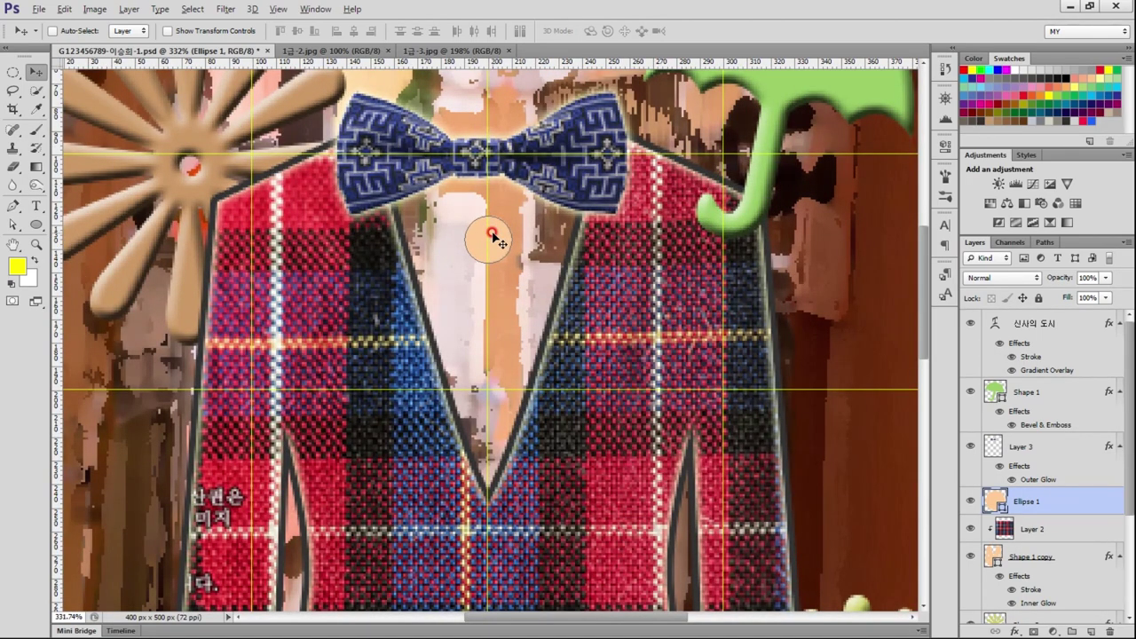
left_click_drag(492, 236, 494, 296)
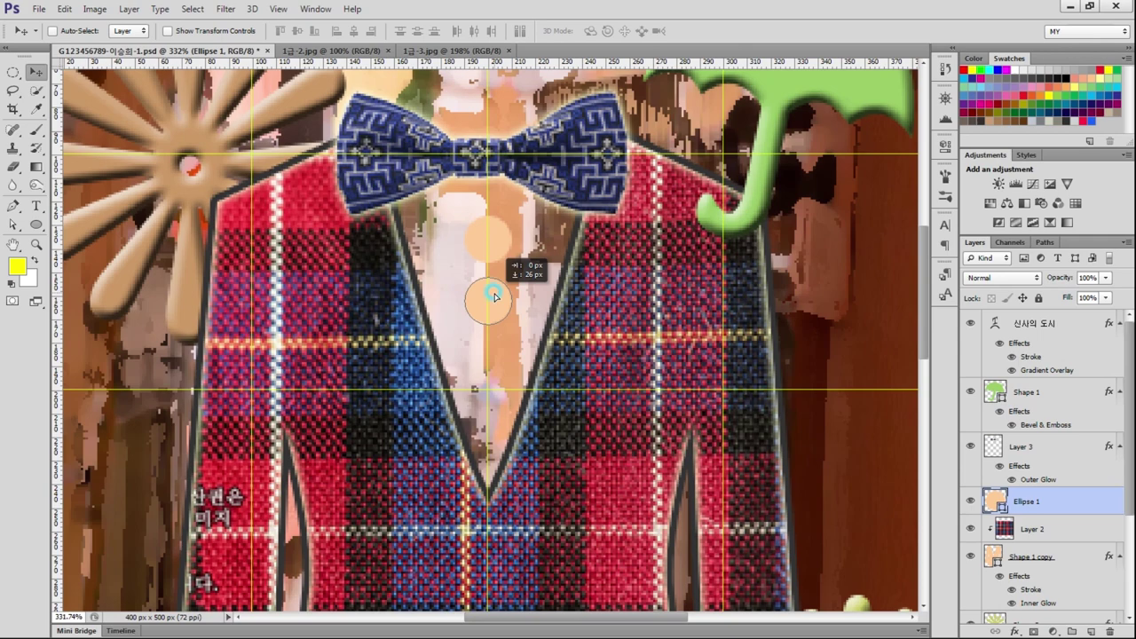
left_click_drag(494, 297, 491, 364)
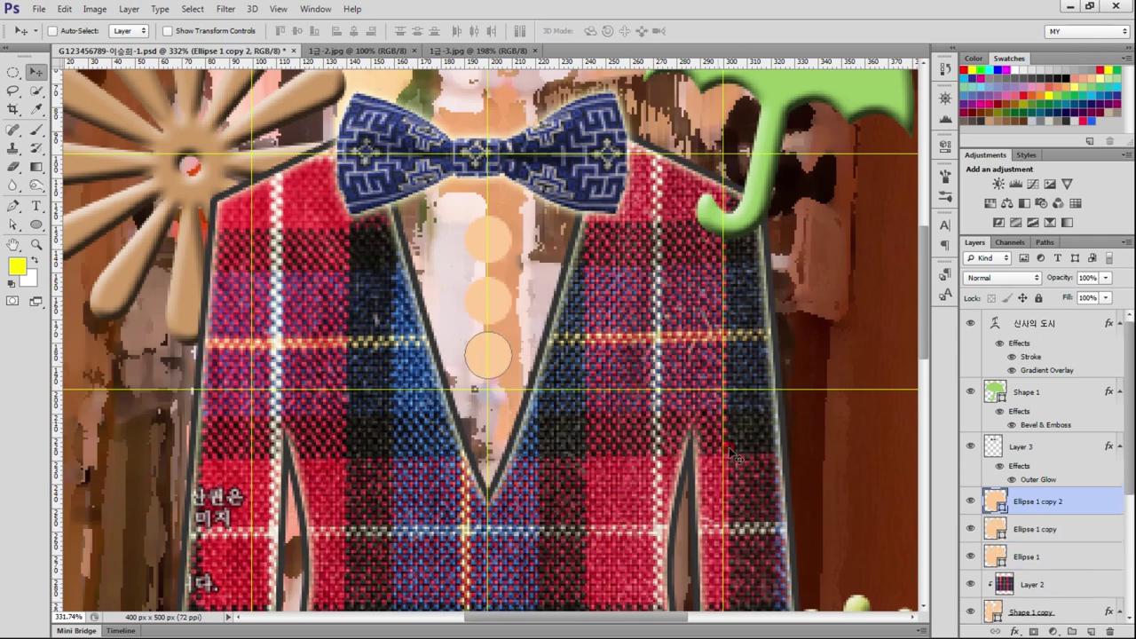
left_click(1067, 558, "shift")
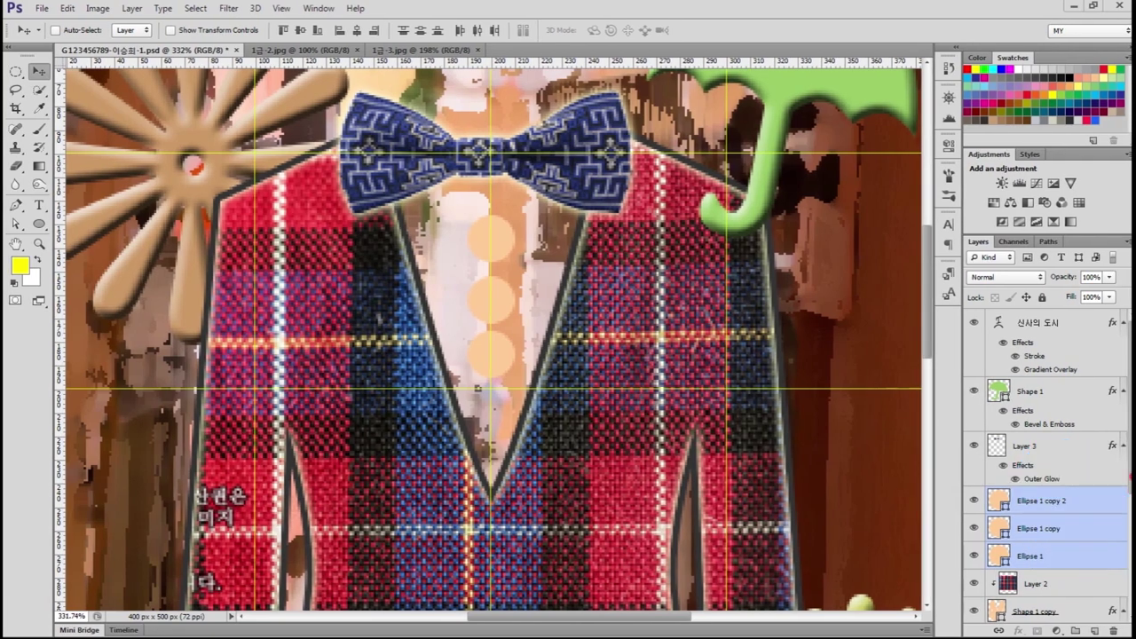
Step: Move the plaid Layer 2 above the circle layers in the Layers panel
left_click_drag(1129, 477, 1124, 537)
left_click(1065, 502, "ctrl")
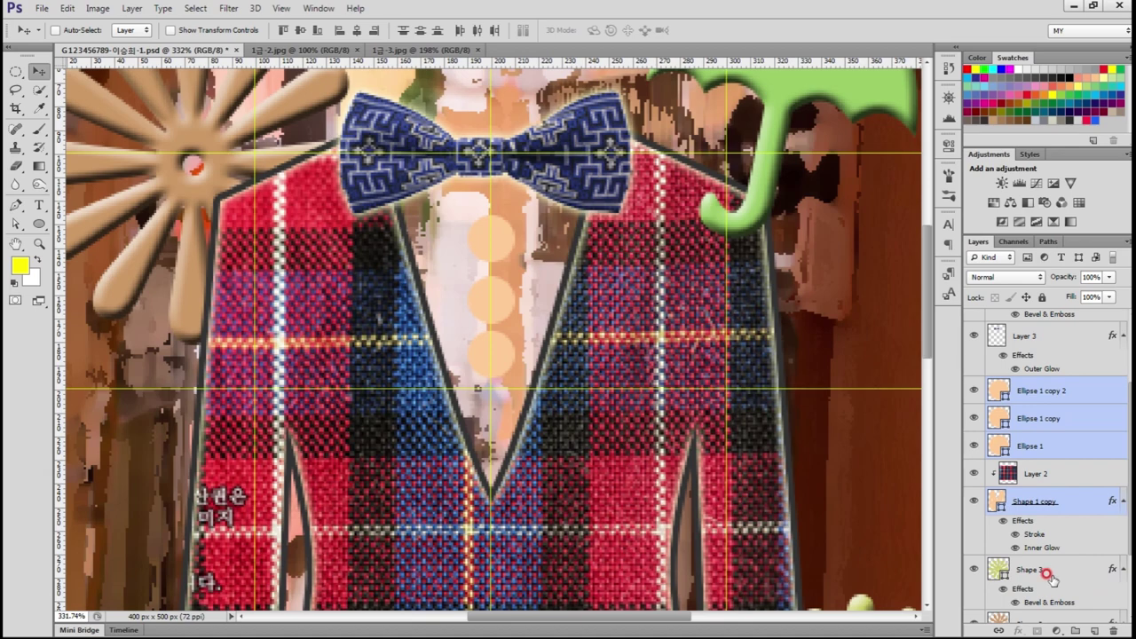
left_click(1063, 448)
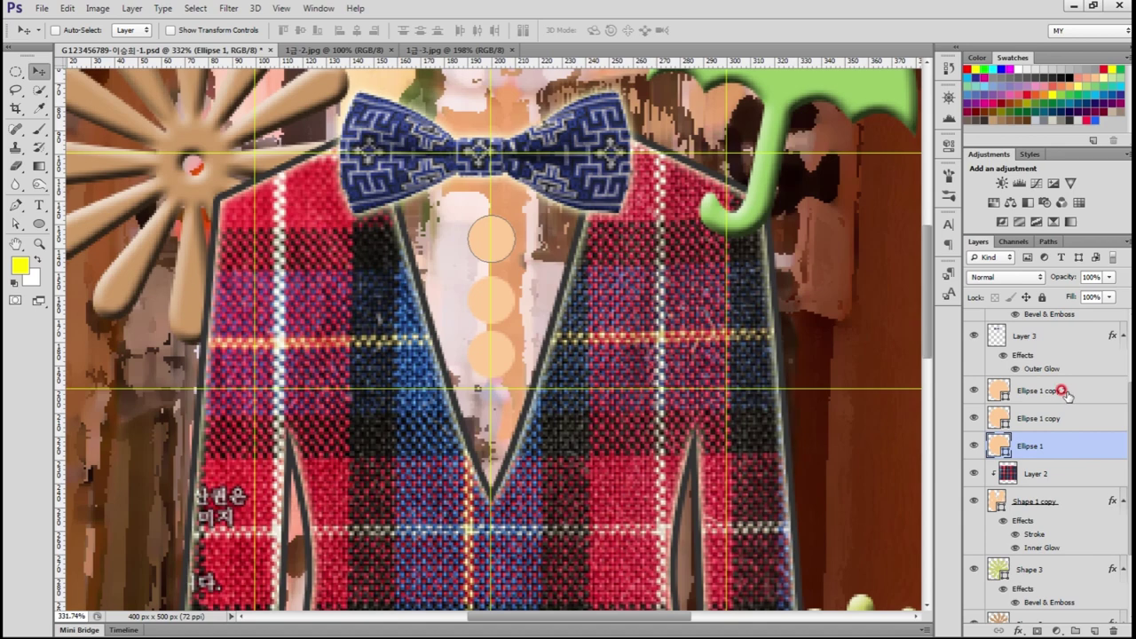
left_click(1058, 487, "alt")
left_click_drag(1056, 477, 1076, 377)
Step: Merge the circles with the Shape 1 copy jacket, clip the plaid to it, and fit the view
left_click(1047, 415)
left_click(1057, 503, "shift")
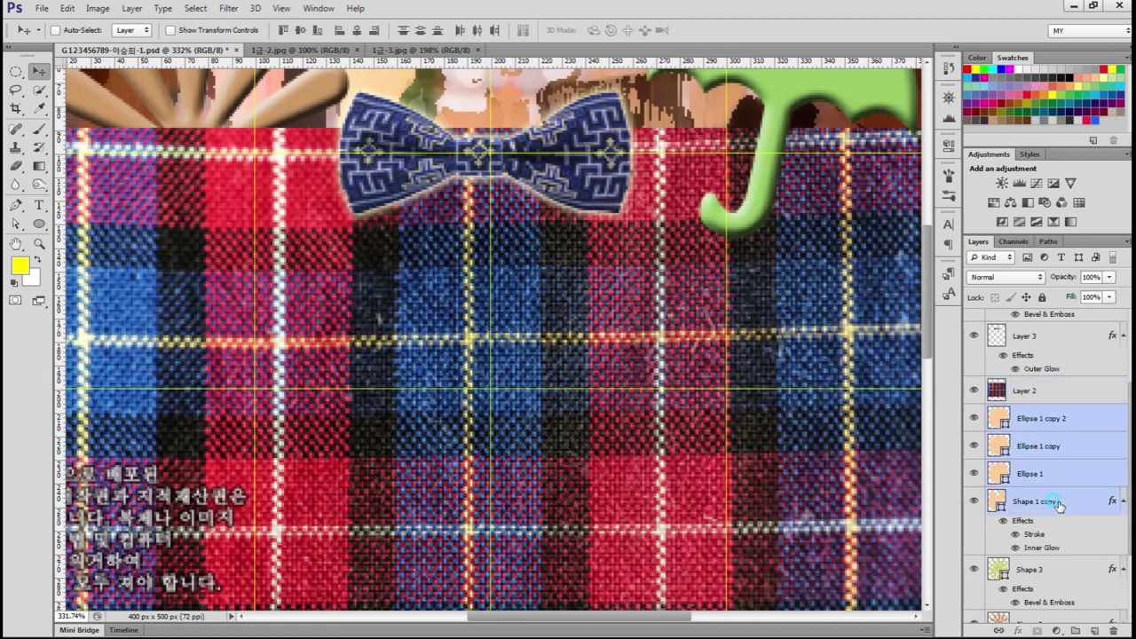
key("ctrl+e")
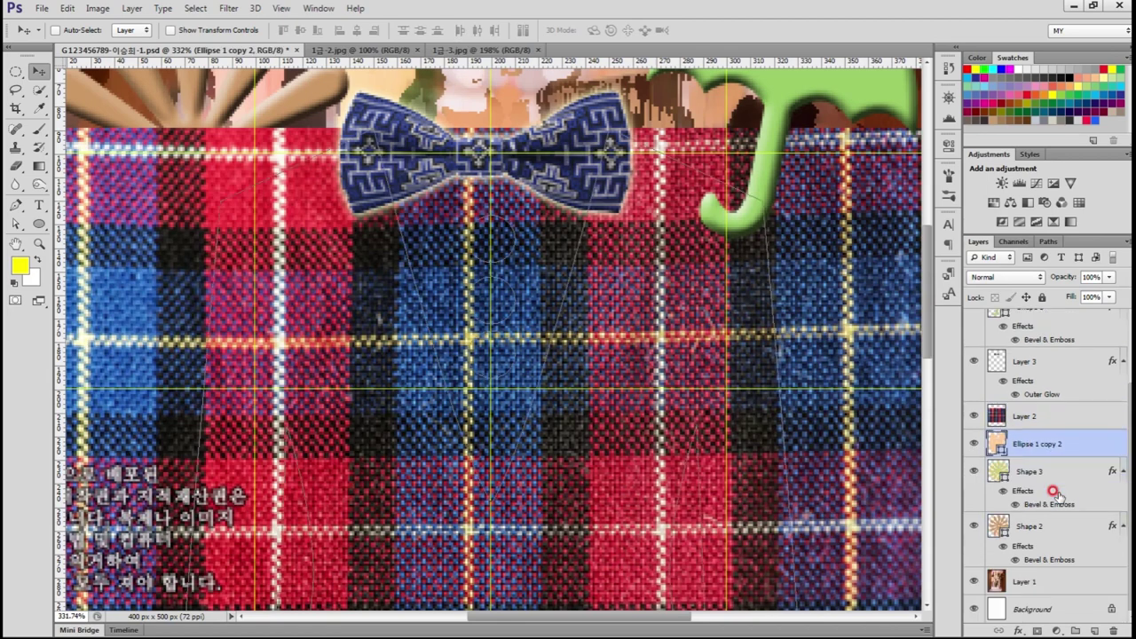
left_click(1055, 423, "alt")
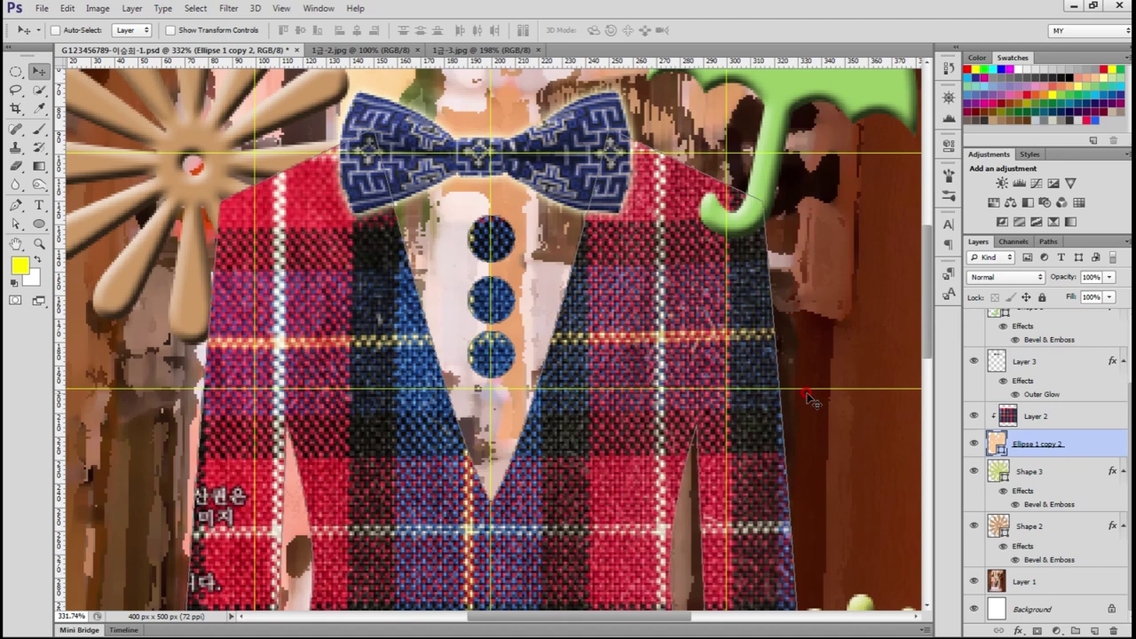
key("ctrl+0")
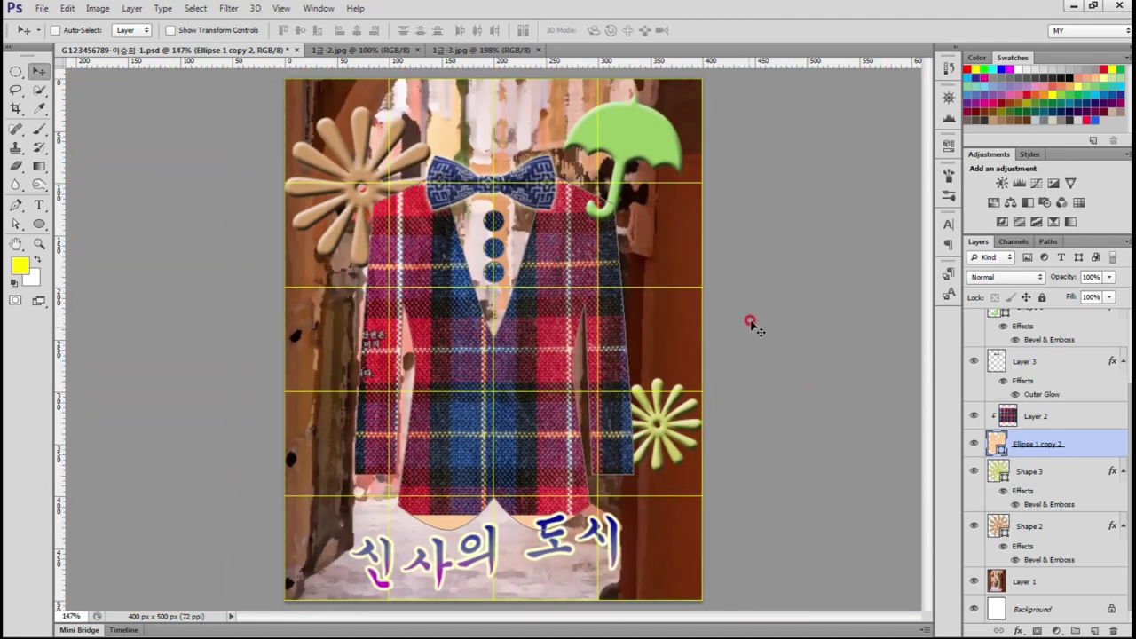
Step: Add a dark #333333 Stroke and an Inner Glow to the Ellipse 1 copy 2 layer
left_click(1081, 449)
double_click(1100, 448)
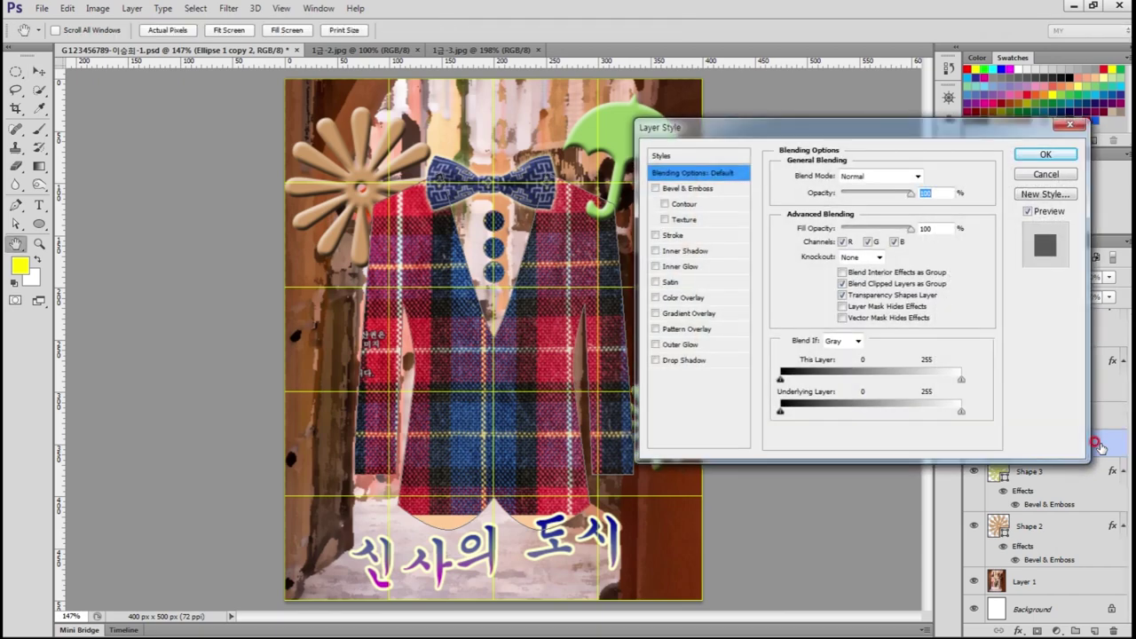
left_click_drag(825, 127, 558, 136)
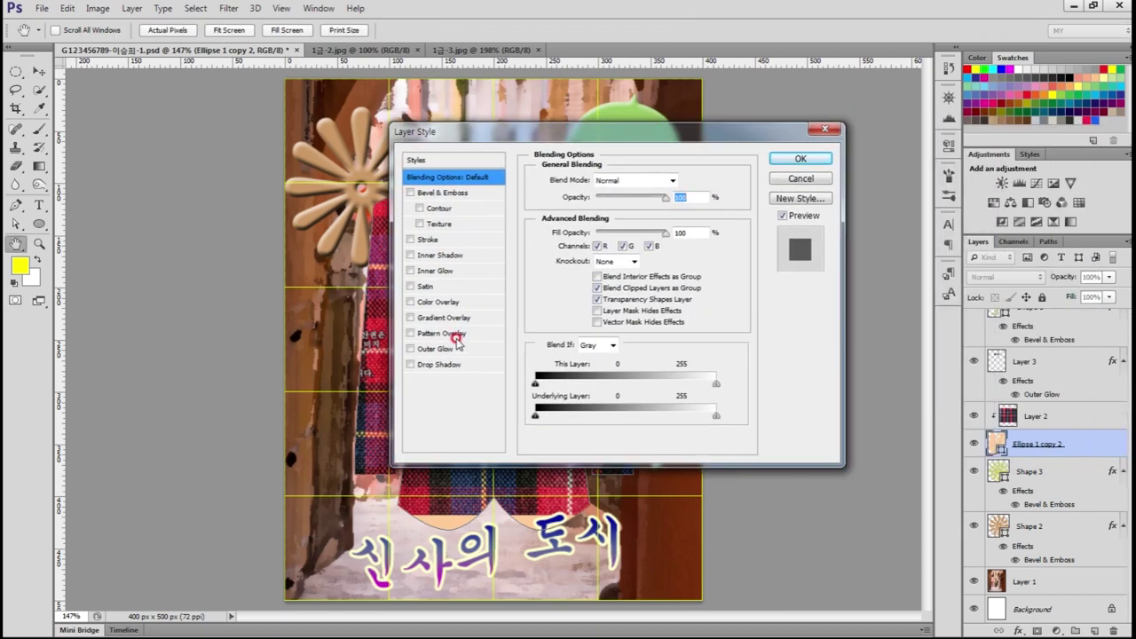
left_click(441, 242)
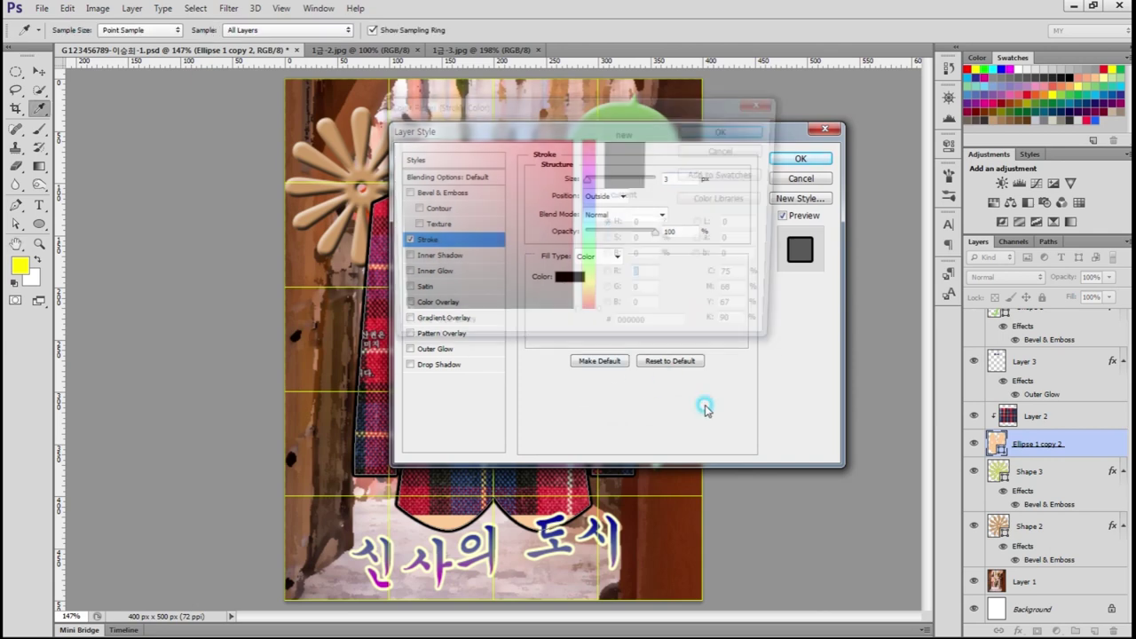
left_click(568, 277)
double_click(658, 333)
type("333333")
key("Return")
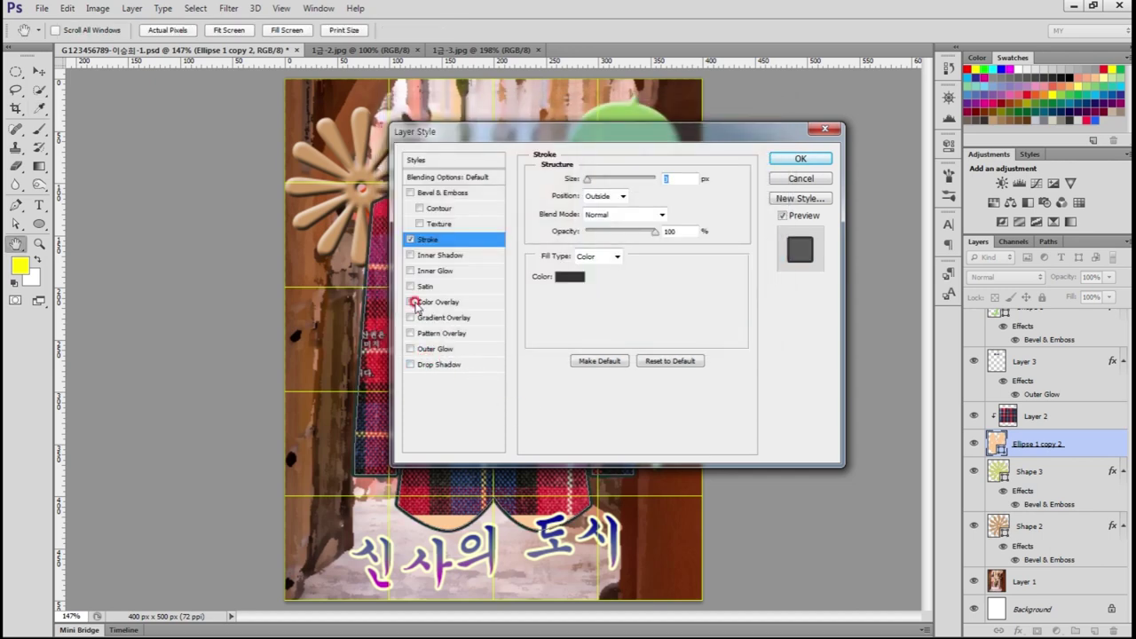
left_click(446, 271)
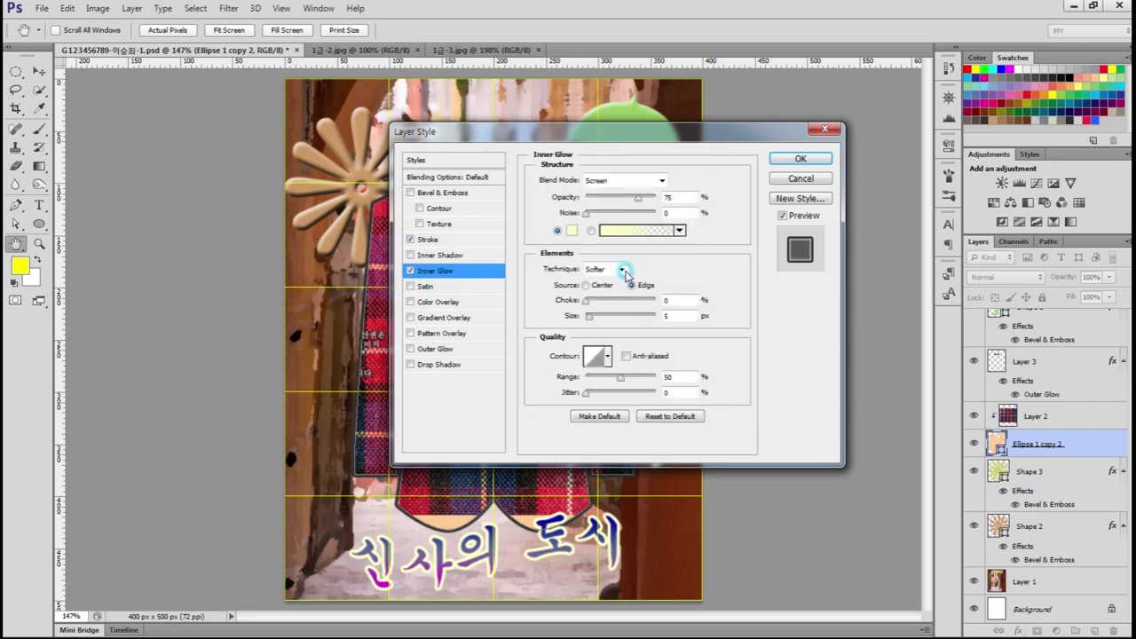
left_click(802, 160)
key("v")
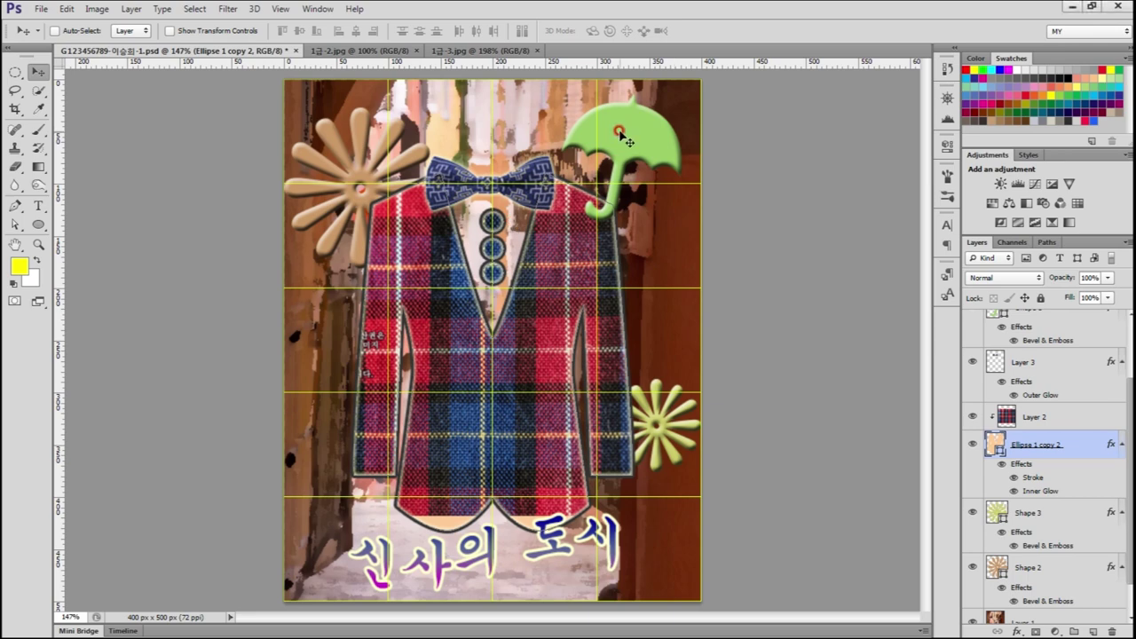
Step: Turn off Bevel & Emboss and add an Inner Shadow on the Shape 1 umbrella layer
left_click_drag(620, 132, 631, 133)
mouse_move(630, 135)
left_mouse_down()
mouse_move(639, 147)
mouse_move(635, 133)
left_mouse_up()
left_click(636, 134, "ctrl")
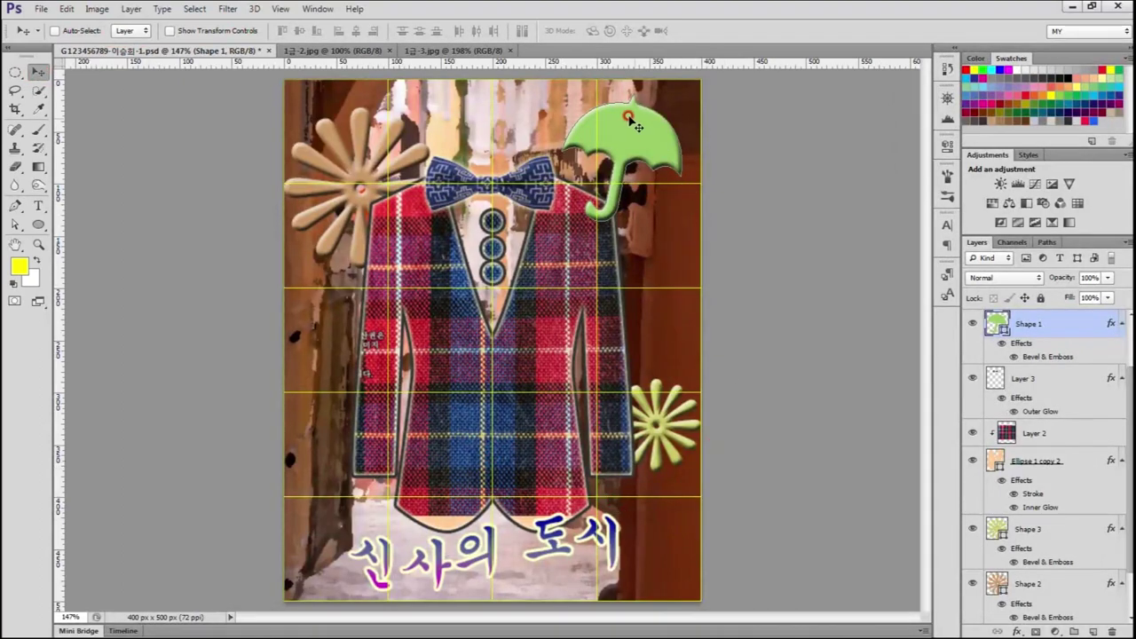
double_click(1020, 344)
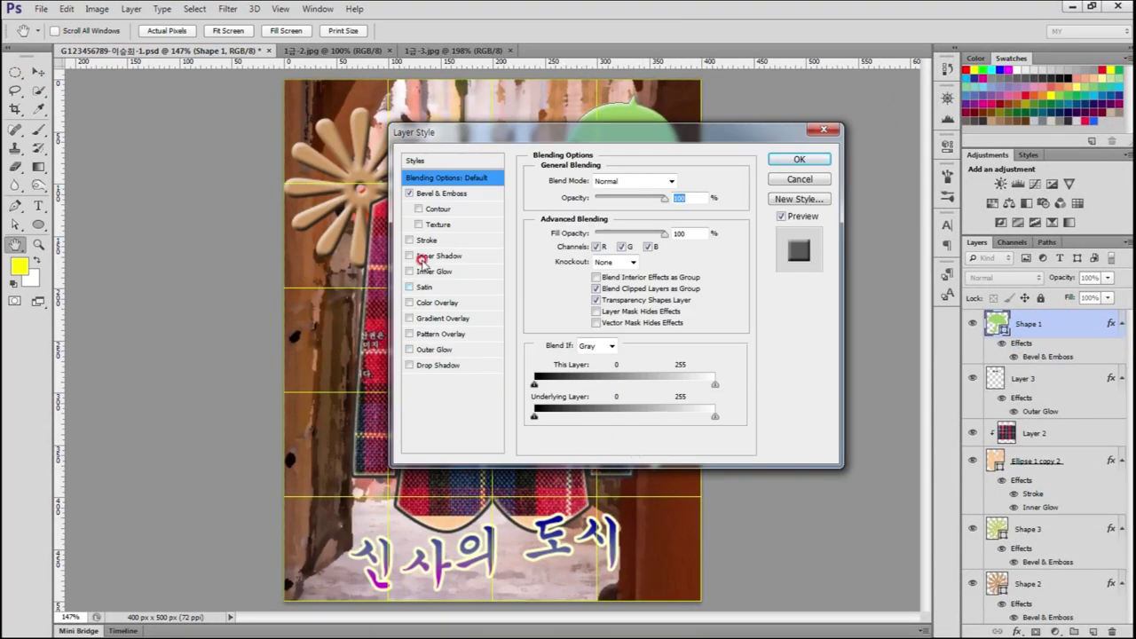
left_click(401, 193)
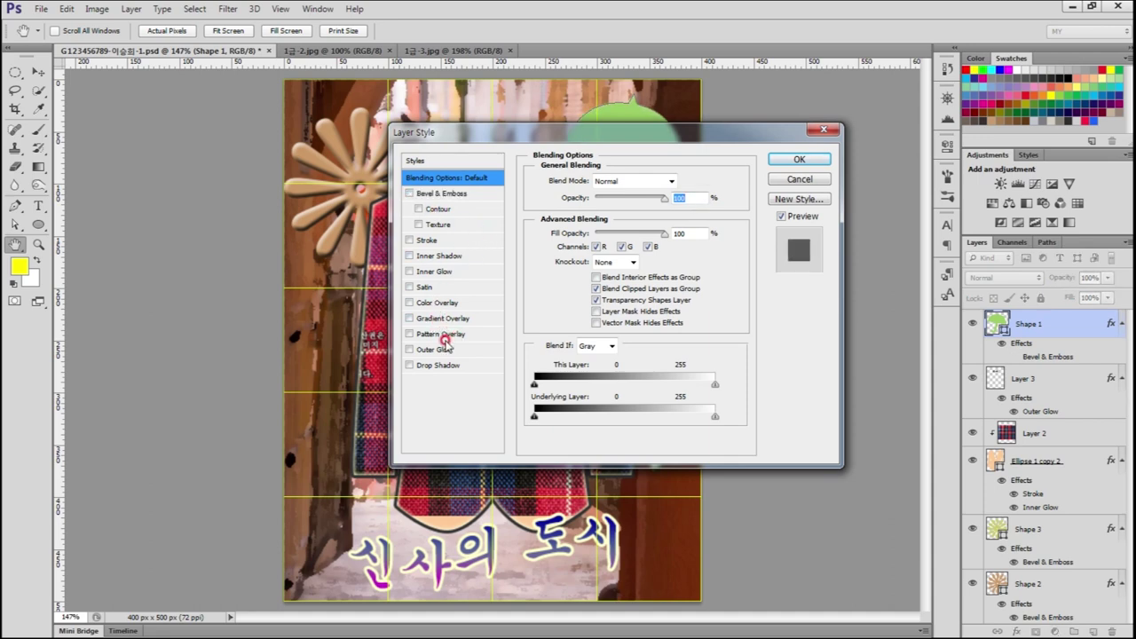
left_click(435, 258)
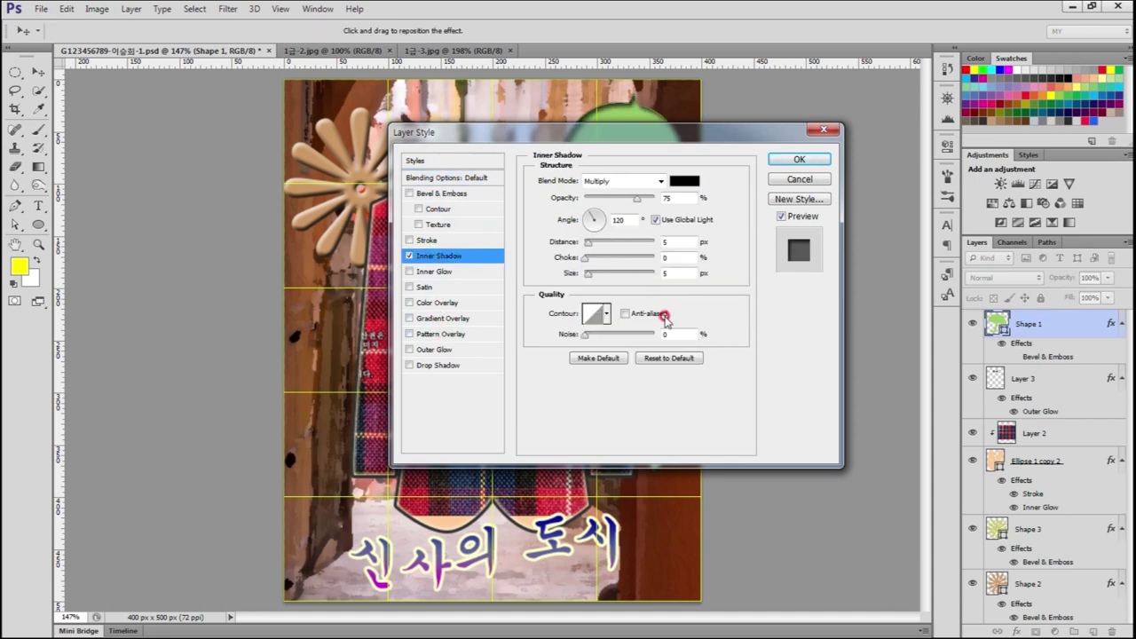
left_click(786, 164)
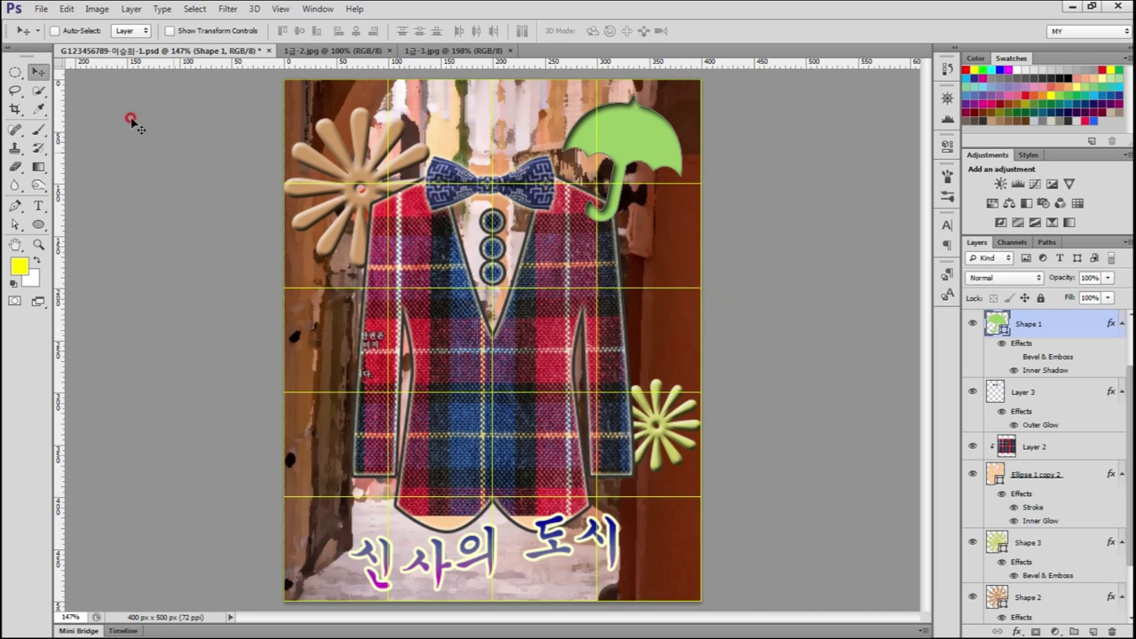
left_click(42, 9)
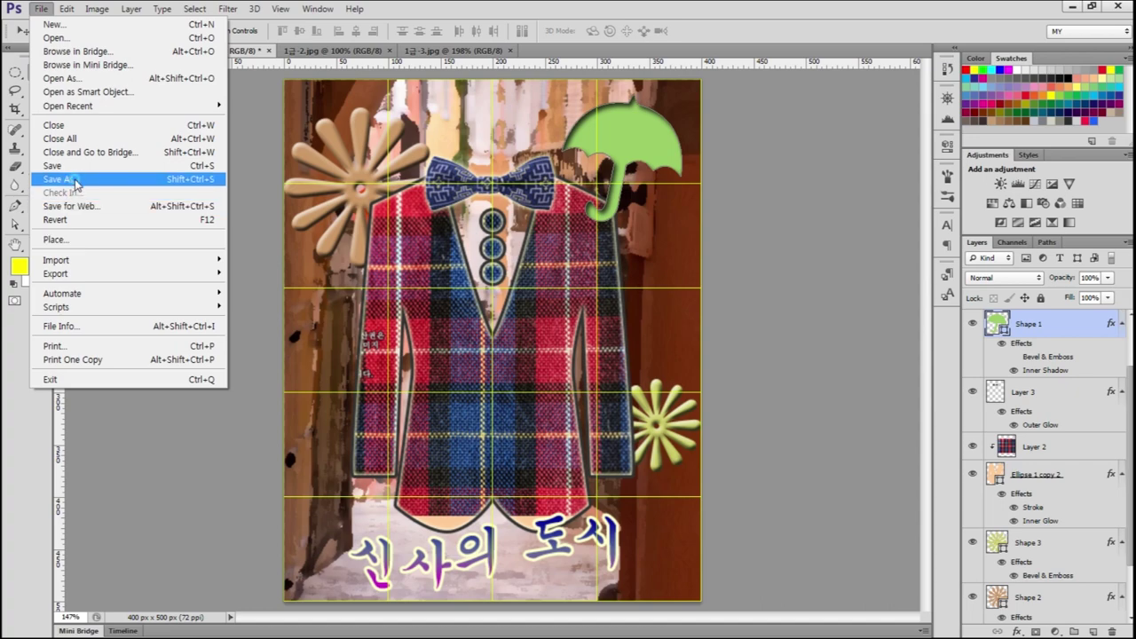
Step: Save the composite over the existing PSD with maximum compatibility
left_click(69, 178)
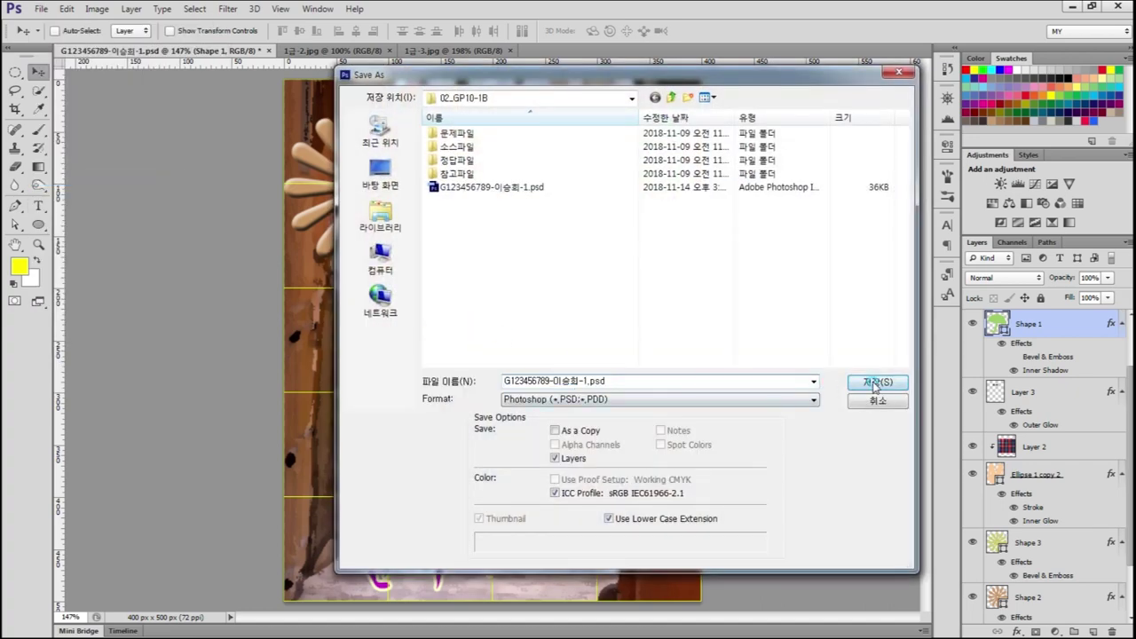
left_click(852, 383)
left_click(536, 242)
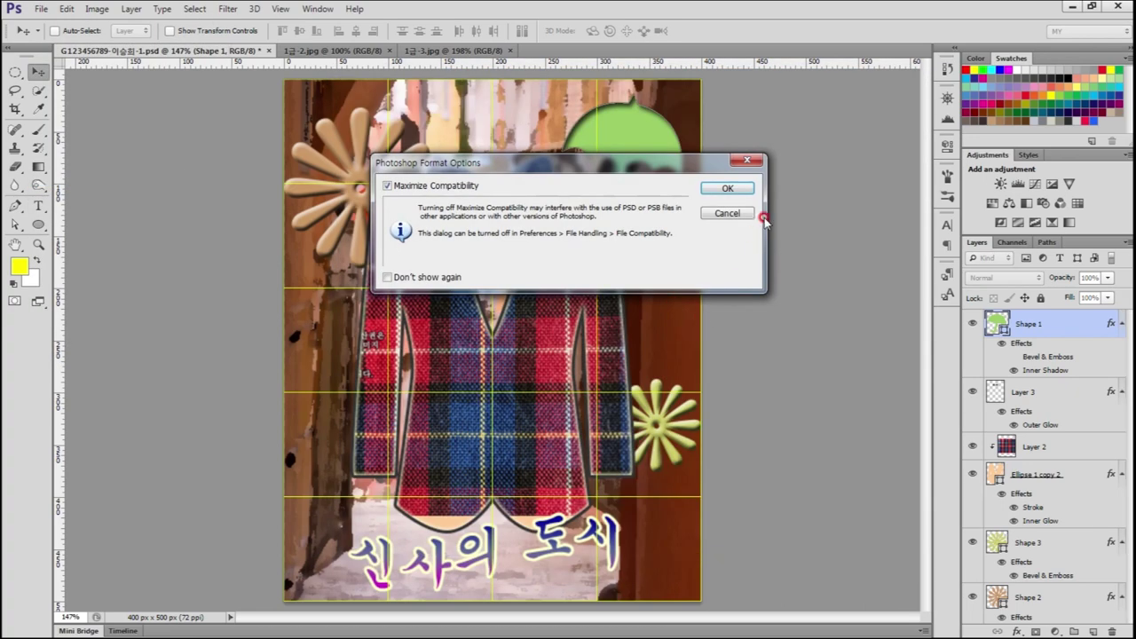
left_click(733, 188)
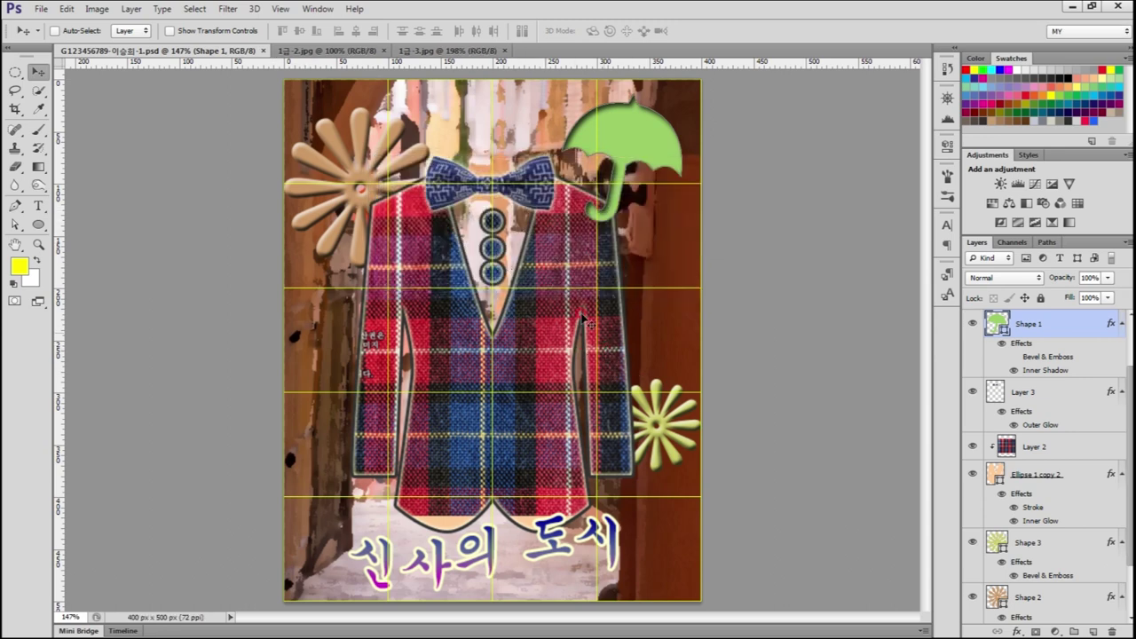
Step: Save a JPEG copy of the composite at Maximum quality 12
left_click(41, 9)
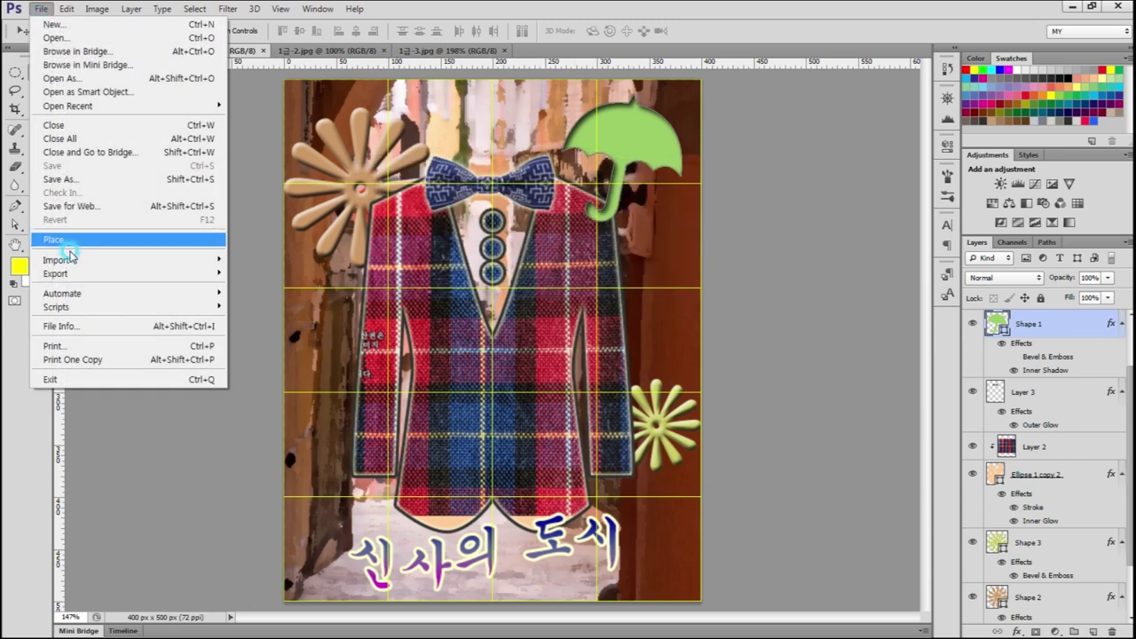
left_click(62, 181)
left_click(600, 399)
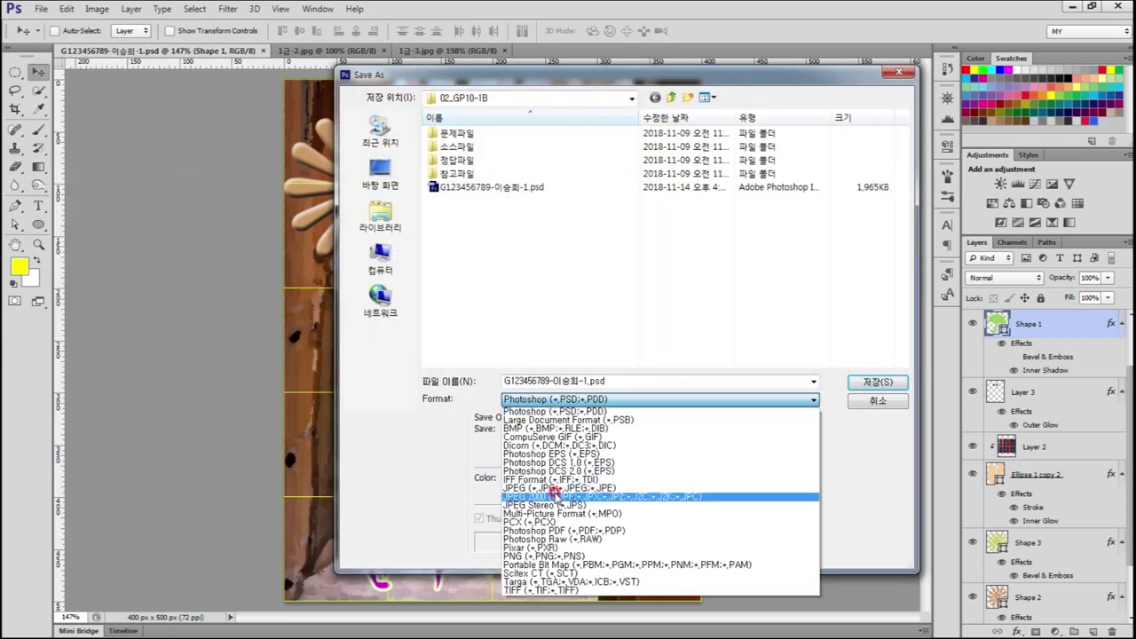
left_click(554, 488)
left_click(877, 381)
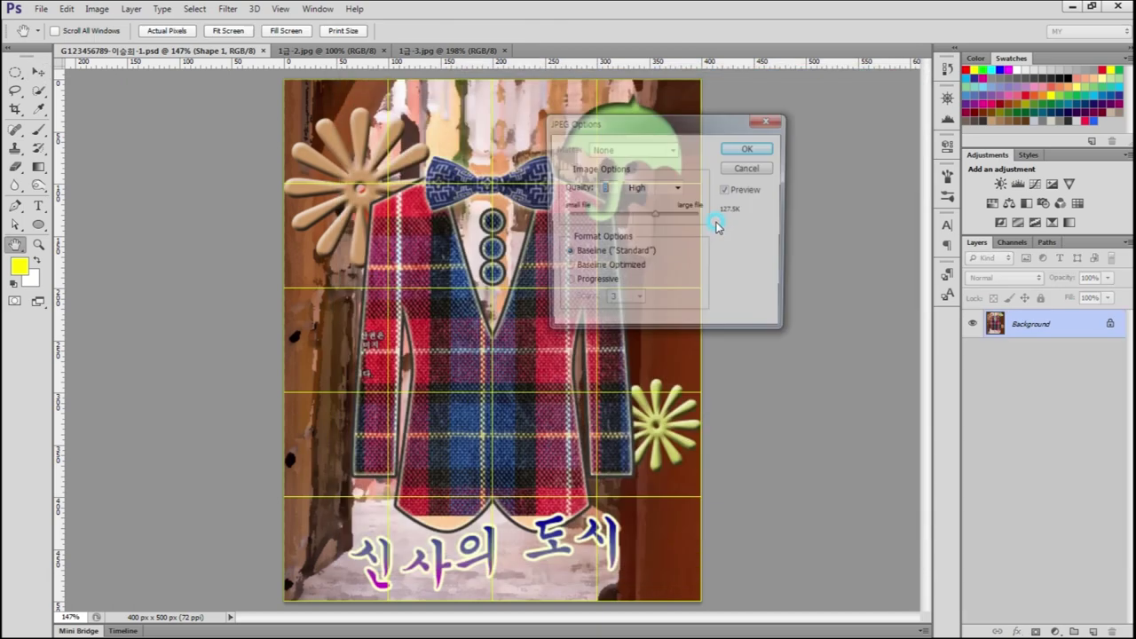
left_click_drag(657, 214, 737, 217)
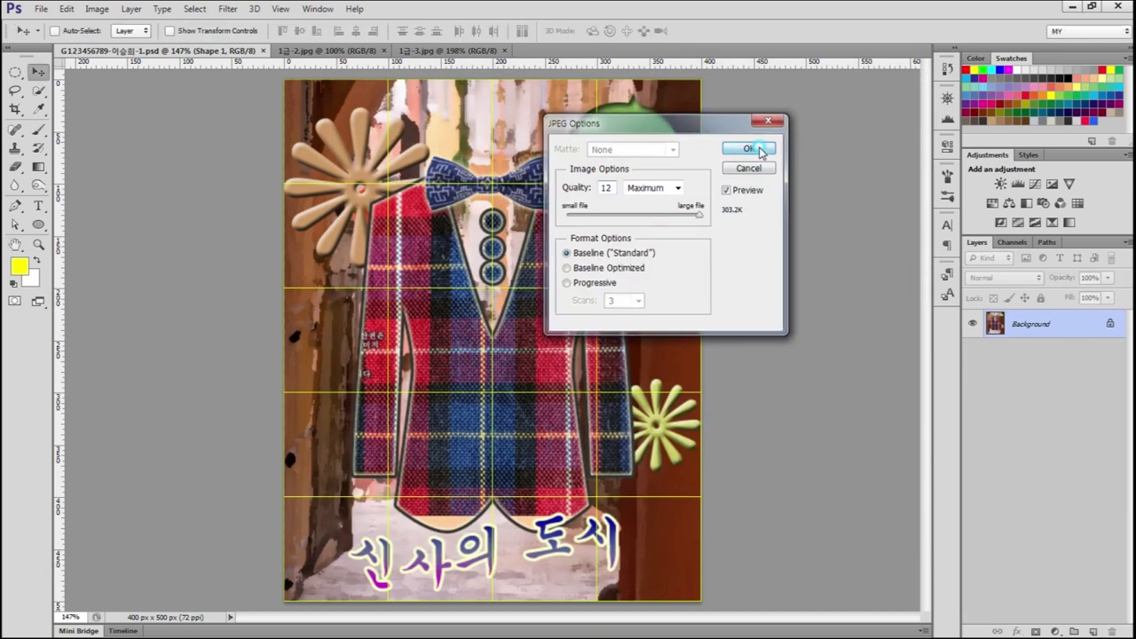
left_click(750, 149)
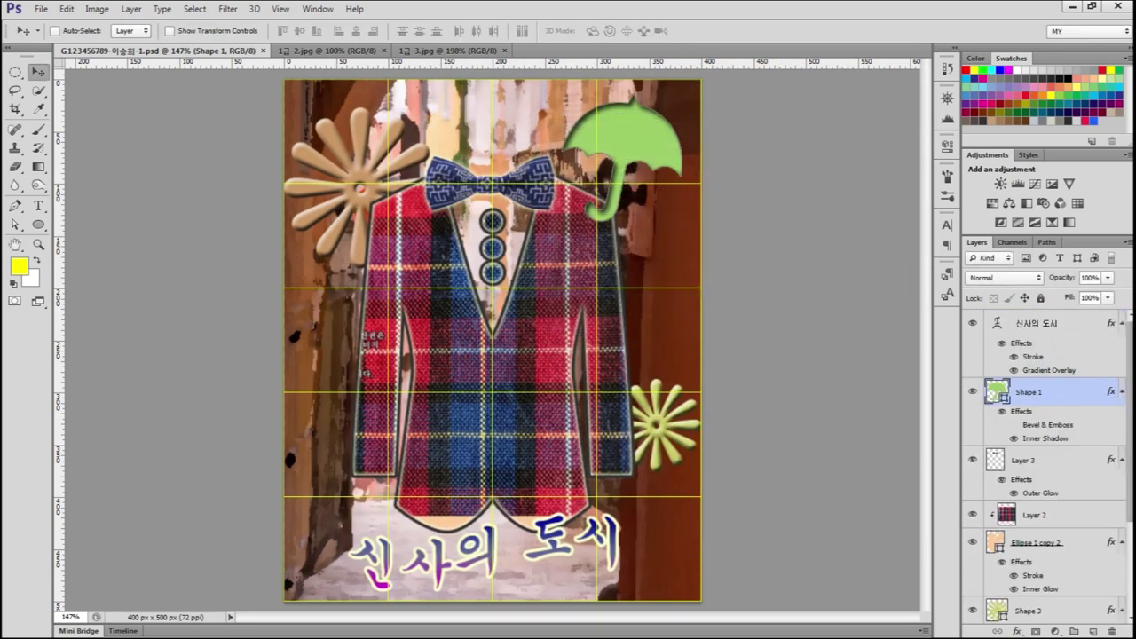
Step: Check the required 40 × 50 pixel PSD size in the task specification PDF
key("alt+Tab")
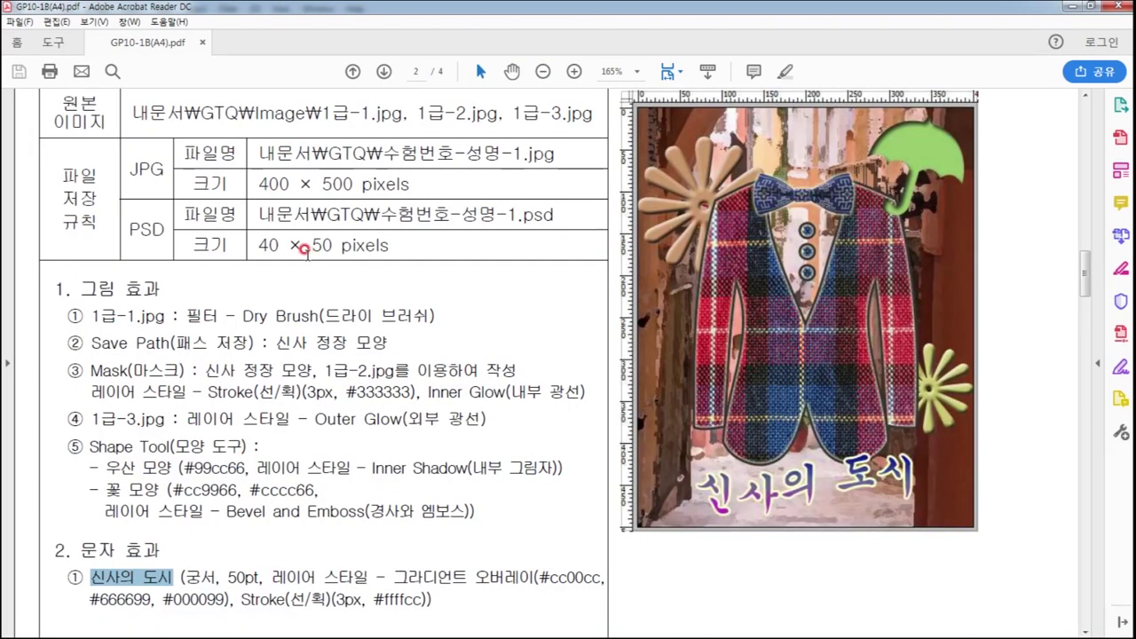
left_click_drag(257, 245, 399, 243)
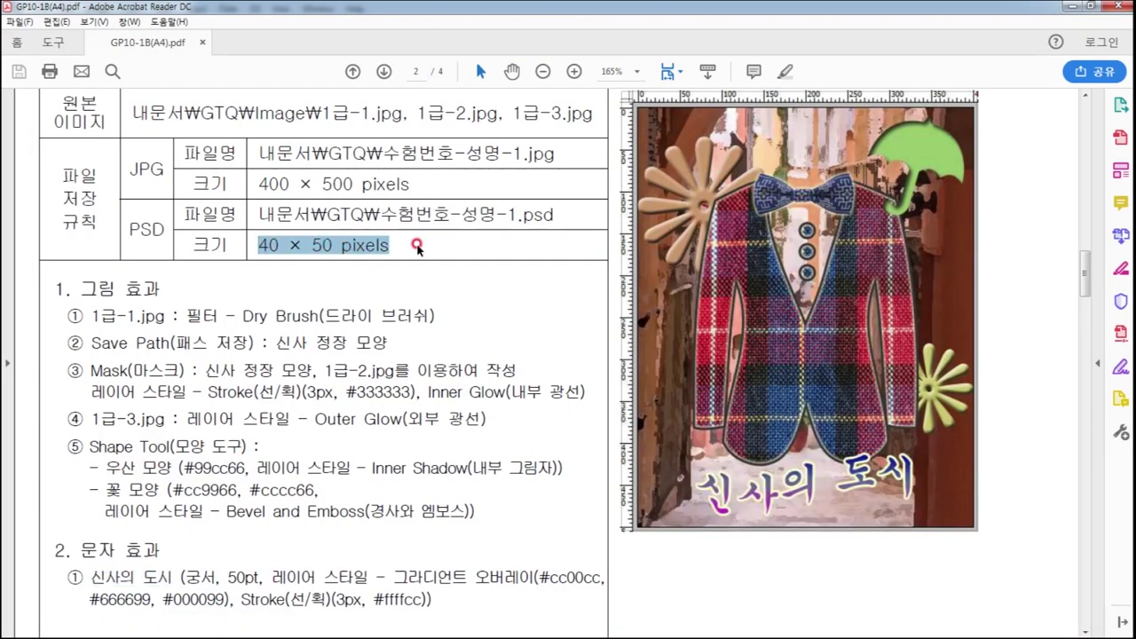
left_click(428, 245)
key("alt+Tab")
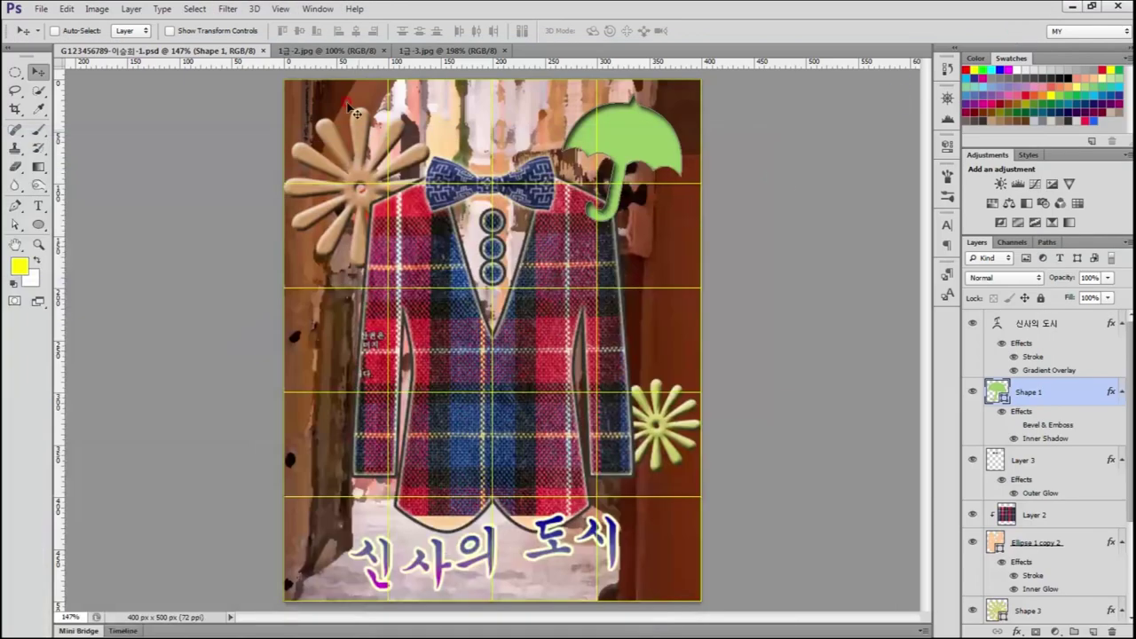
Step: Resize the image to 40 pixels wide, giving 40 × 50 pixels
left_click(99, 9)
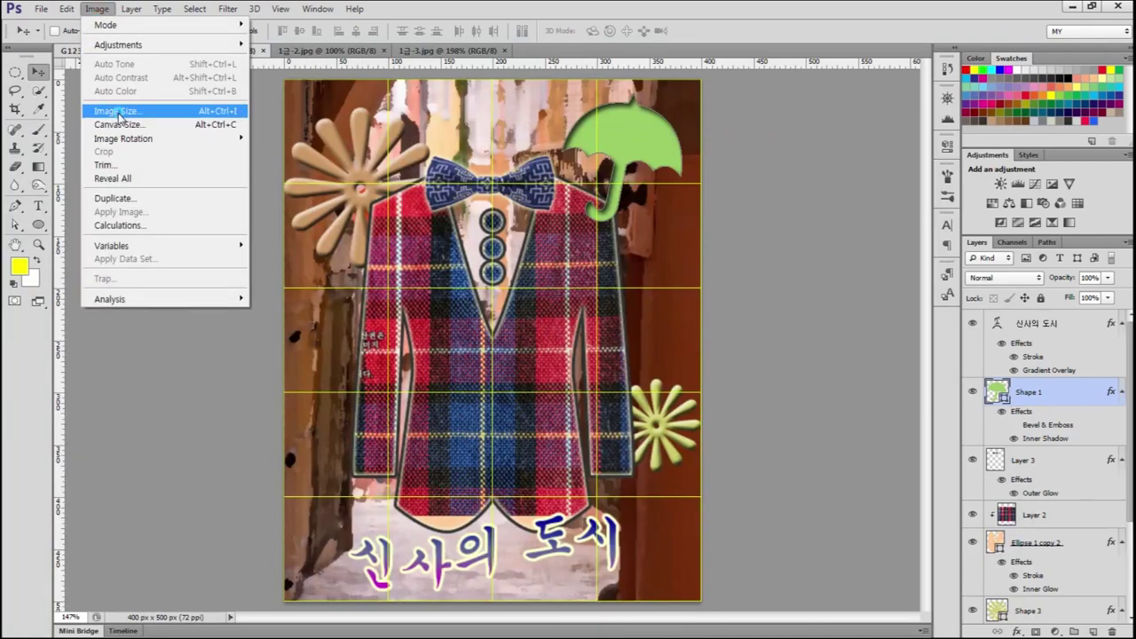
left_click(115, 111)
left_click(420, 159)
type("40")
key("Return")
left_click(99, 51)
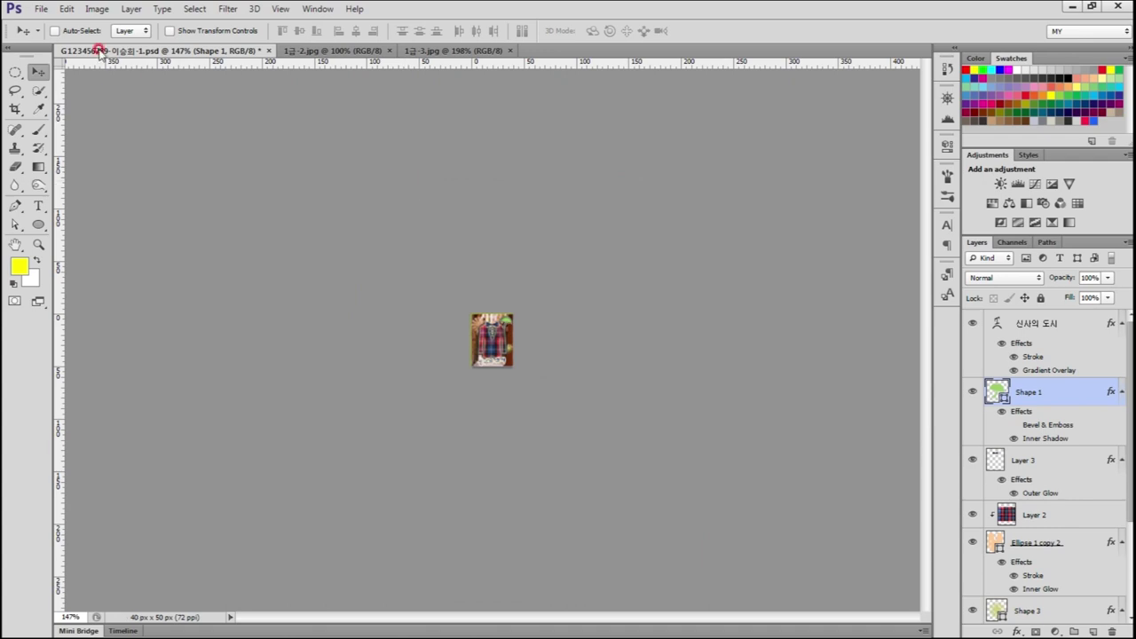
Step: Save the 40 × 50 image over the existing PSD file with maximum compatibility
left_click(41, 9)
left_click(53, 179)
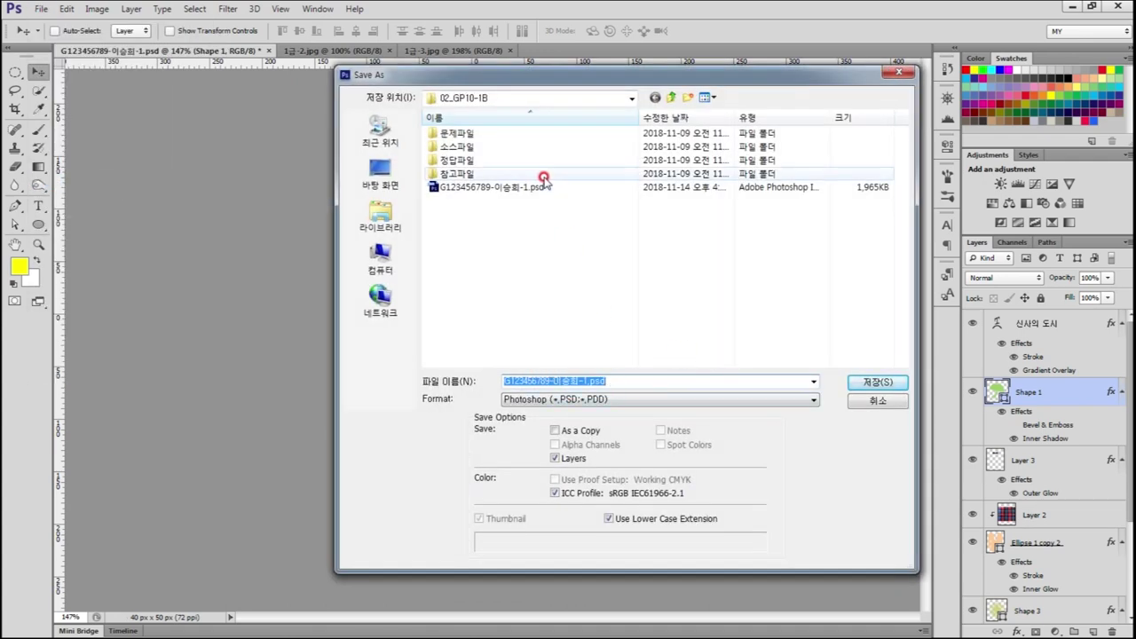
left_click(873, 383)
left_click(520, 240)
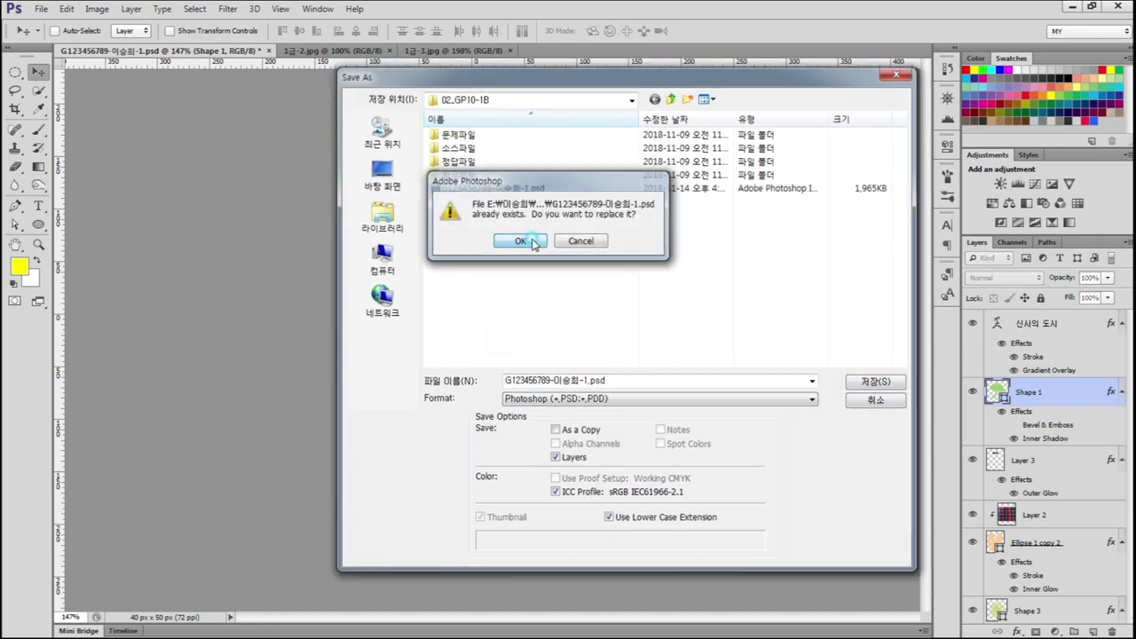
left_click(715, 196)
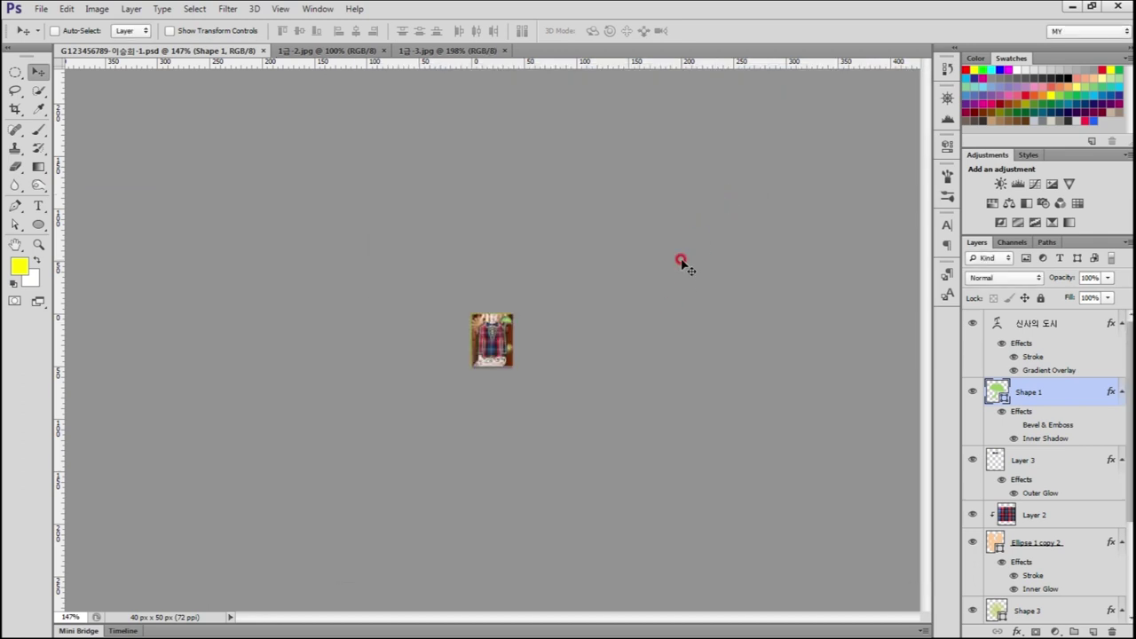